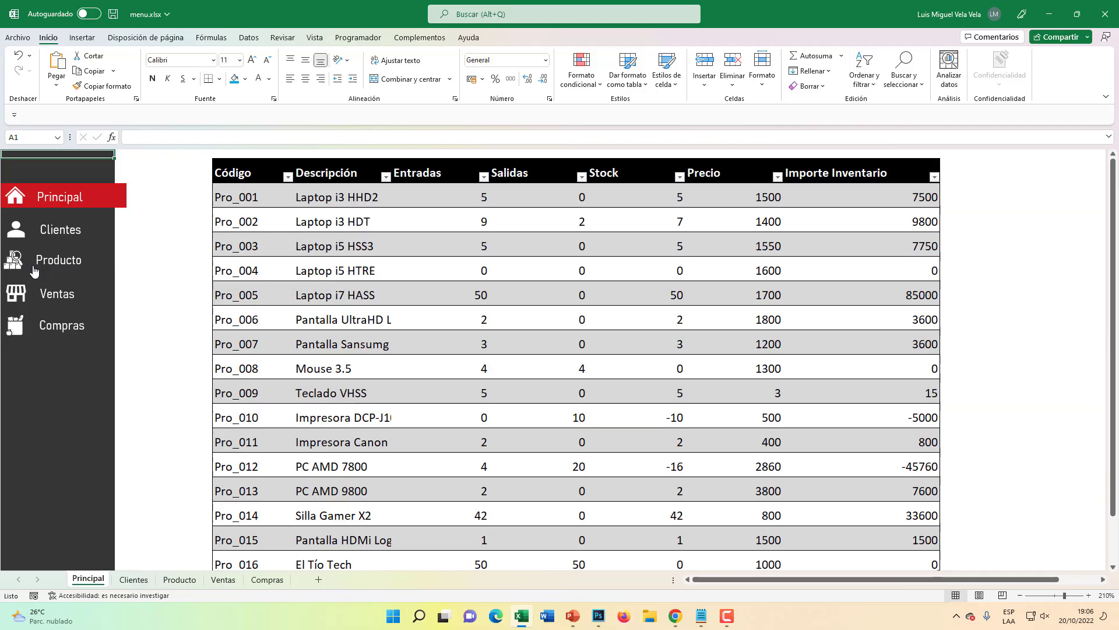
- Test the sidebar links from Clientes through Producto, Ventas and Compras, then back to Principal
key("super+plus")
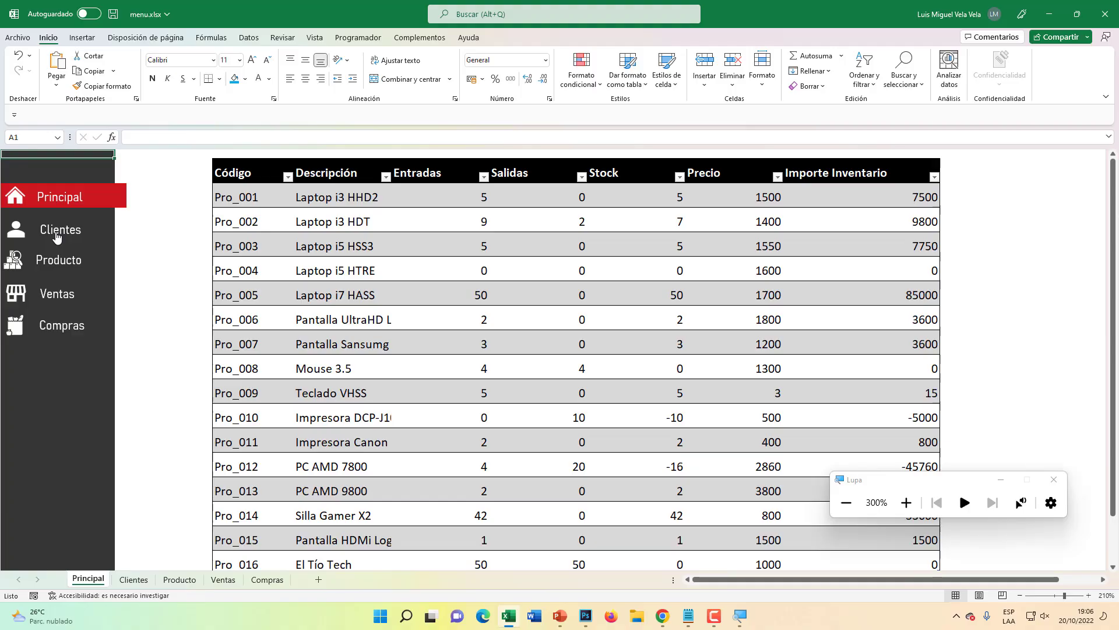
key("super+Escape")
left_click(57, 233)
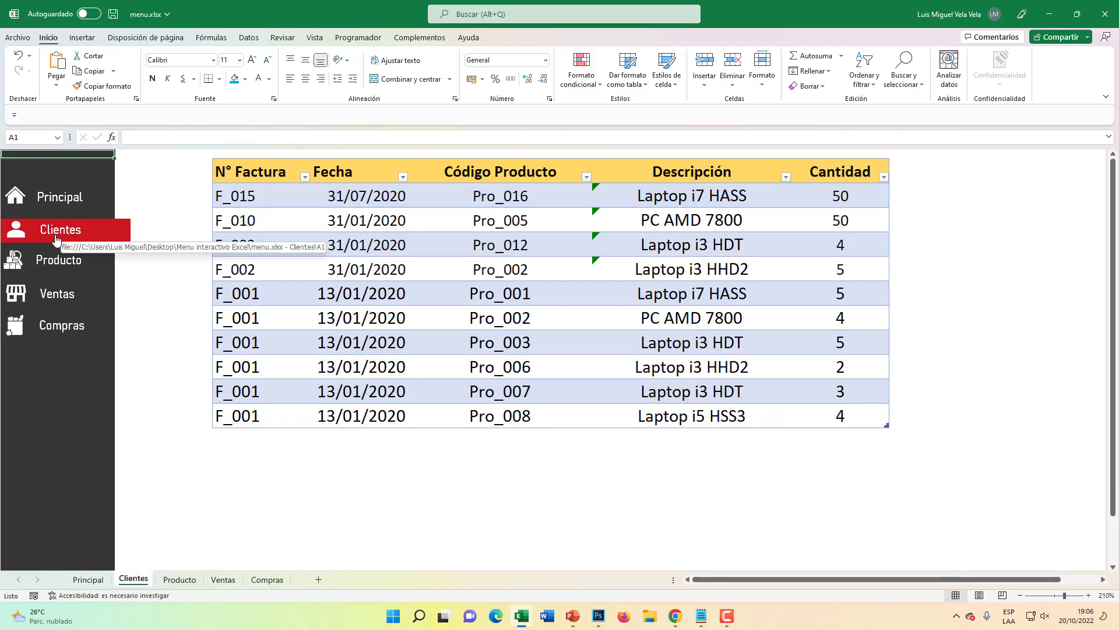
left_click(57, 267)
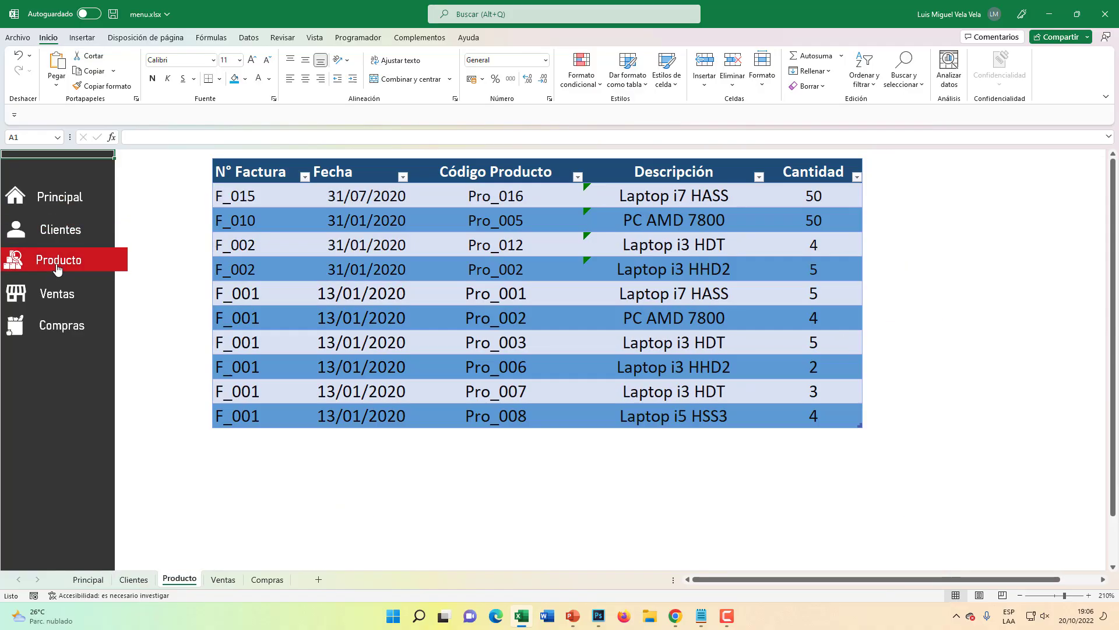
left_click(69, 298)
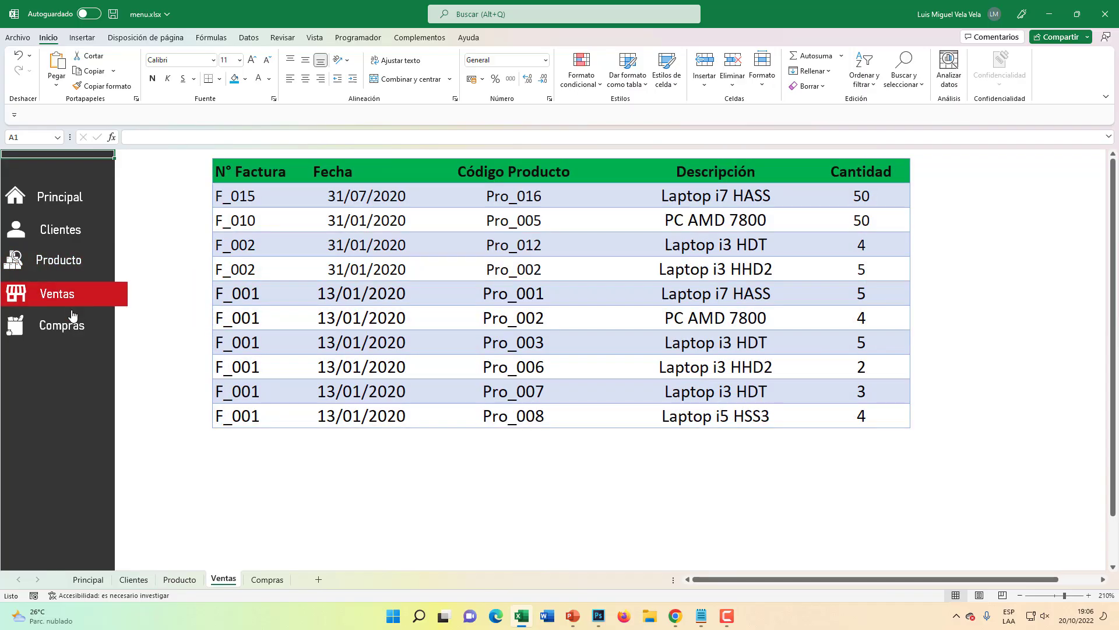
left_click(74, 327)
left_click(64, 299)
left_click(69, 271)
left_click(71, 237)
left_click(73, 210)
- Cycle through the sidebar links a second time, Clientes to Compras and back to Principal
left_click(68, 232)
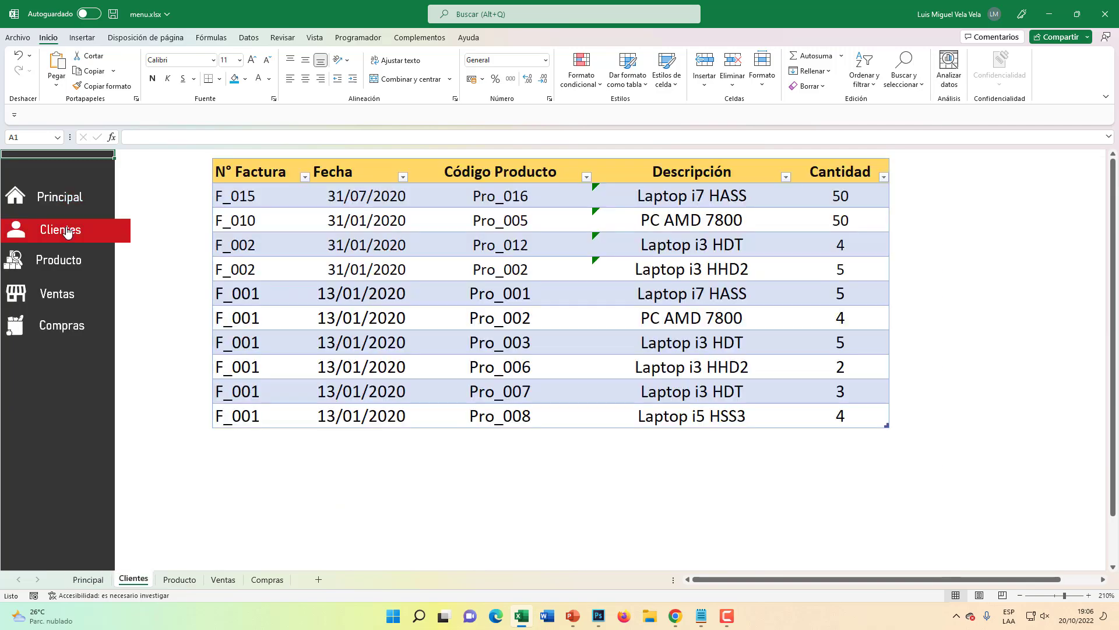
left_click(69, 259)
left_click(67, 293)
left_click(67, 325)
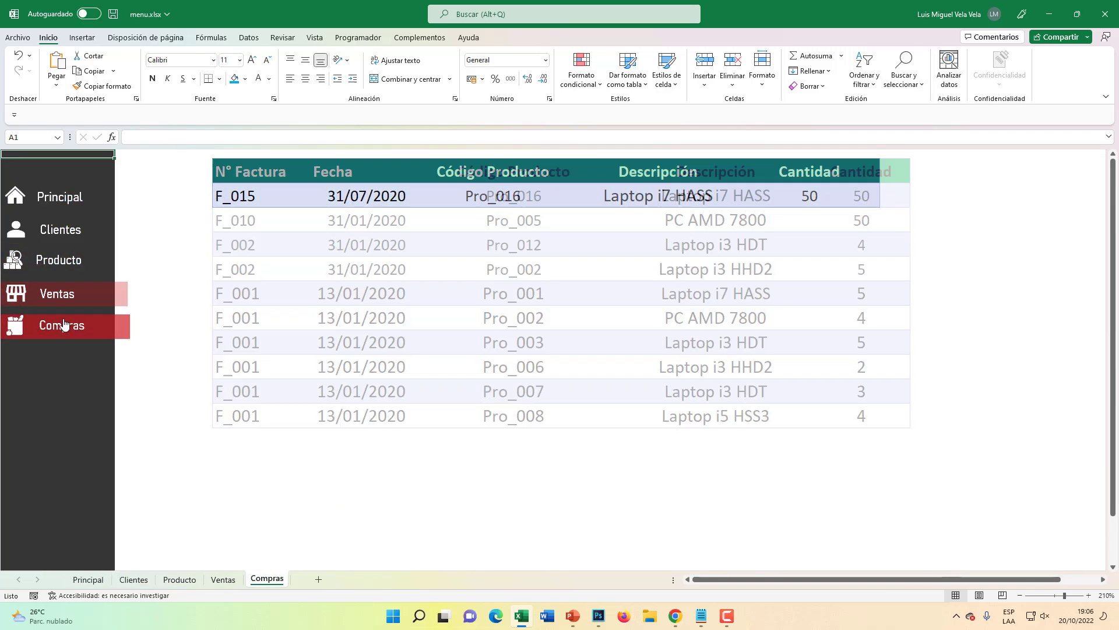
left_click(66, 296)
left_click(67, 260)
left_click(64, 233)
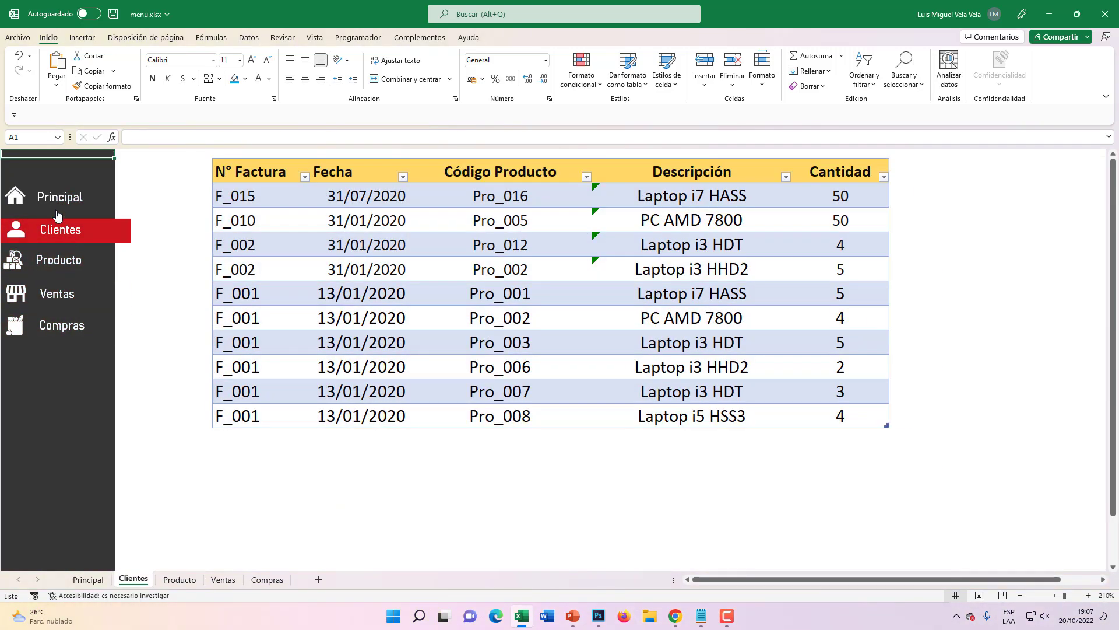
left_click(57, 209)
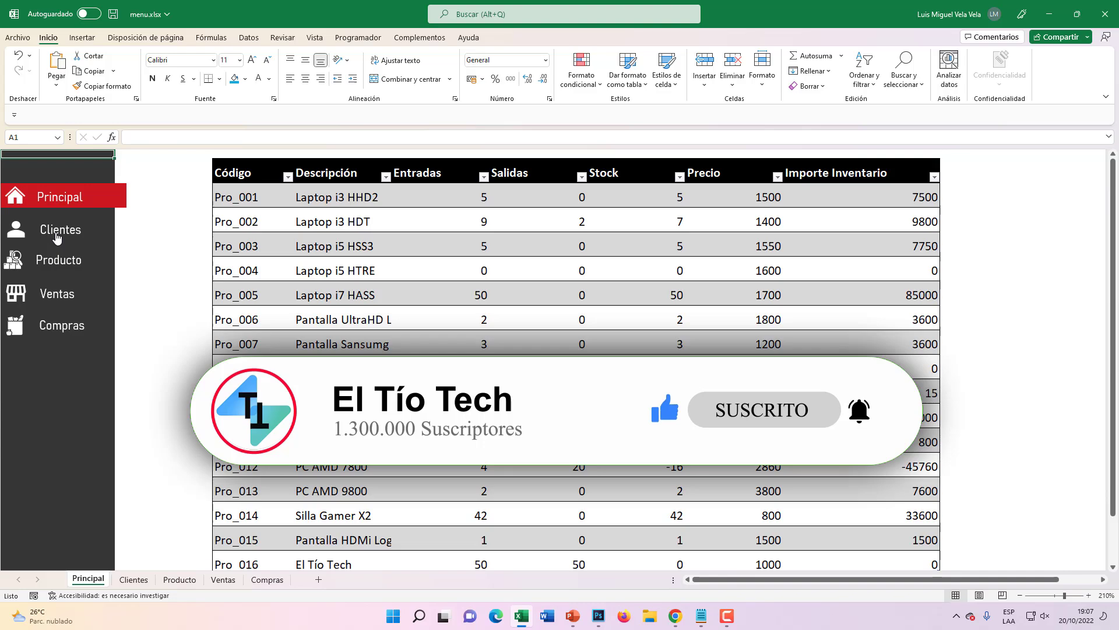
- Launch Excel from Windows search and start a new blank workbook
left_click(419, 615)
type("Excel")
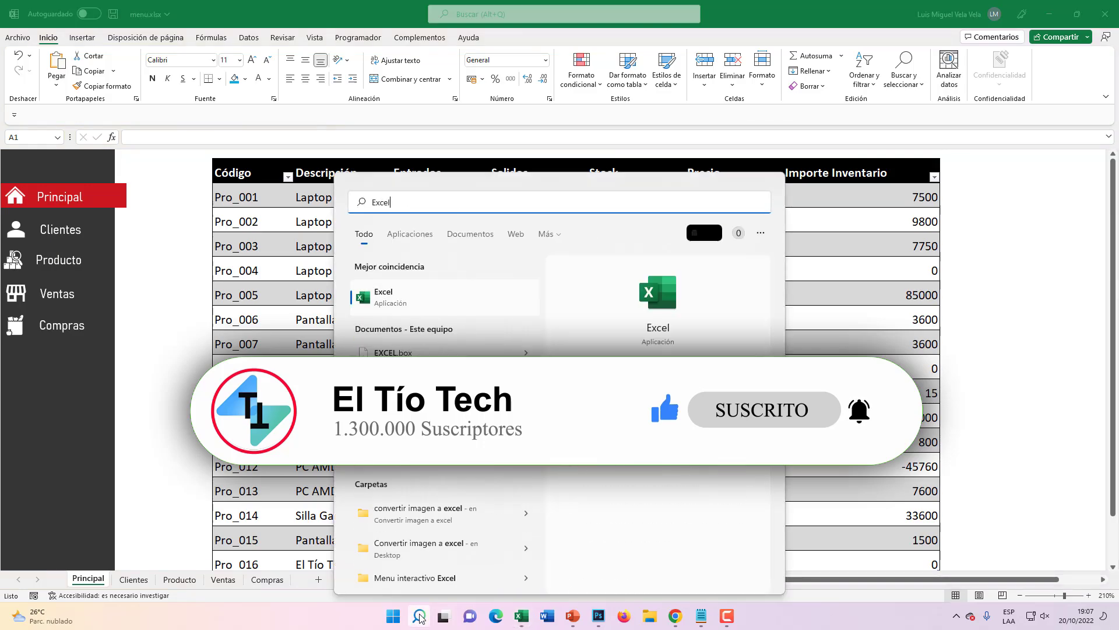
left_click(387, 299)
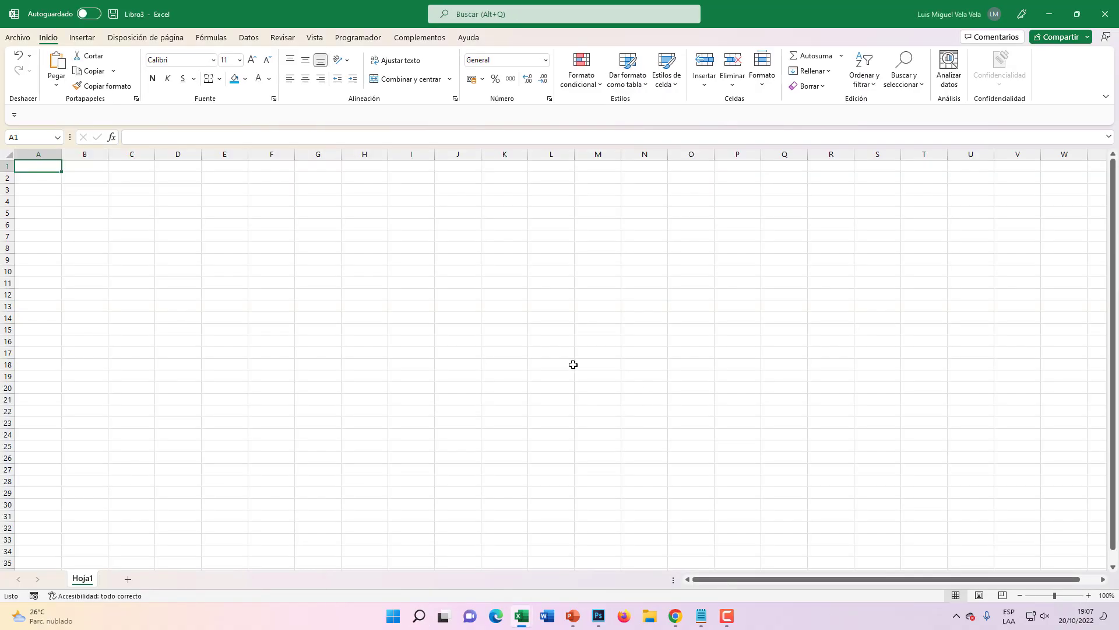
left_click(228, 201)
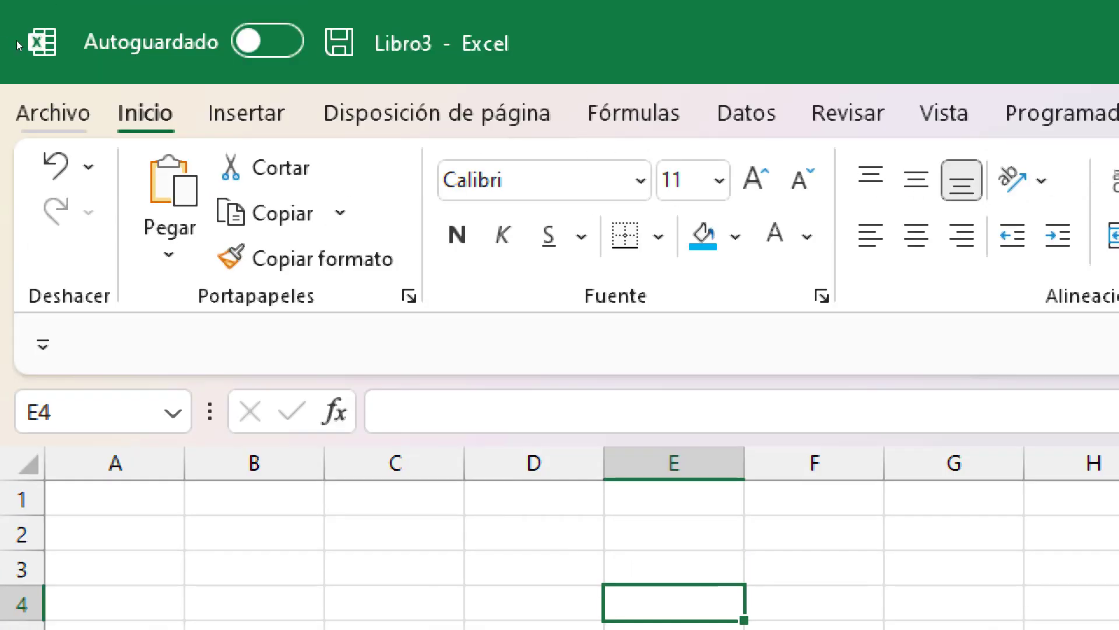
- Save the blank workbook to Escritorio as 'Menu excel 2022'
left_click(18, 38)
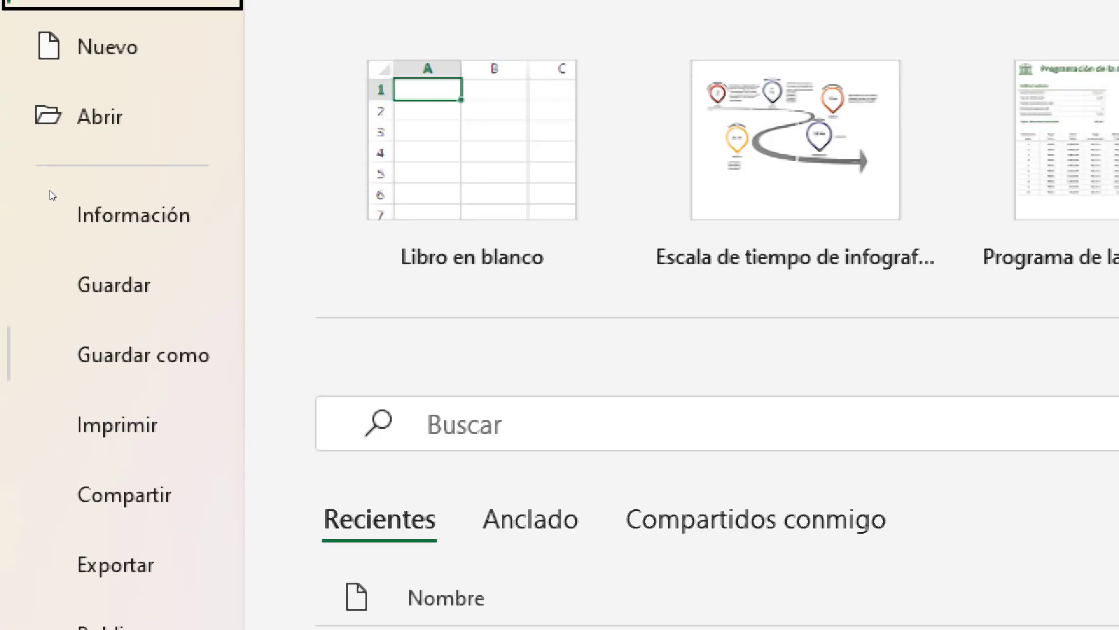
left_click(144, 354)
left_click(152, 240)
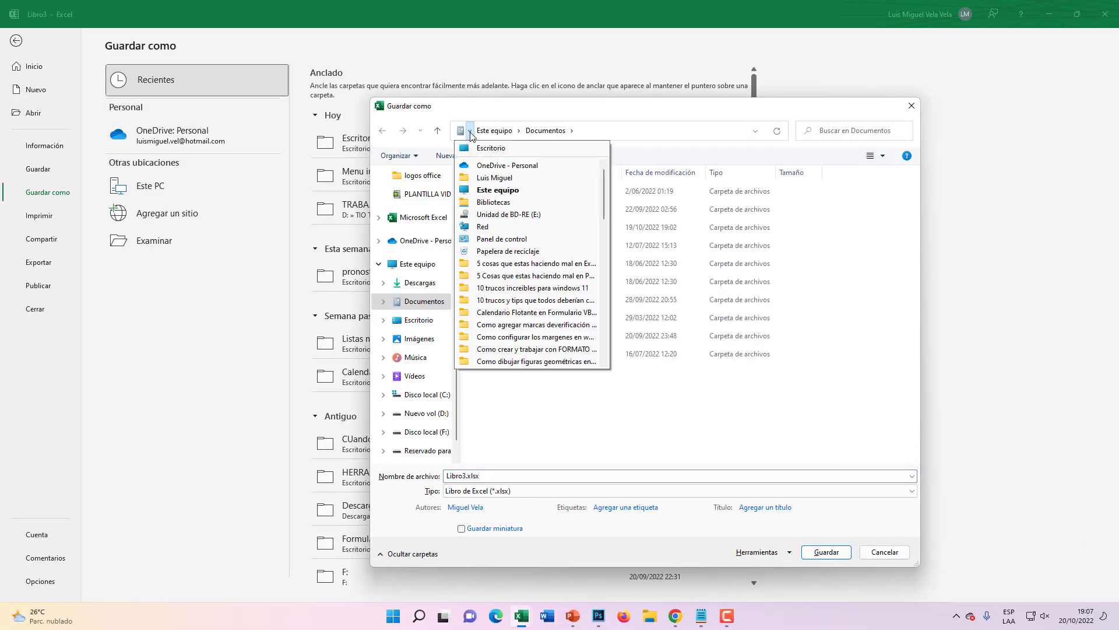
left_click(490, 148)
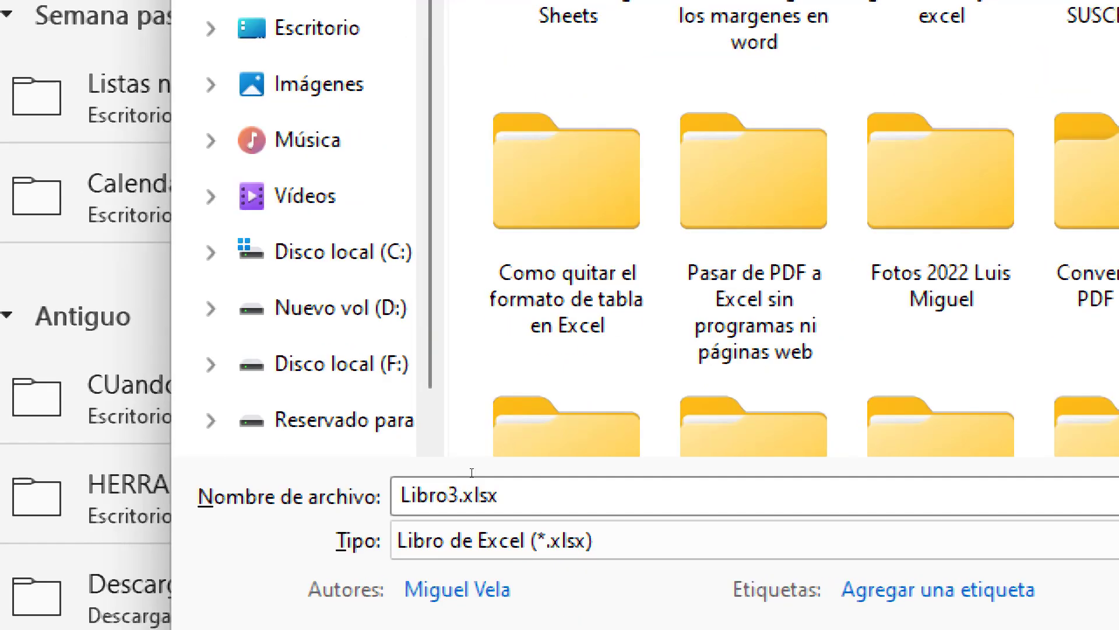
left_click(459, 476)
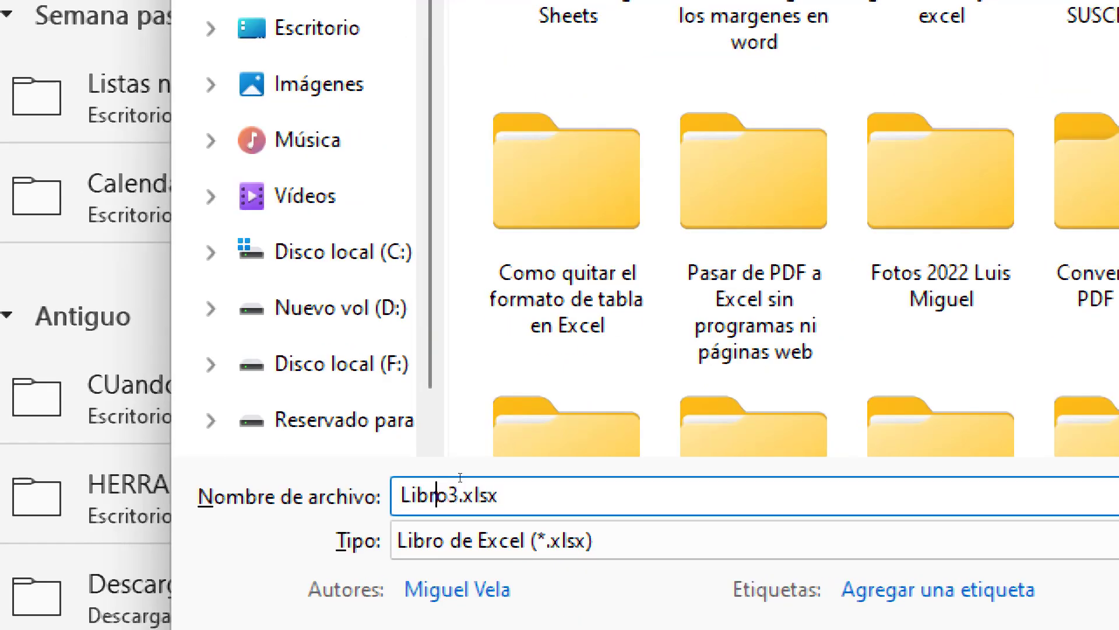
double_click(466, 475)
type("M")
type("enu excel ")
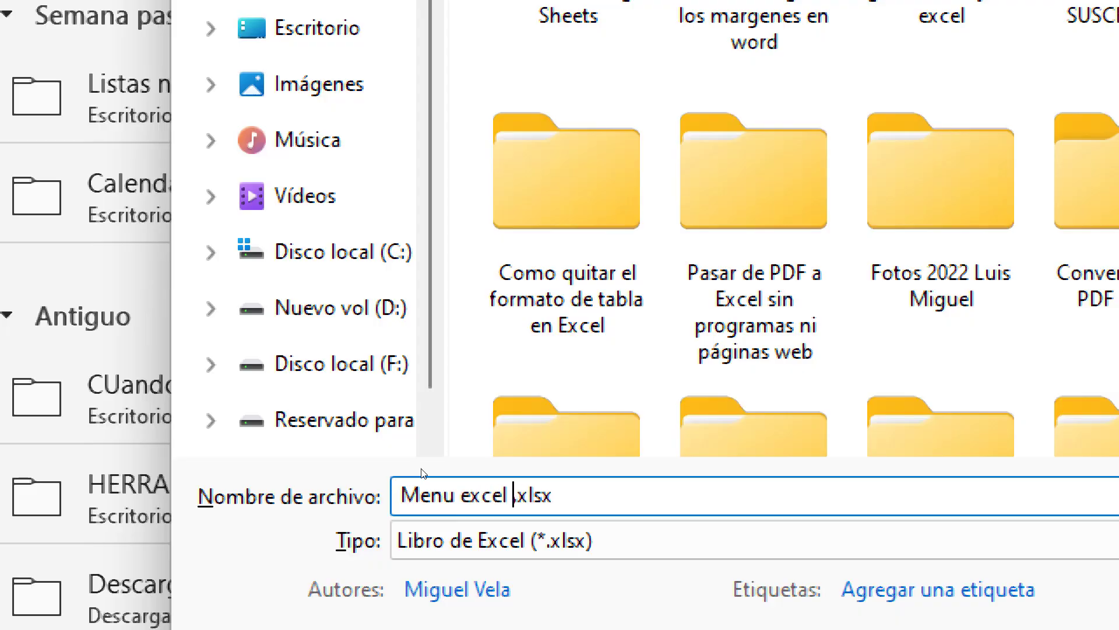
type("2022")
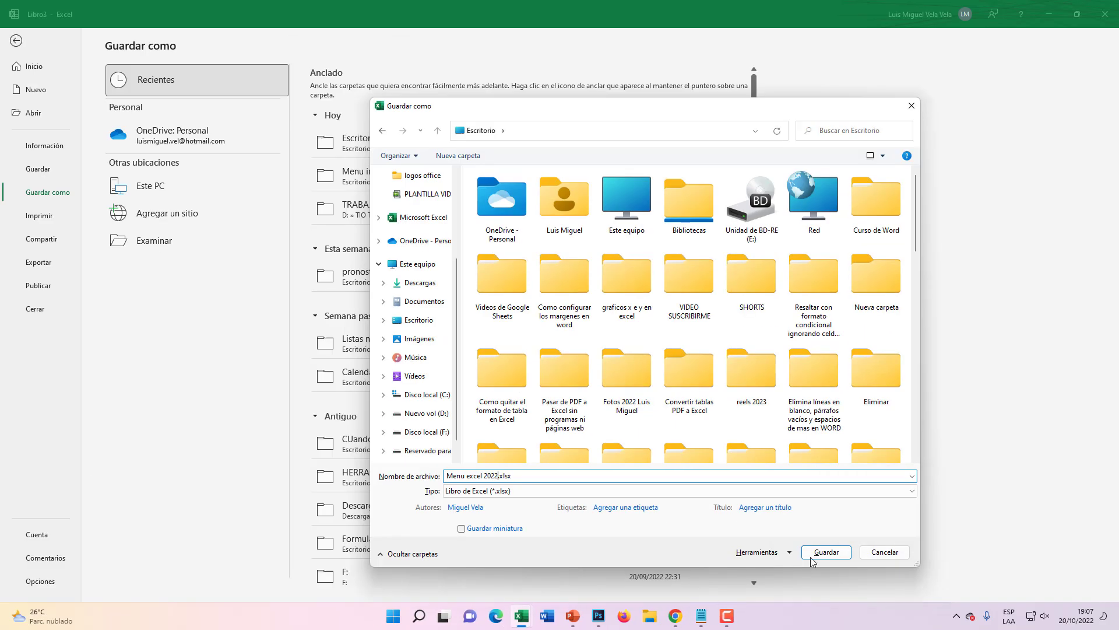
left_click(811, 558)
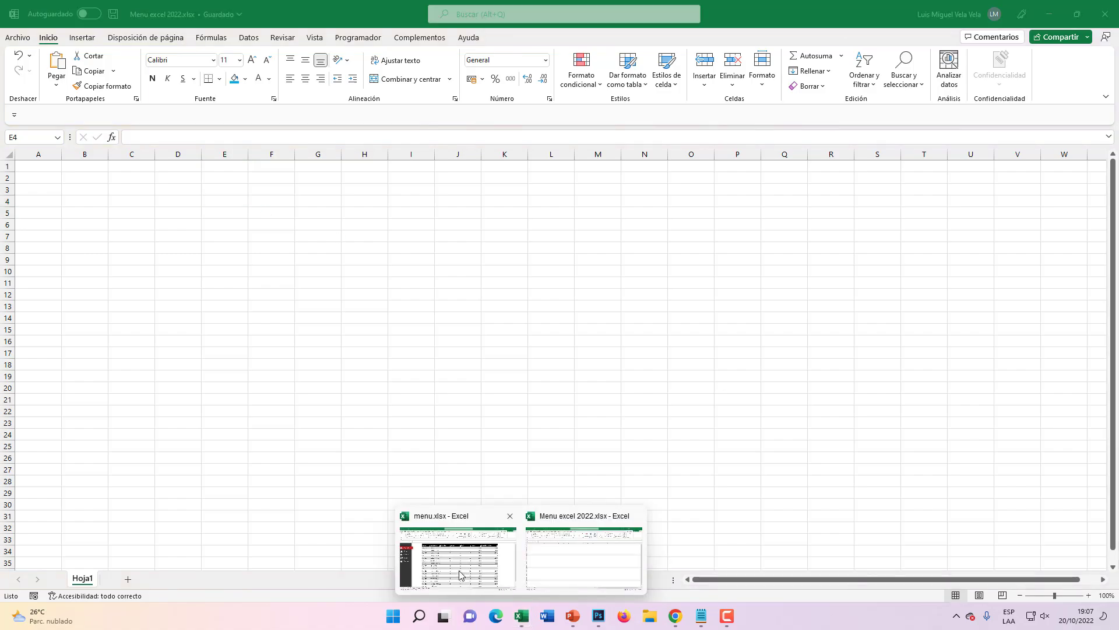
- Compare with menu.xlsx, then zoom the blank Menu excel 2022 sheet in seven steps
left_click(462, 576)
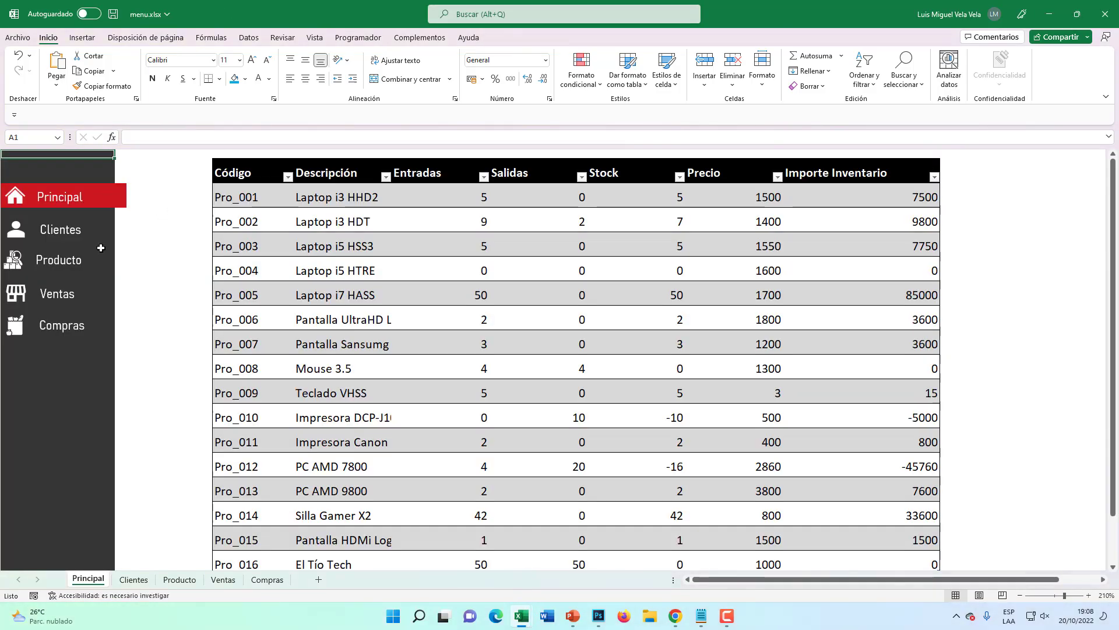
left_click(589, 554)
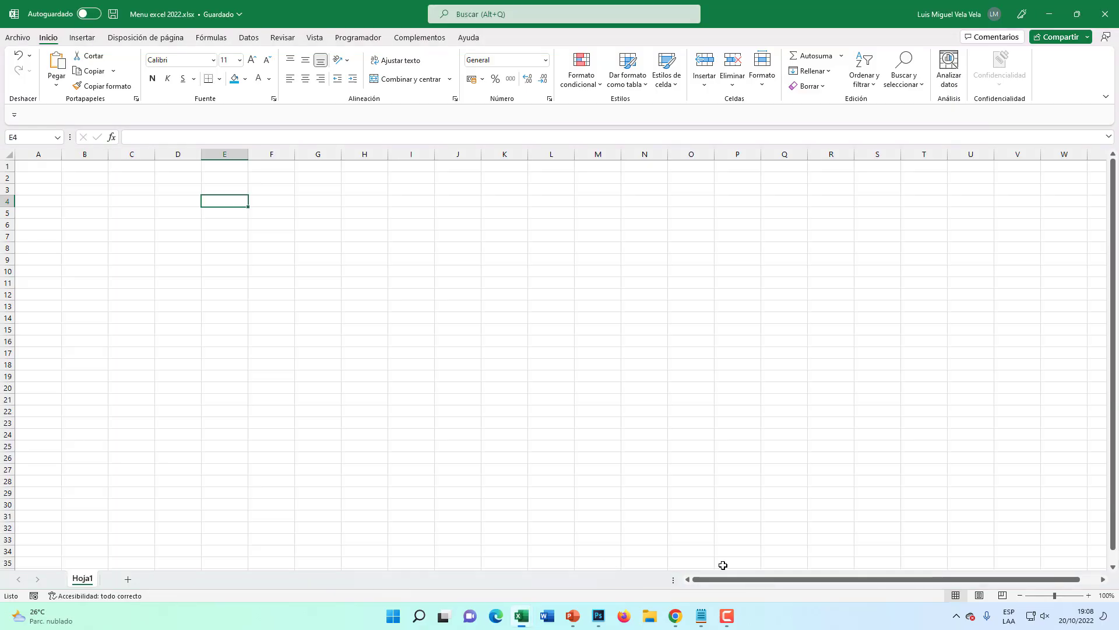
key("super+plus")
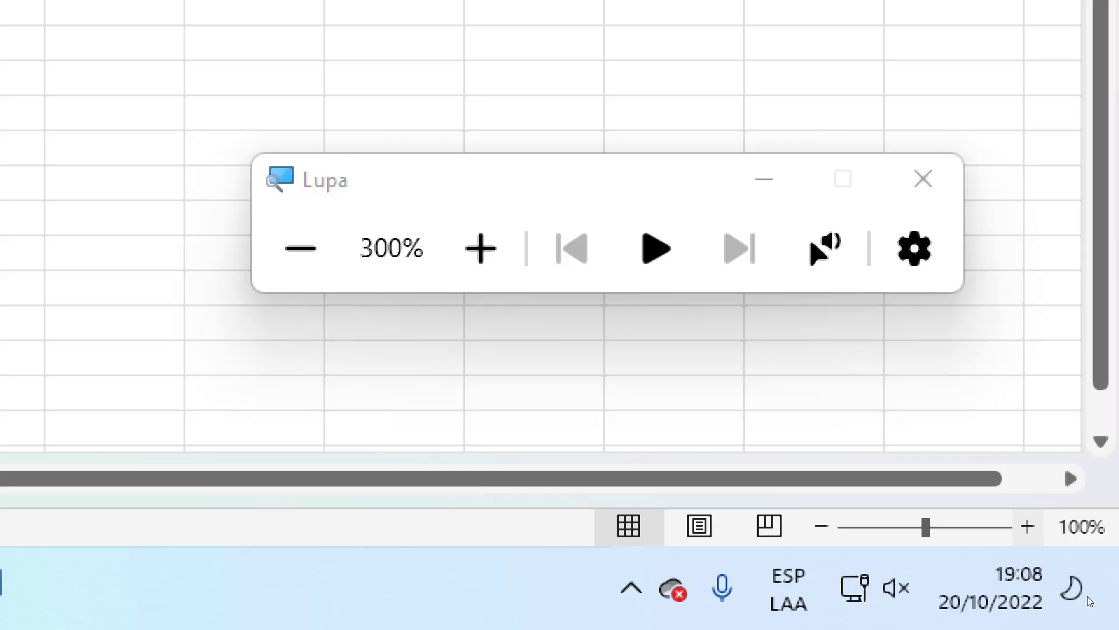
left_click(1087, 596)
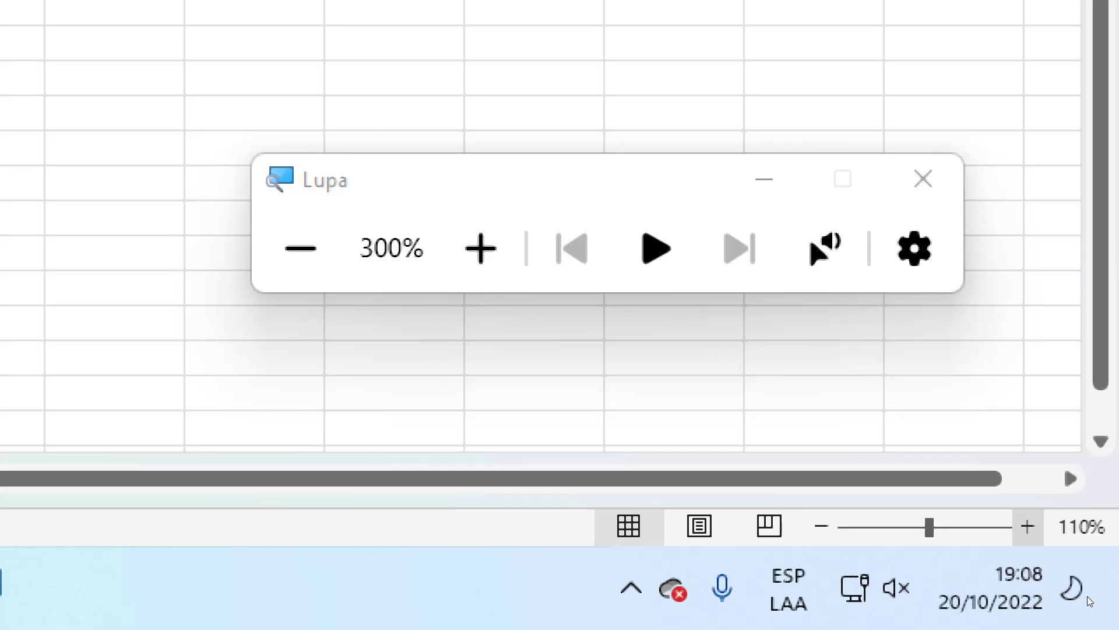
left_click(1086, 595)
left_click(1087, 596)
left_click(1087, 596)
left_click(1087, 596)
left_click(1087, 595)
left_click(1087, 596)
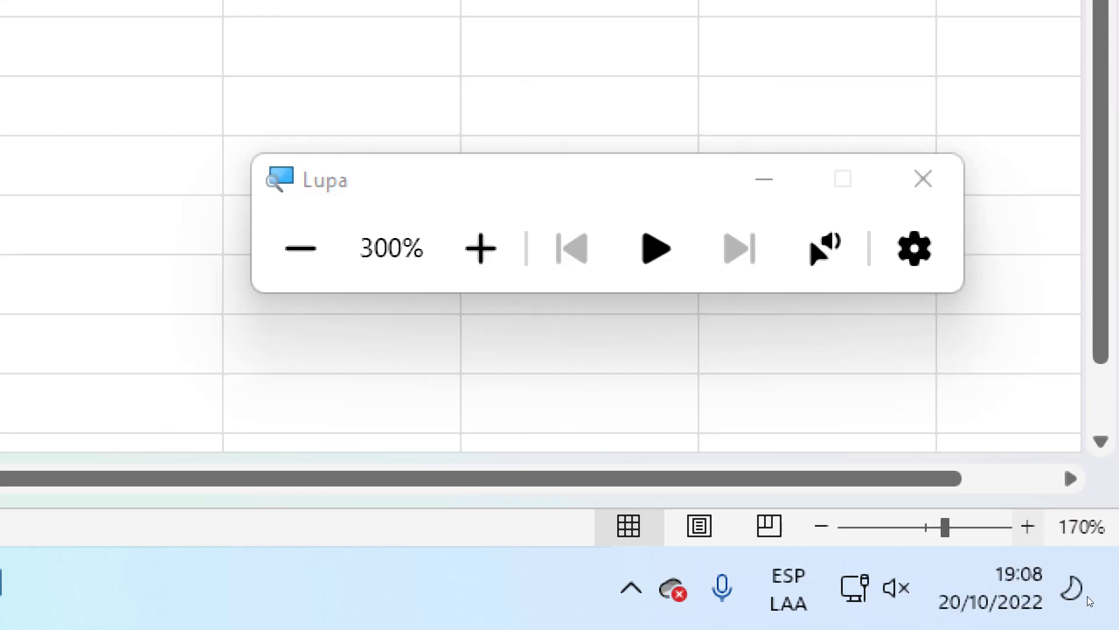
left_click(1086, 596)
left_click(1087, 595)
left_click(1087, 596)
left_click(1086, 596)
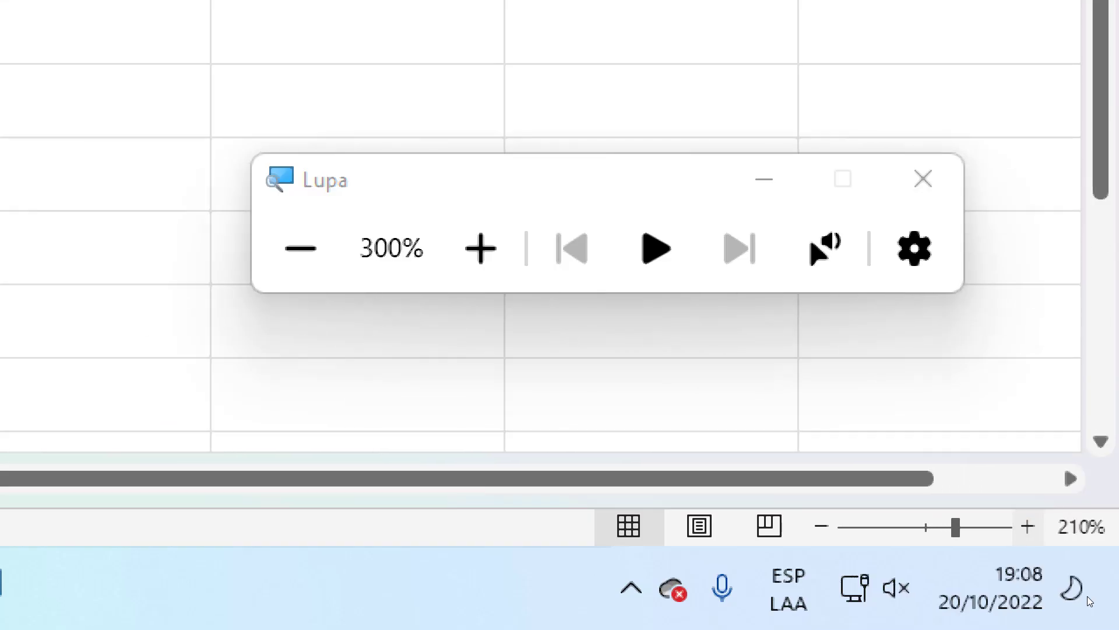
key("super+Escape")
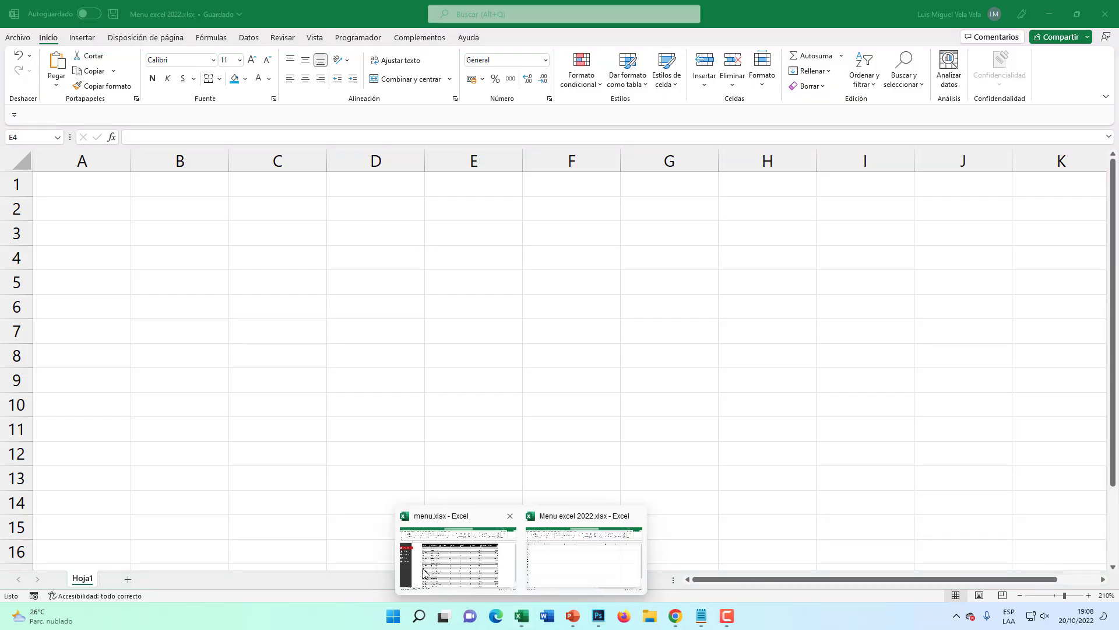
- Widen column A by about a third to make room for the sidebar
left_click(466, 553)
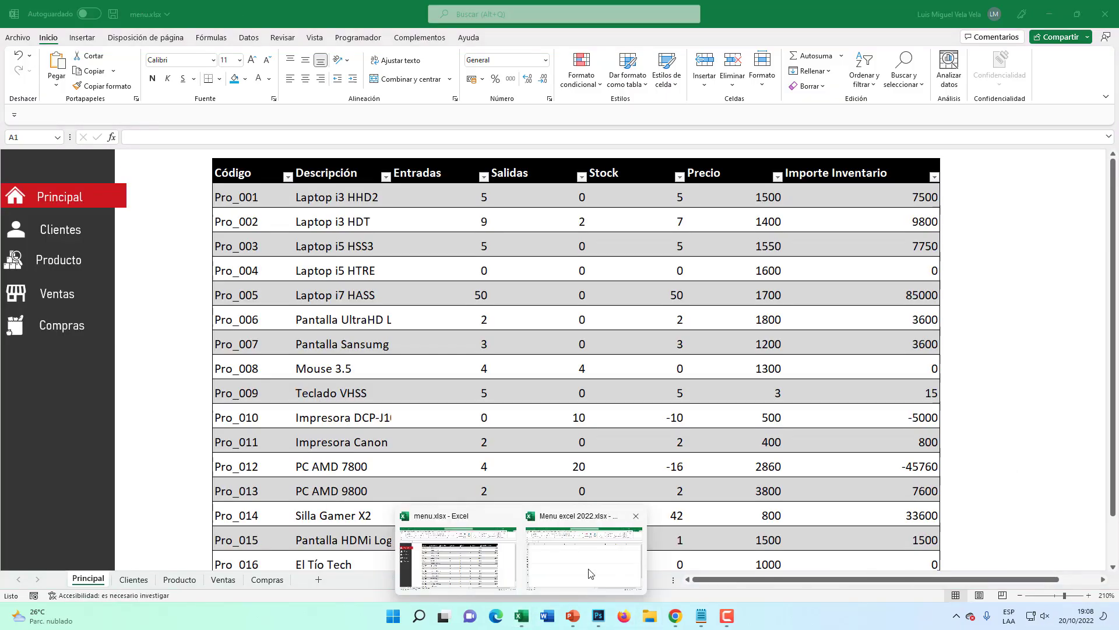
left_click(590, 568)
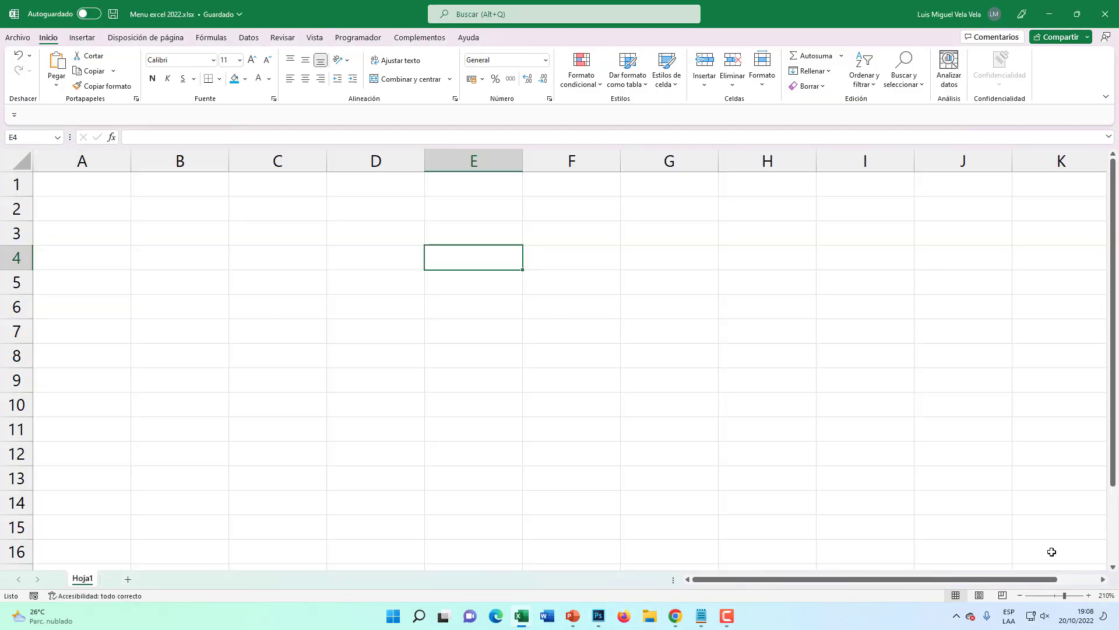
left_click_drag(96, 221, 96, 220)
left_click(95, 210)
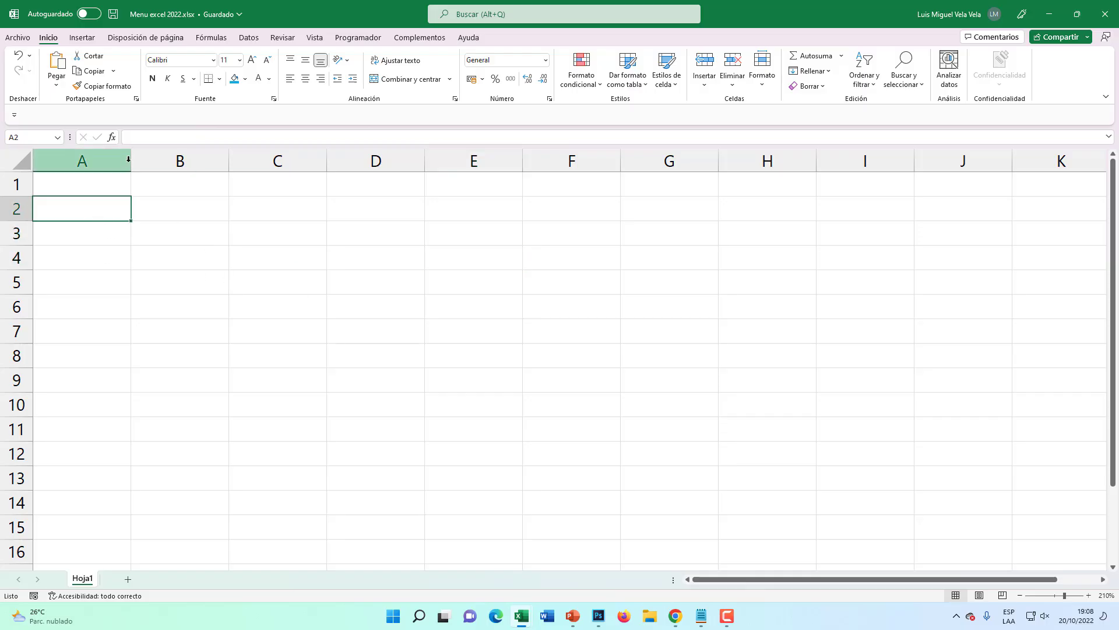
left_click_drag(132, 160, 167, 160)
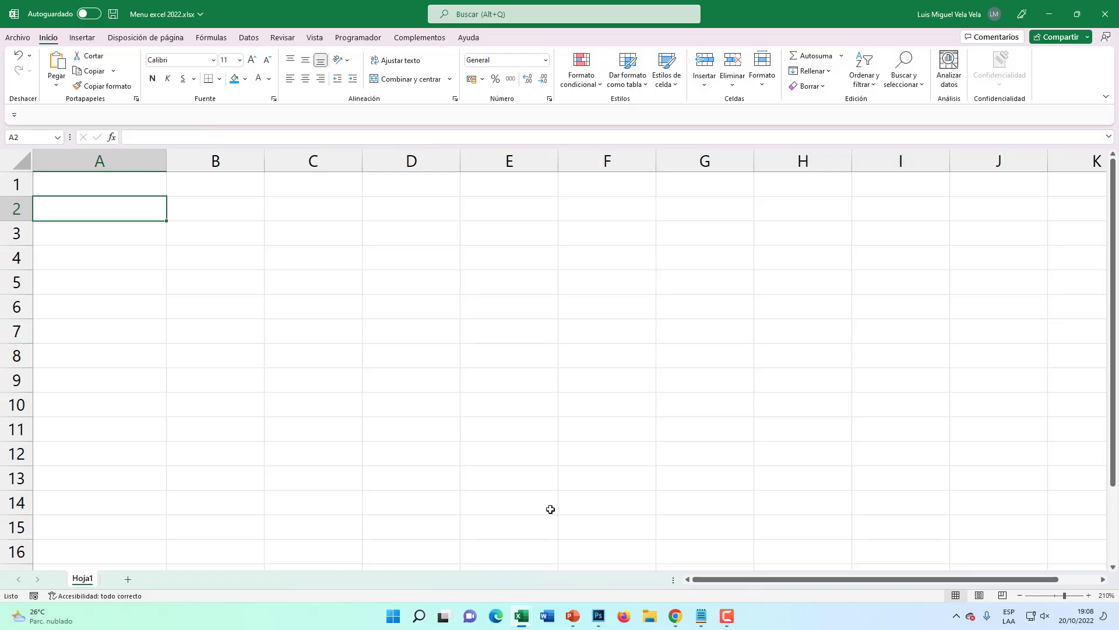
left_click(674, 612)
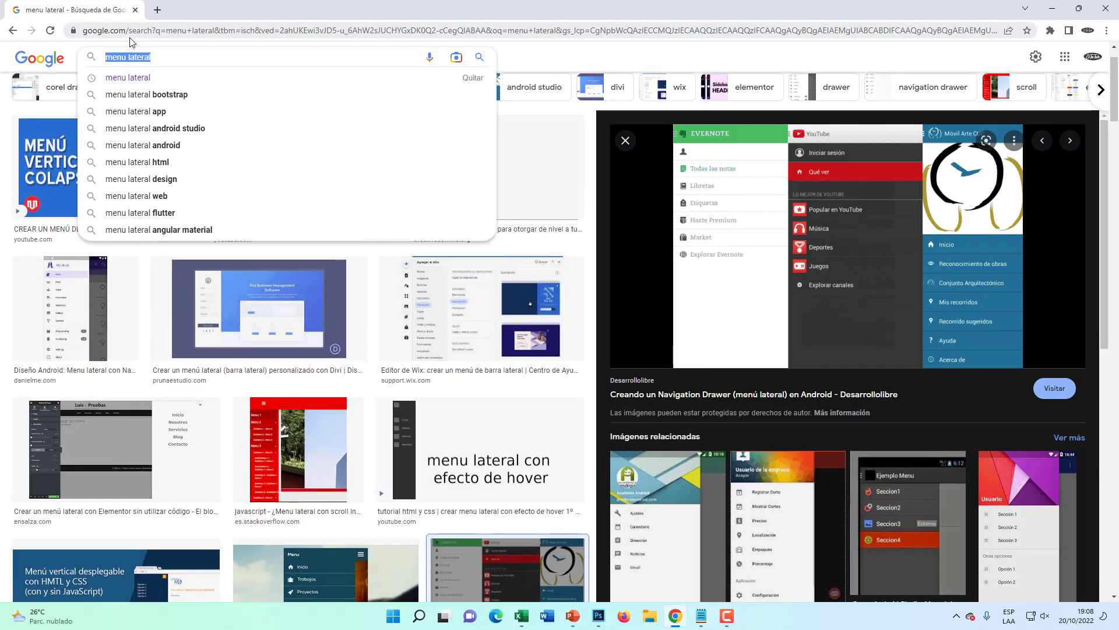
- Open the larger preview of the Navigation Drawer image in the 'menu lateral' results
key("Return")
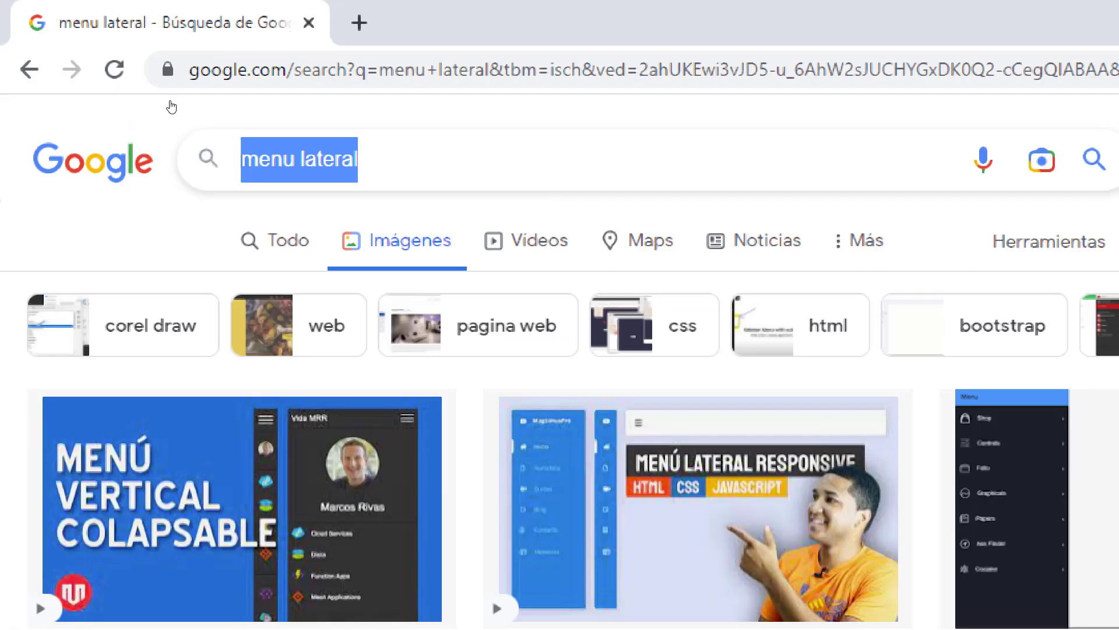
left_click(775, 250)
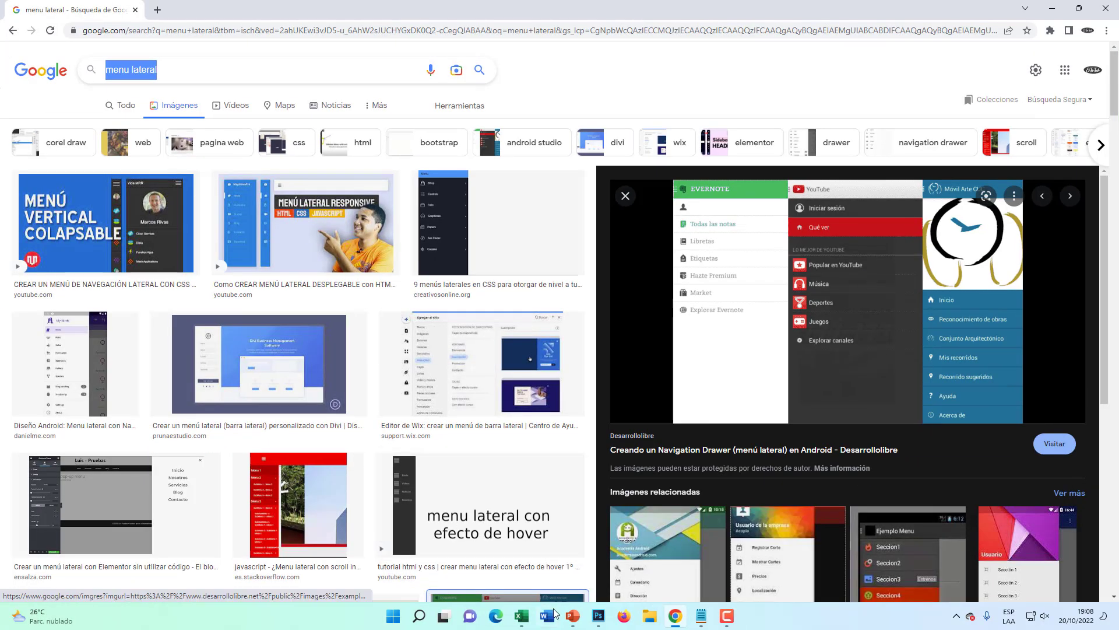
mouse_move(522, 616)
left_click(460, 542)
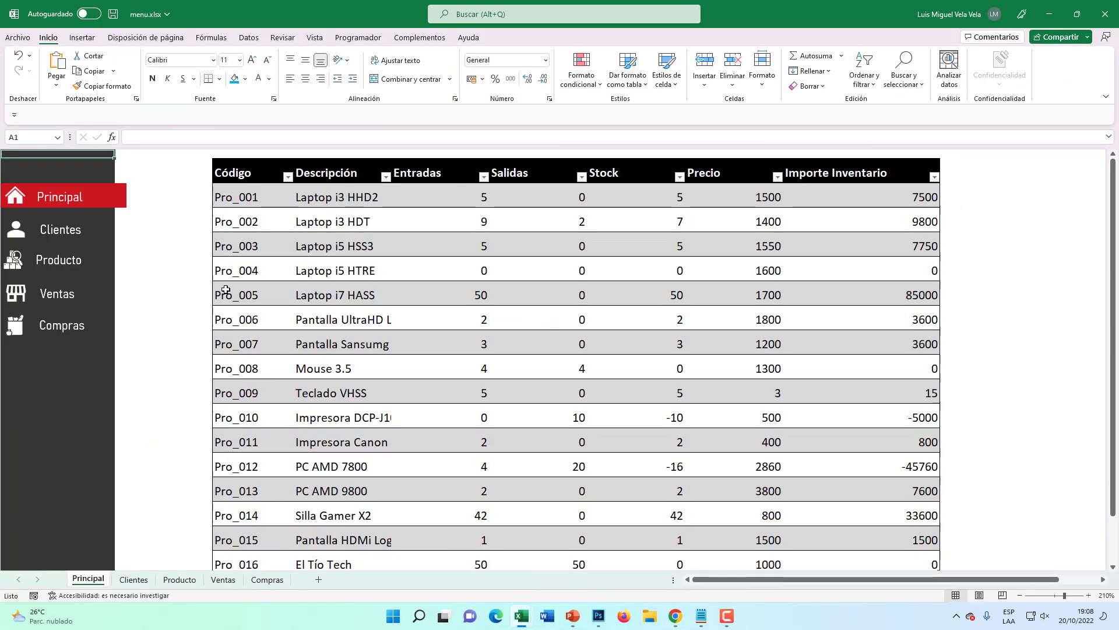
left_click(526, 622)
left_click(592, 561)
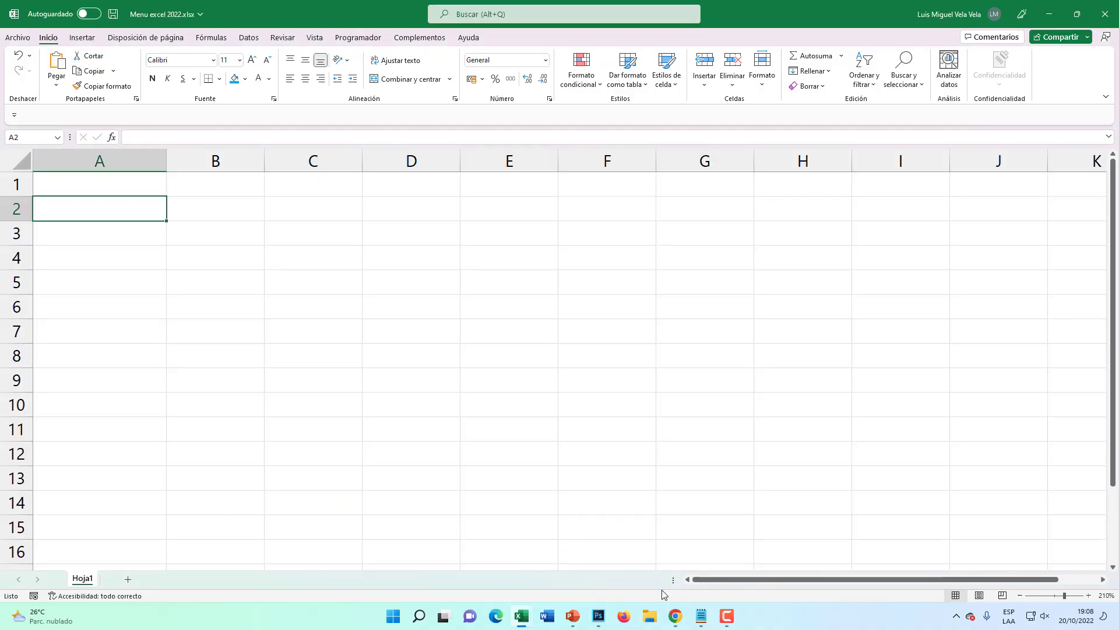
left_click(675, 616)
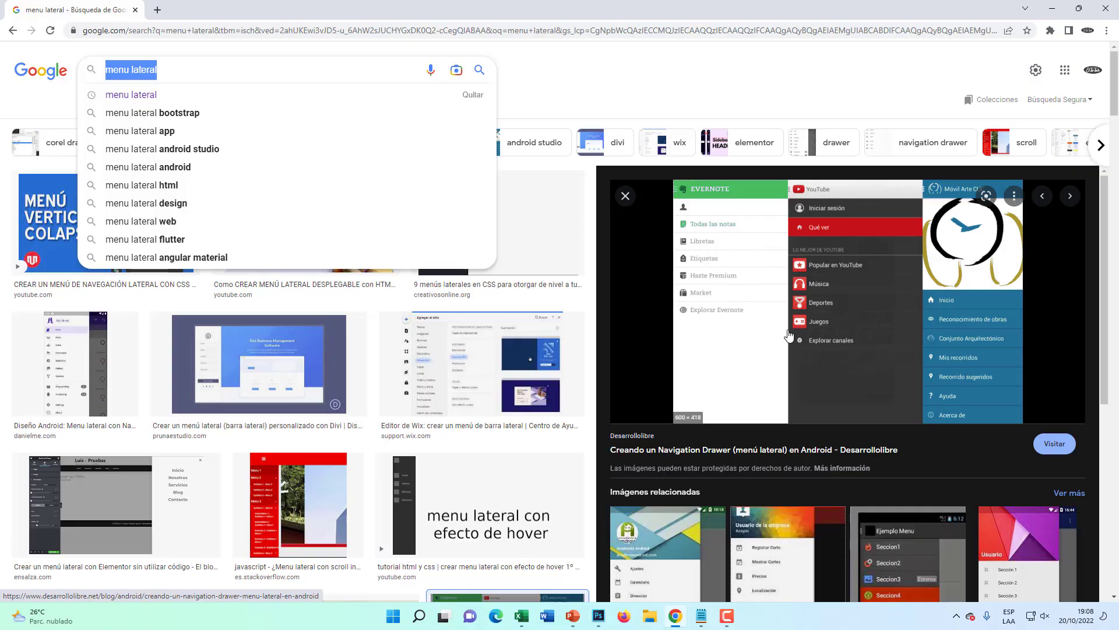
- Bring PowerPoint forward and dismiss its save prompt
right_click(572, 616)
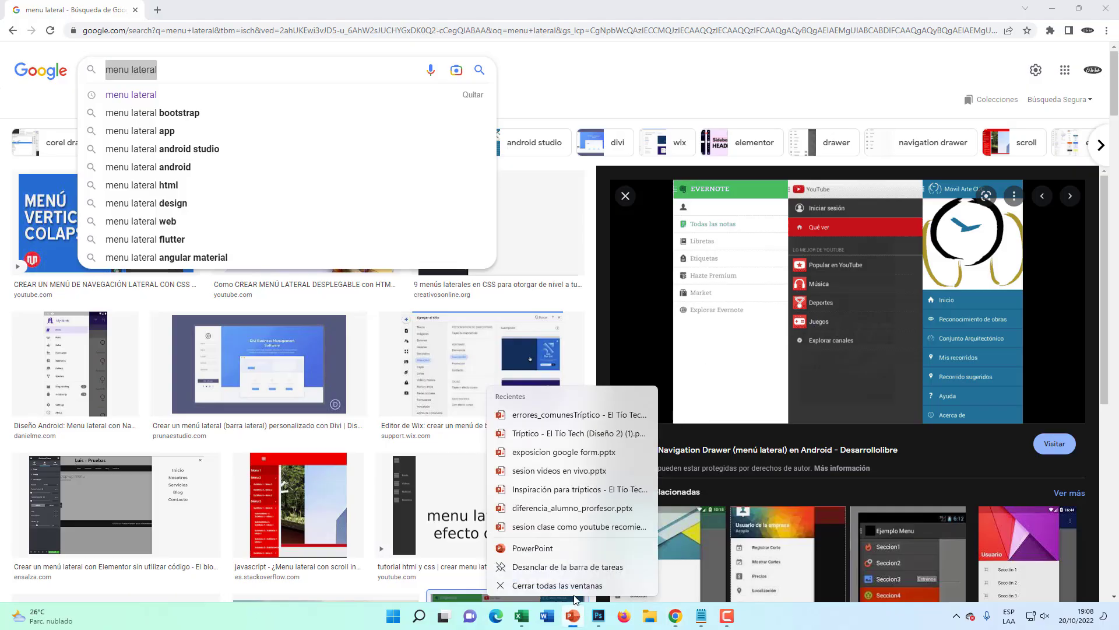
left_click(572, 590)
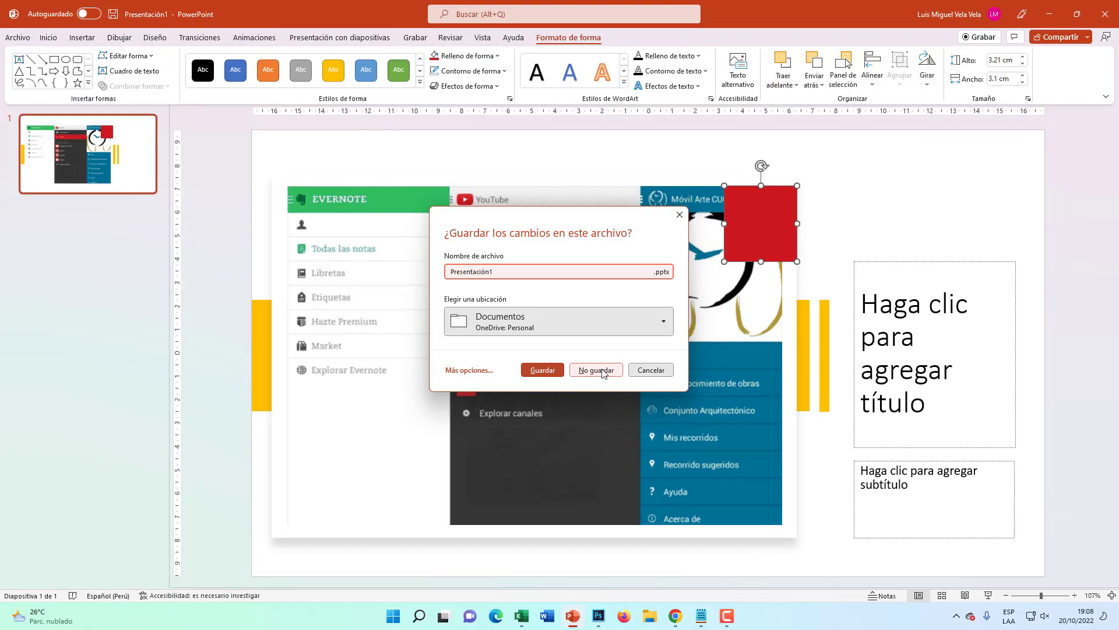
left_click(595, 508)
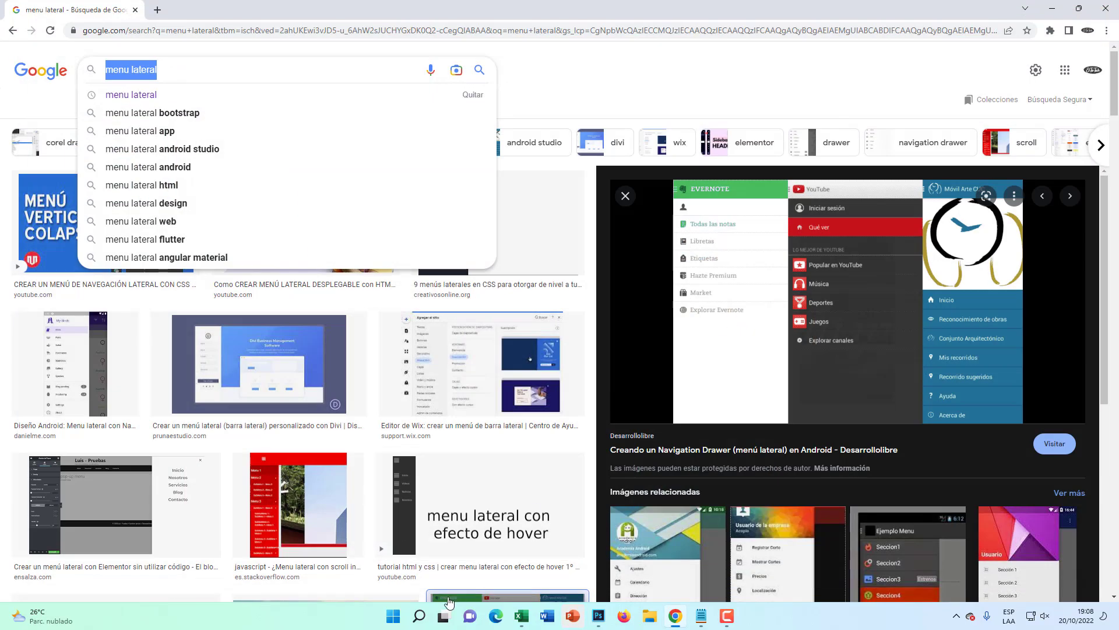
- Start a blank PowerPoint presentation and delete the title and subtitle placeholders
left_click(420, 616)
type("Powe")
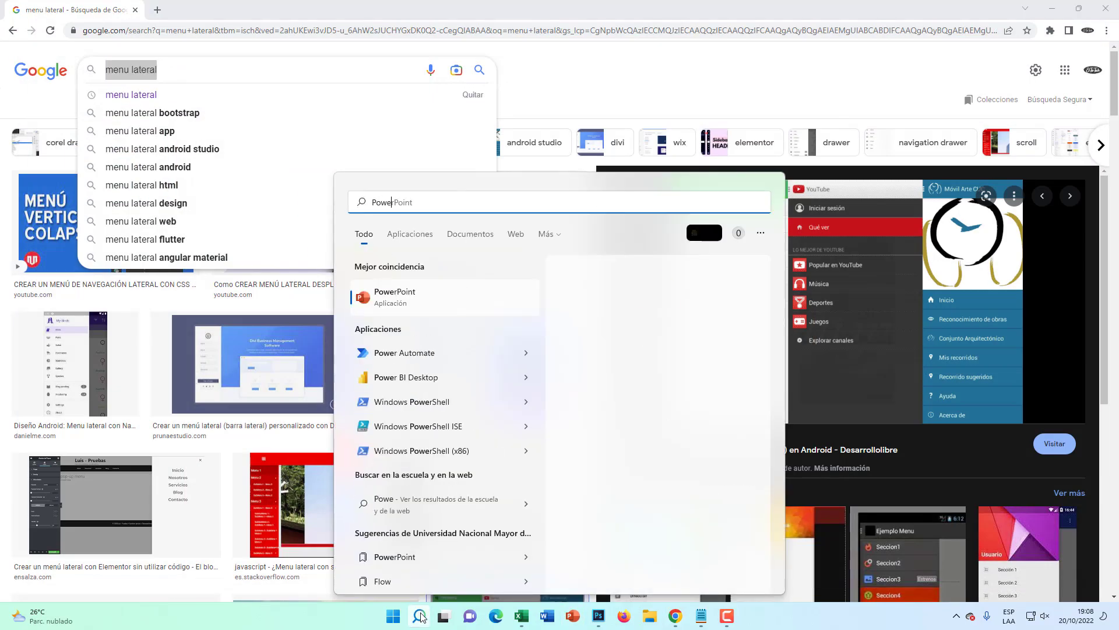
type("r")
left_click(394, 296)
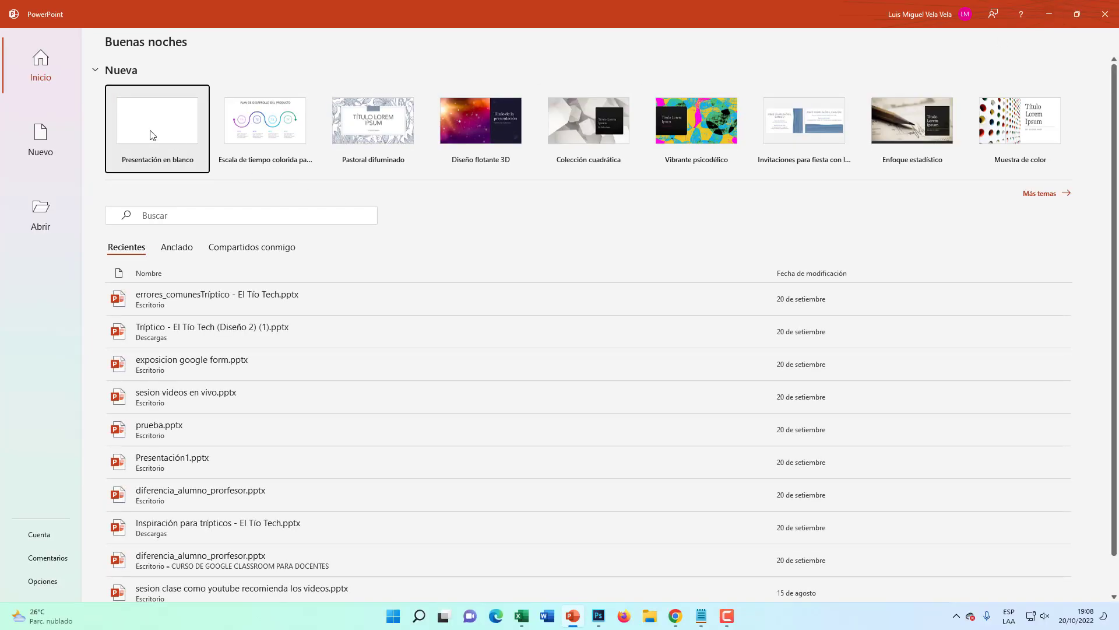
left_click(153, 135)
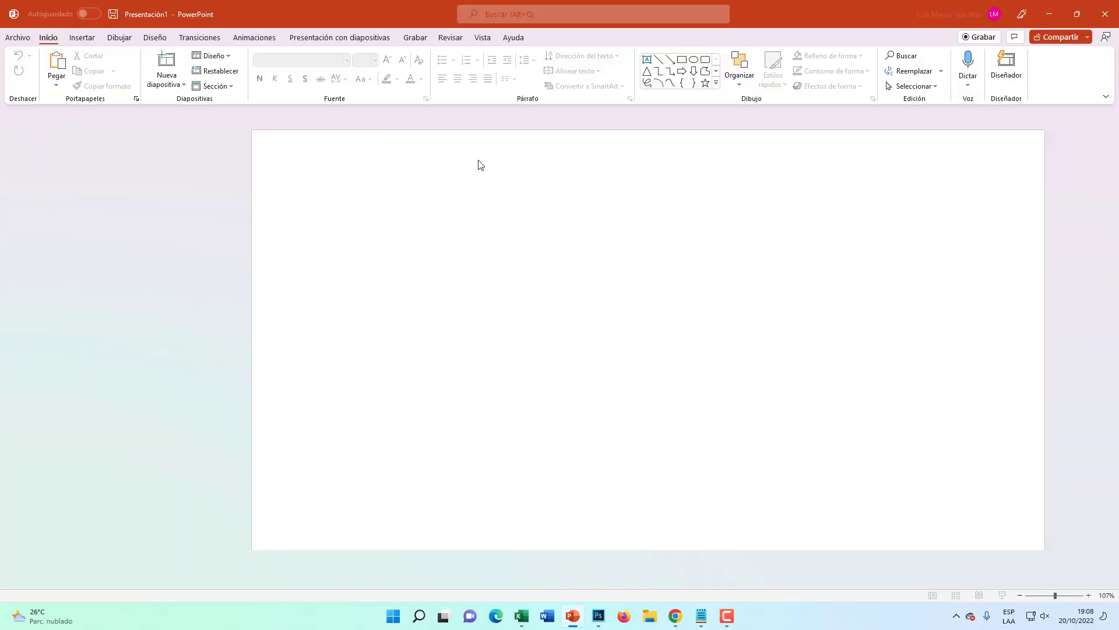
left_click(599, 207)
key("Delete")
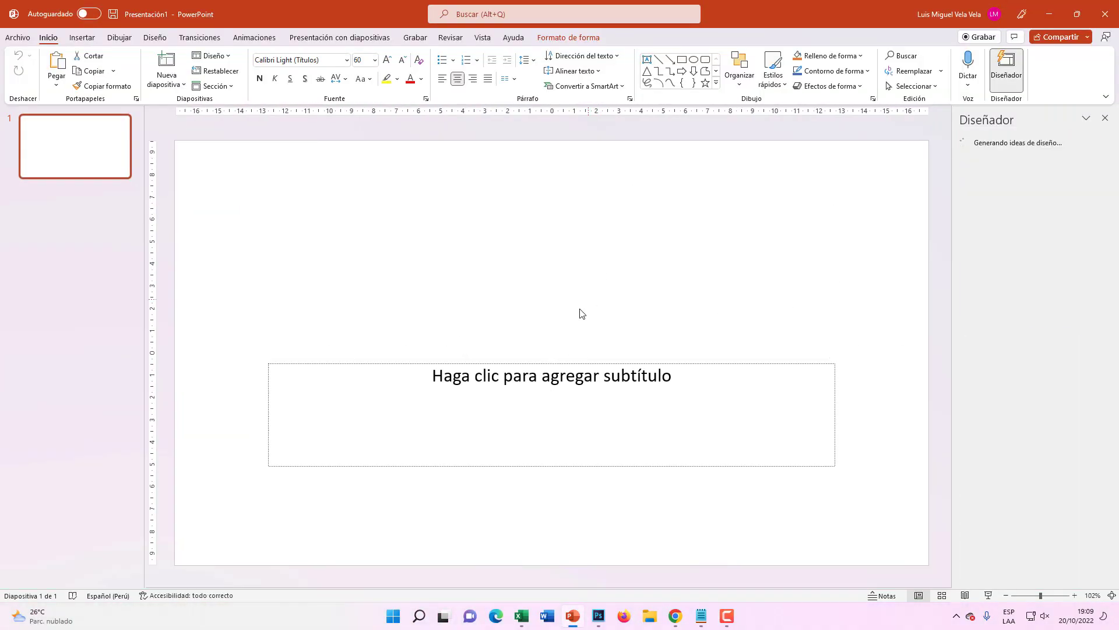
left_click(560, 362)
key("Delete")
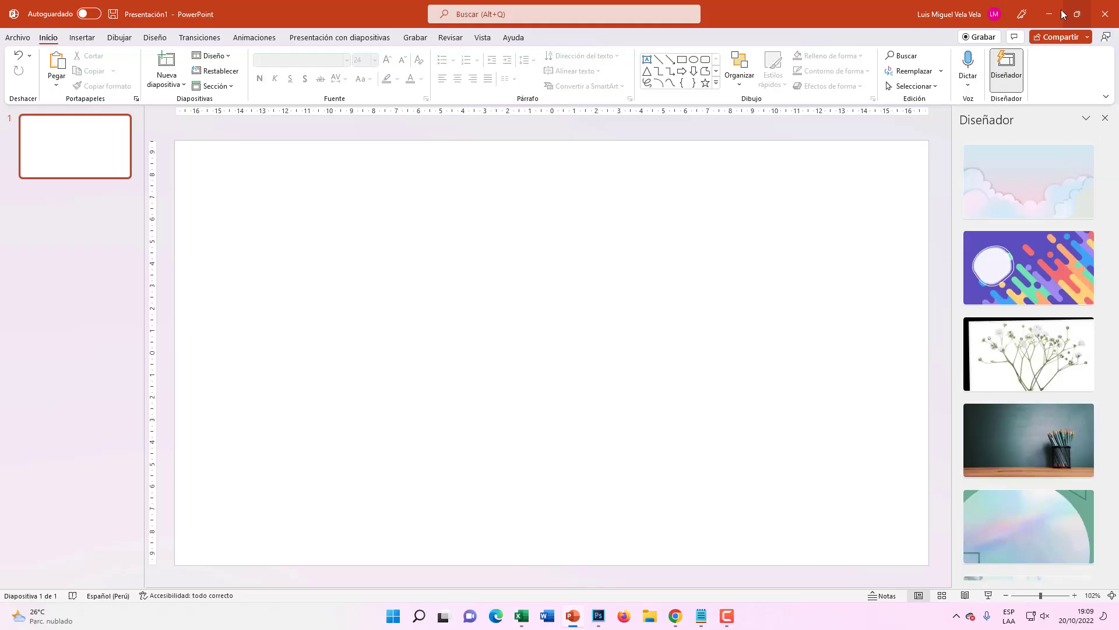
- Copy the navigation drawer image from the Chrome preview
left_click(1049, 14)
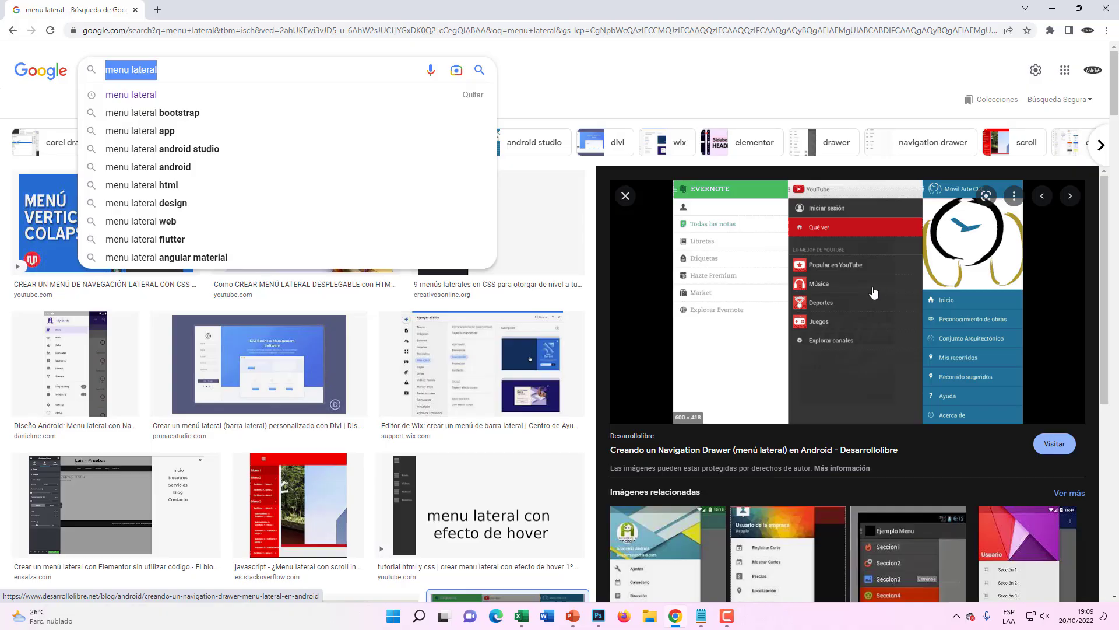
right_click(874, 293)
left_click(917, 426)
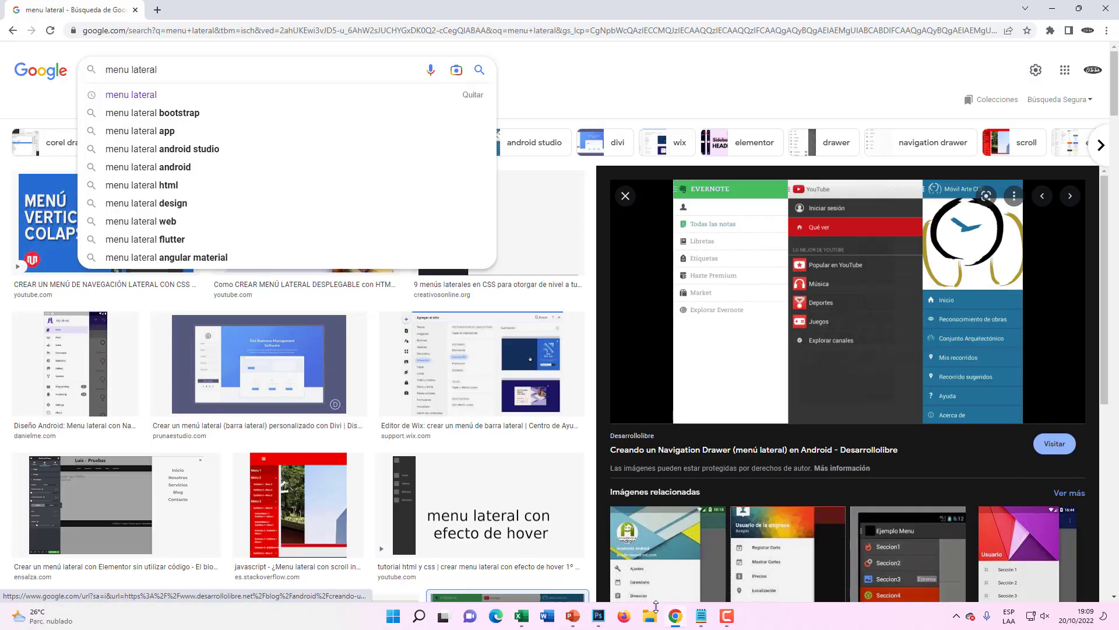
left_click(573, 616)
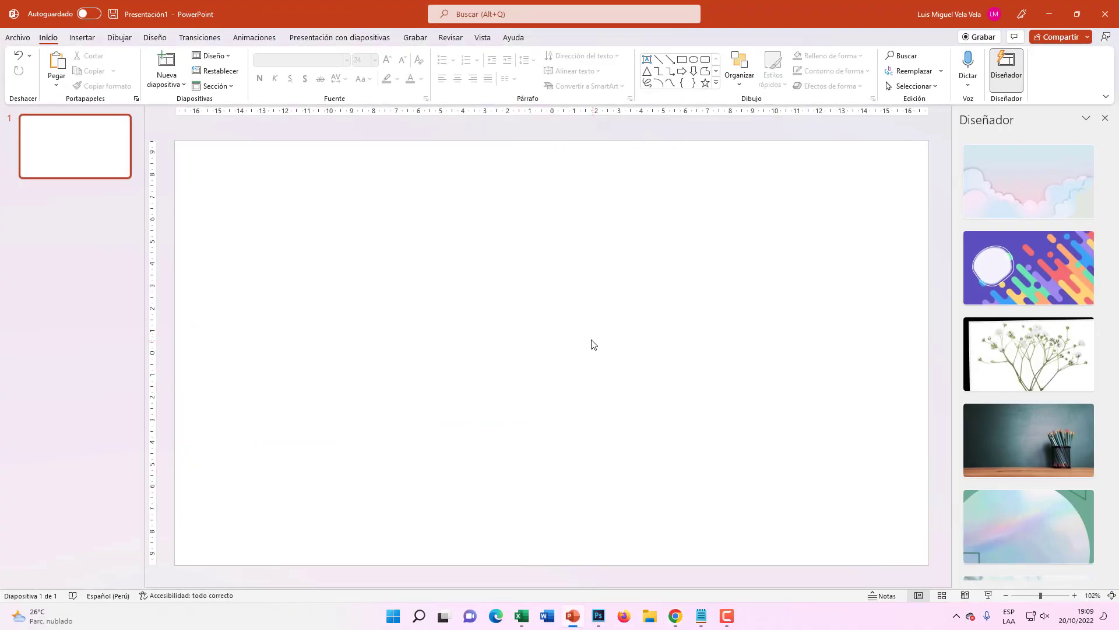
- Paste the navigation drawer image at the slide's upper right and draw a square at upper left
key("ctrl+v")
left_click_drag(586, 338, 745, 280)
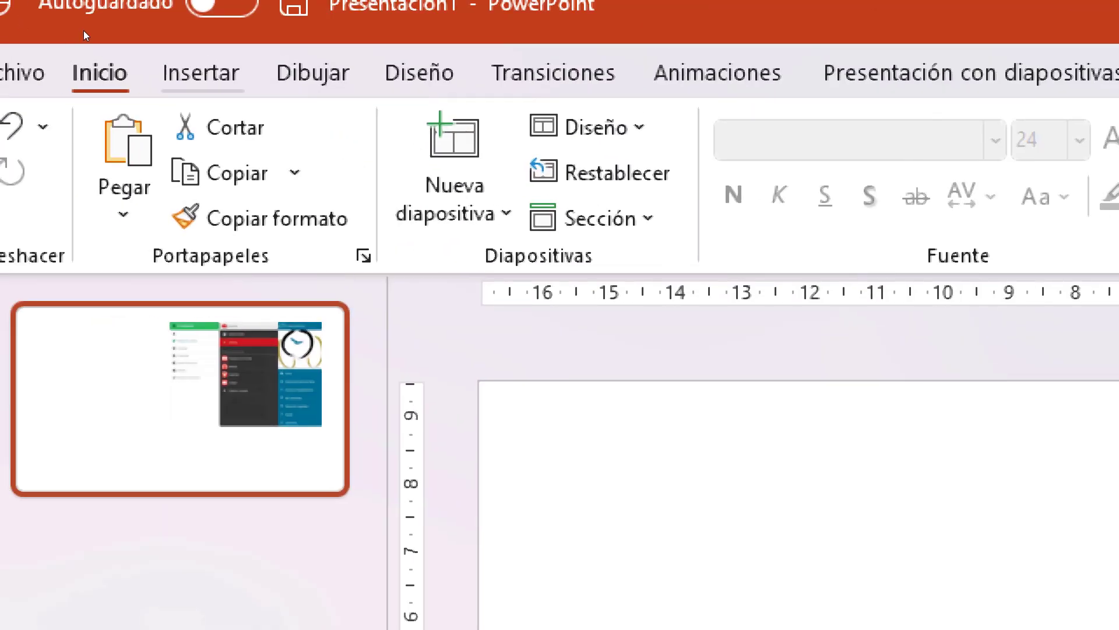
left_click(84, 38)
left_click(627, 175)
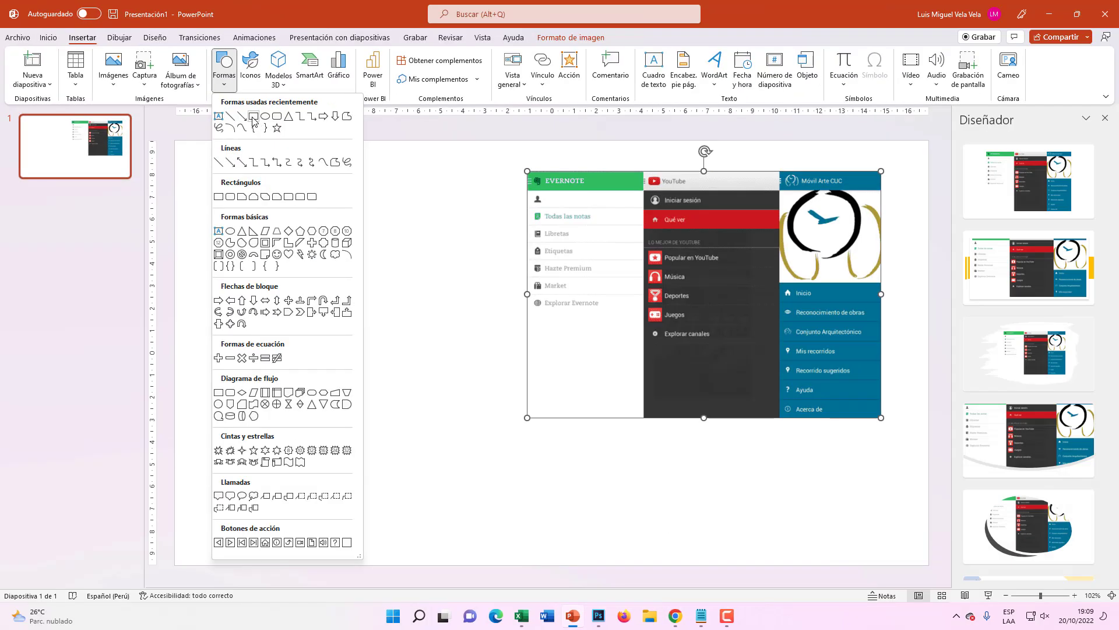
left_click(253, 118)
left_click_drag(322, 196, 401, 270)
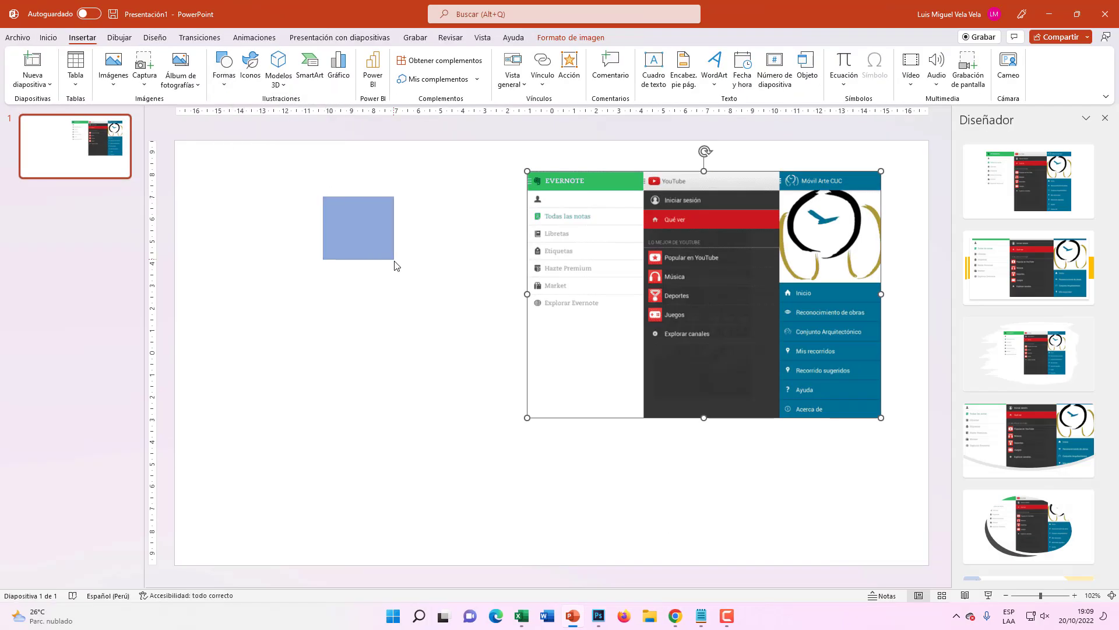
- Duplicate the square and place the copy directly below the original
key("ctrl+c")
left_click(441, 307)
key("ctrl+v")
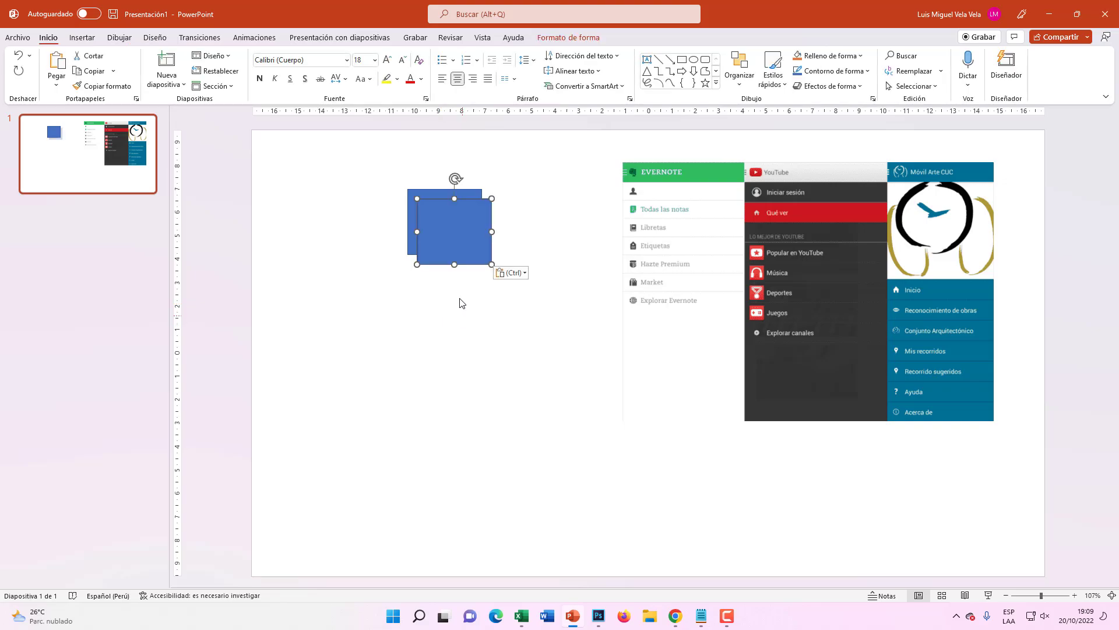
mouse_move(452, 248)
left_mouse_down()
mouse_move(461, 276)
mouse_move(451, 334)
left_mouse_up()
left_click(456, 229)
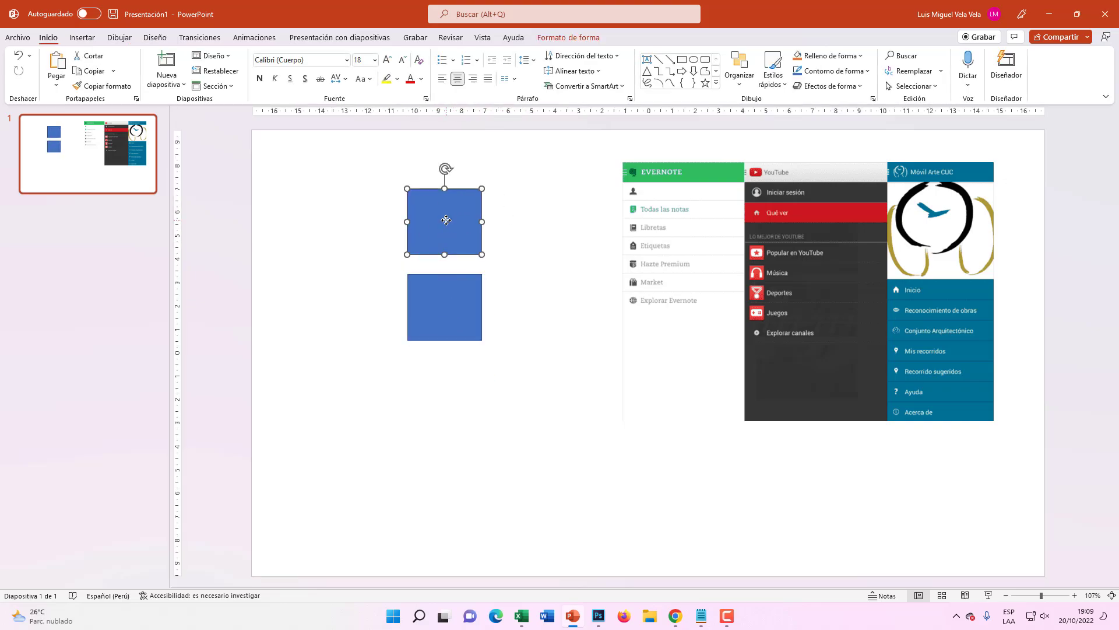
left_click(446, 220)
- Fill the top square with the image's dark grey using the eyedropper
left_click(578, 39)
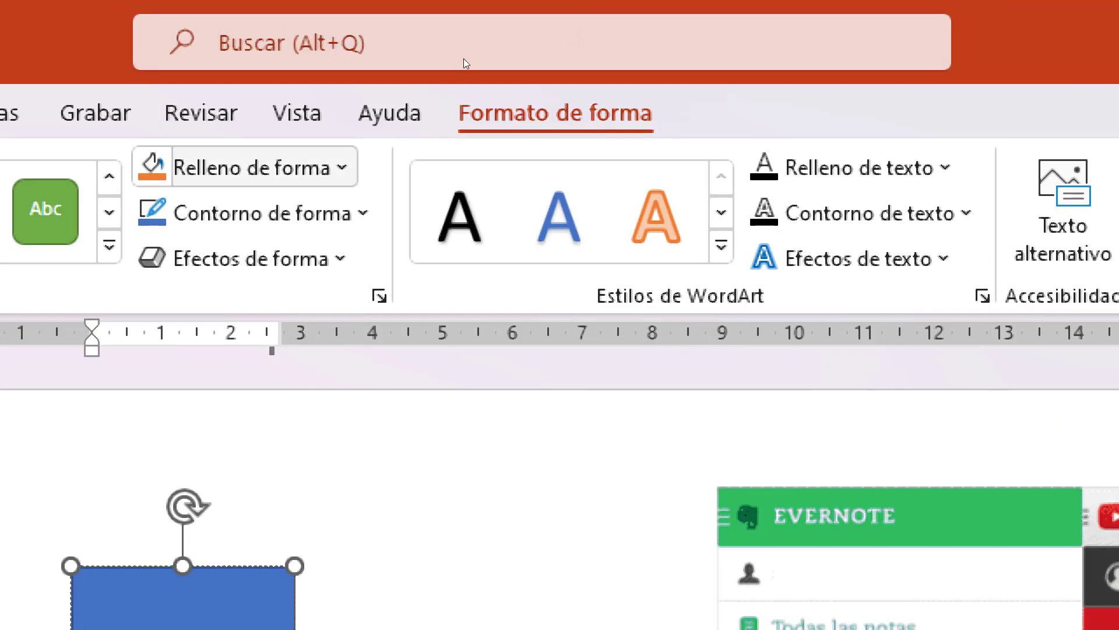
left_click(465, 56)
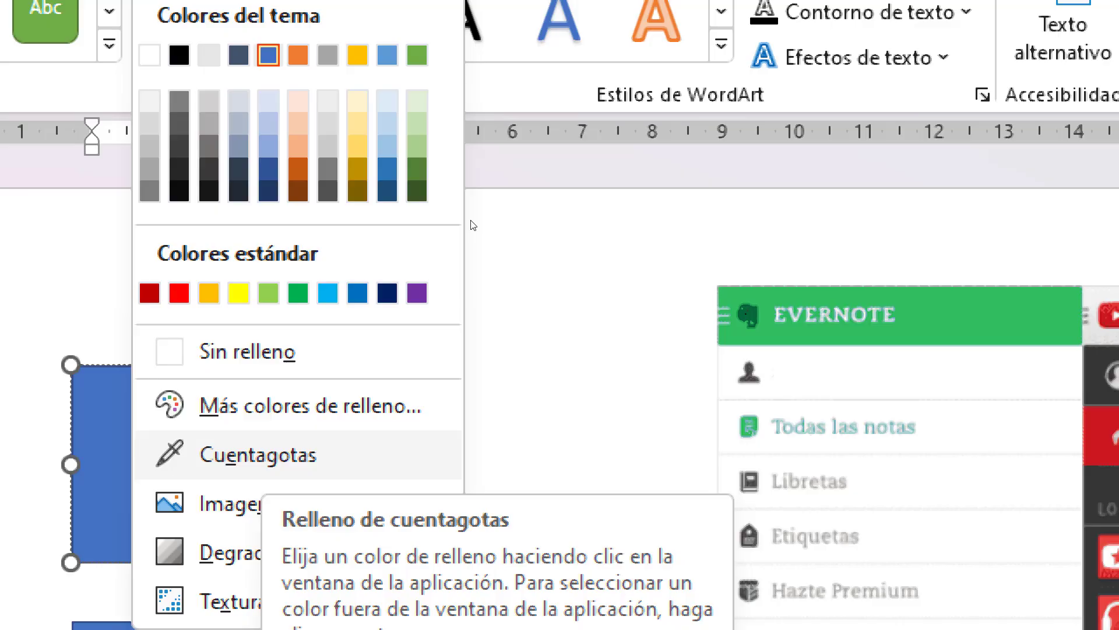
left_click(257, 455)
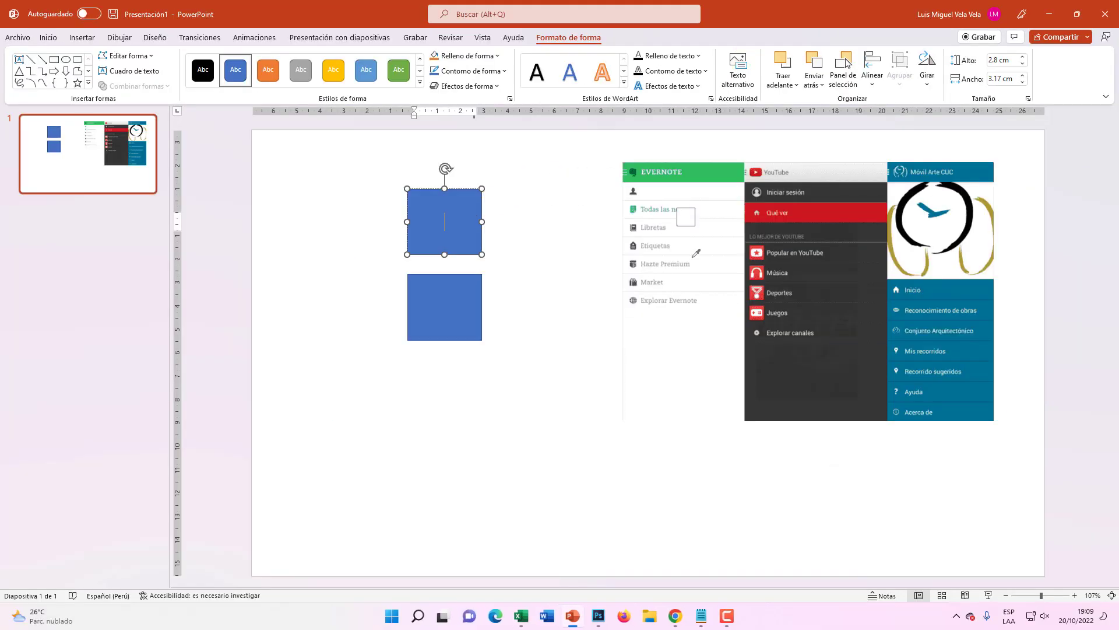
left_click(828, 286)
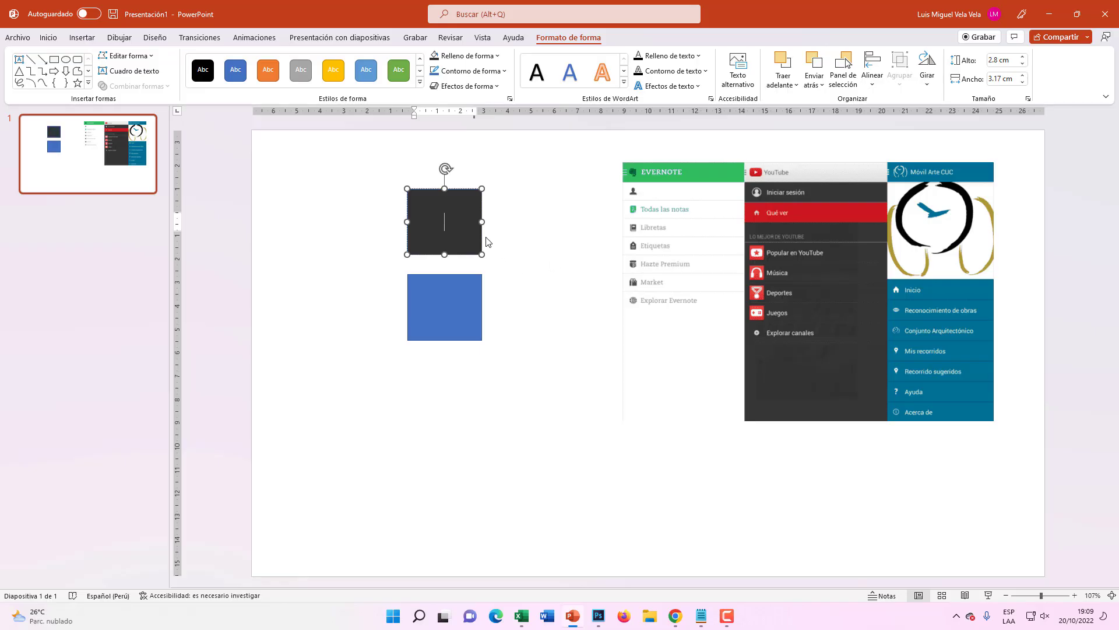
mouse_move(489, 242)
left_mouse_down()
mouse_move(542, 220)
mouse_move(462, 216)
left_mouse_up()
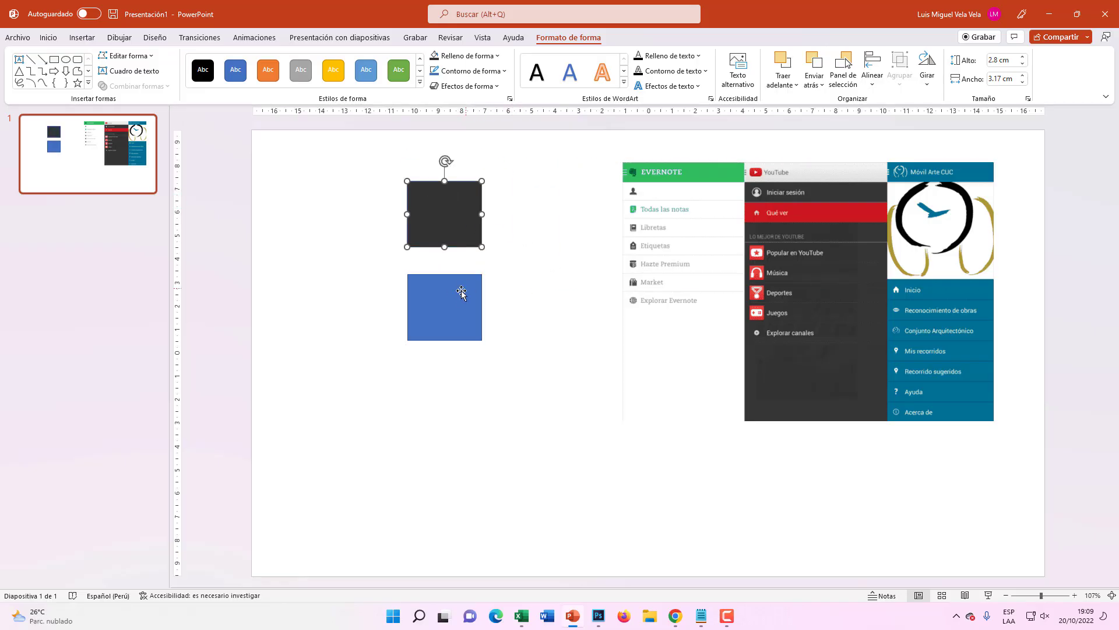
- Fill the lower square with the image's red and nudge it slightly right
left_click(467, 275)
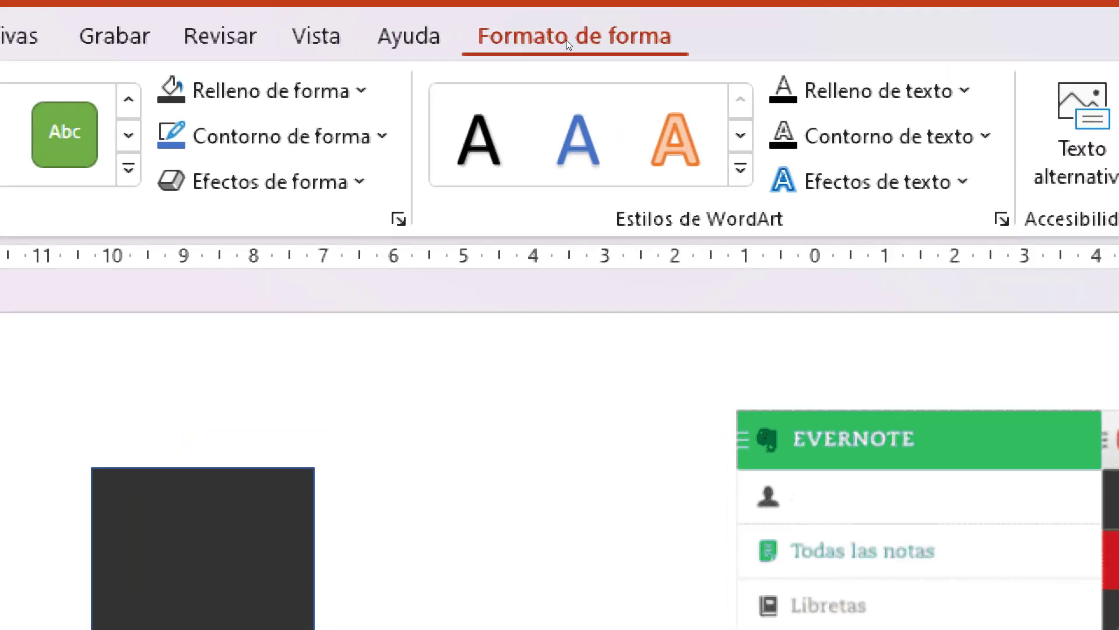
left_click(466, 55)
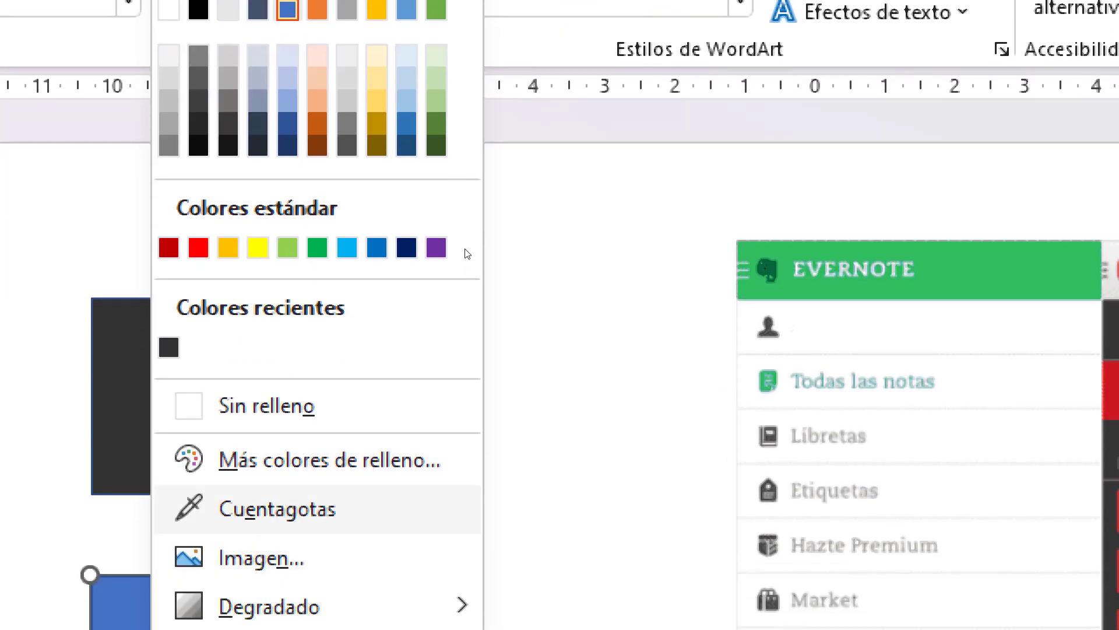
key("Escape")
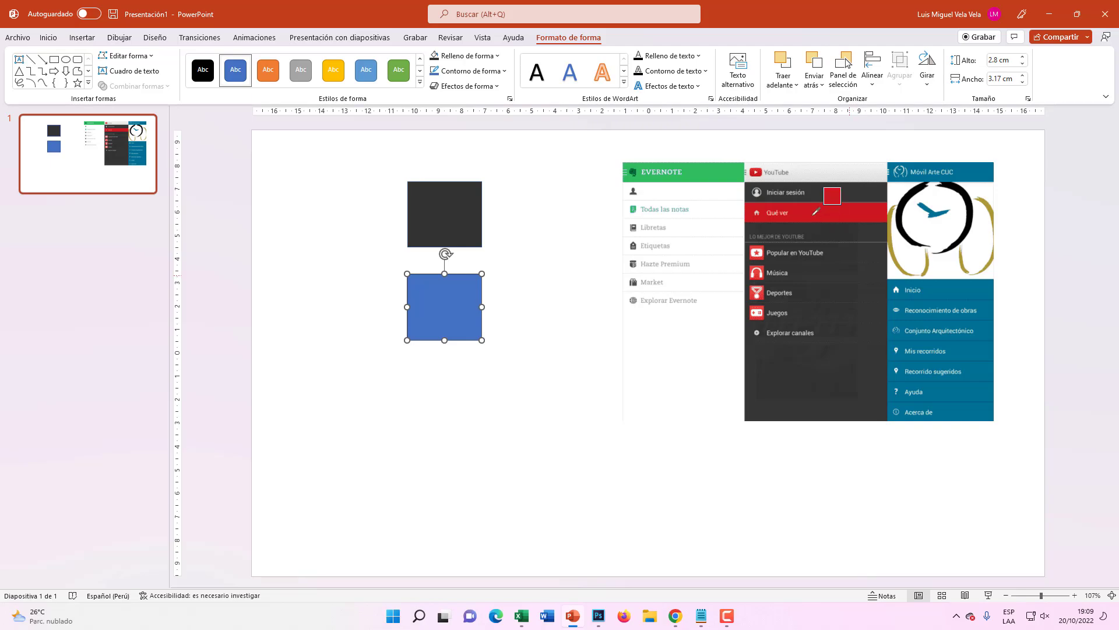
left_click(816, 211)
left_click(527, 305)
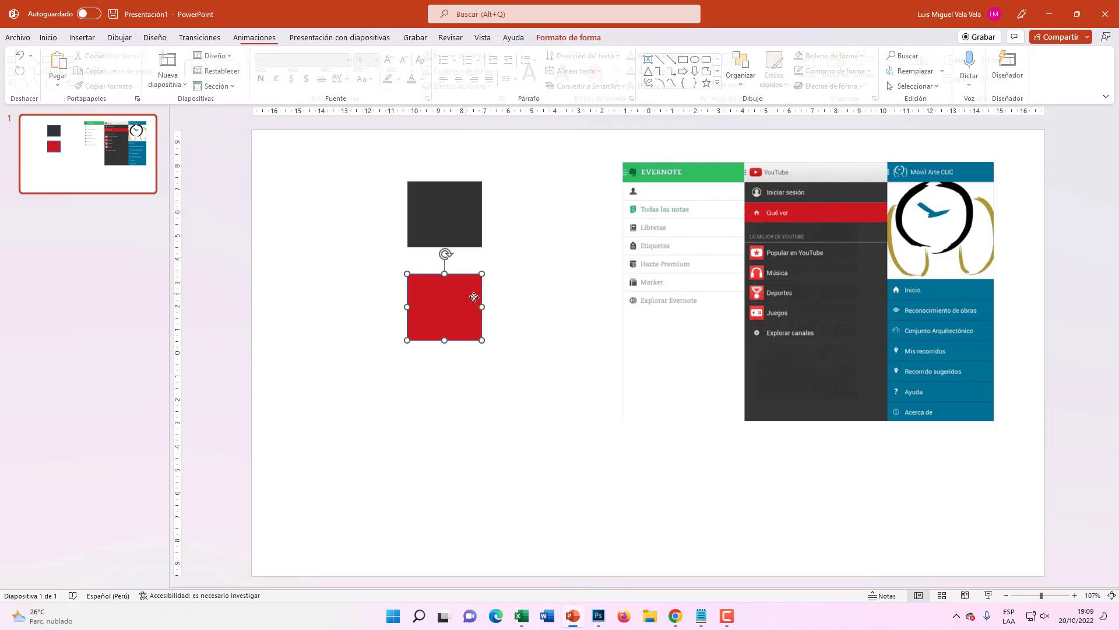
left_click_drag(466, 294, 469, 288)
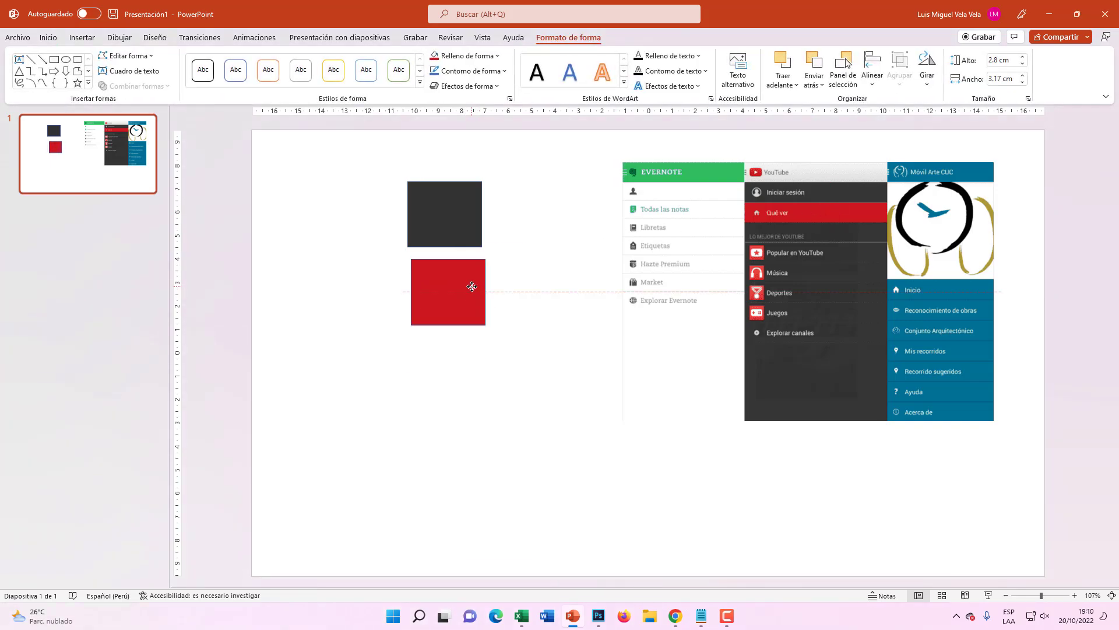
- Paste both squares into Menu excel 2022 near columns D–E, with the red square right of the dark one
left_click(468, 229, "shift")
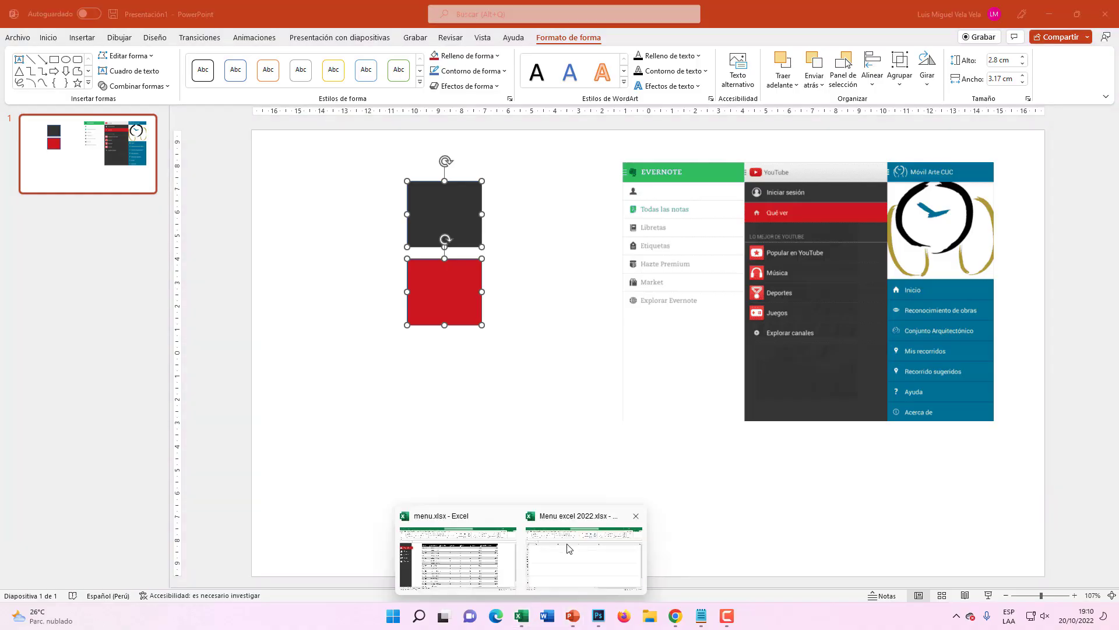
left_click(618, 519)
key("ctrl+v")
left_click_drag(633, 425, 475, 284)
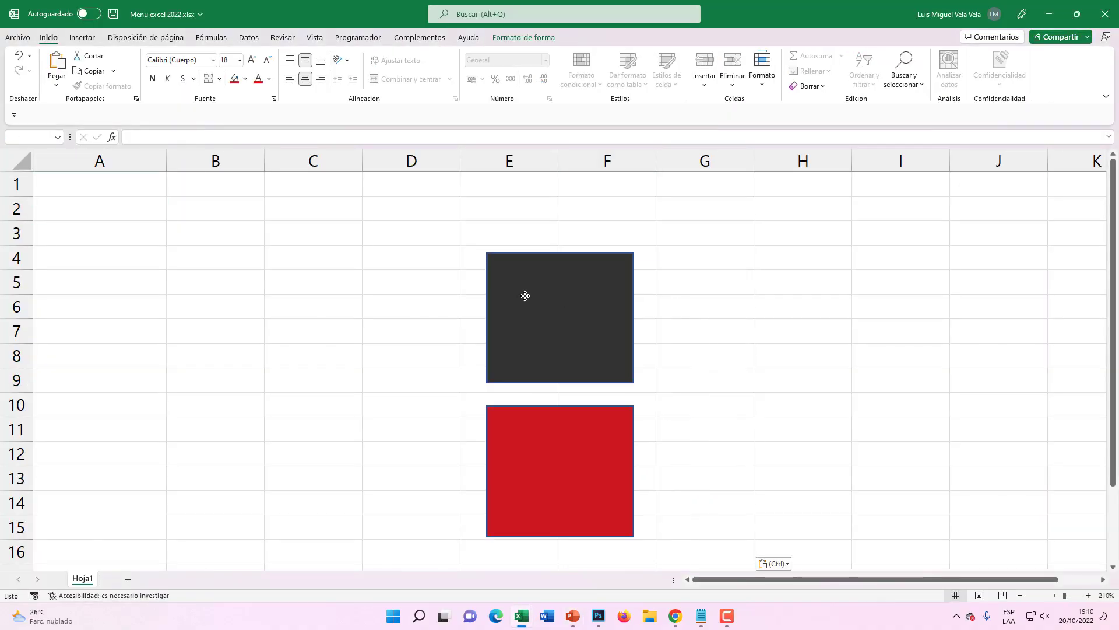
left_click_drag(553, 416, 714, 263)
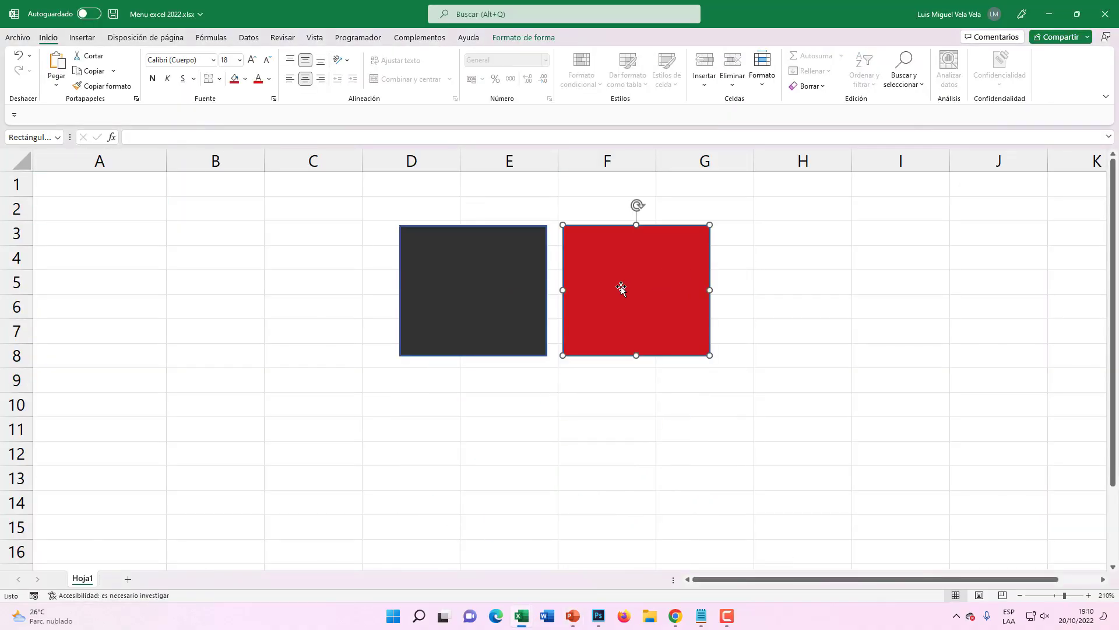
left_click(468, 267)
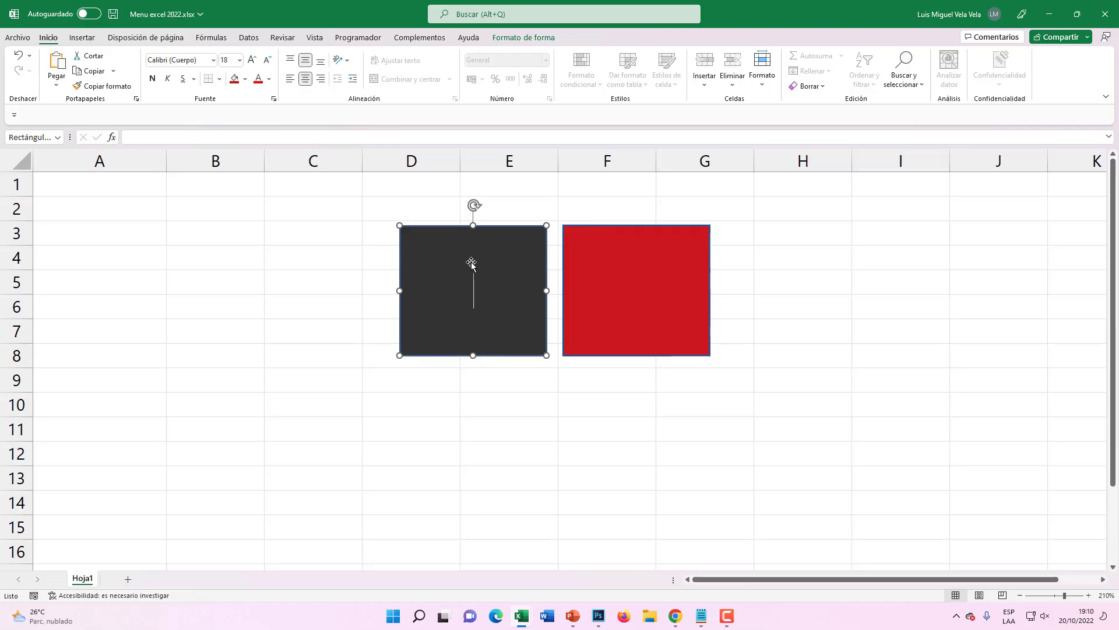
left_click(524, 37)
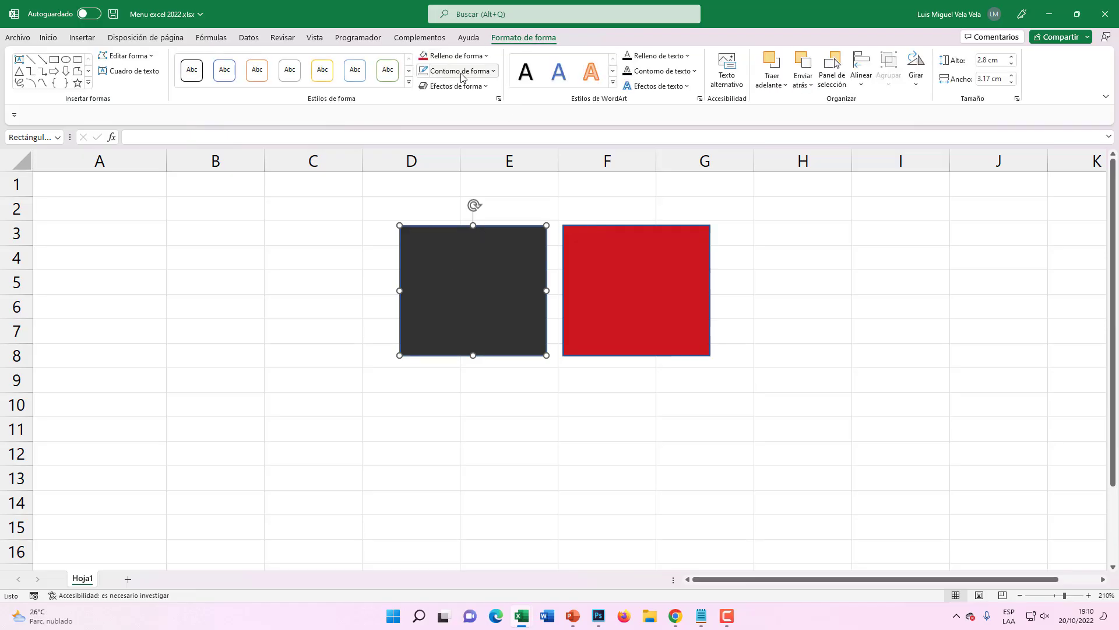
- Set the dark grey and red squares to no outline, then shift the dark square into place
left_click(458, 70)
left_click(459, 217)
left_click(586, 240)
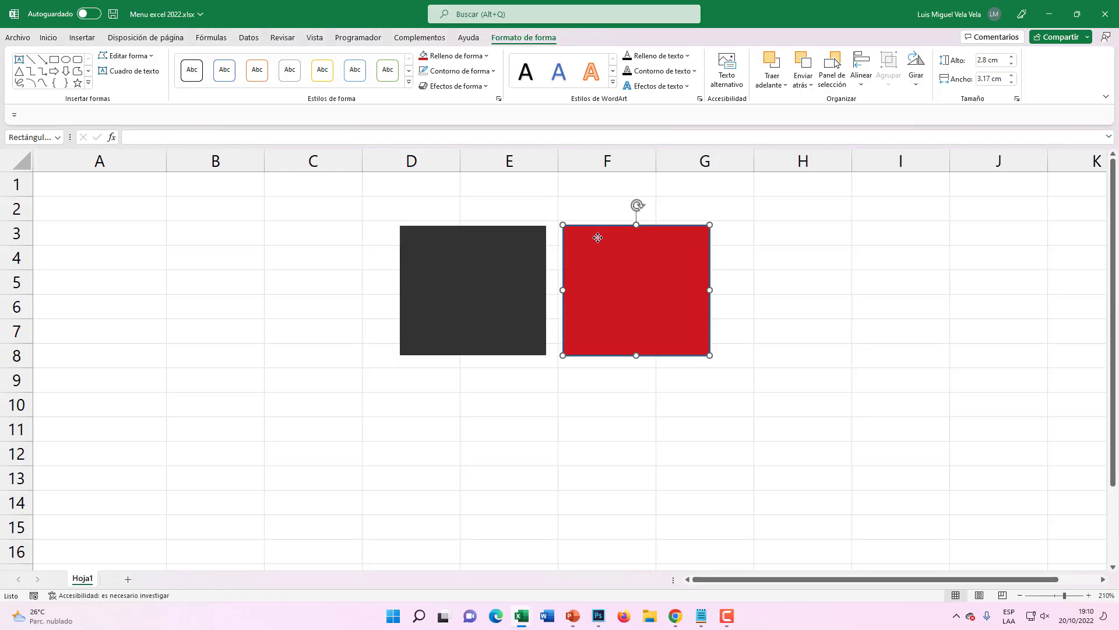
left_click(470, 73)
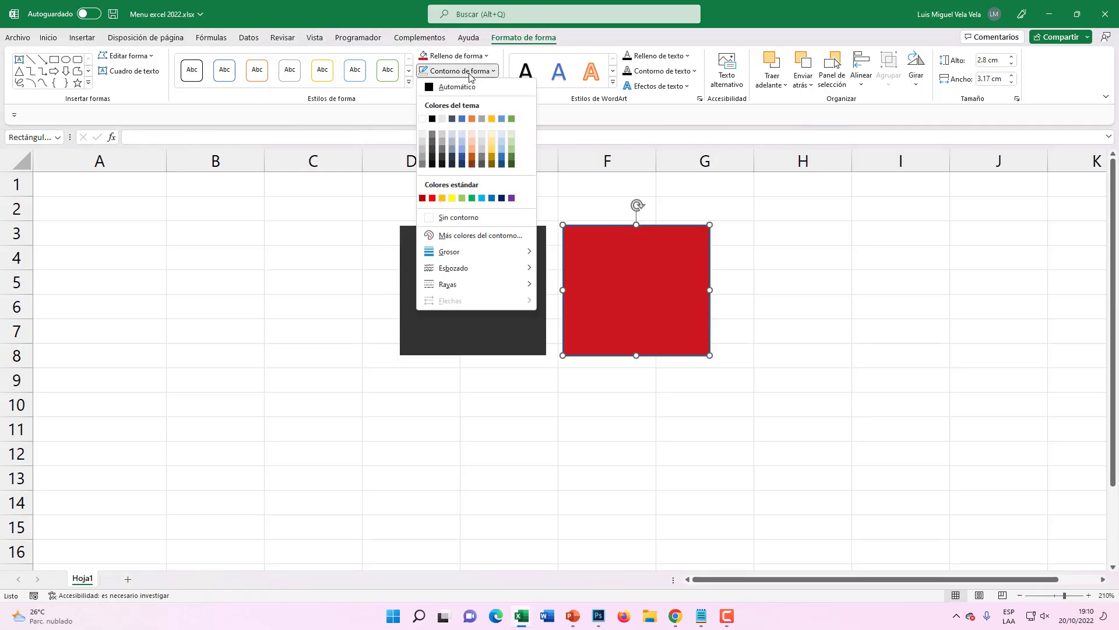
left_click(459, 217)
left_click(283, 296)
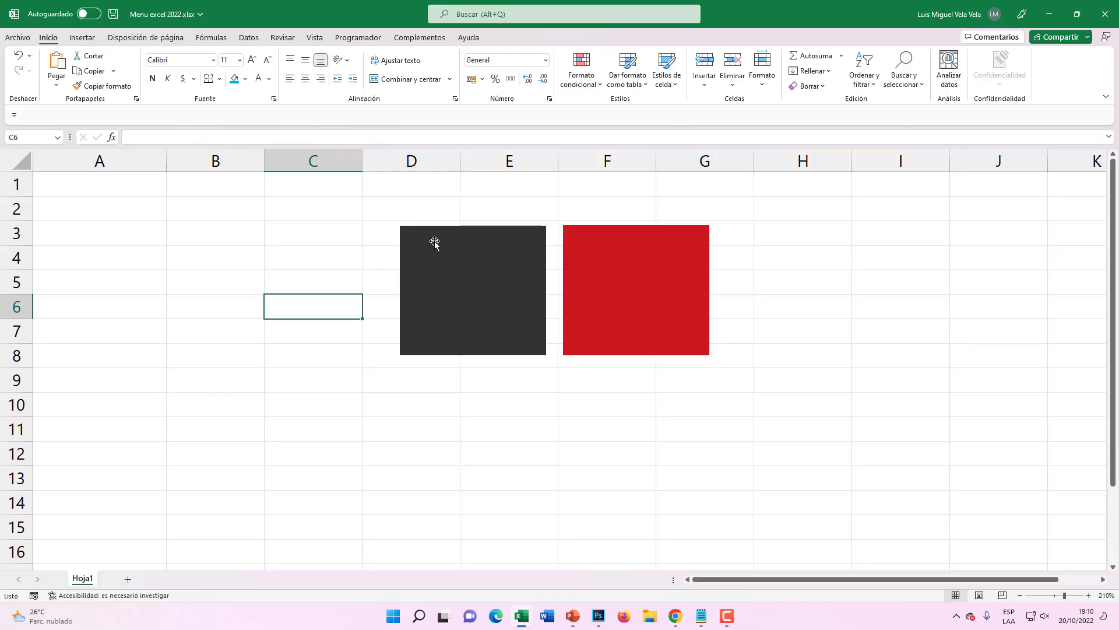
left_click_drag(454, 238, 408, 214)
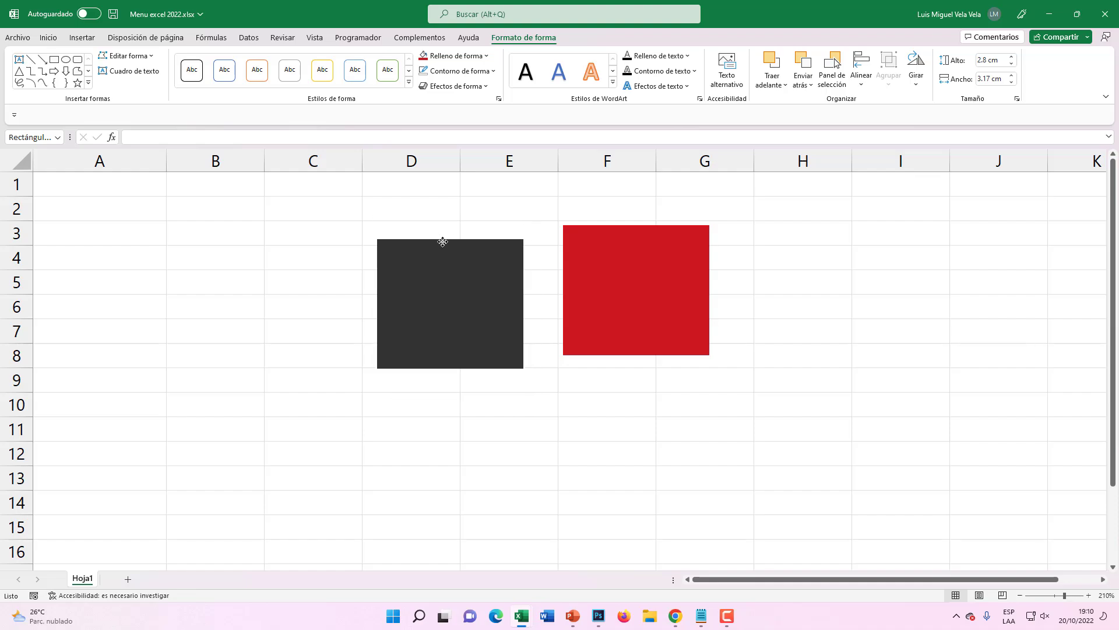
mouse_move(408, 214)
left_mouse_down()
mouse_move(429, 242)
mouse_move(442, 237)
left_mouse_up()
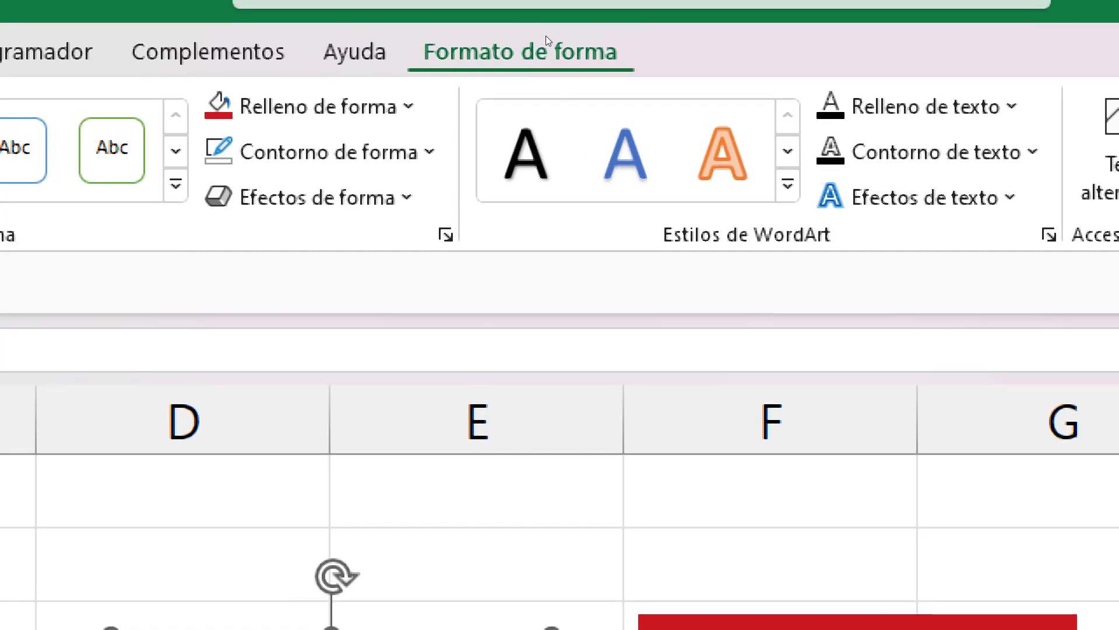
- Check the dark fill is RGB 50, 50, 50 (#323232), then nudge the red square level beside it
left_click(317, 106)
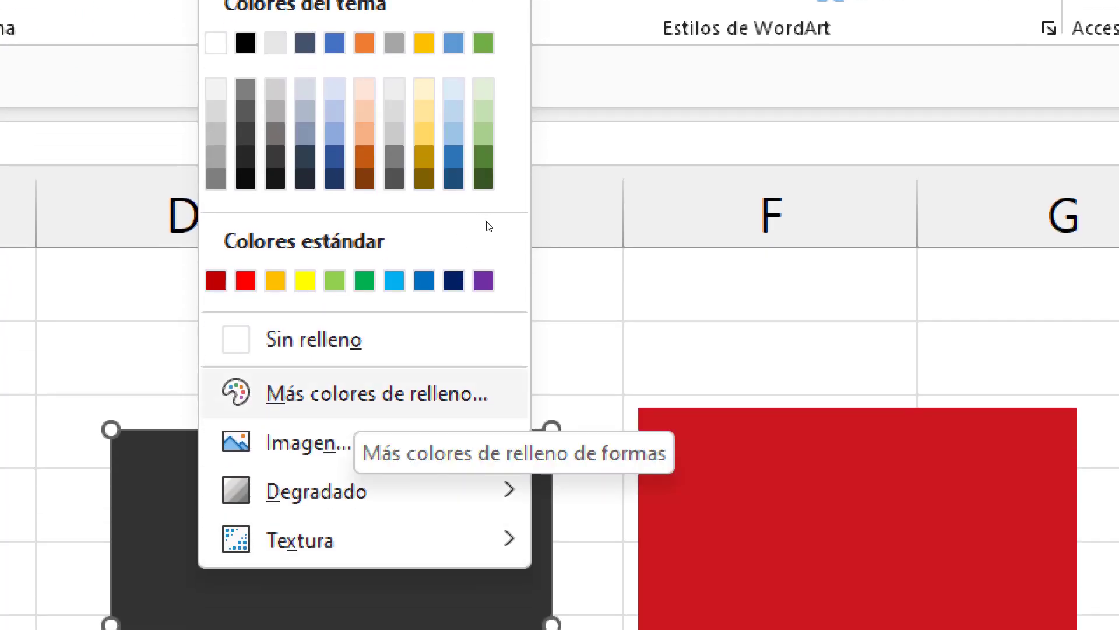
left_click(377, 393)
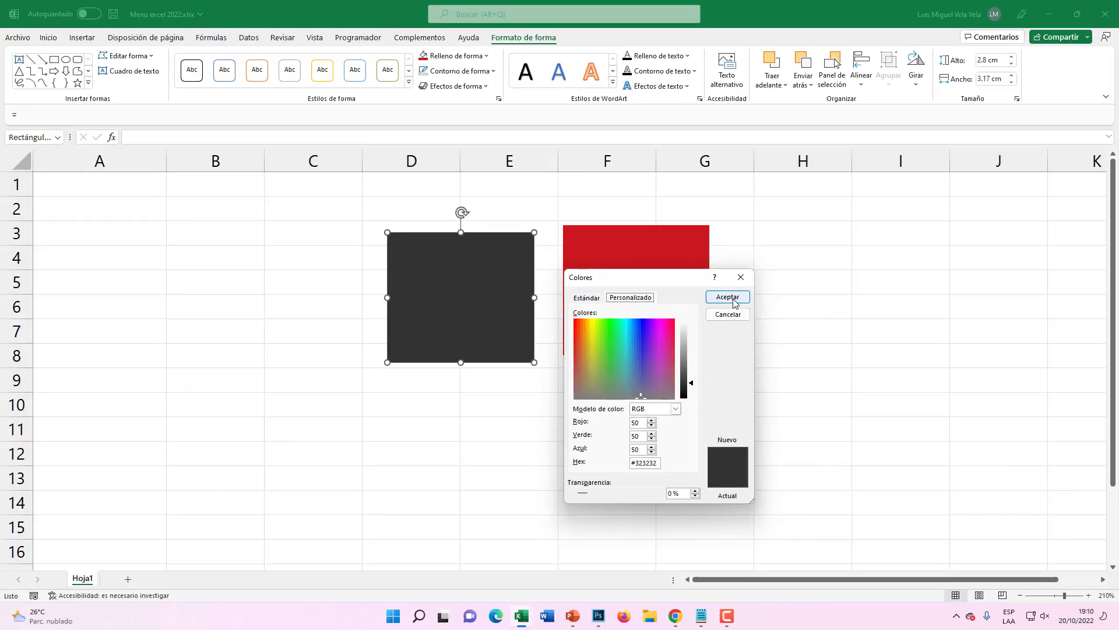
left_click(727, 296)
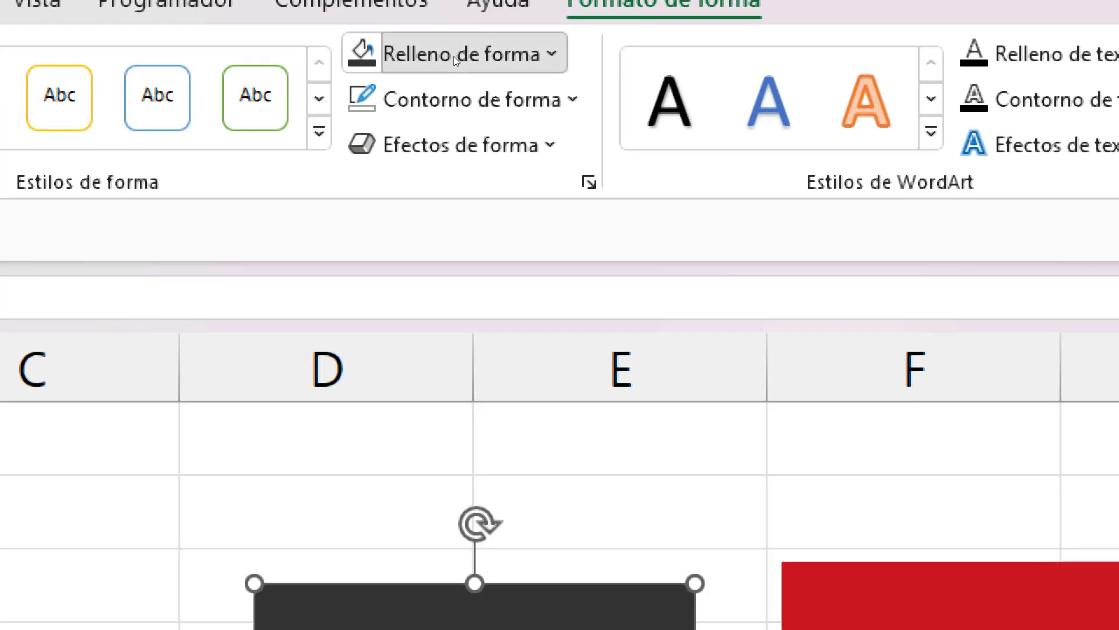
left_click(455, 56)
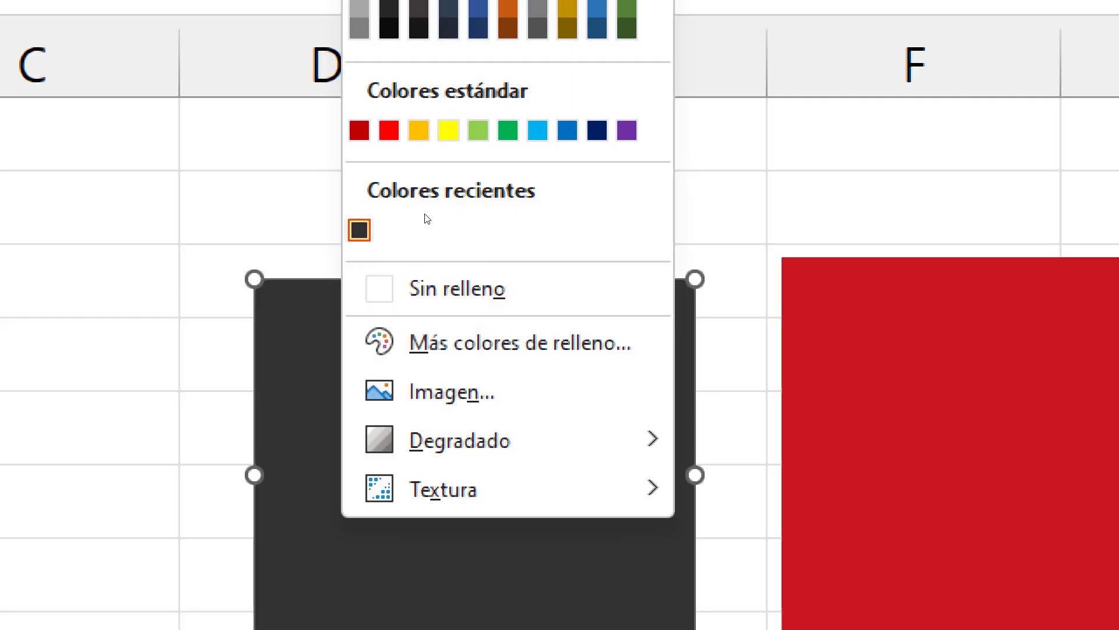
key("Escape")
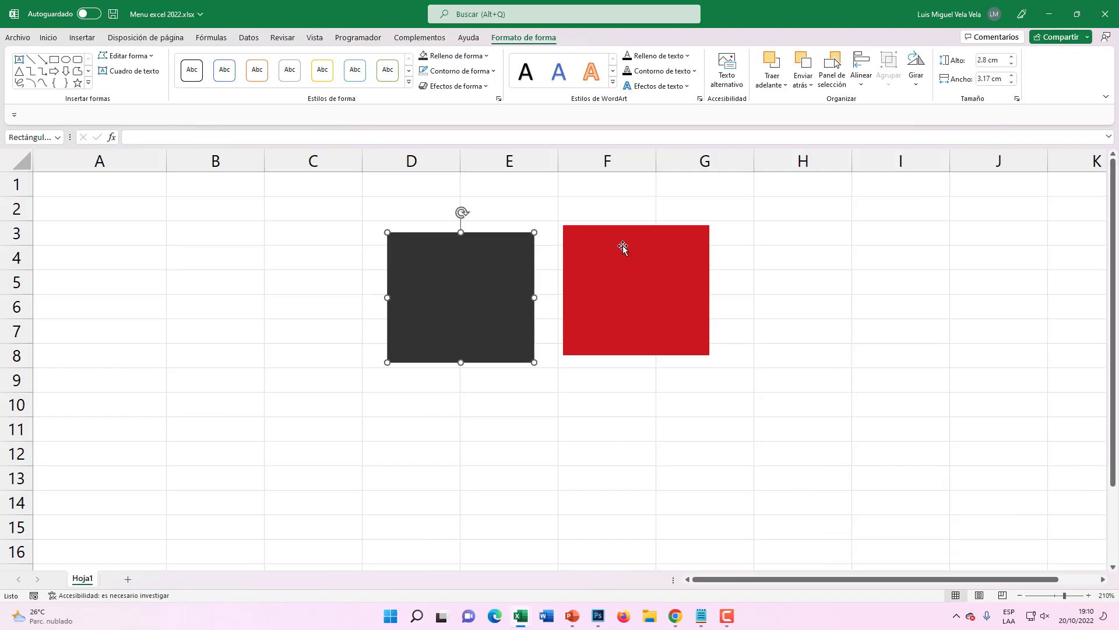
left_click(628, 241)
left_click_drag(628, 241, 636, 243)
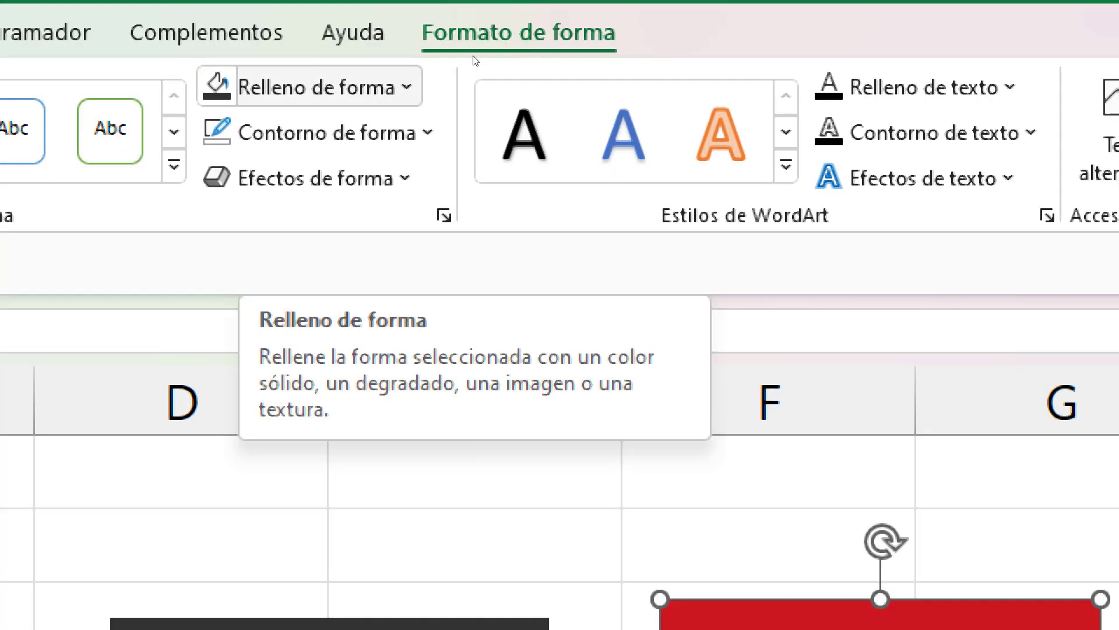
- Keep the red square's fill unchanged, deselect it at C5, and go back to PowerPoint
left_click(407, 87)
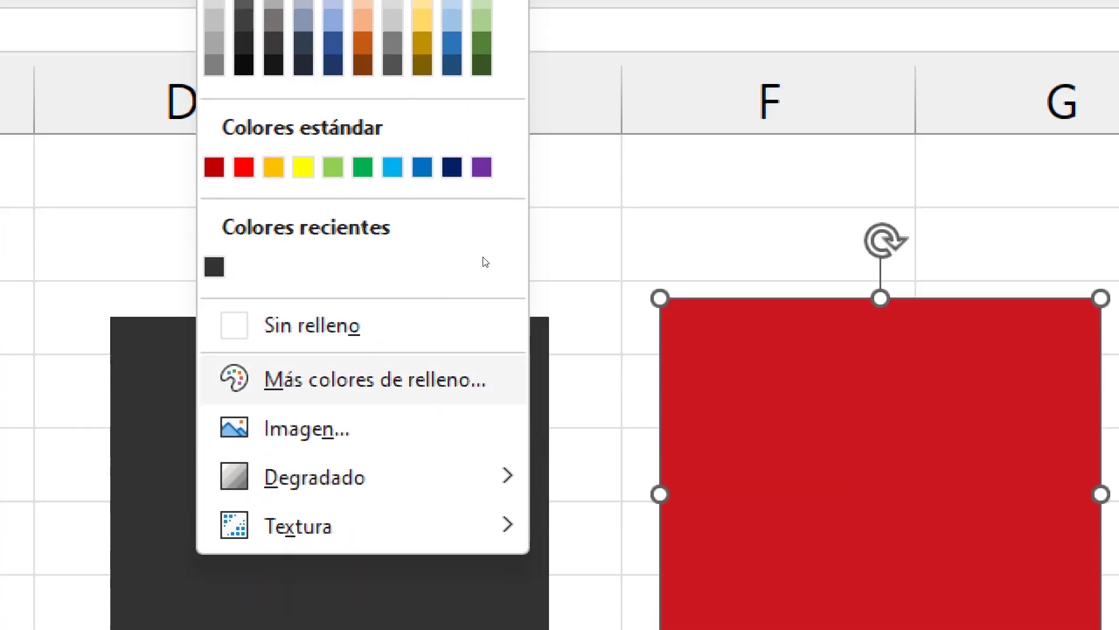
left_click(375, 380)
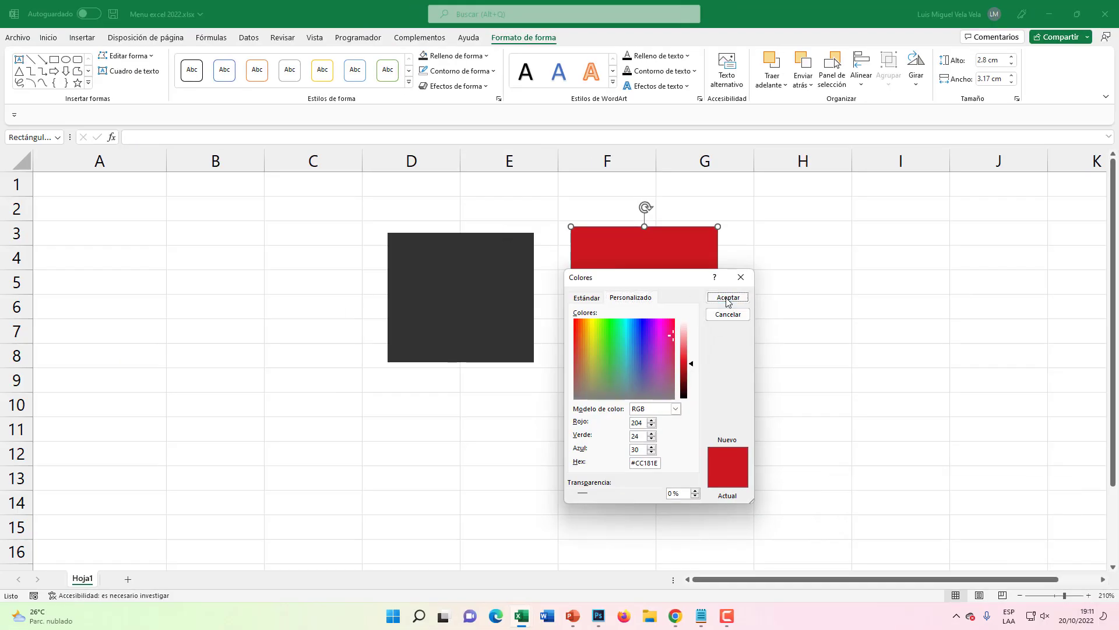
left_click(726, 298)
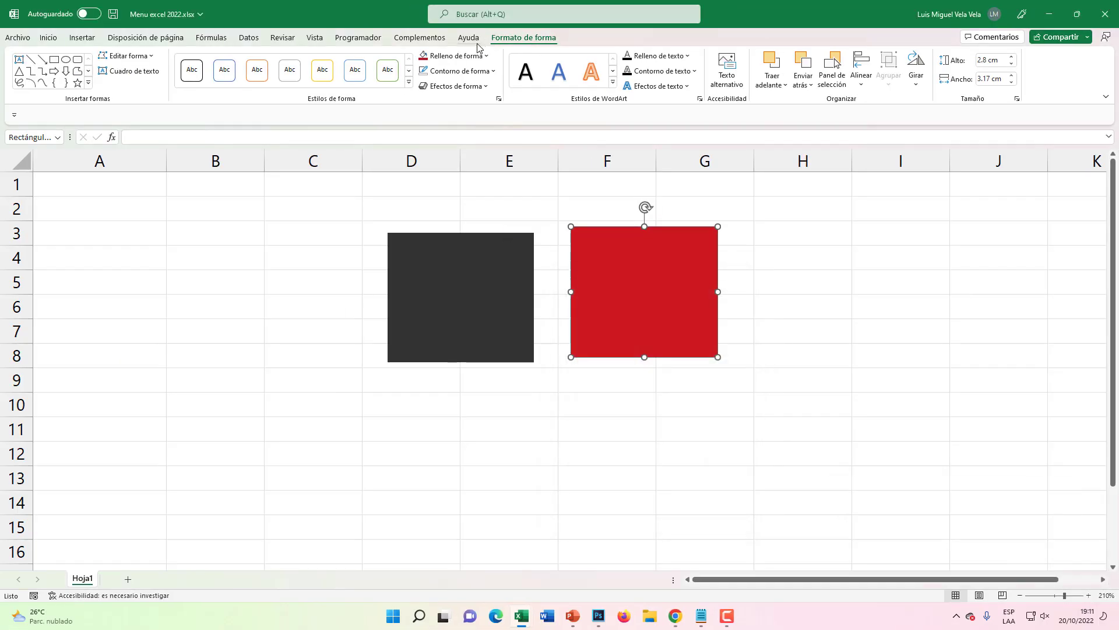
left_click(435, 56)
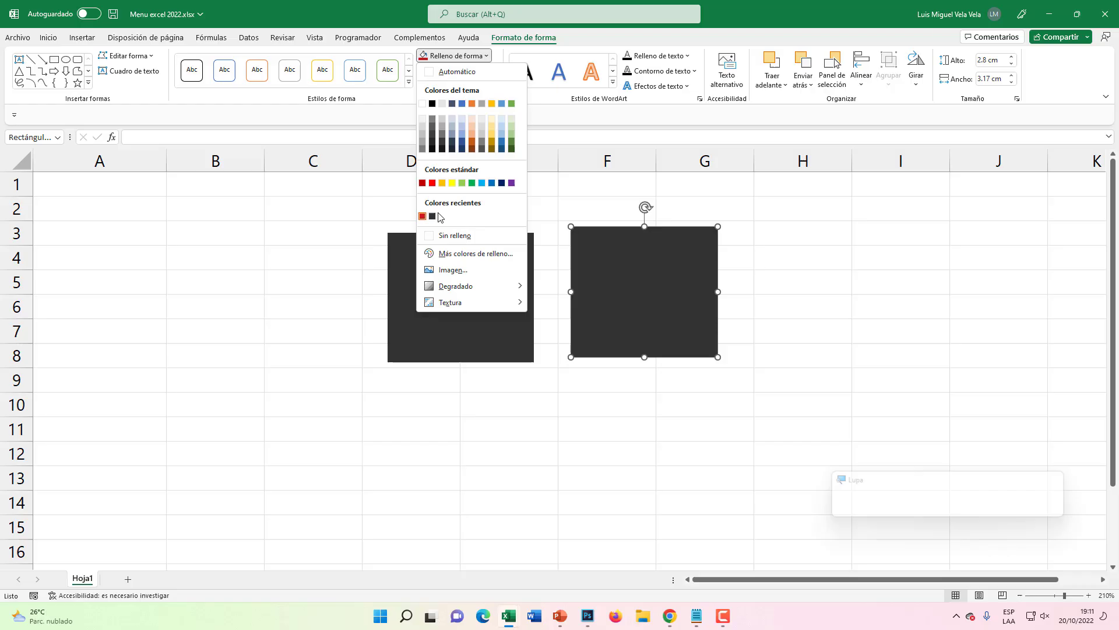
key("Escape")
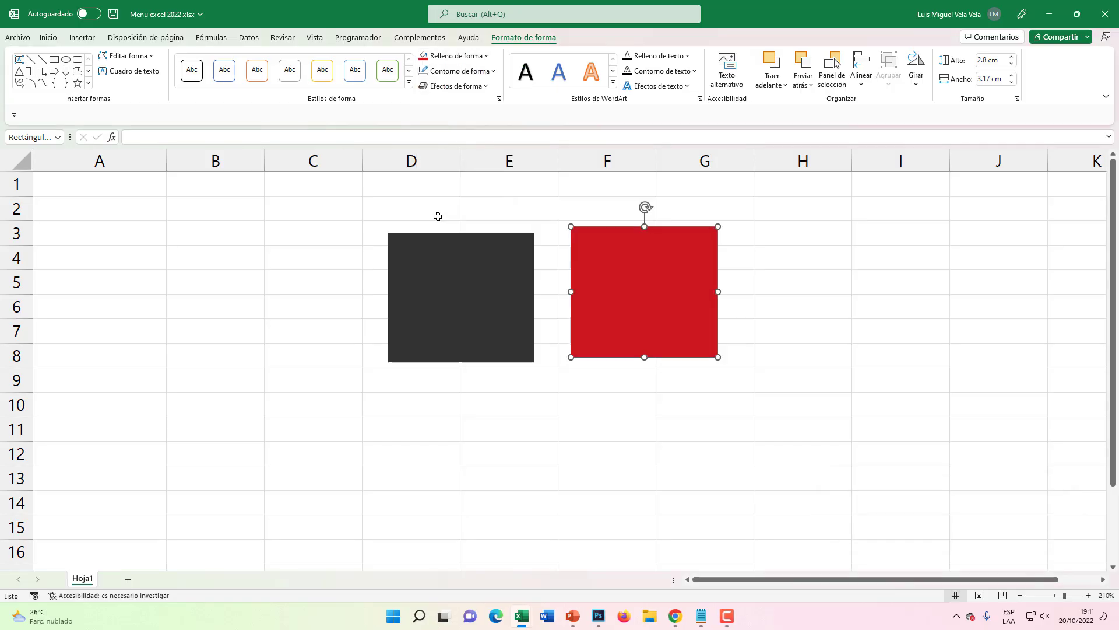
left_click(310, 281)
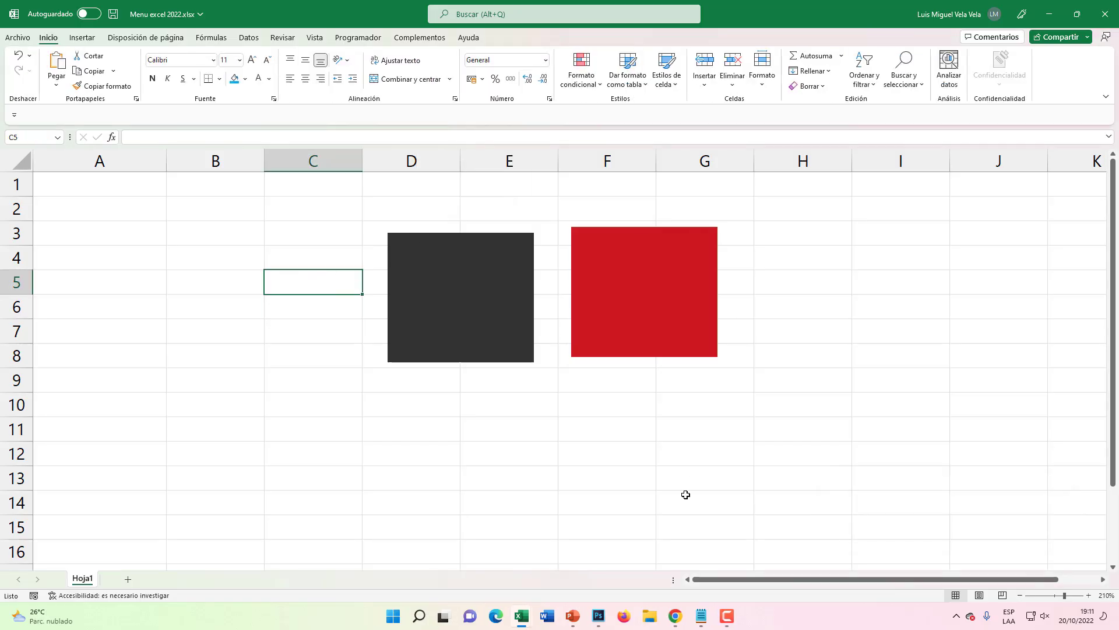
left_click(574, 621)
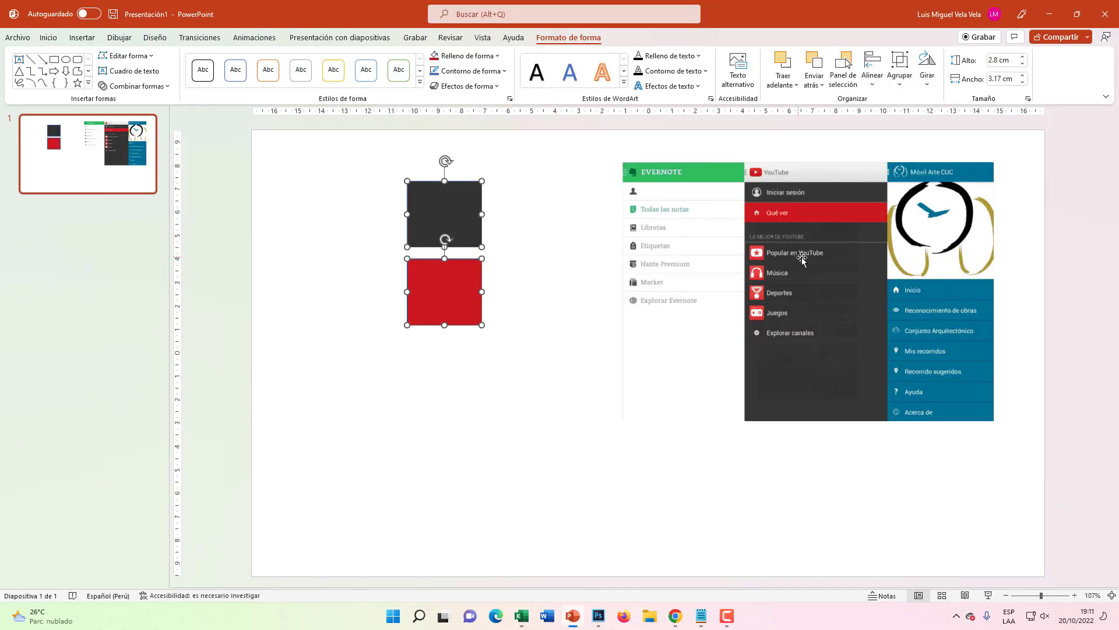
- Back in Excel, nudge the dark square slightly closer to the red one
left_click(1049, 13)
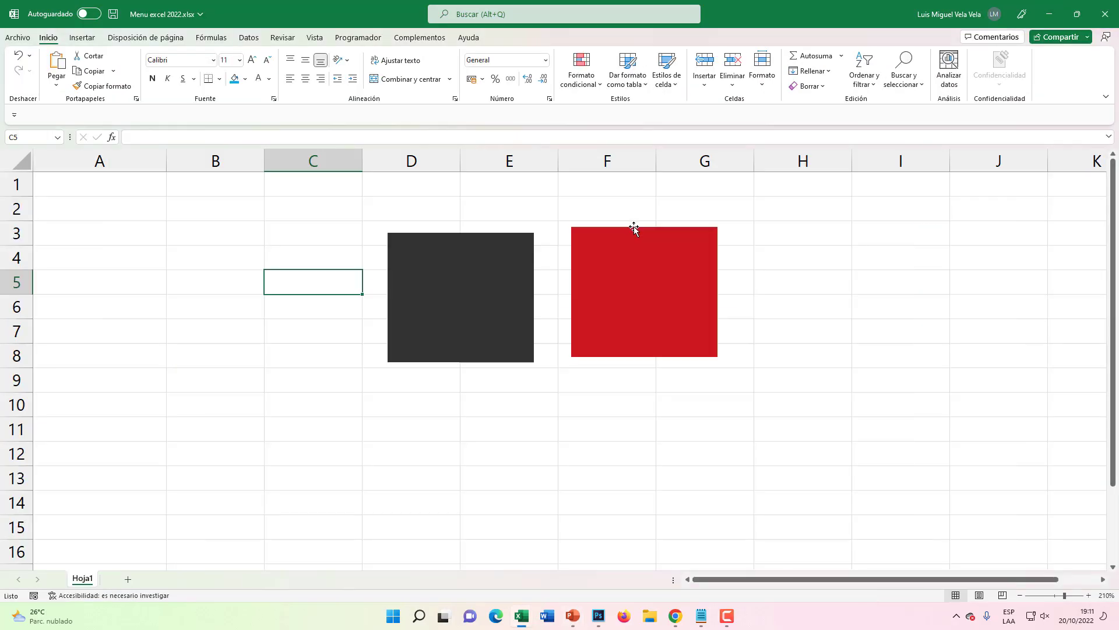
left_click(479, 264)
left_click_drag(480, 263, 495, 270)
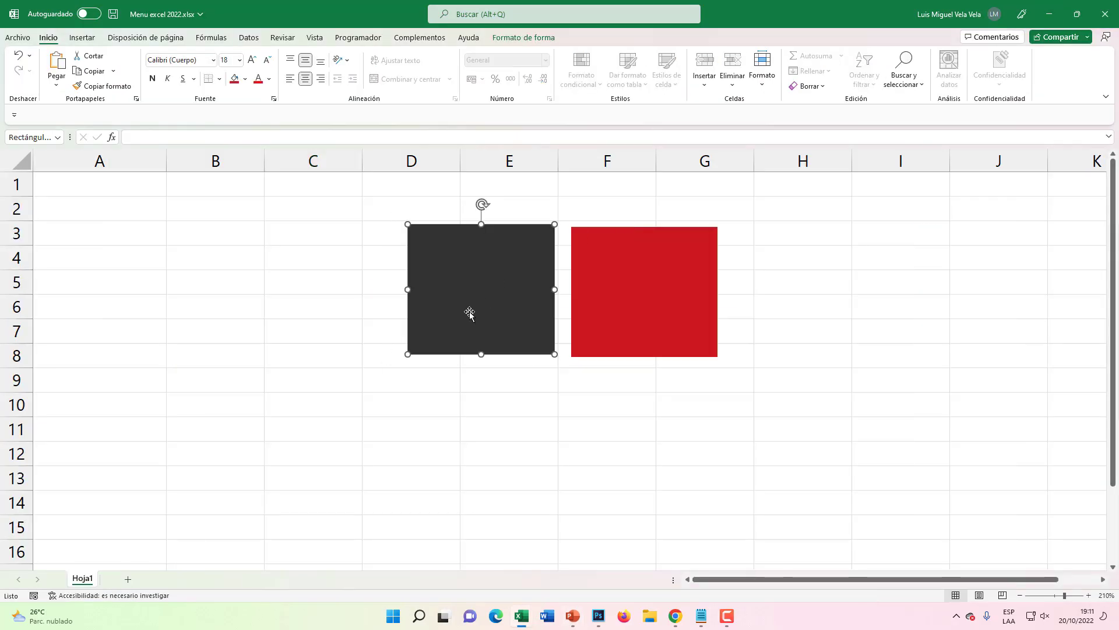
- Fill the whole of column A dark grey, then check cells A2–A5
left_click(99, 166)
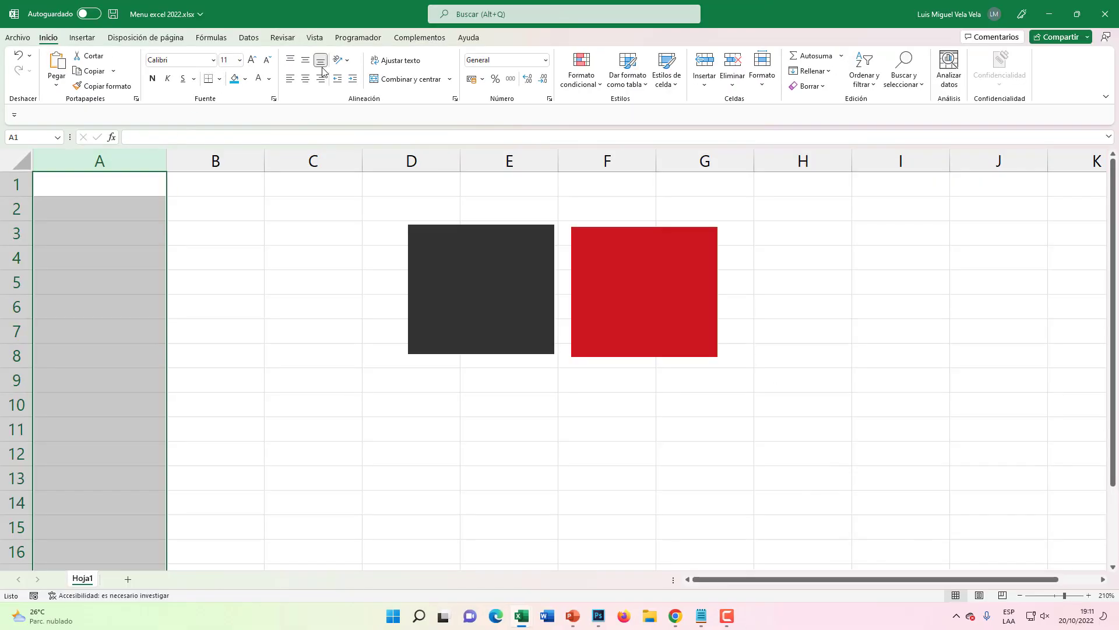
left_click(245, 79)
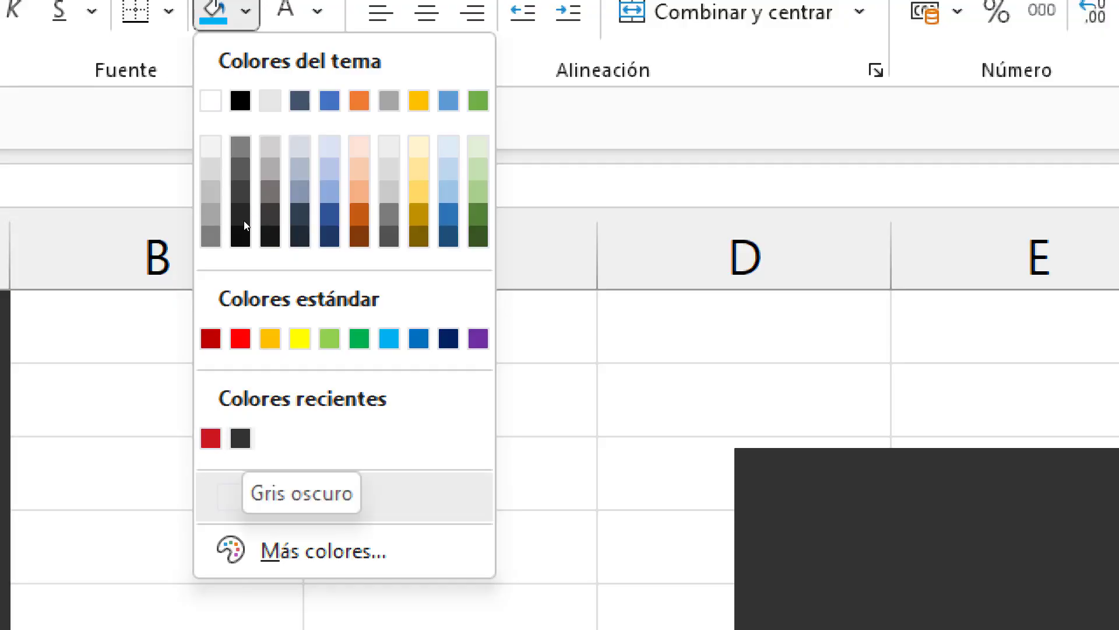
left_click(245, 221)
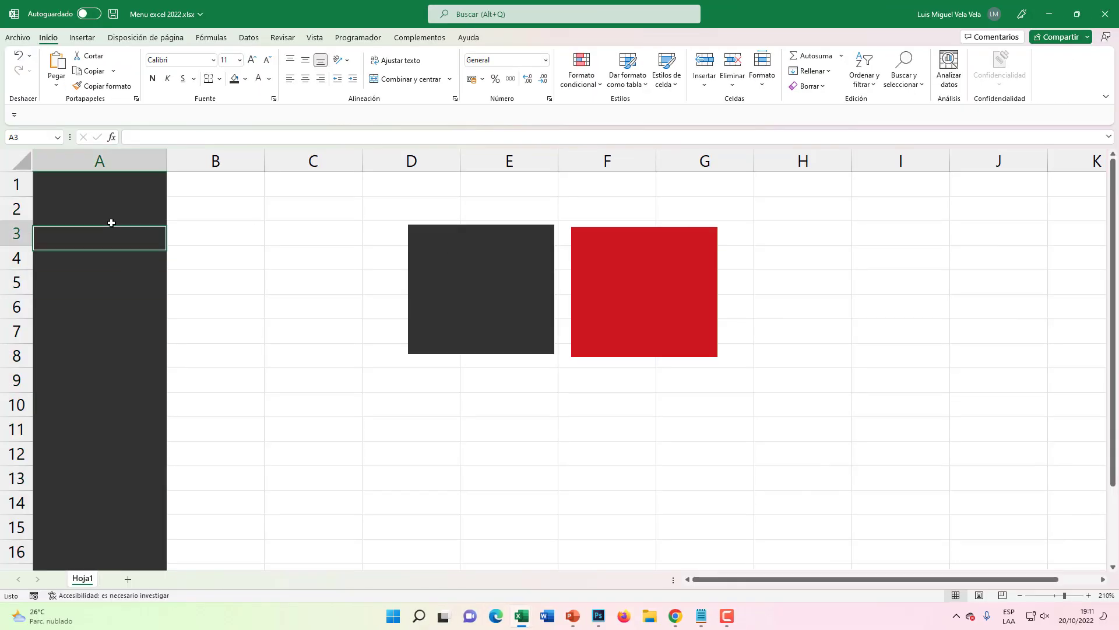
left_click(96, 289)
left_click(96, 208)
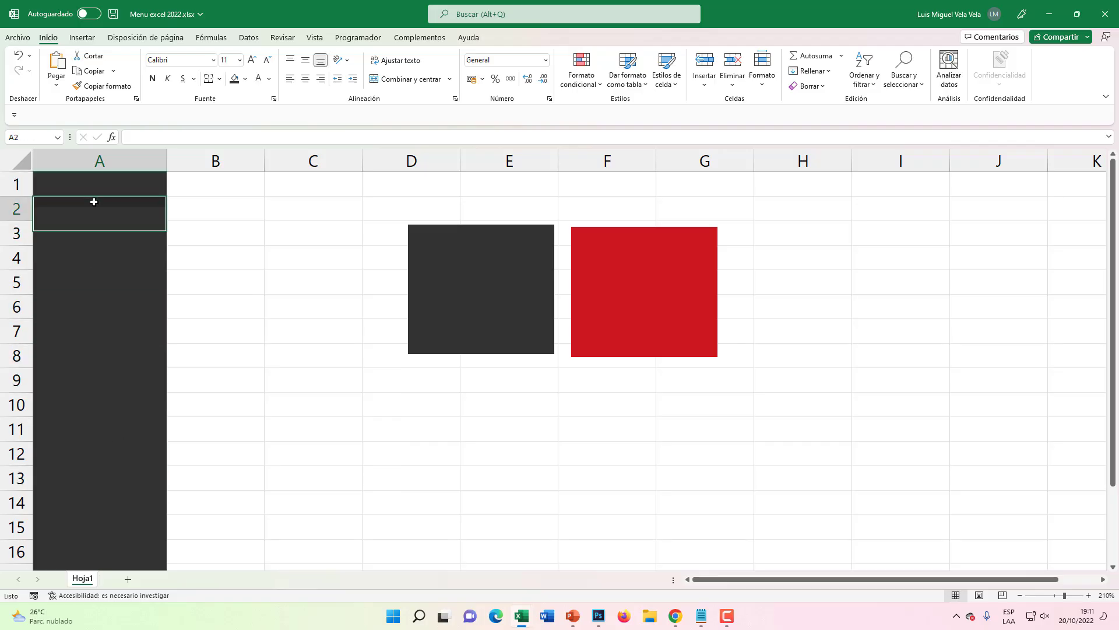
left_click(96, 330)
left_click(96, 380)
left_click(95, 257)
left_click(96, 226)
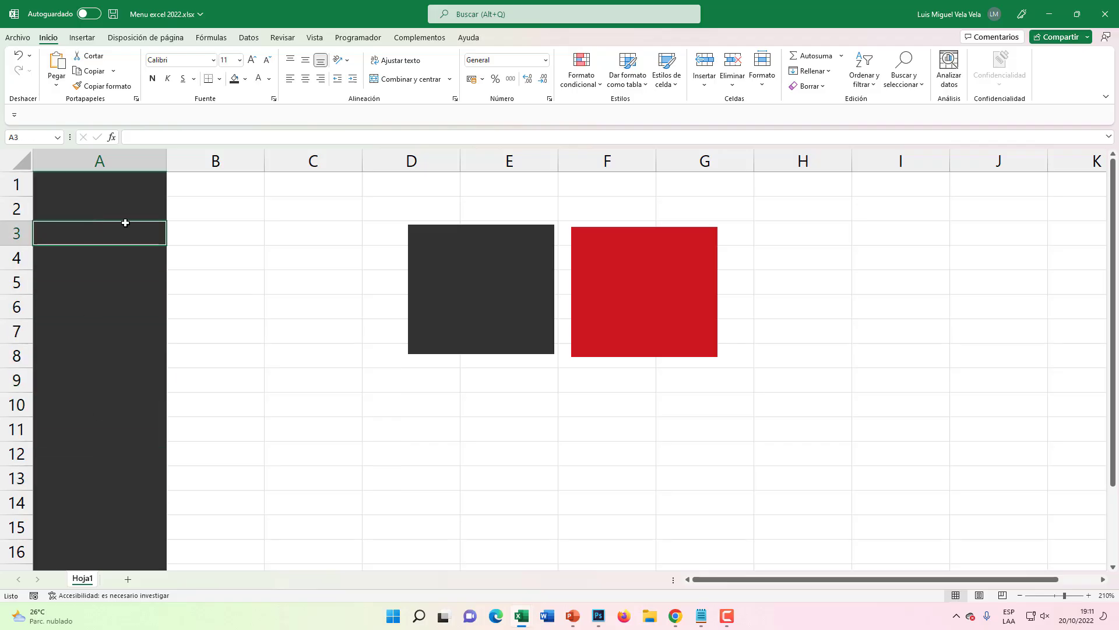
left_click(129, 208)
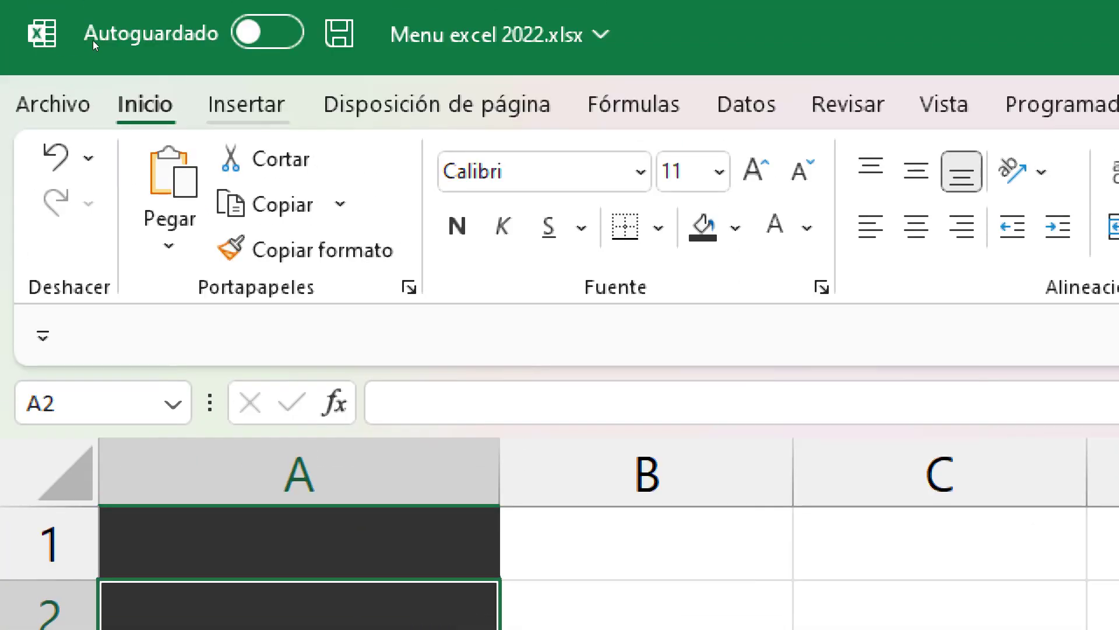
- Draw a thin rectangle bar across cell A2
left_click(81, 38)
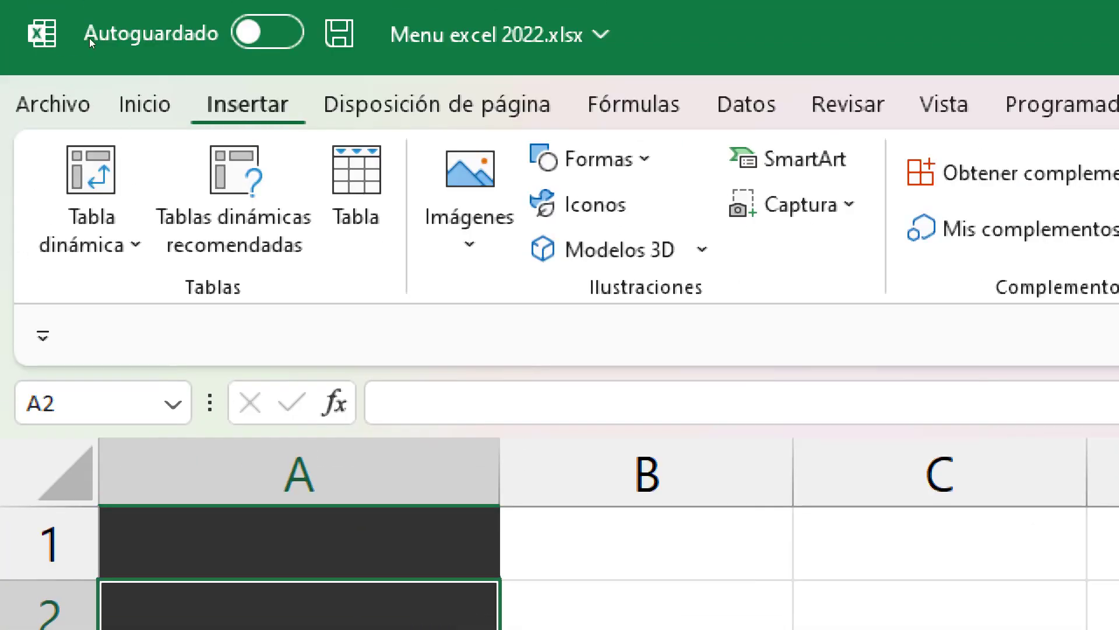
key("Return")
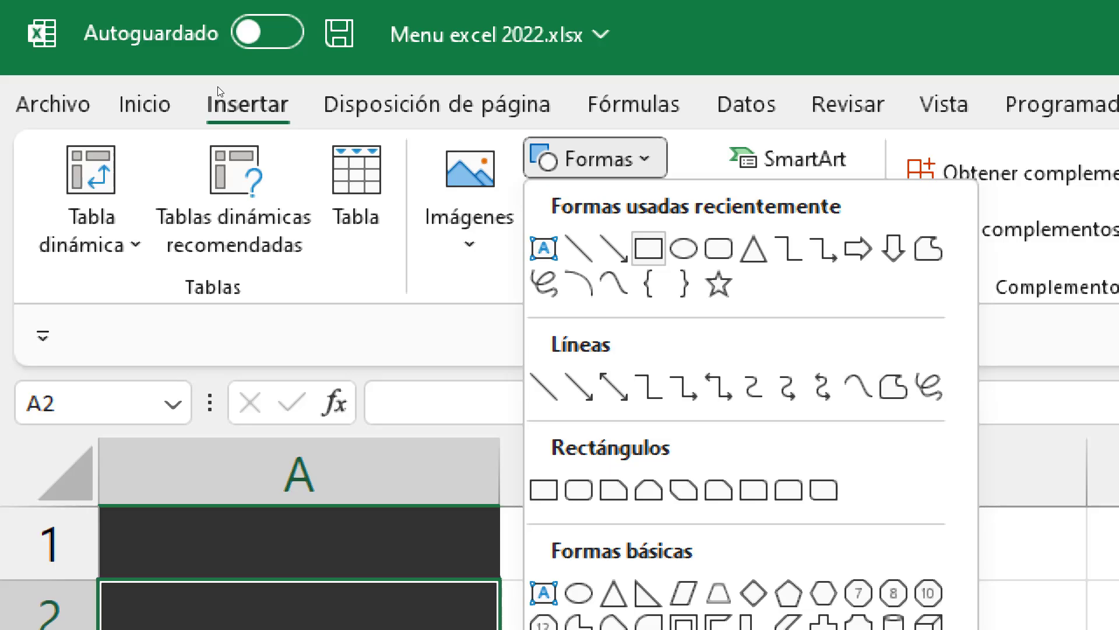
key("Return")
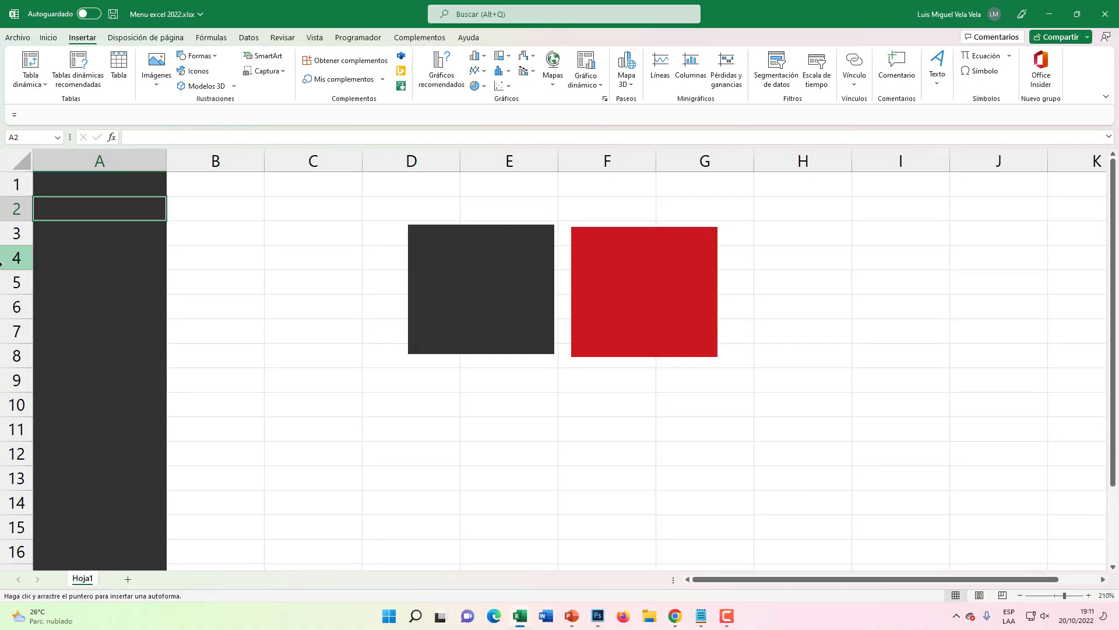
mouse_move(34, 200)
left_mouse_down()
mouse_move(189, 229)
mouse_move(182, 221)
left_mouse_up()
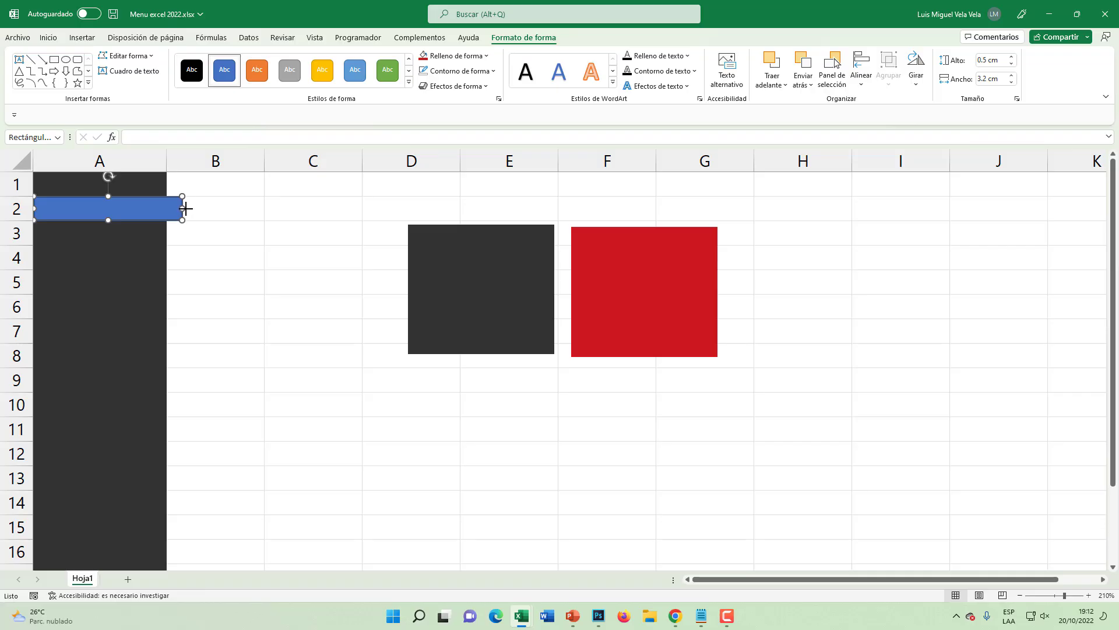
left_click_drag(185, 209, 177, 208)
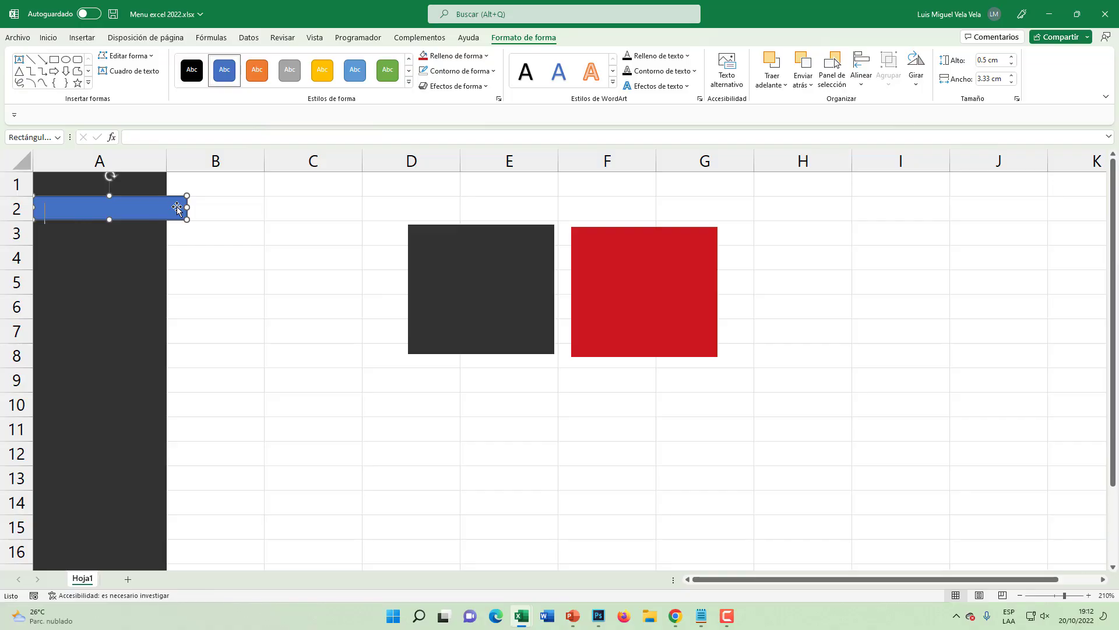
- Give the bar no outline and the recent red fill
left_click(458, 71)
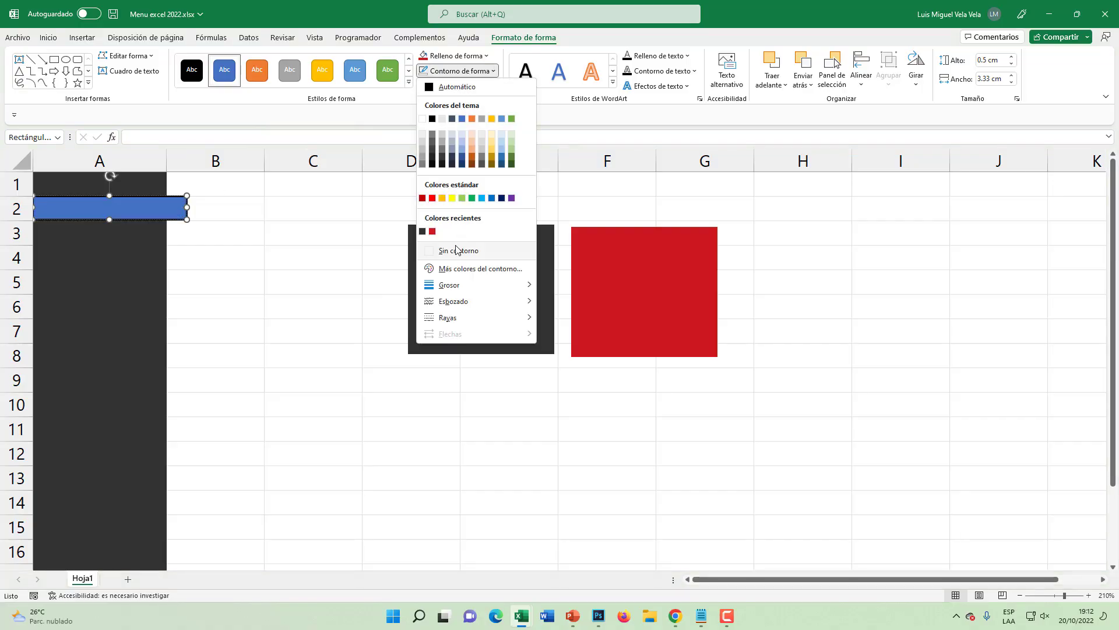
left_click(432, 247)
left_click(452, 56)
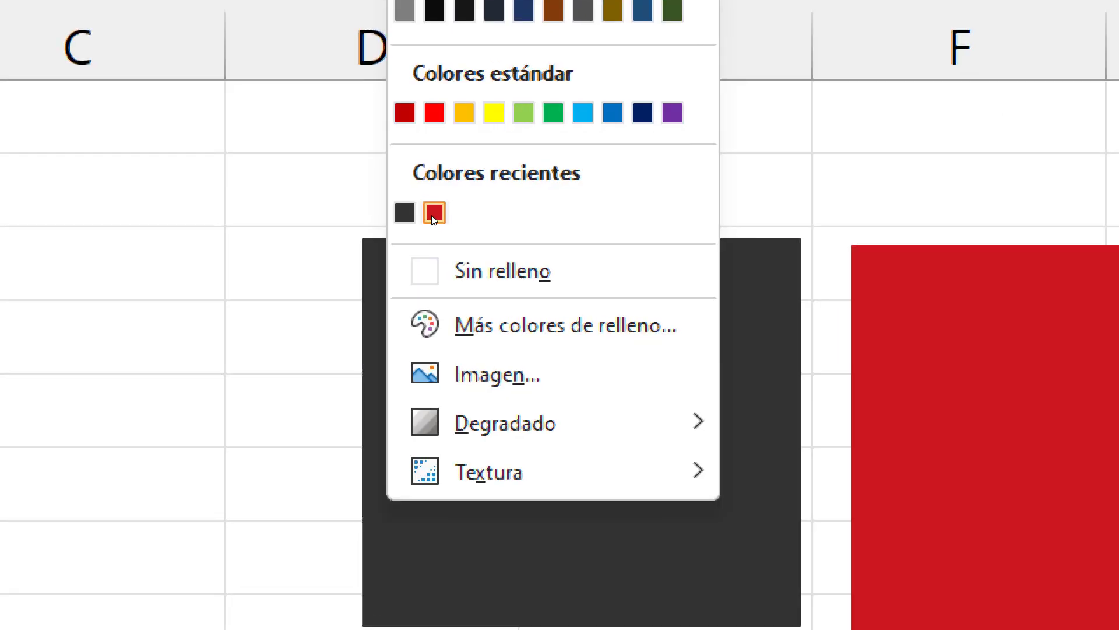
left_click(435, 215)
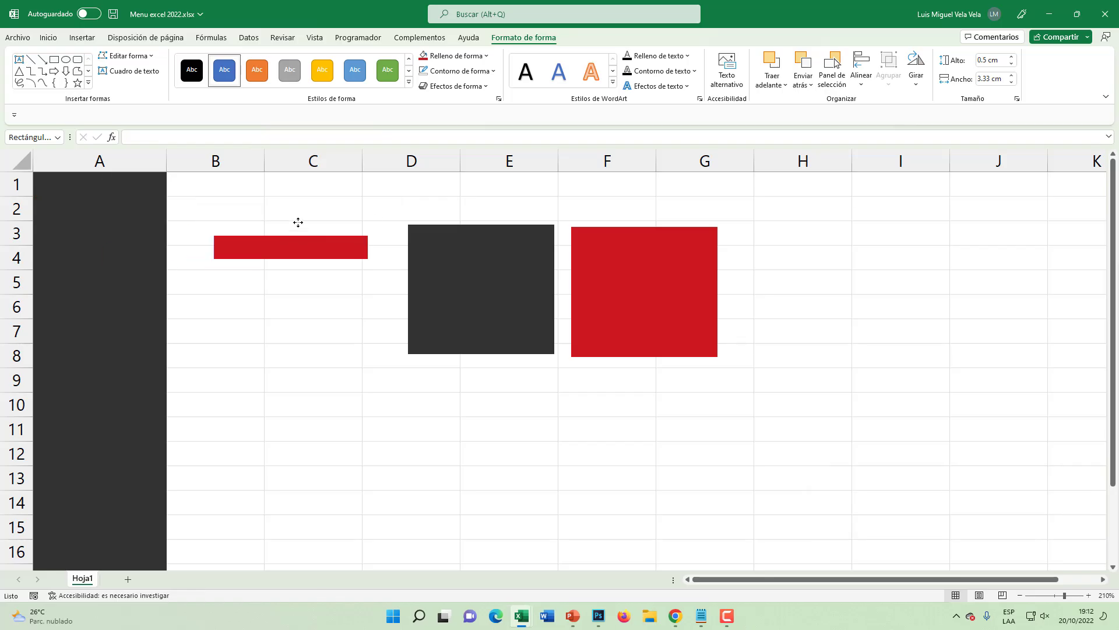
- Move the red bar to around C5–C6 and delete the black and red squares
left_click_drag(120, 200, 328, 294)
left_click(488, 284)
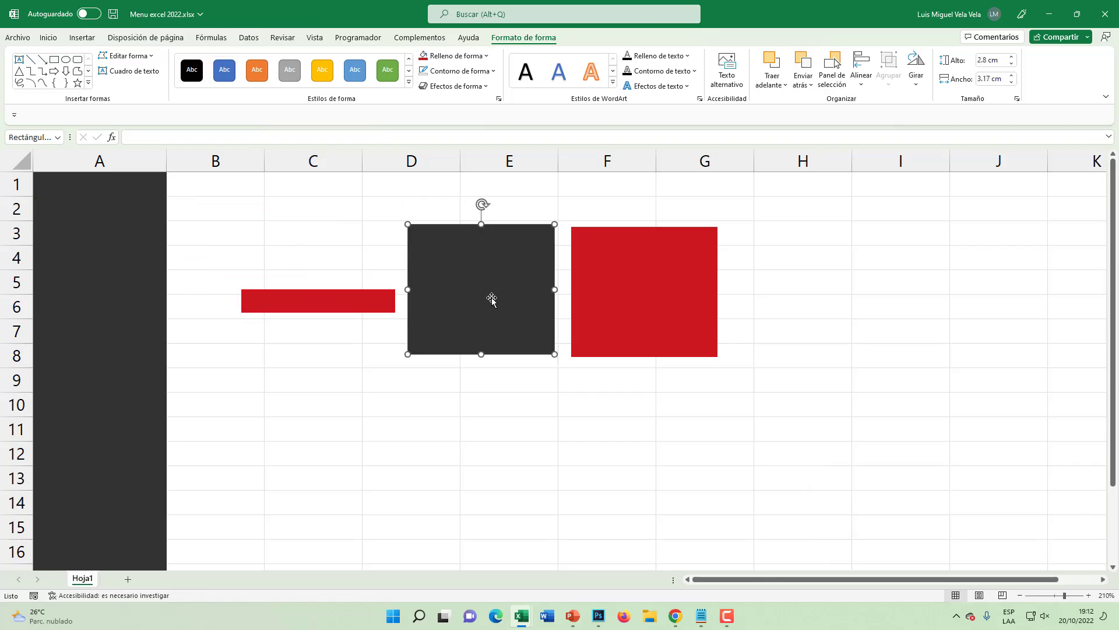
key("Delete")
left_click(660, 309)
key("Delete")
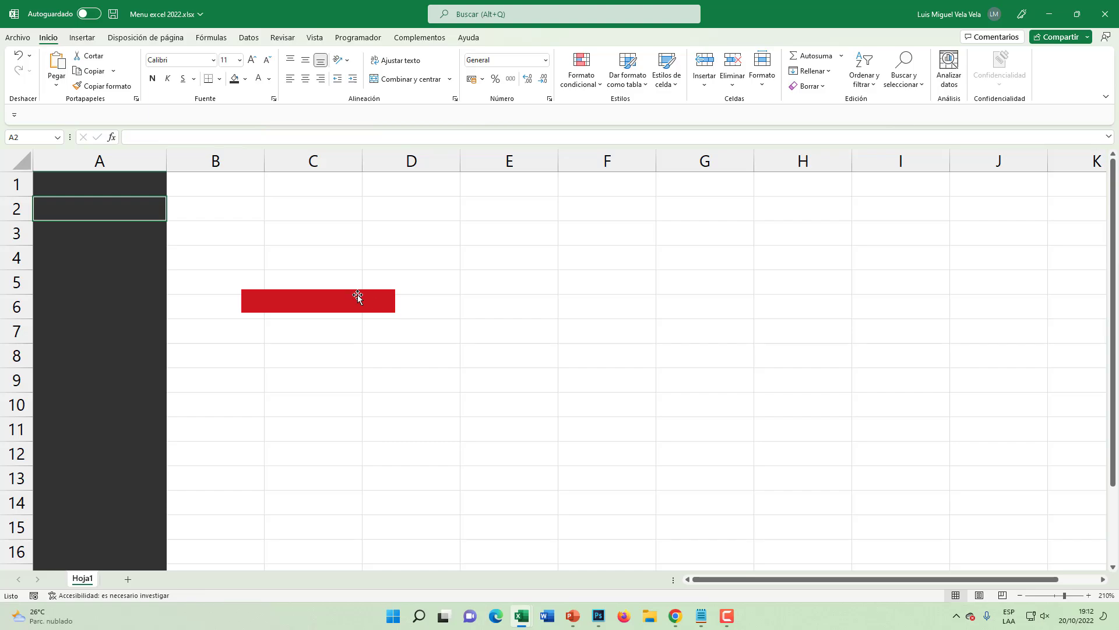
- Move the red bar up to B3–C4 and rename the first sheet Principal
left_click_drag(357, 296, 317, 235)
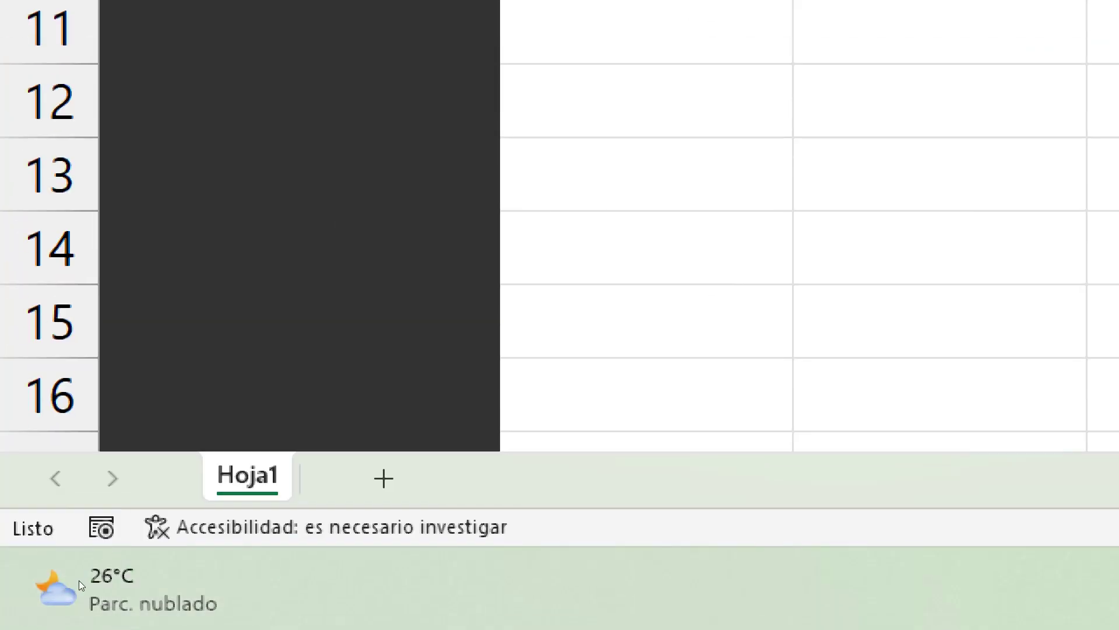
key("alt+h")
type("or")
type("Princi")
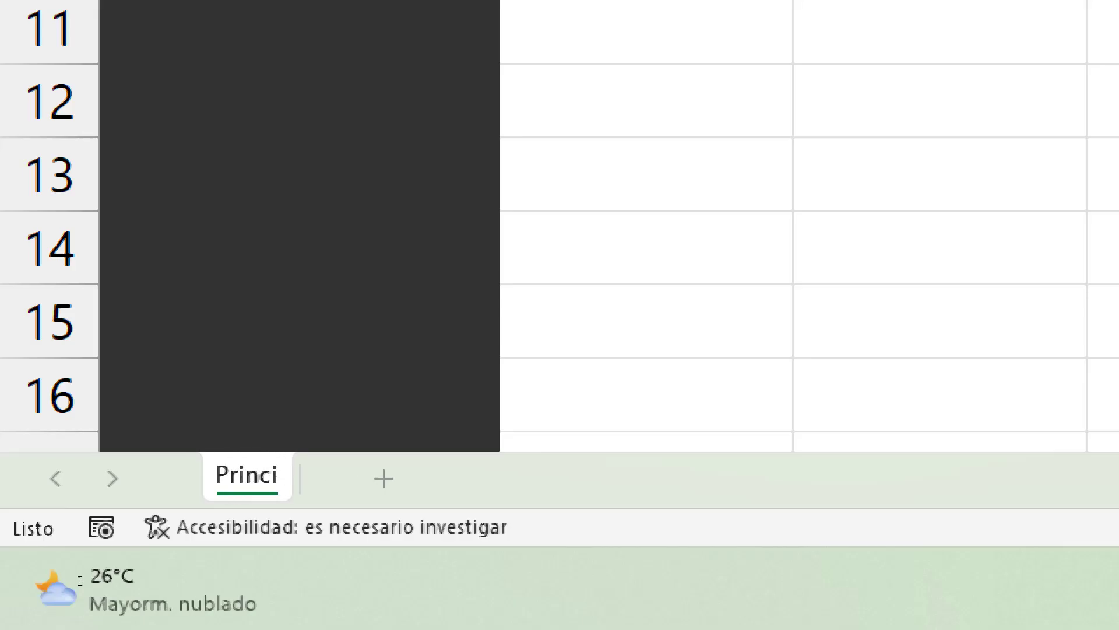
type("pal")
key("Return")
- Add two new sheets named Ventas and Compras
key("shift+F11")
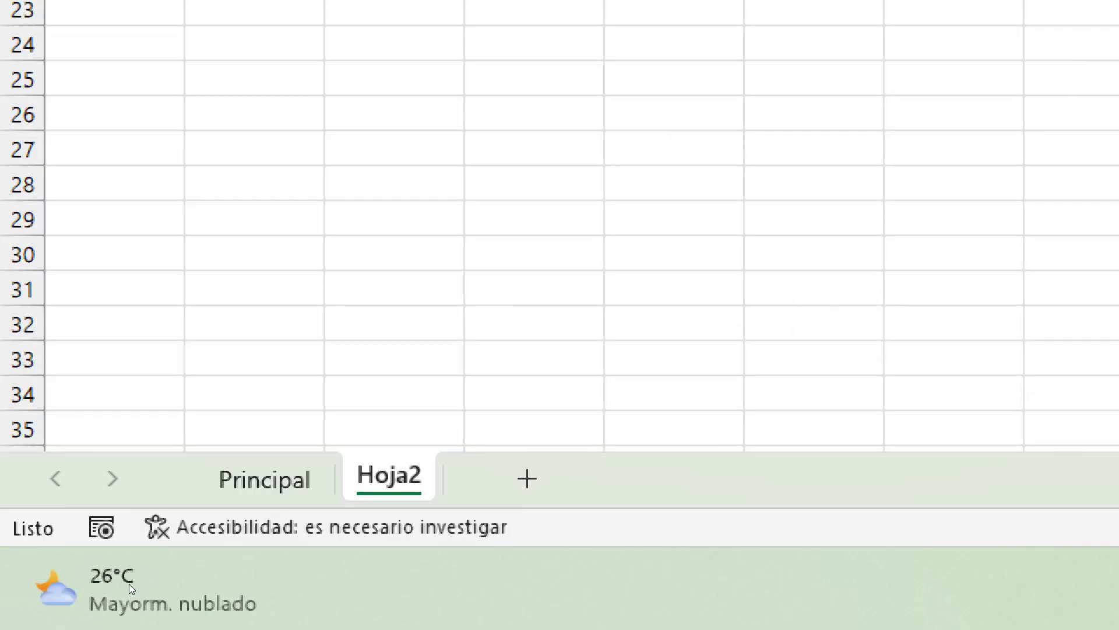
key("alt+h")
key("o")
key("r")
type("V")
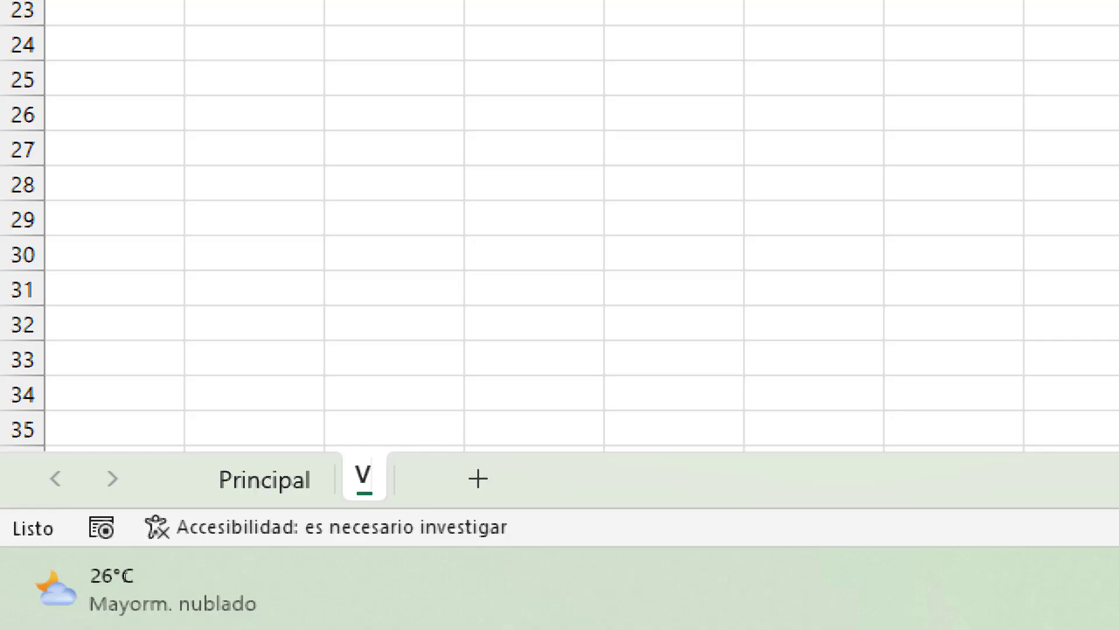
type("entas")
key("Return")
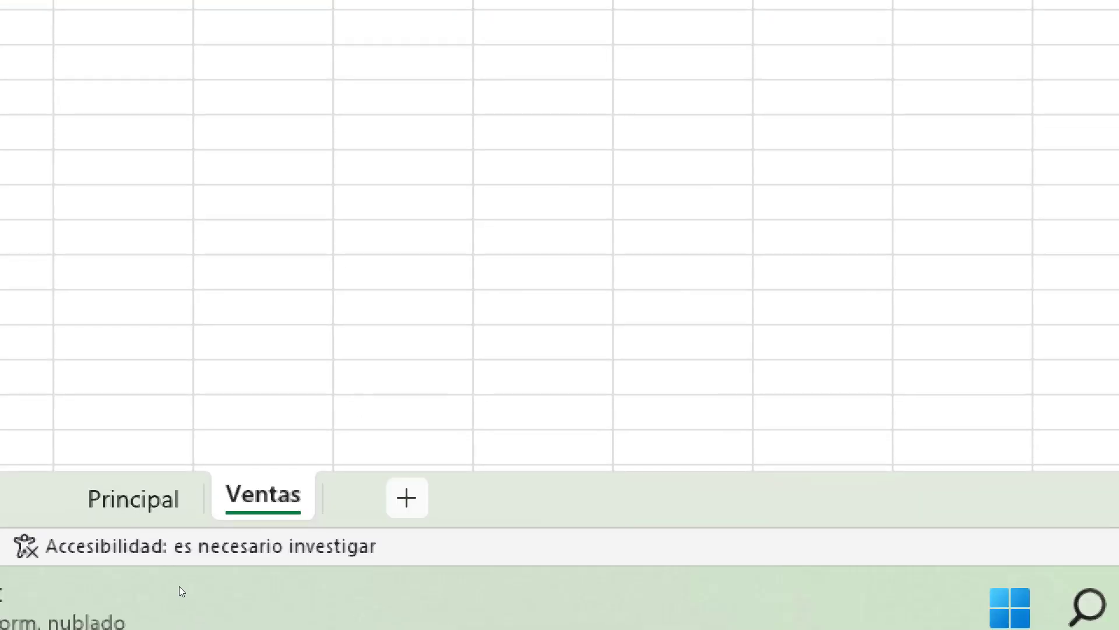
key("shift+F11")
key("alt+h")
type("orCompra")
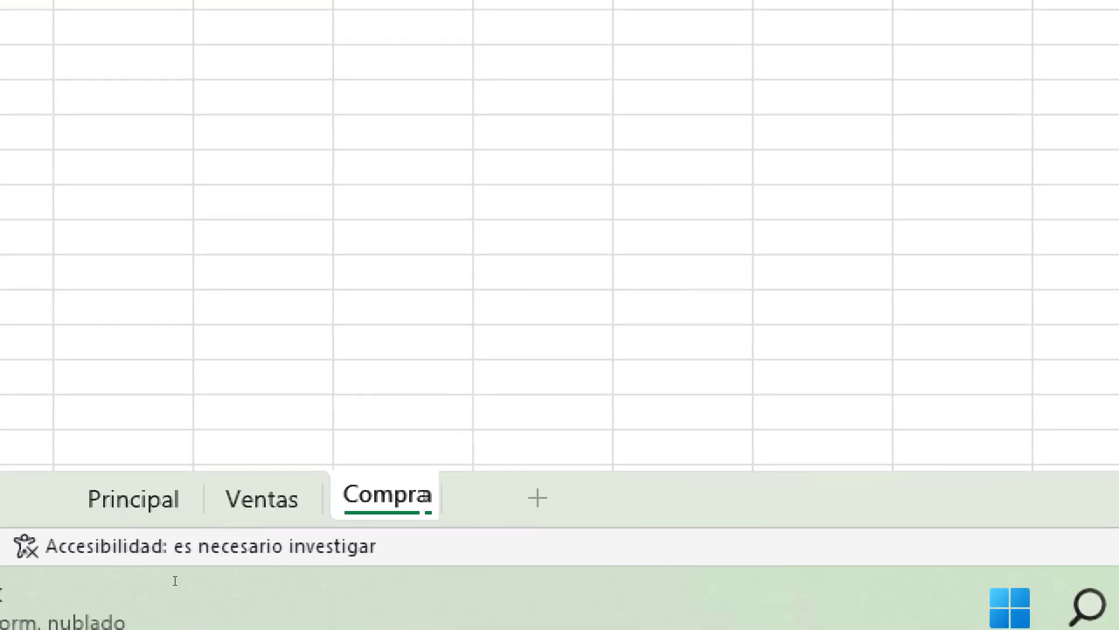
type("s")
key("Return")
- Add another sheet named Productos
key("shift+F11")
key("alt+h")
type("or")
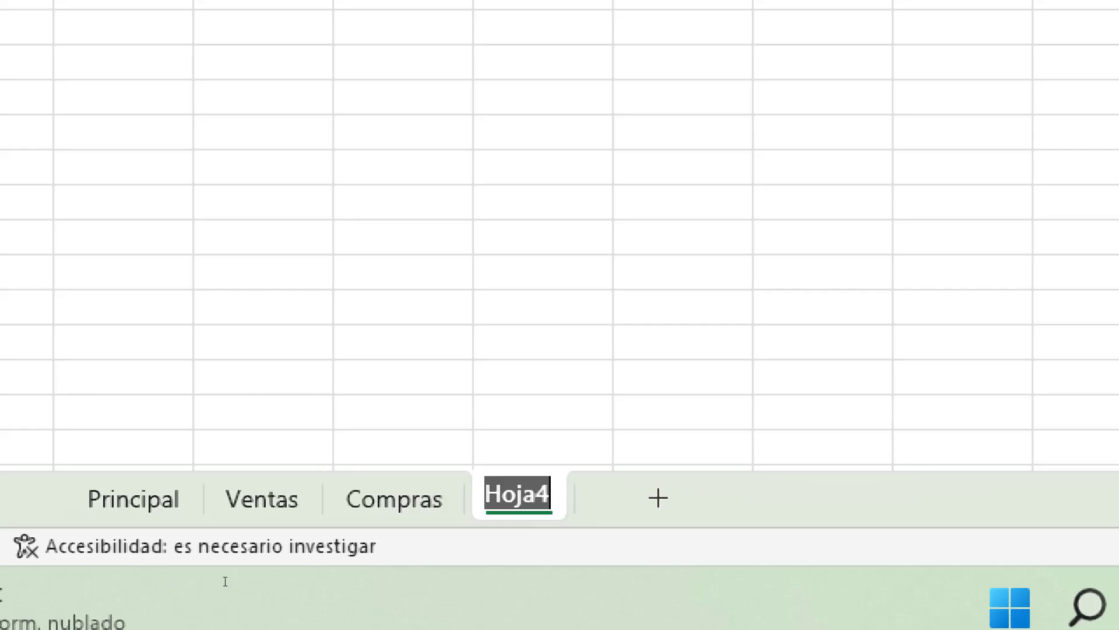
type("Productos")
key("Return")
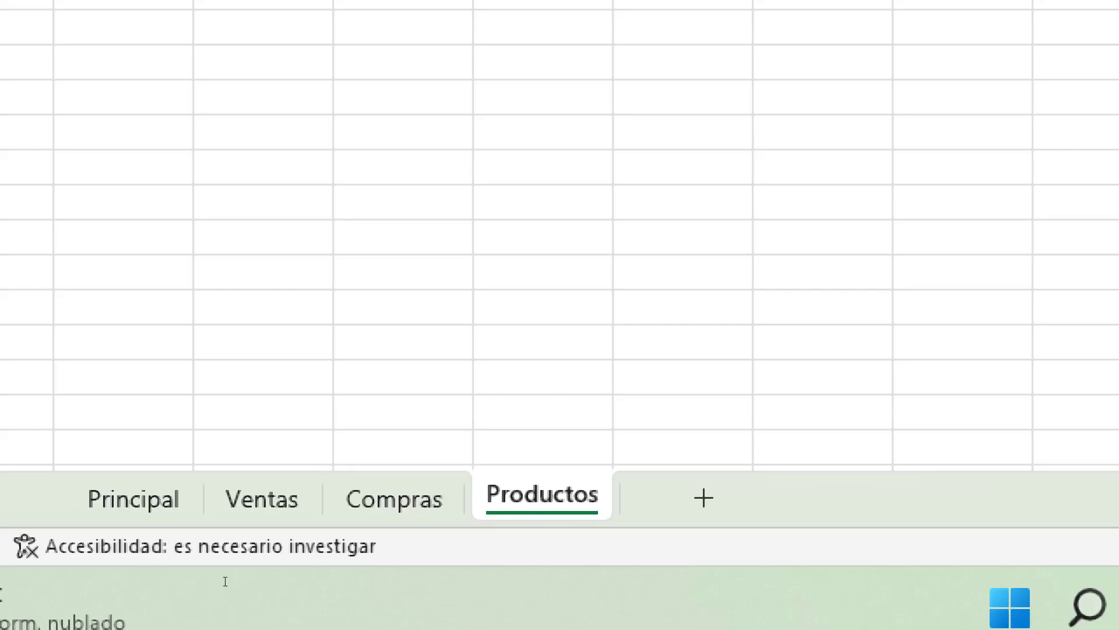
- Add a fifth sheet and, after checking the menu.xlsx example, name it Clientes
key("shift+F11")
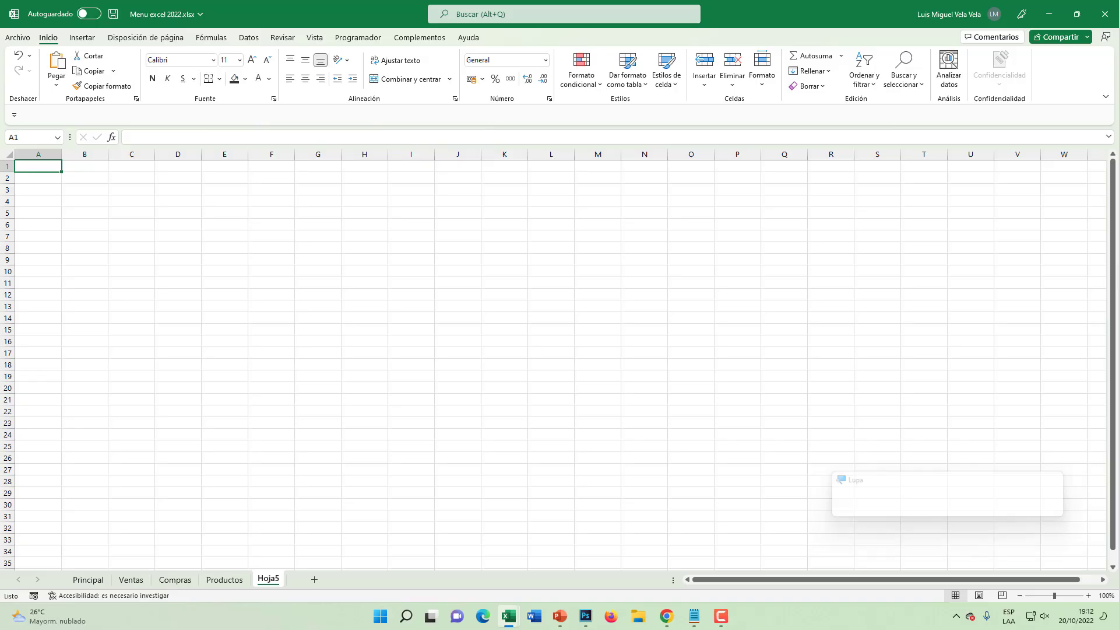
mouse_move(508, 617)
left_click(454, 560)
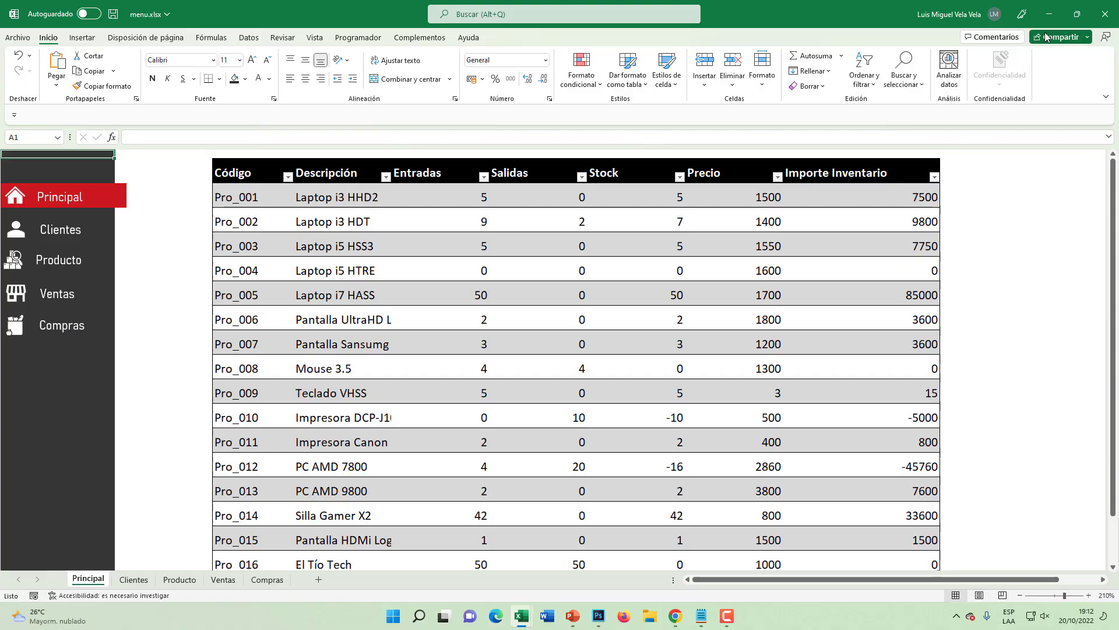
left_click(1050, 14)
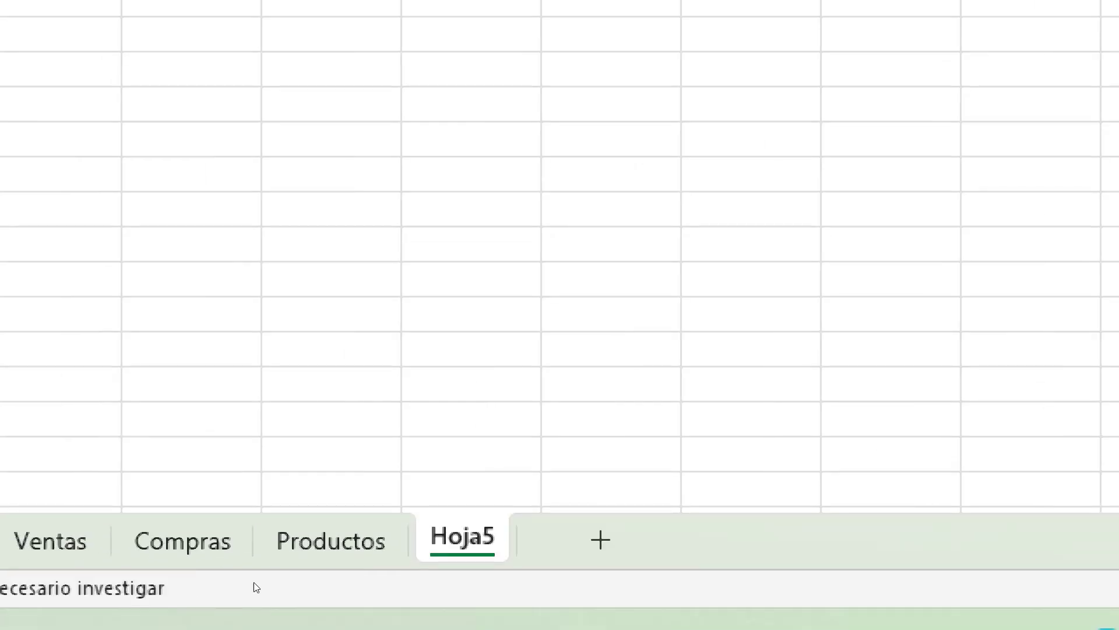
double_click(269, 579)
type("C")
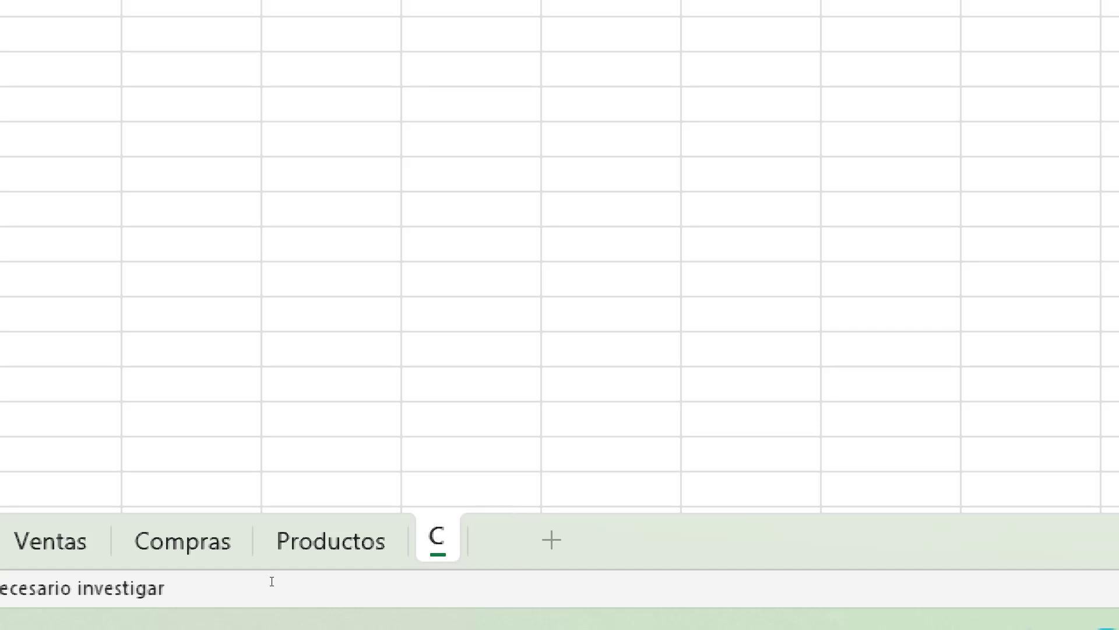
type("lku")
key("BackSpace")
key("BackSpace")
type("ientes")
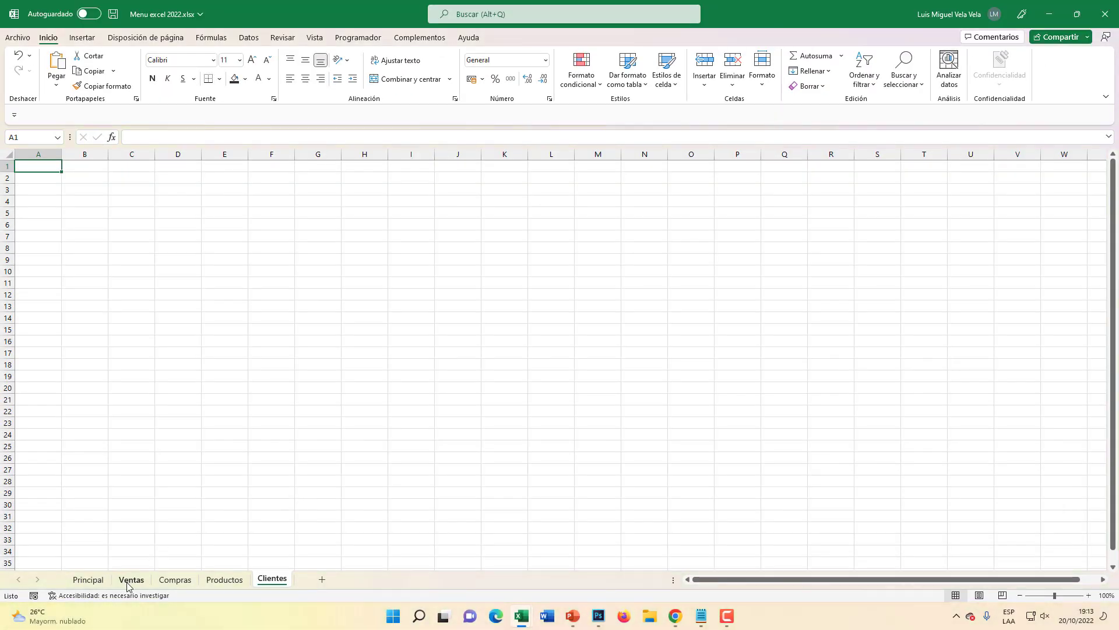
- Switch to the Ventas sheet and briefly magnify the screen
left_click(128, 580)
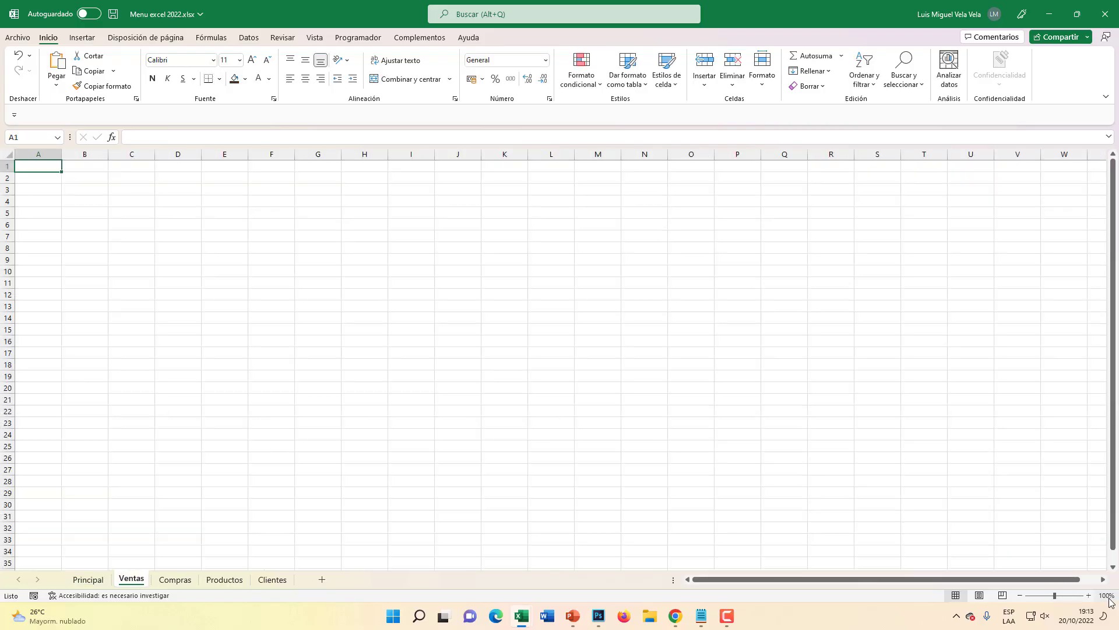
key("super+plus")
scroll(1107, 606, "up", 1)
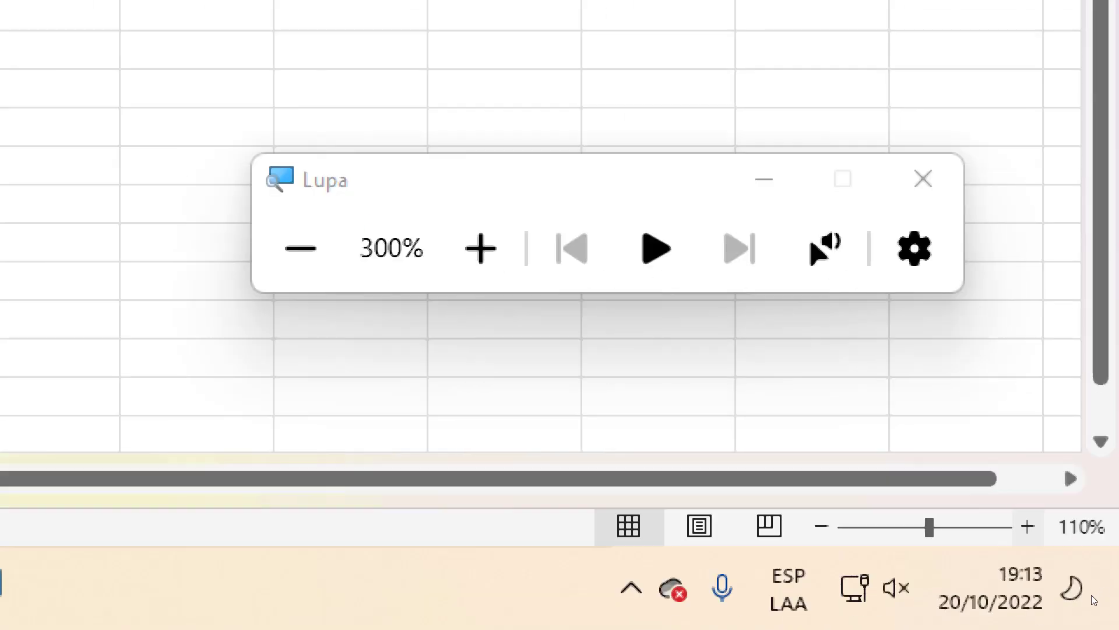
scroll(1110, 615, "up", 3)
scroll(1091, 594, "up", 3)
scroll(1091, 595, "up", 2)
scroll(1091, 594, "up", 1)
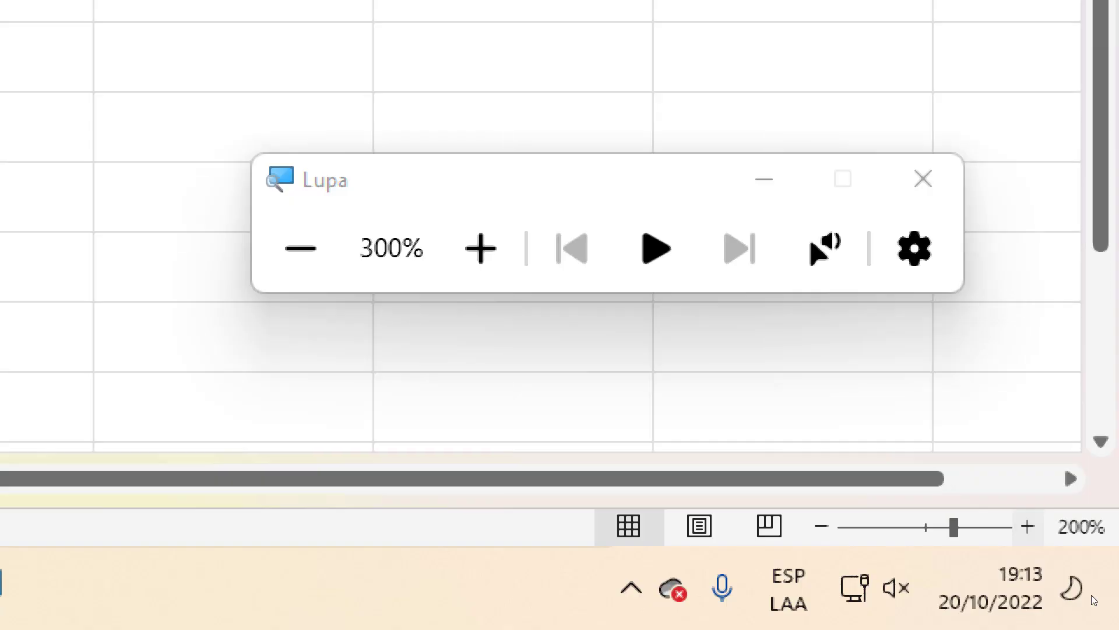
scroll(1091, 595, "up", 1)
key("super+Escape")
- Zoom the Compras sheet in to 210%
key("ctrl+Page_Down")
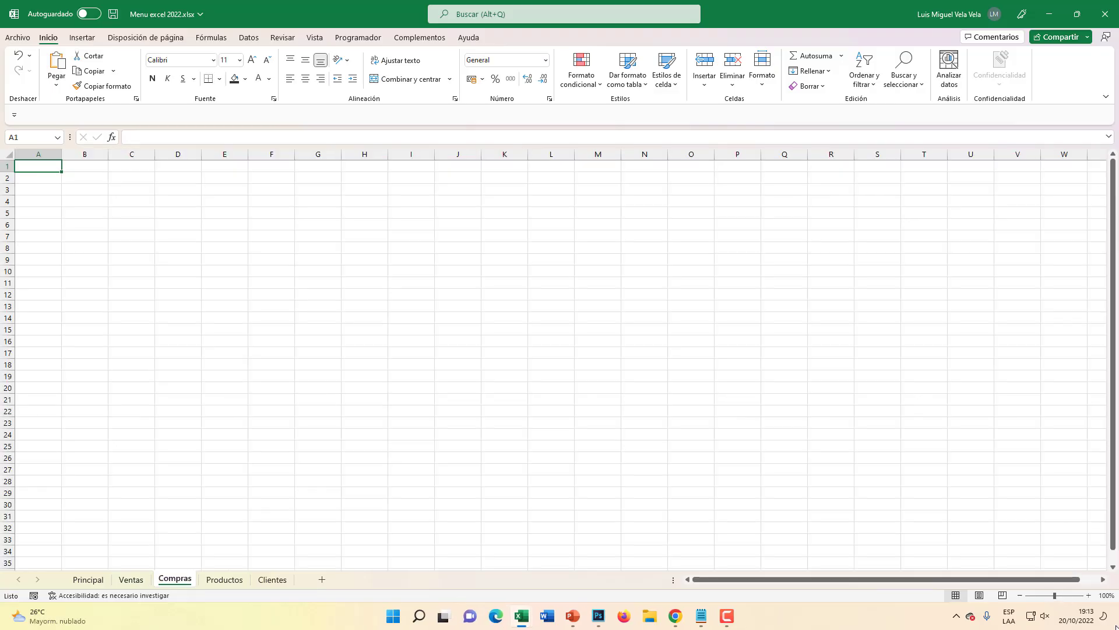
double_click(1089, 595)
double_click(1088, 595)
double_click(1089, 595)
left_click(1089, 595)
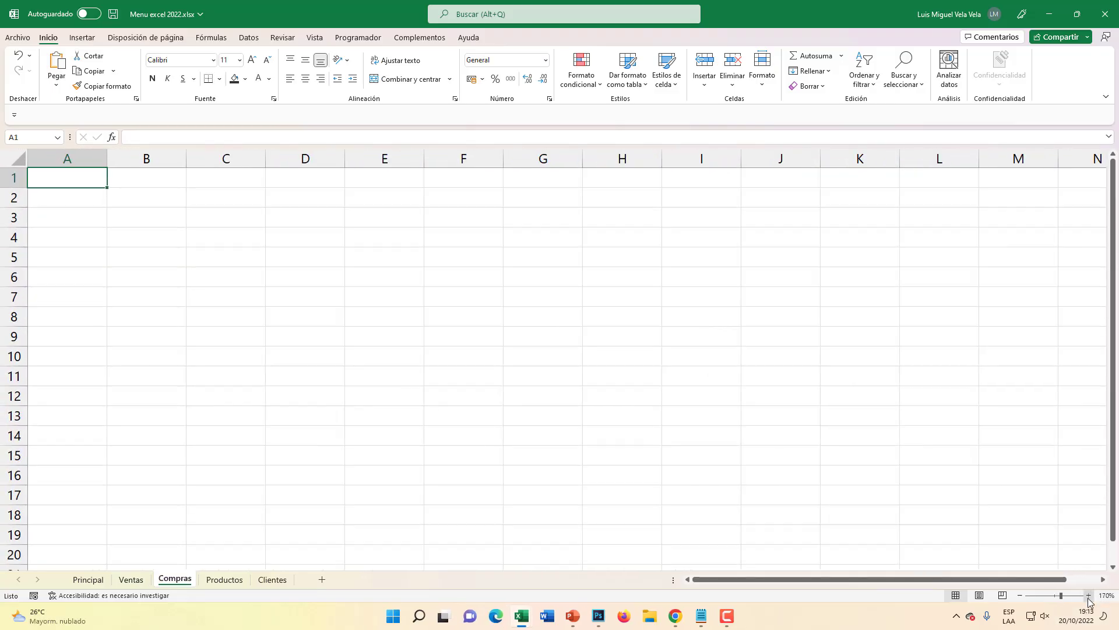
double_click(1088, 595)
double_click(1088, 598)
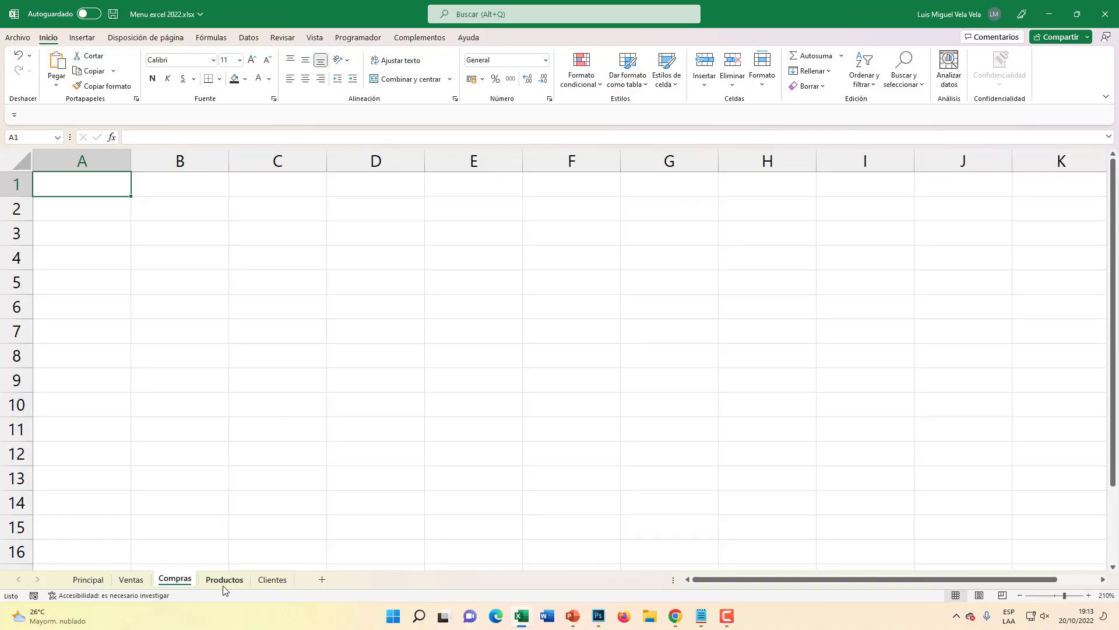
- Zoom the Productos sheet in to 210%
left_click(223, 583)
double_click(1088, 595)
left_click(1088, 596)
double_click(1089, 595)
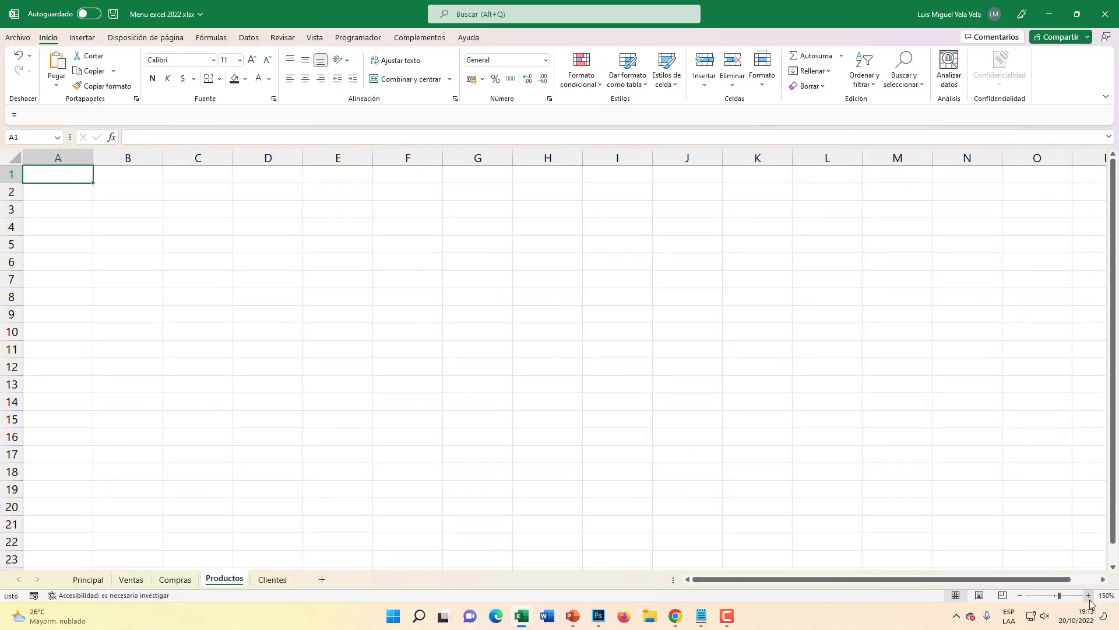
double_click(1089, 595)
left_click(1089, 595)
double_click(1088, 596)
left_click(1088, 596)
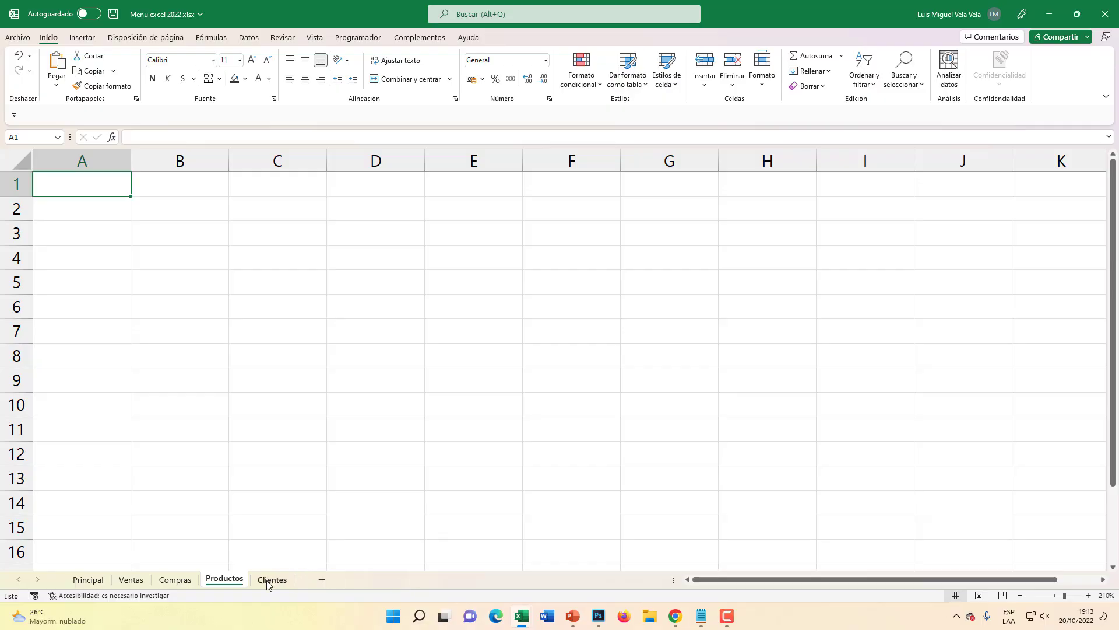
- Zoom the Clientes sheet to 210%, then go to the Principal sheet
left_click(268, 583)
left_click(1089, 595)
triple_click(1088, 596)
double_click(1088, 595)
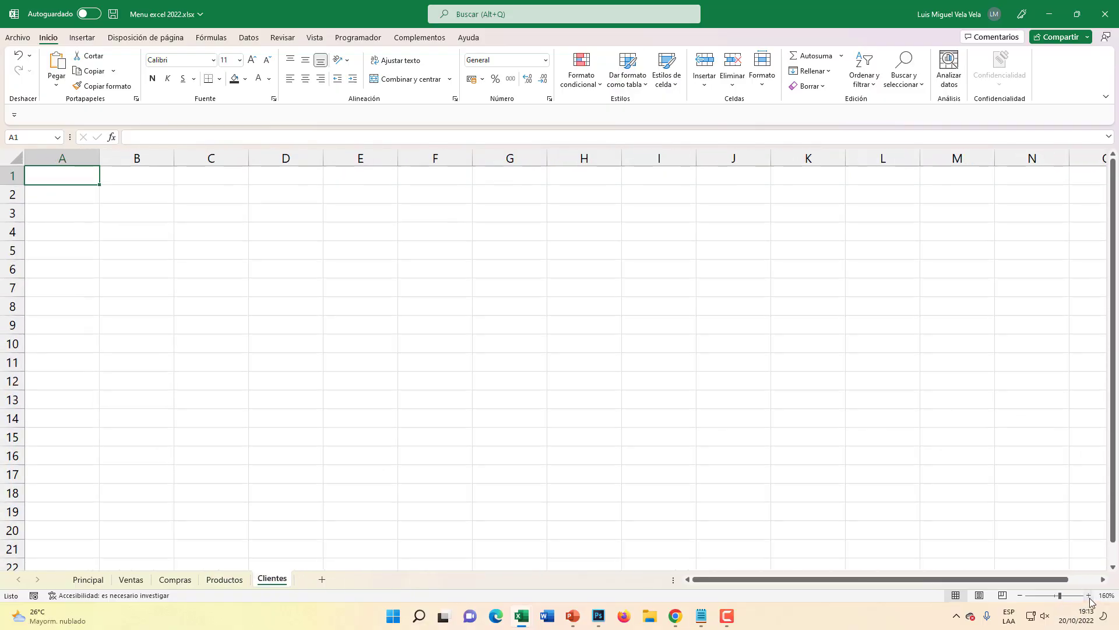
triple_click(1089, 595)
left_click(1089, 595)
left_click(1089, 596)
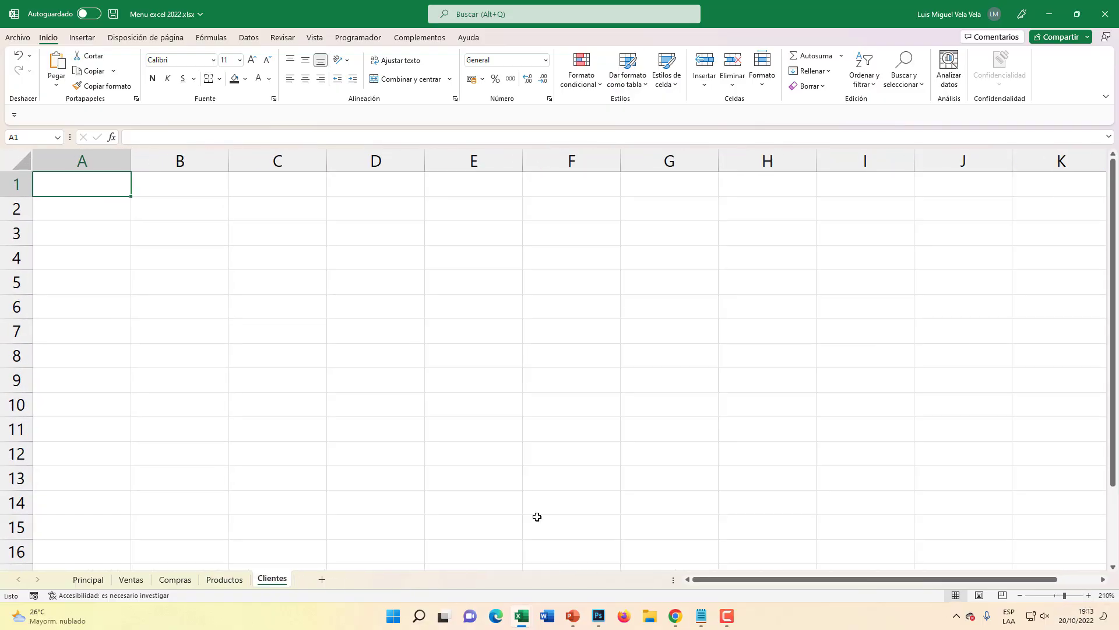
left_click(87, 579)
- Fill the block C5:G15 dark grey
left_click(392, 223)
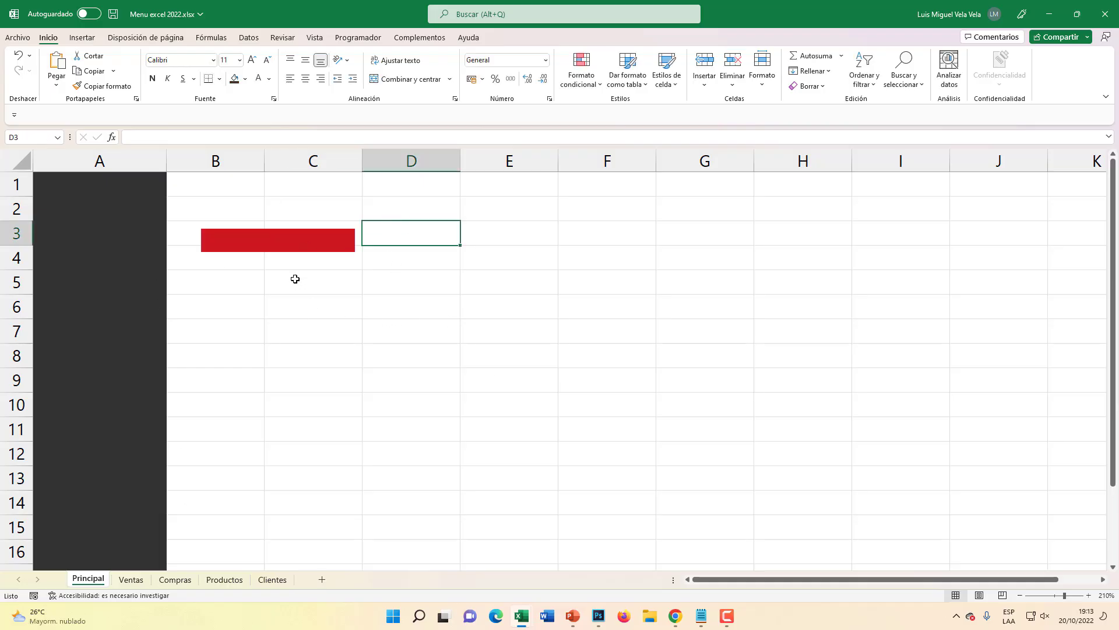
left_click_drag(295, 278, 708, 522)
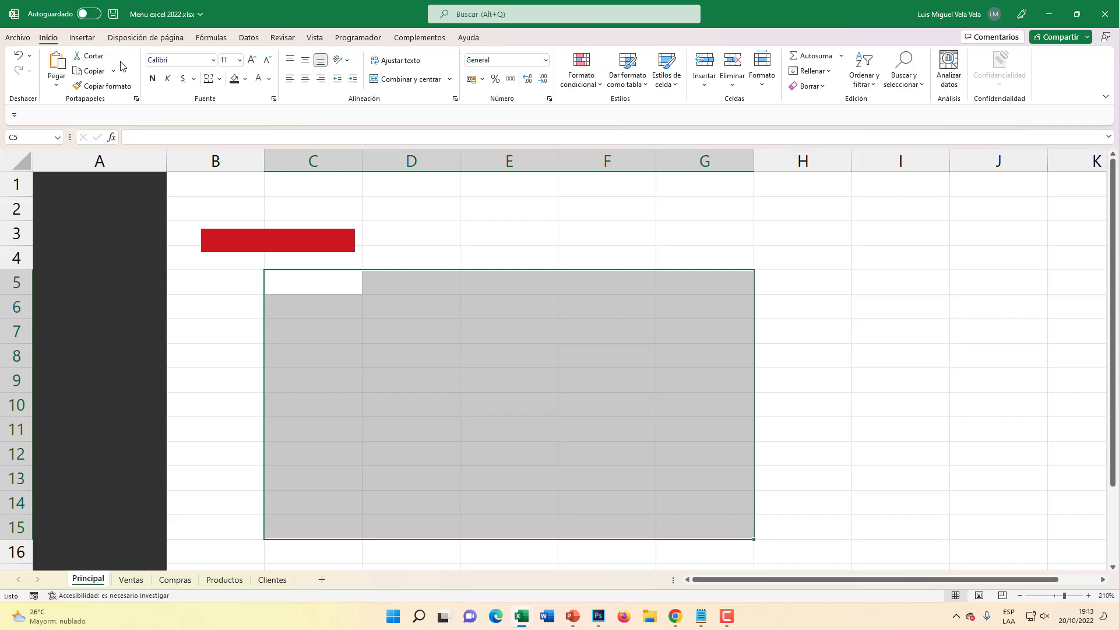
left_click(235, 79)
left_click(474, 345)
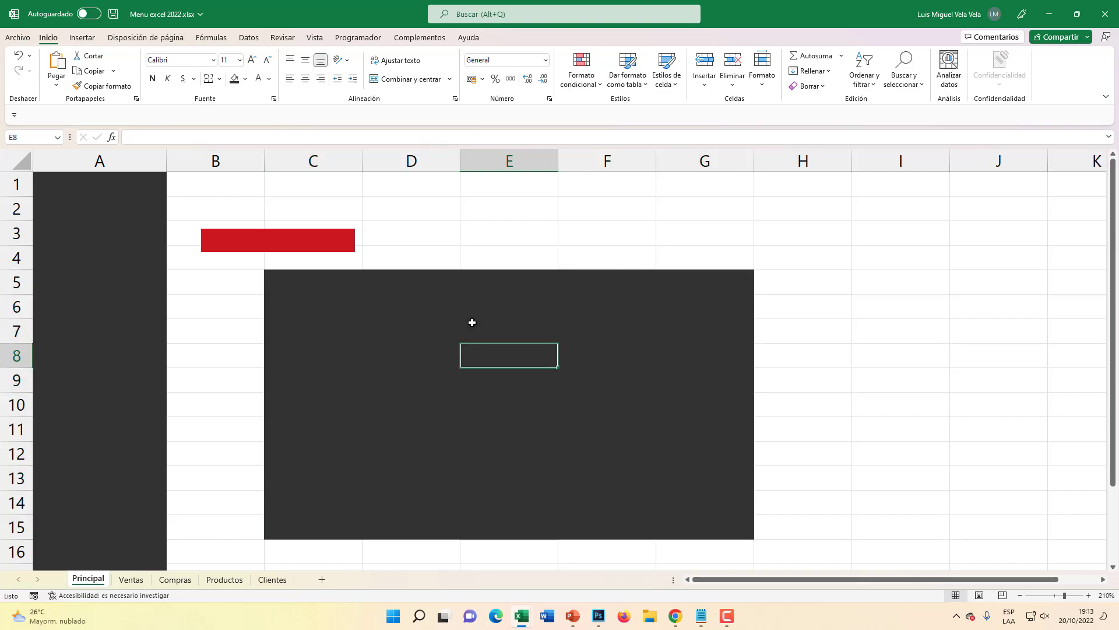
left_click(478, 256)
- Move the red bar onto the dark block near row 7
left_click_drag(295, 237, 636, 324)
left_click_drag(699, 400, 561, 326)
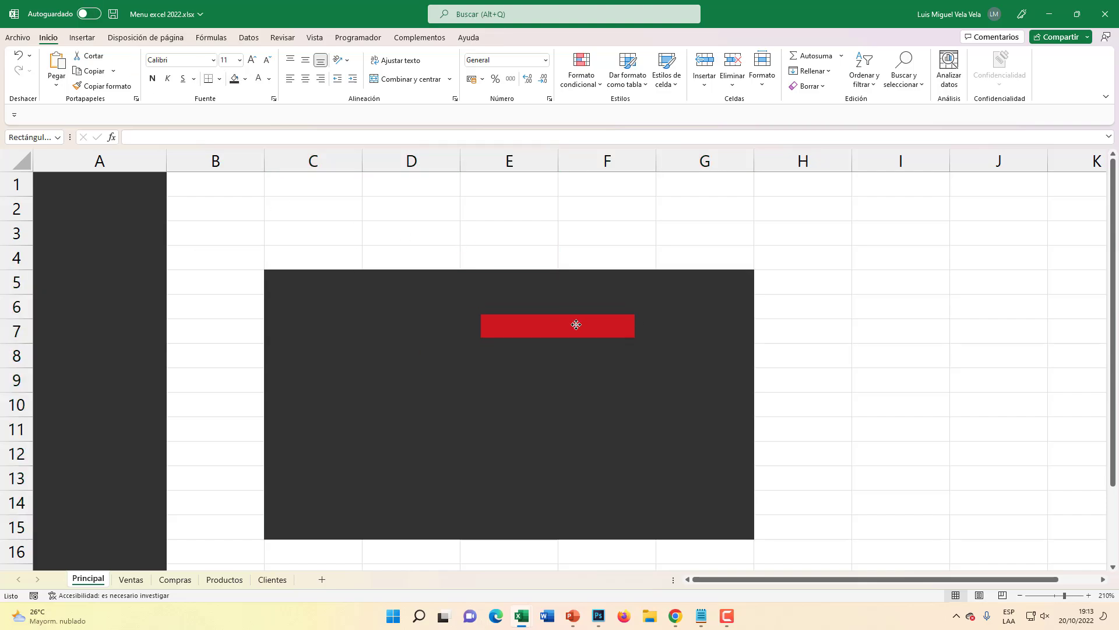
left_click_drag(349, 212, 408, 209)
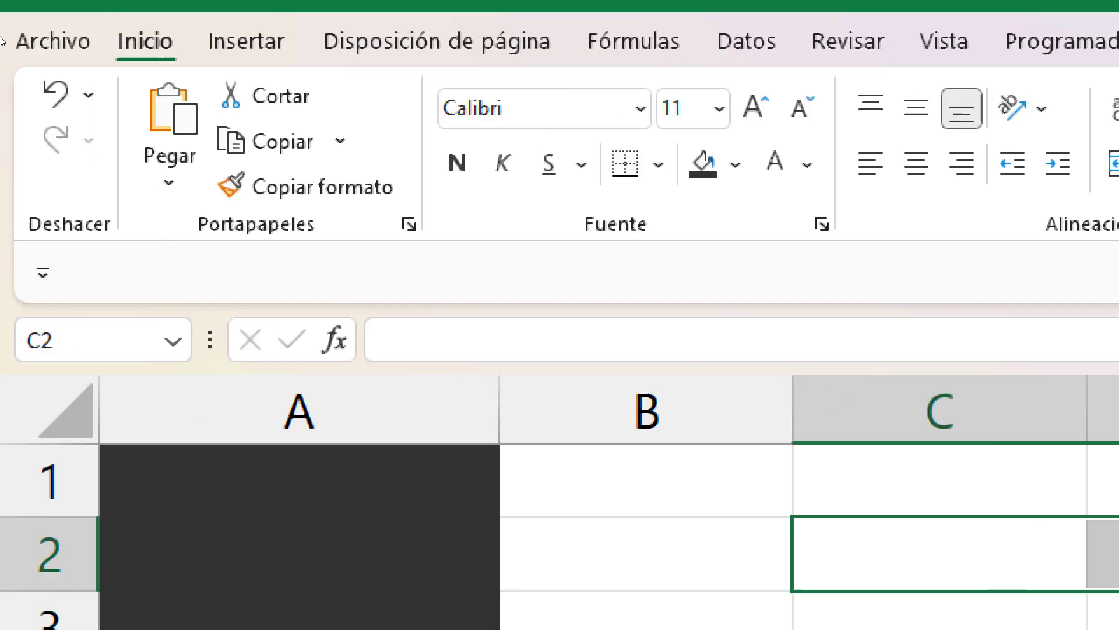
- Draw a rectangle below the red bar, write Principal in it, narrow to about 2.1 cm
left_click(82, 37)
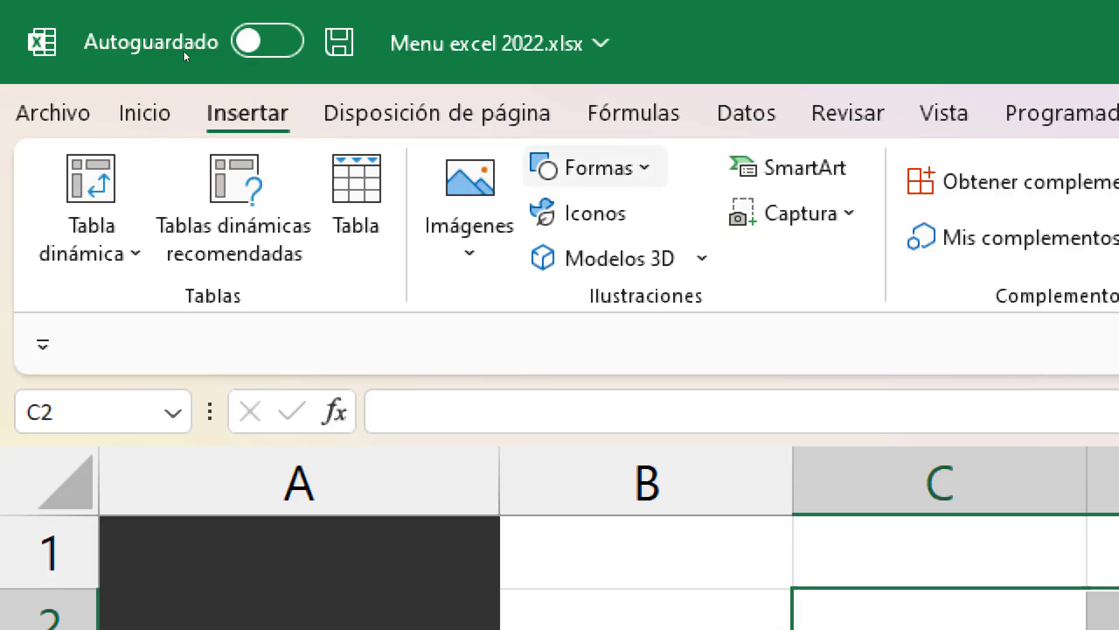
left_click(595, 168)
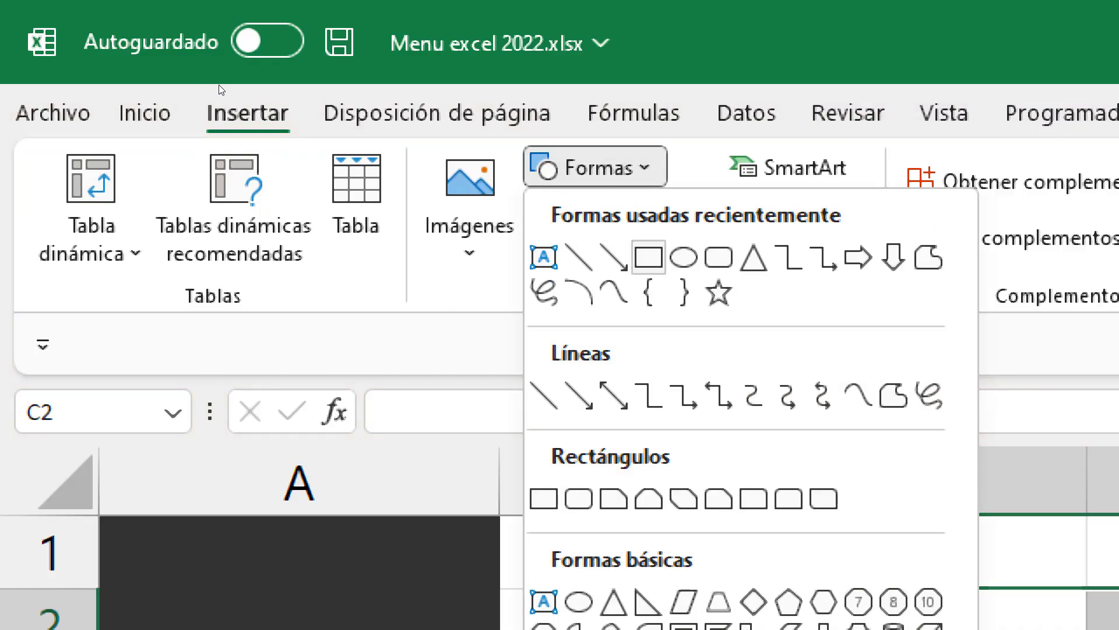
left_click(649, 256)
mouse_move(406, 383)
left_mouse_down()
mouse_move(623, 421)
mouse_move(611, 419)
left_mouse_up()
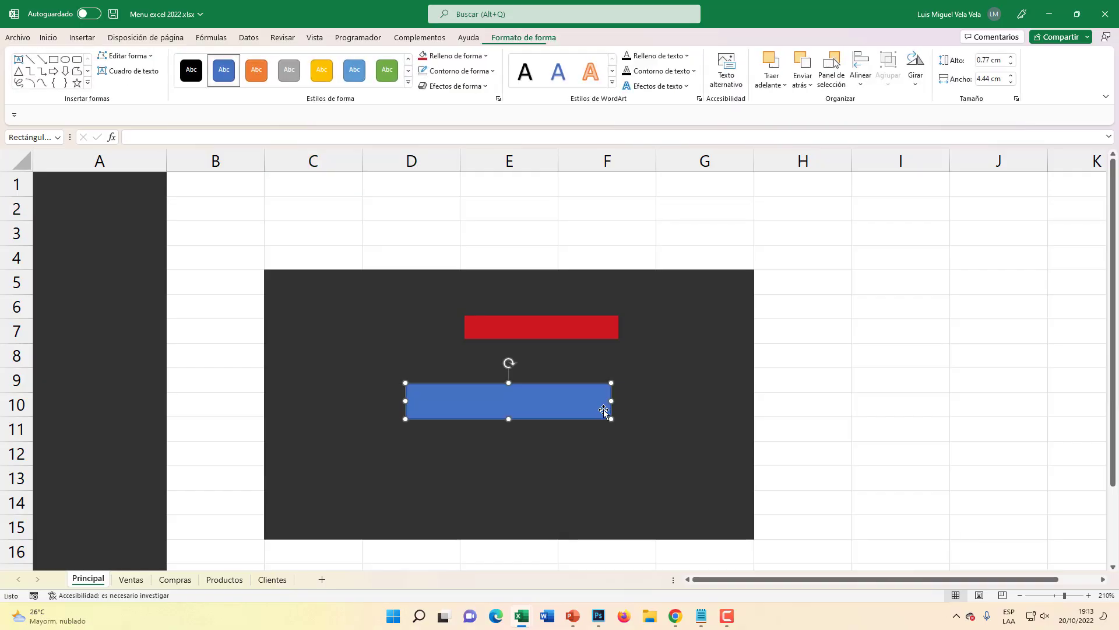
right_click(519, 399)
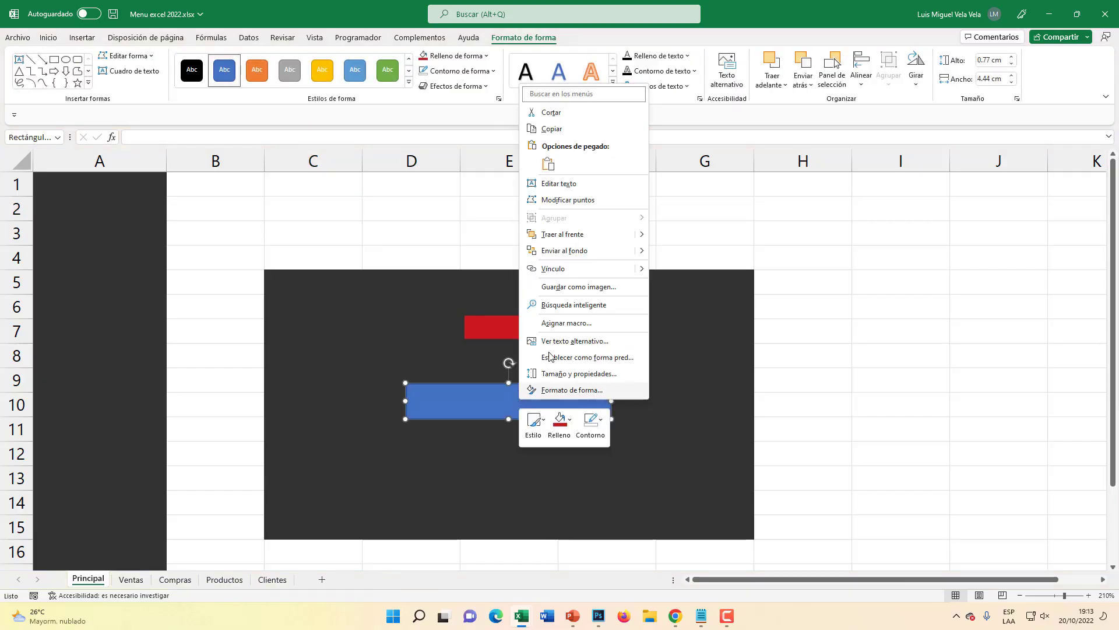
left_click(559, 183)
type("Principal")
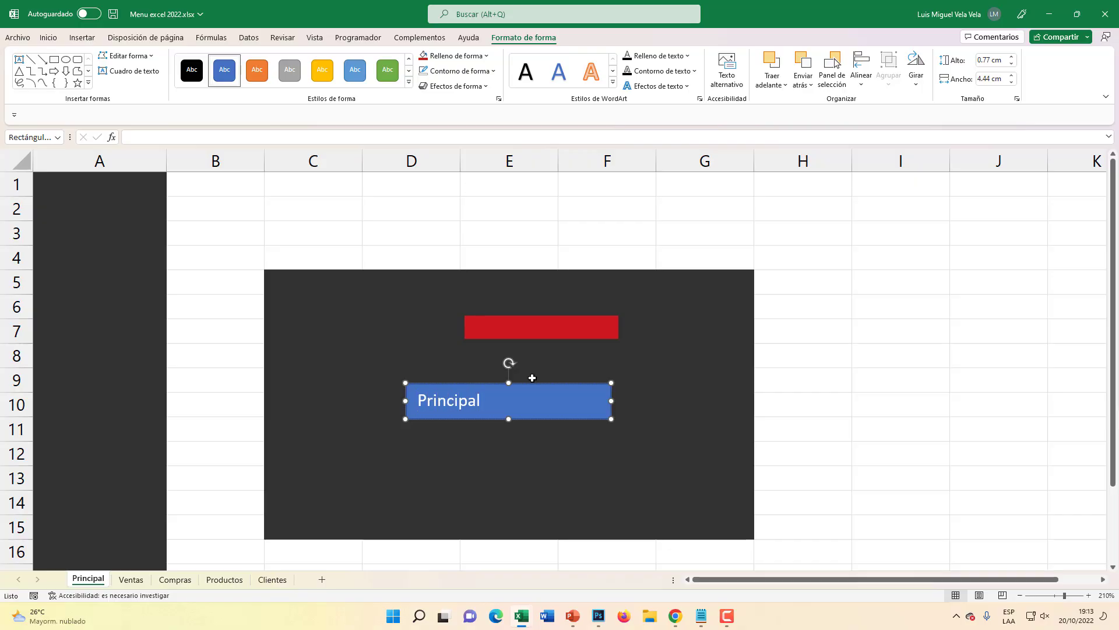
mouse_move(611, 399)
left_mouse_down()
mouse_move(503, 400)
mouse_move(454, 415)
left_mouse_up()
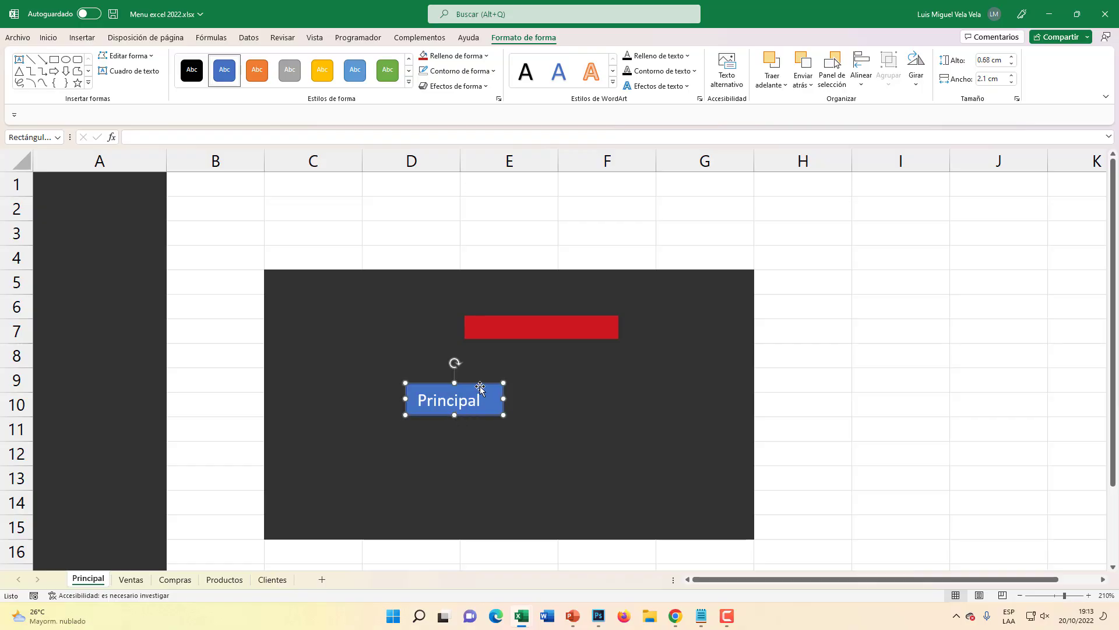
- Remove the Principal box's fill and outline and trim it to 2 cm wide
left_click(458, 56)
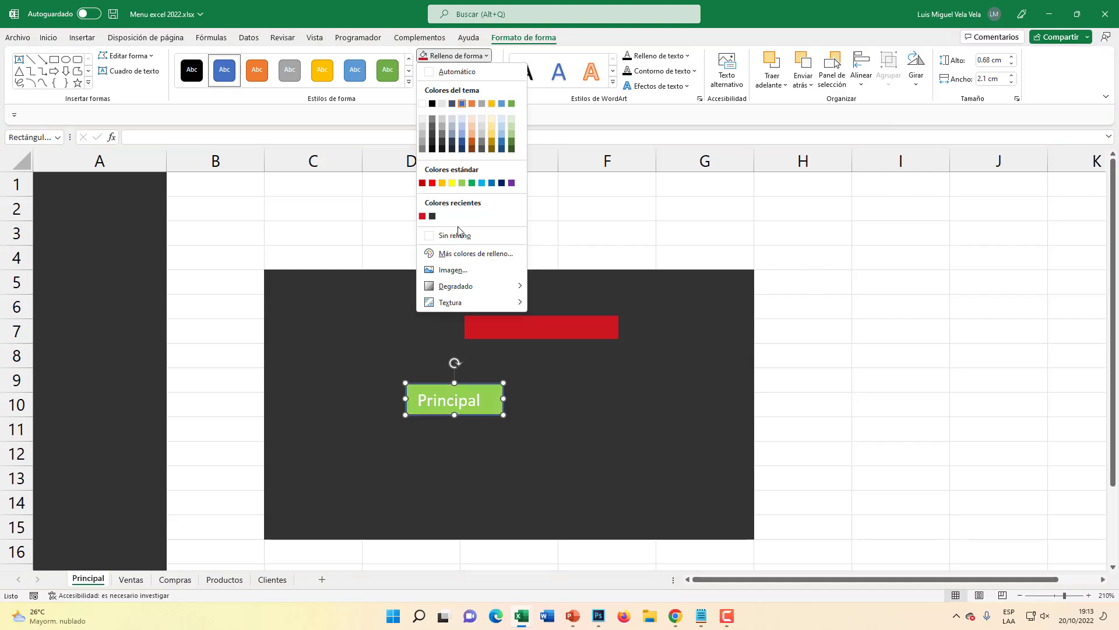
left_click(456, 233)
left_click(459, 71)
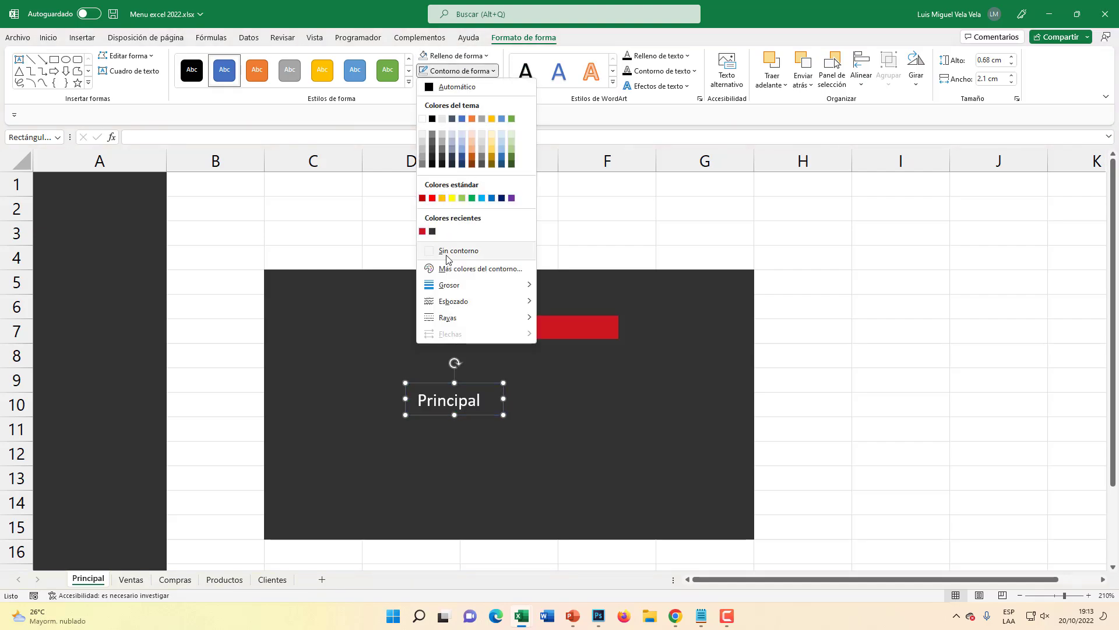
left_click(451, 251)
left_click_drag(502, 399, 497, 399)
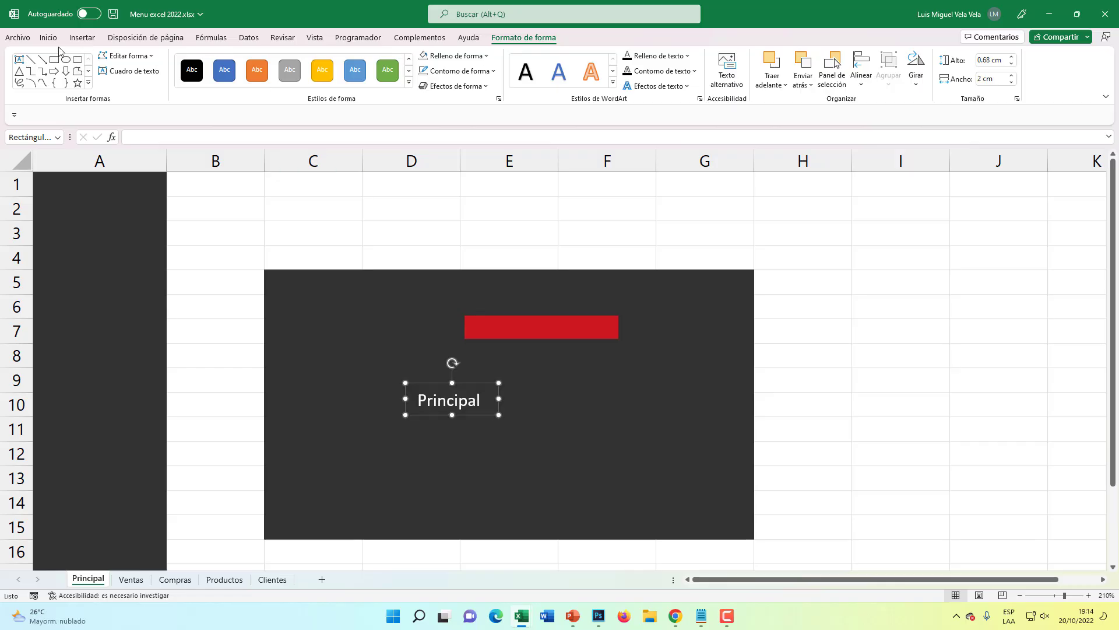
left_click(82, 38)
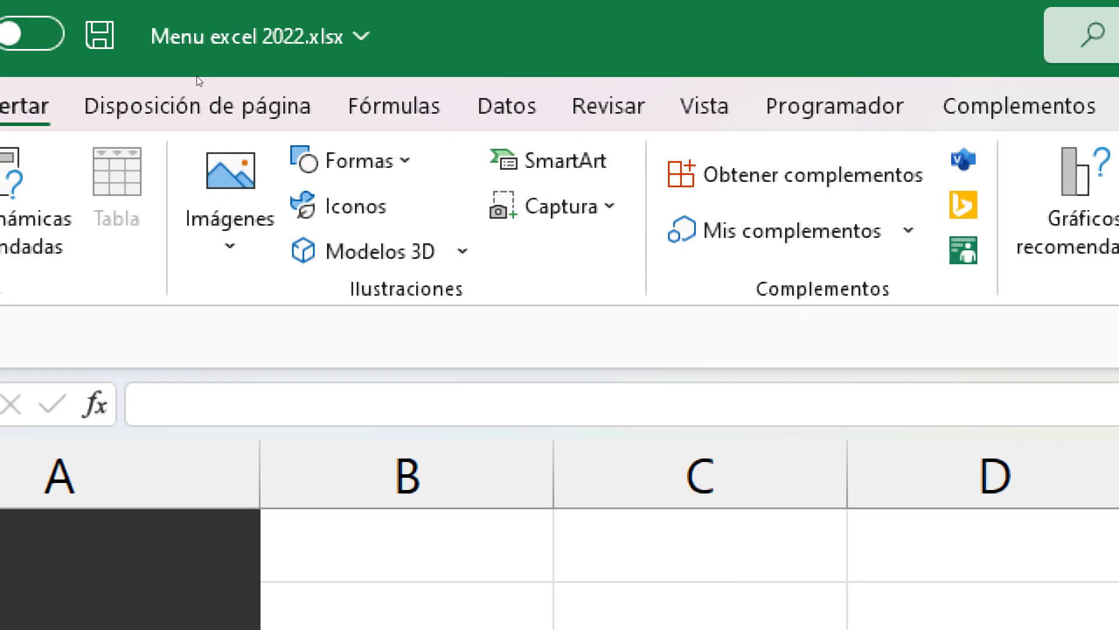
- Insert the house-with-tree icon from a 'casa' search and place it beside Principal
left_click(343, 205)
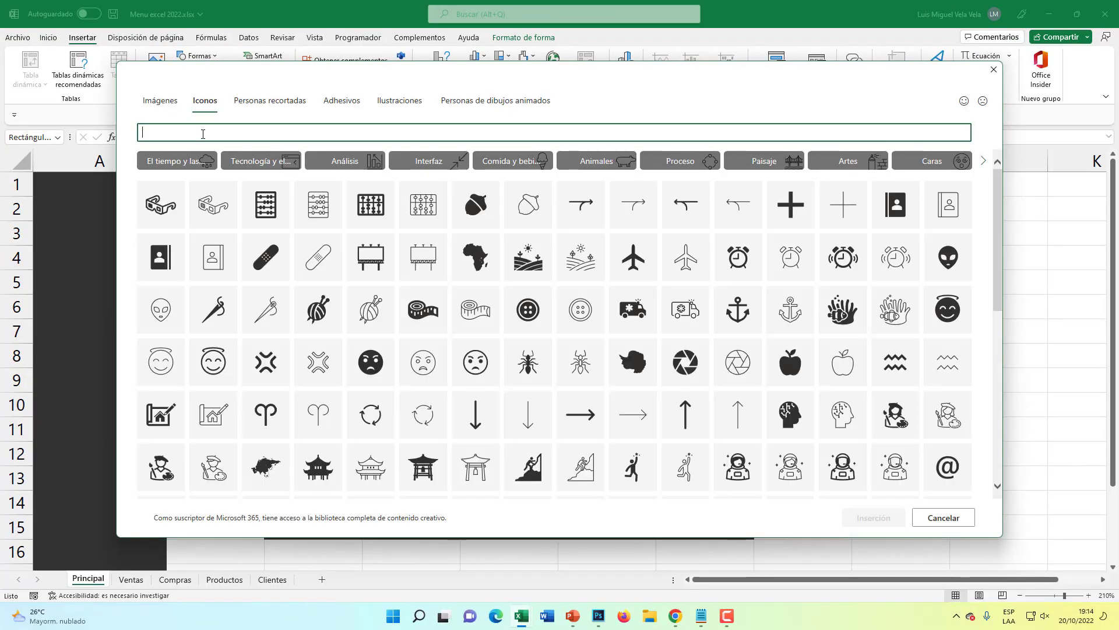
type("casa")
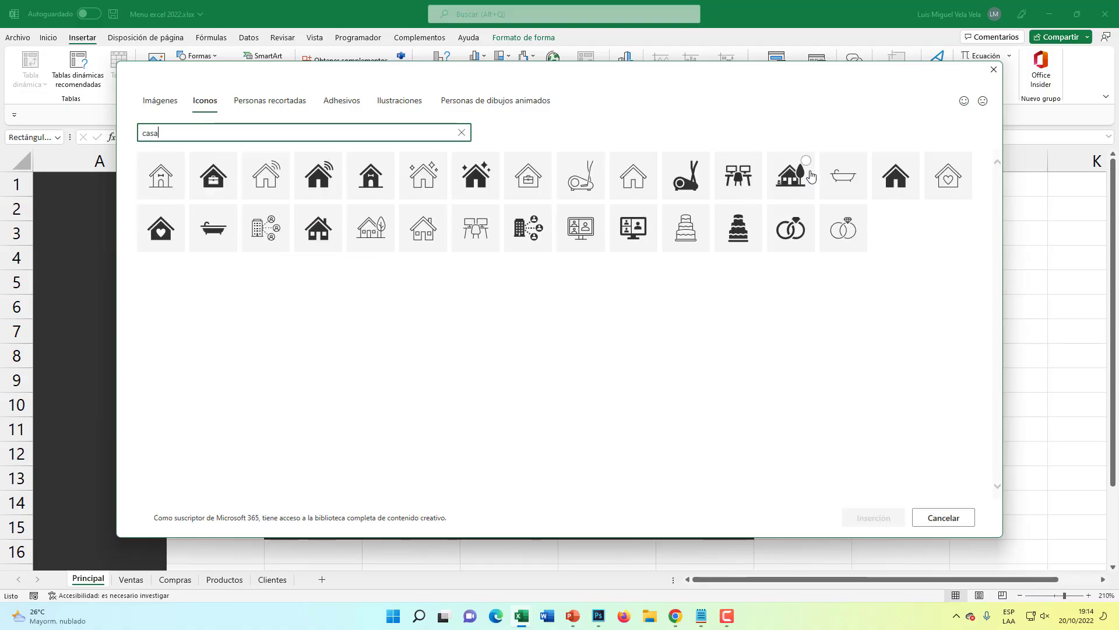
left_click(812, 176)
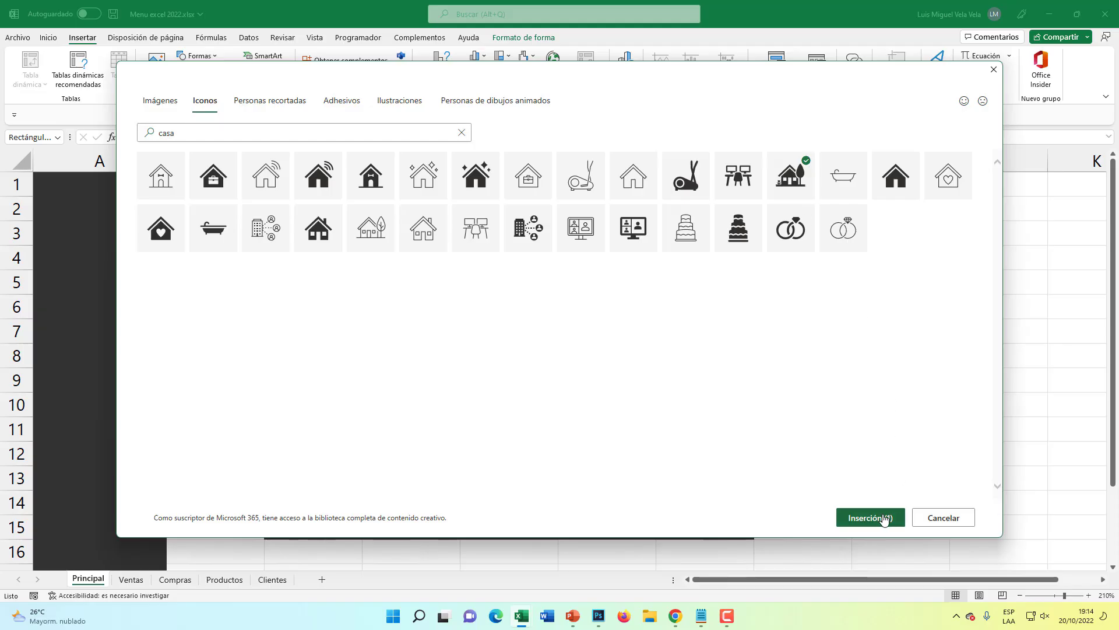
left_click(886, 517)
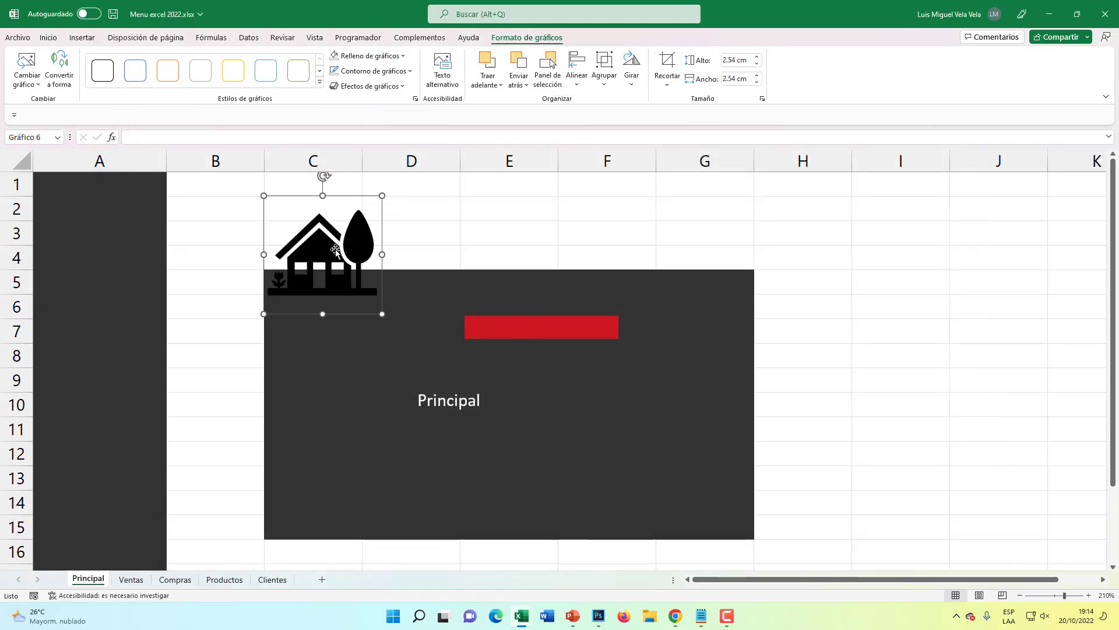
left_click_drag(333, 253, 340, 394)
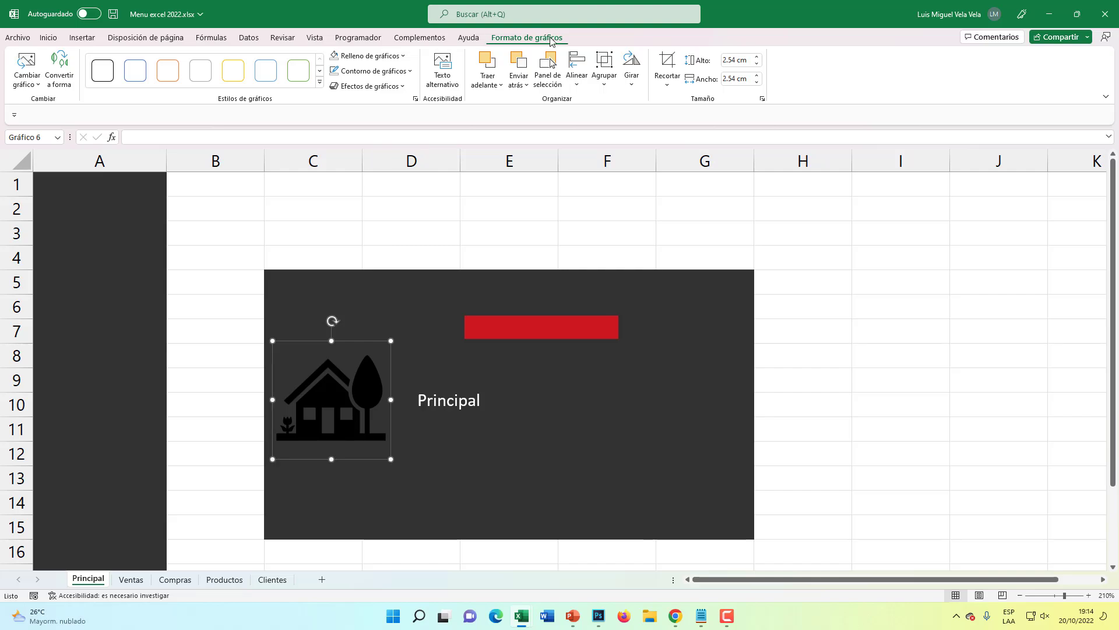
- Make the house icon white and shrink it to 0.74 cm
left_click(46, 38)
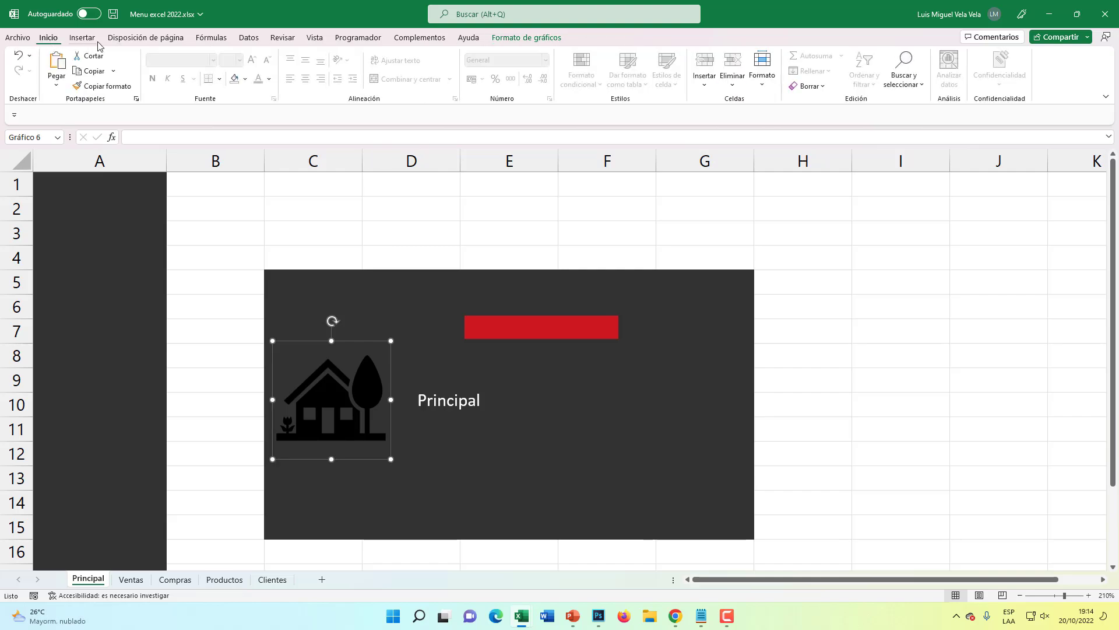
left_click(533, 38)
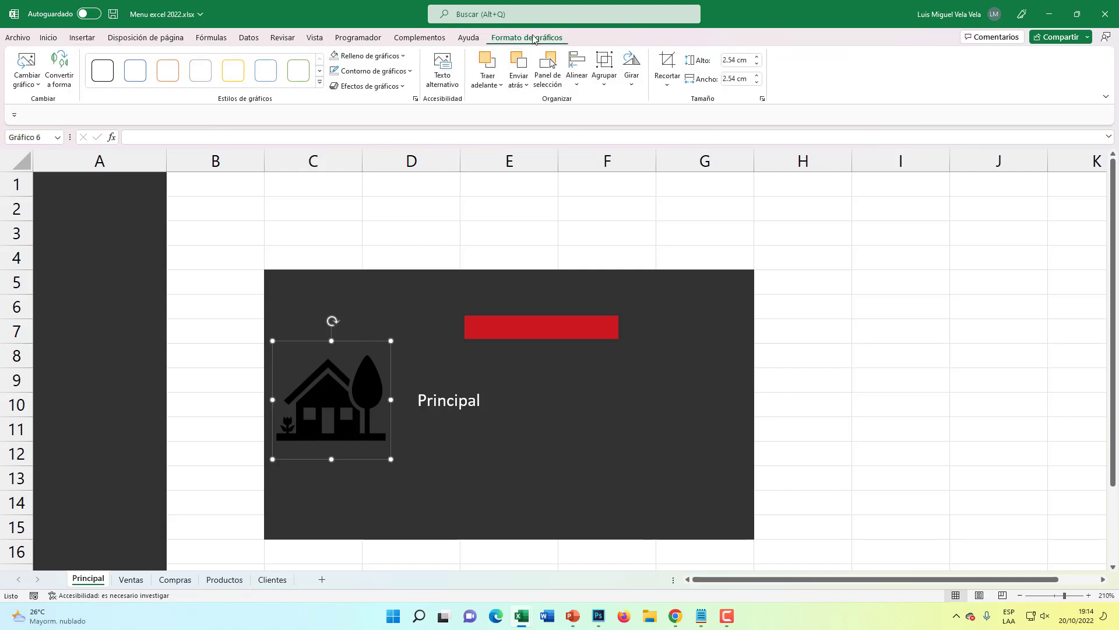
key("super+plus")
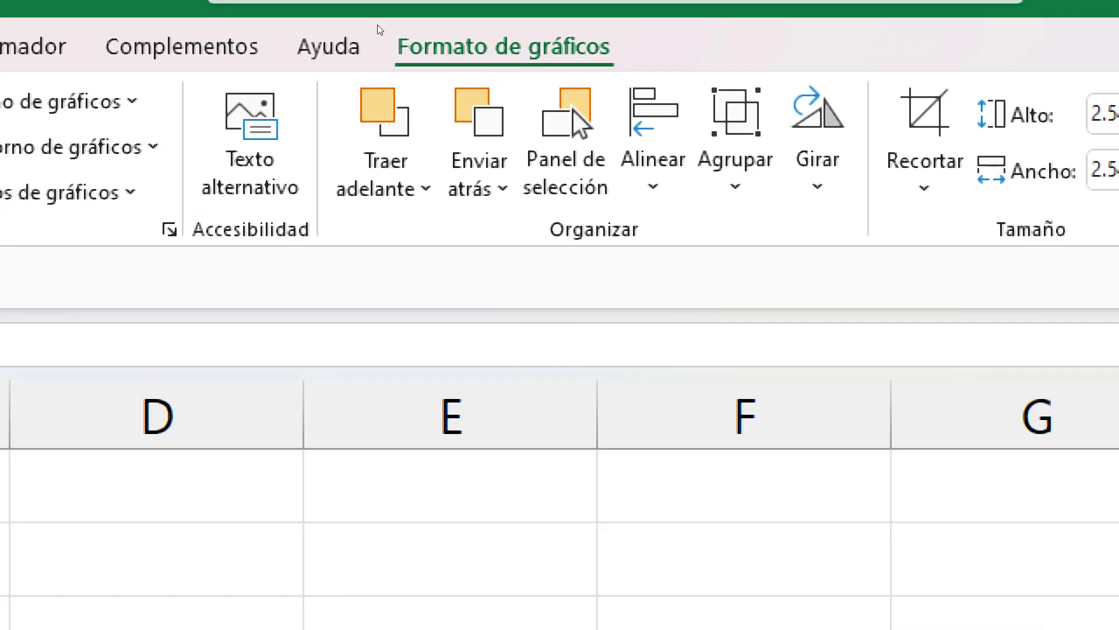
key("super+Escape")
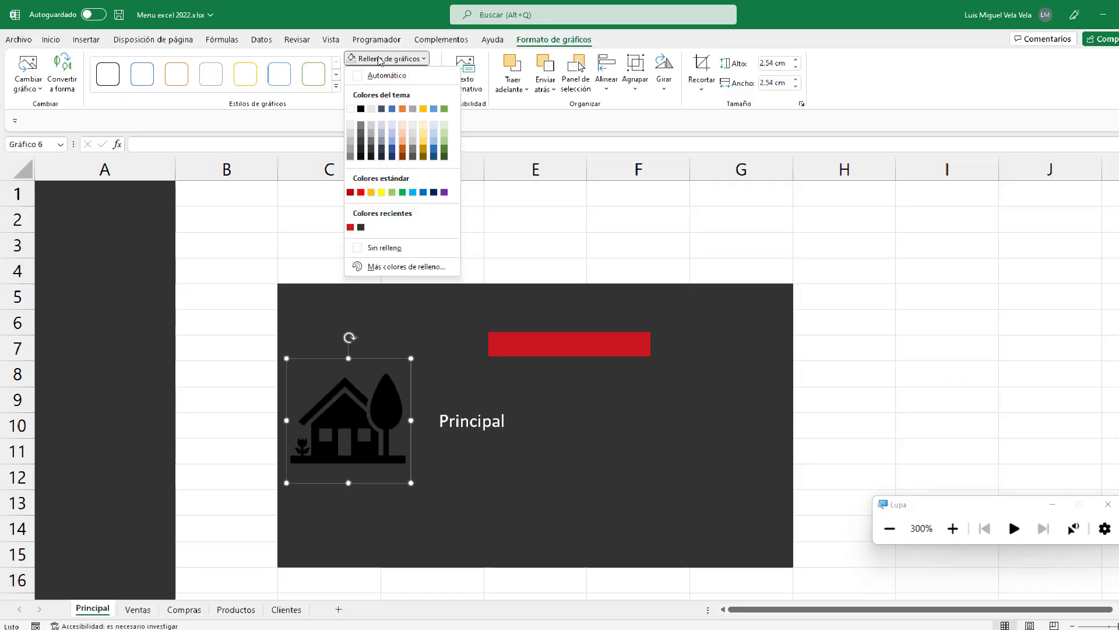
left_click(333, 104)
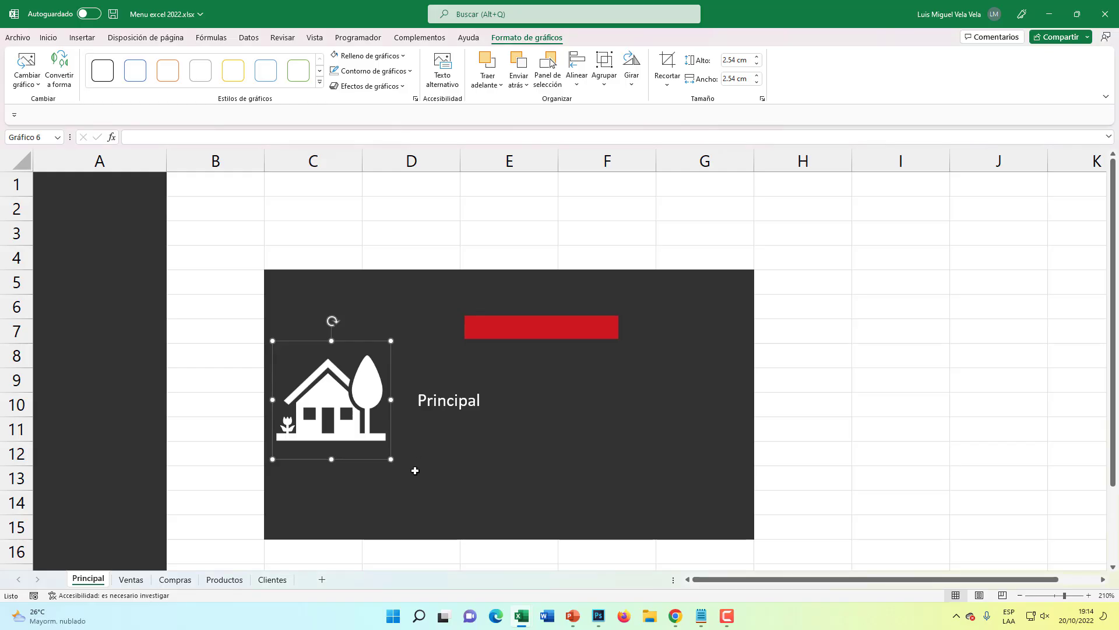
mouse_move(391, 459)
left_mouse_down()
mouse_move(307, 375)
mouse_move(390, 397)
left_mouse_up()
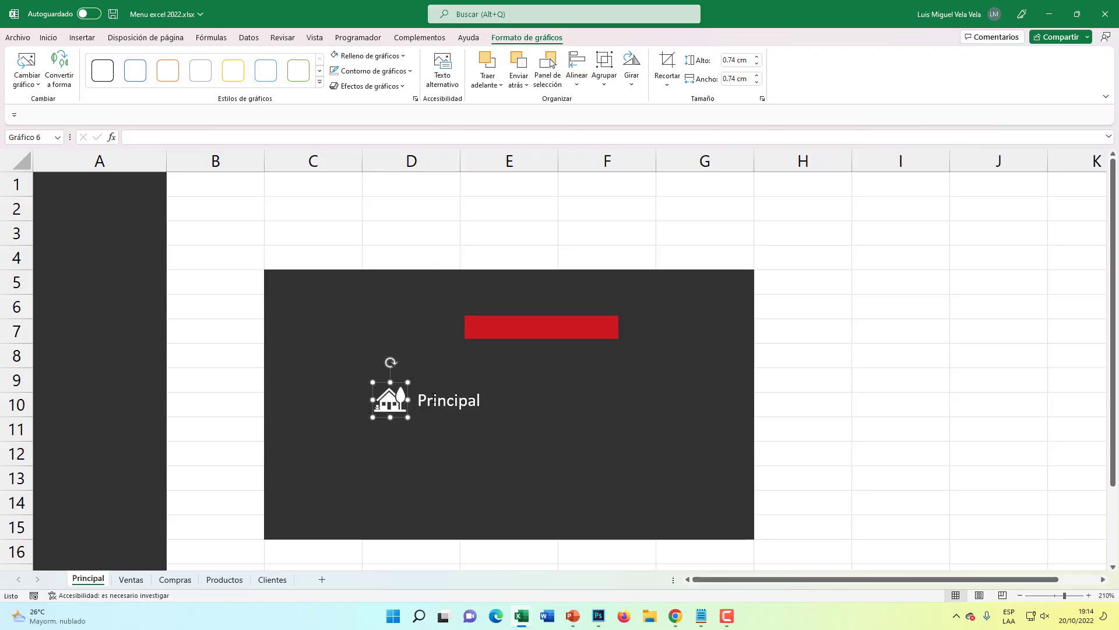
left_click(455, 392, "shift")
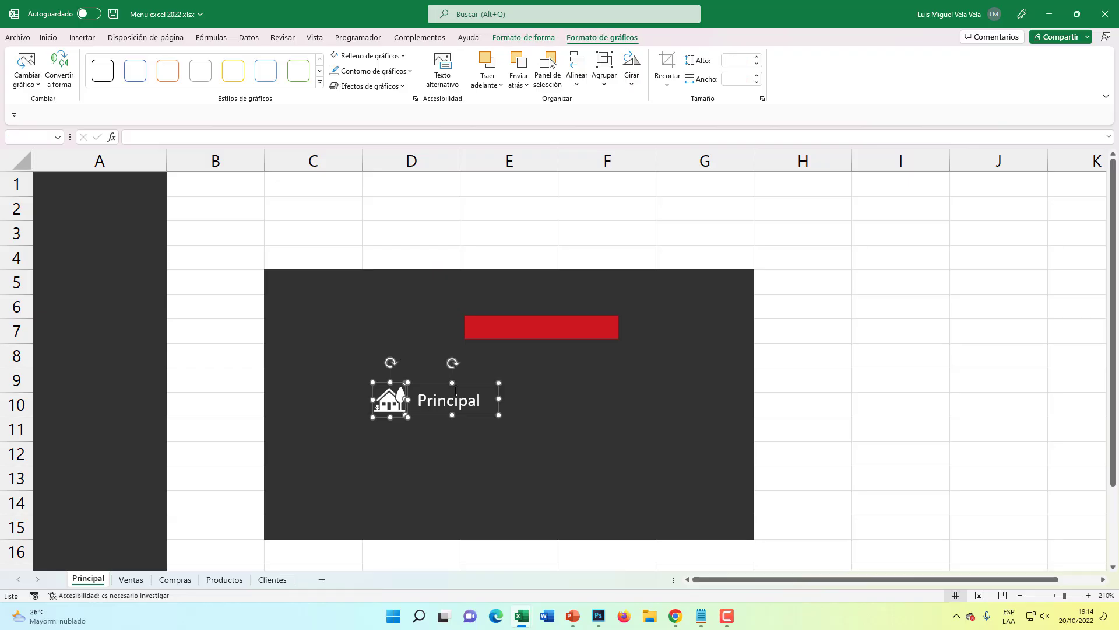
left_click(768, 375)
- In the keyboard image, circle the Ctrl key in red and draw a stroke toward it
left_click(598, 616)
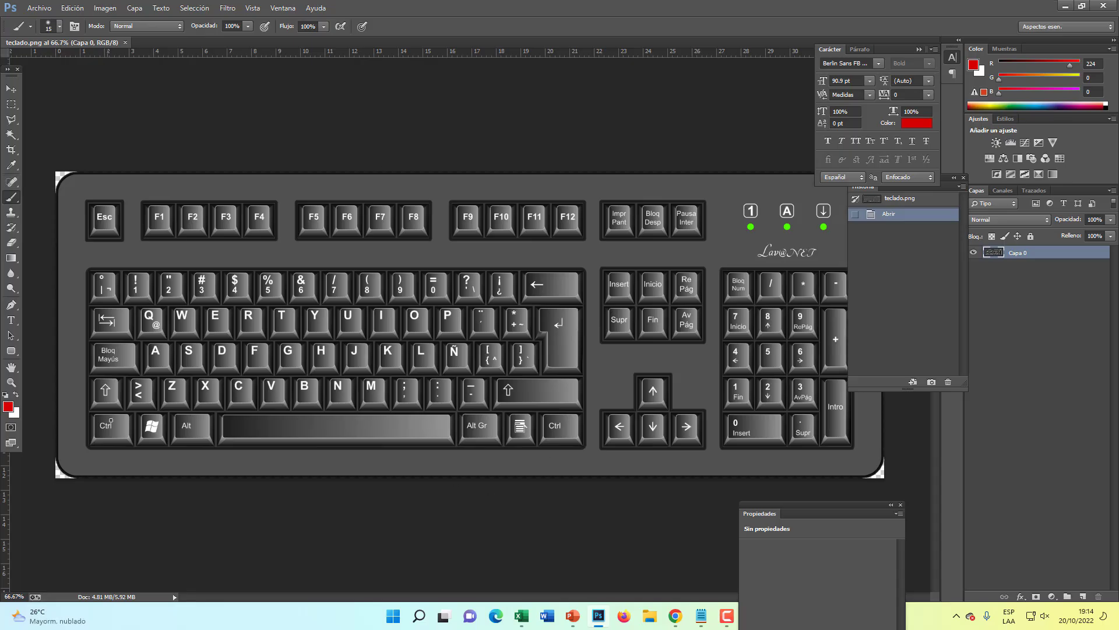
left_click_drag(111, 457, 130, 404)
left_click_drag(174, 366, 304, 206)
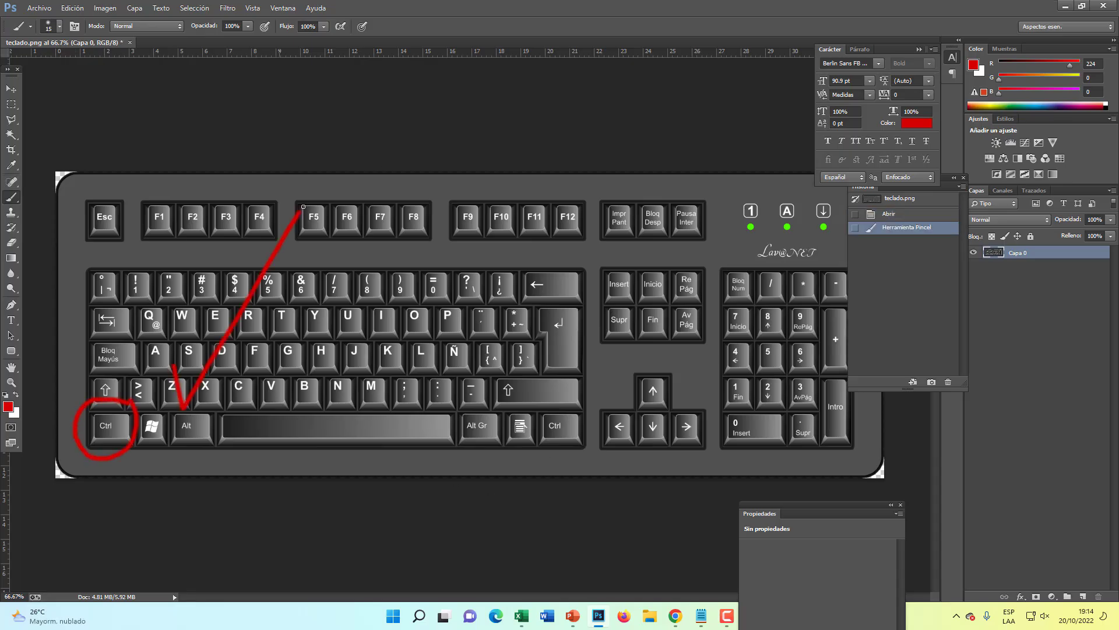
- Group the house icon and the Principal label into a single object
left_click(1065, 6)
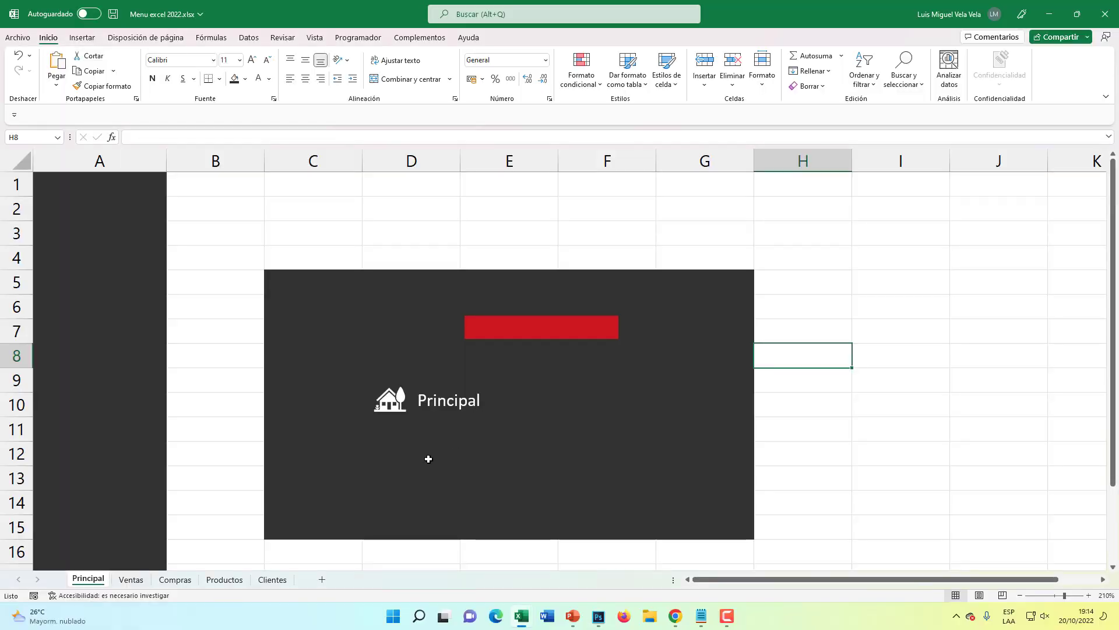
left_click(390, 403)
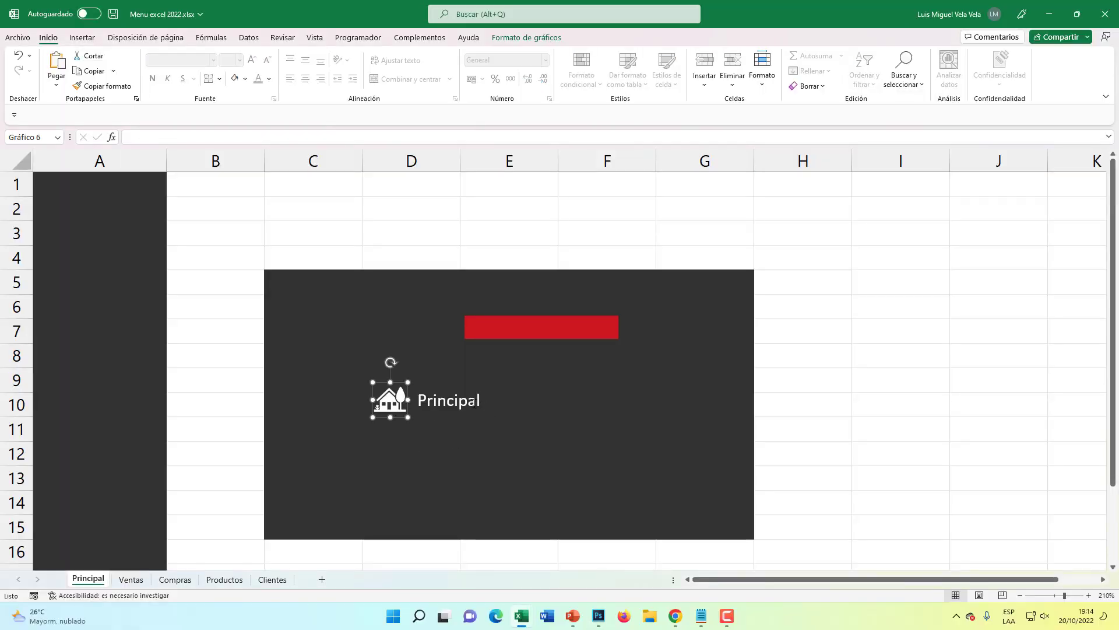
left_click(456, 400, "ctrl")
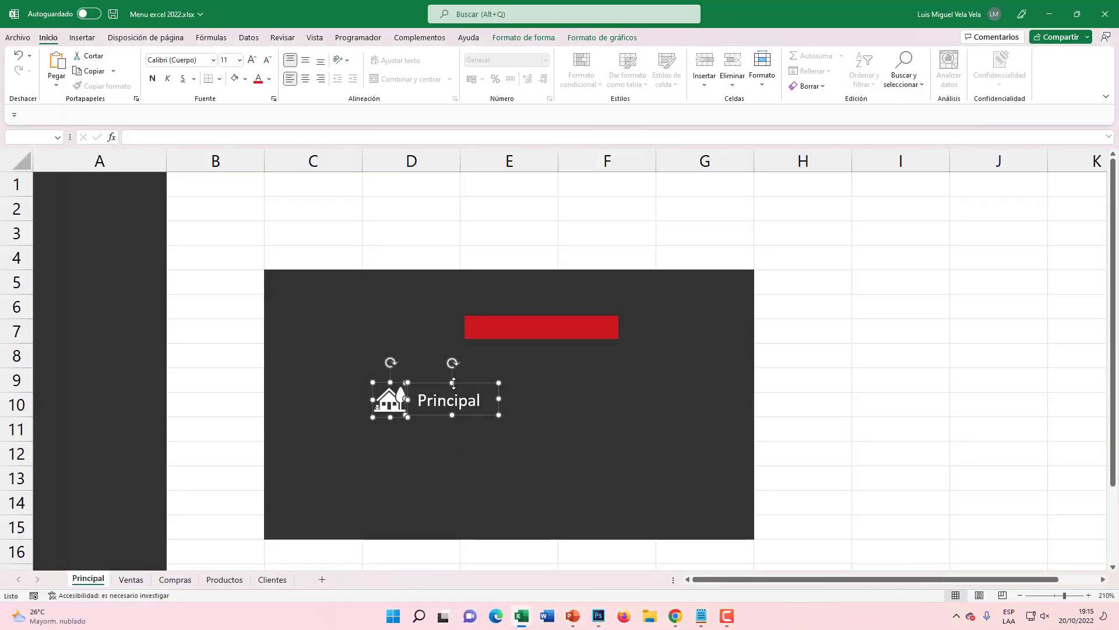
right_click(446, 383)
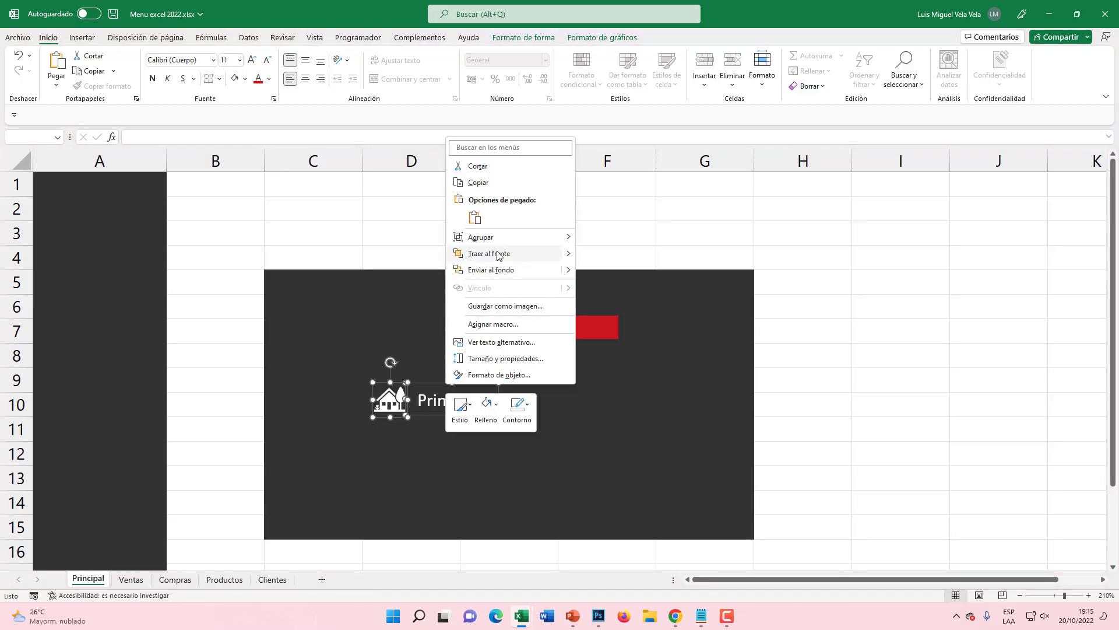
left_click(610, 237)
left_click(769, 340)
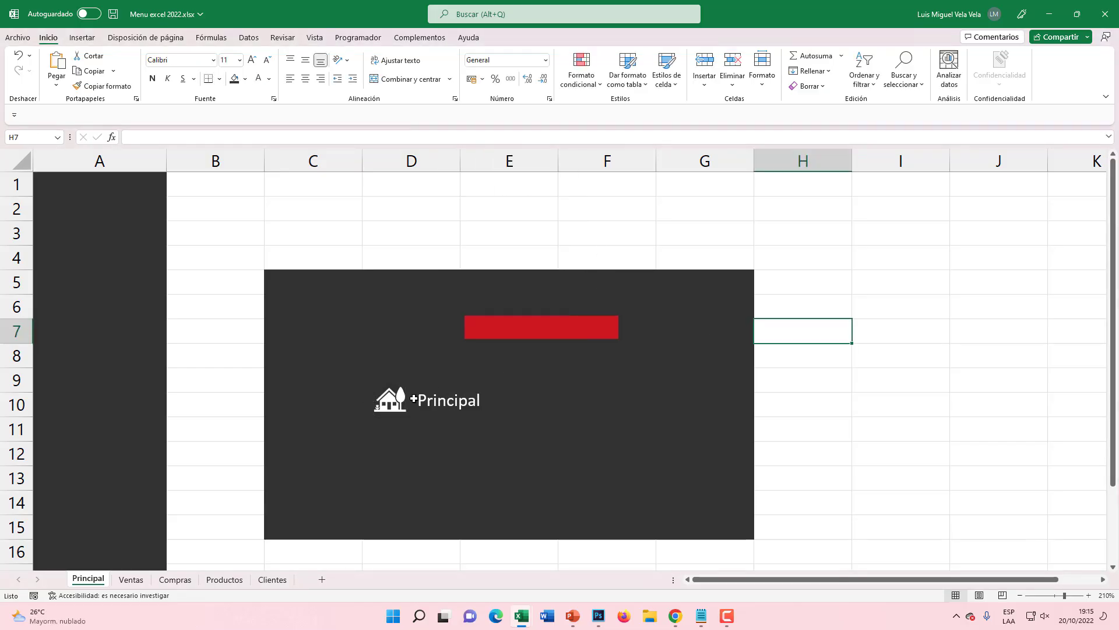
- Drag the Principal group across the sheet into the dark column-A sidebar
left_click(413, 399)
mouse_move(371, 417)
left_mouse_down()
mouse_move(413, 337)
mouse_move(403, 449)
left_mouse_up()
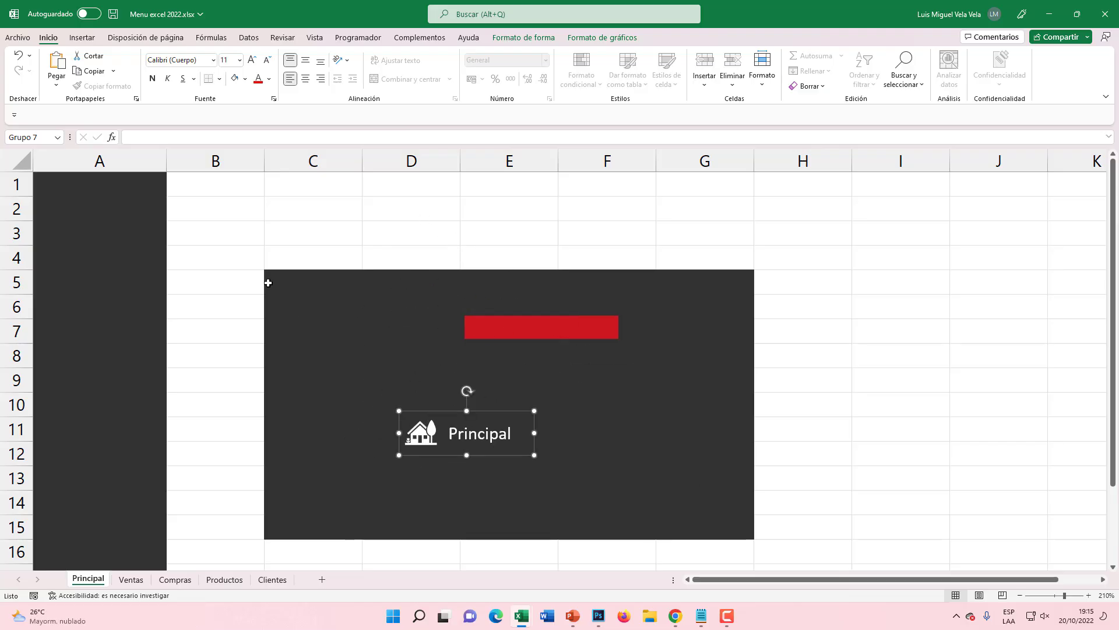
mouse_move(269, 283)
left_mouse_down()
mouse_move(450, 337)
mouse_move(717, 482)
mouse_move(729, 533)
left_mouse_up()
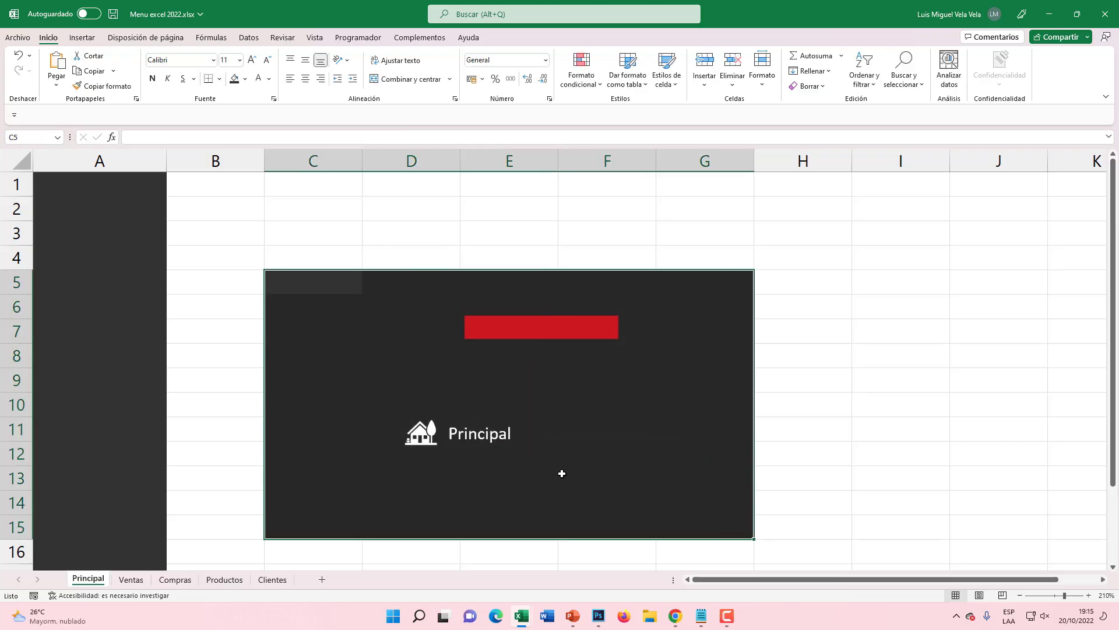
left_click(466, 433)
left_click_drag(453, 413, 445, 209)
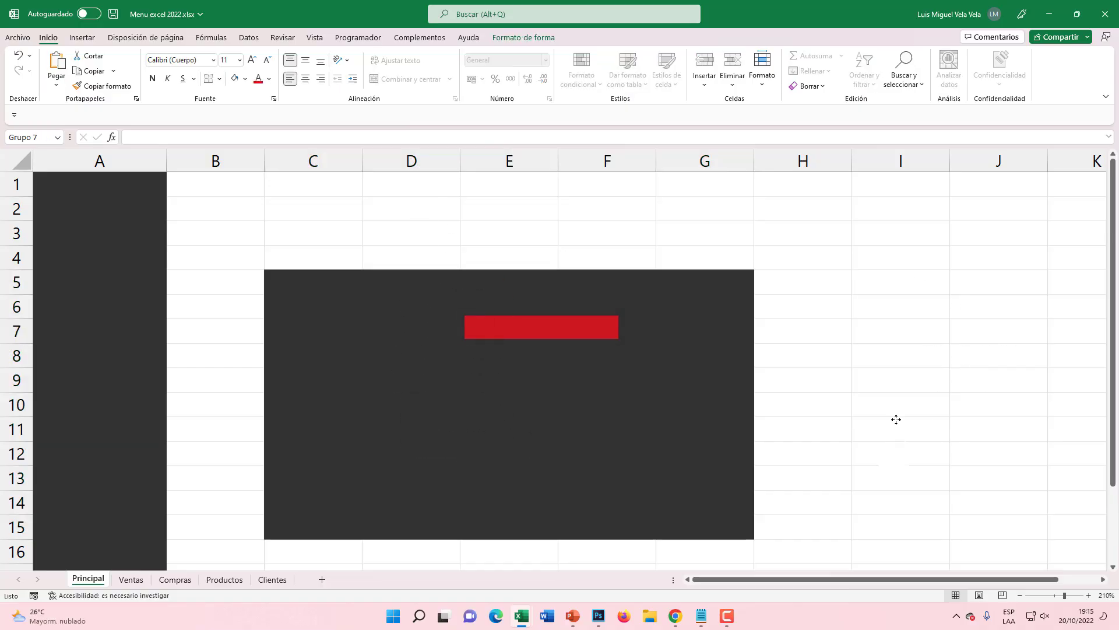
mouse_move(896, 419)
left_mouse_down()
mouse_move(604, 305)
mouse_move(839, 379)
mouse_move(657, 439)
mouse_move(505, 459)
mouse_move(438, 437)
mouse_move(400, 394)
mouse_move(413, 392)
left_mouse_up()
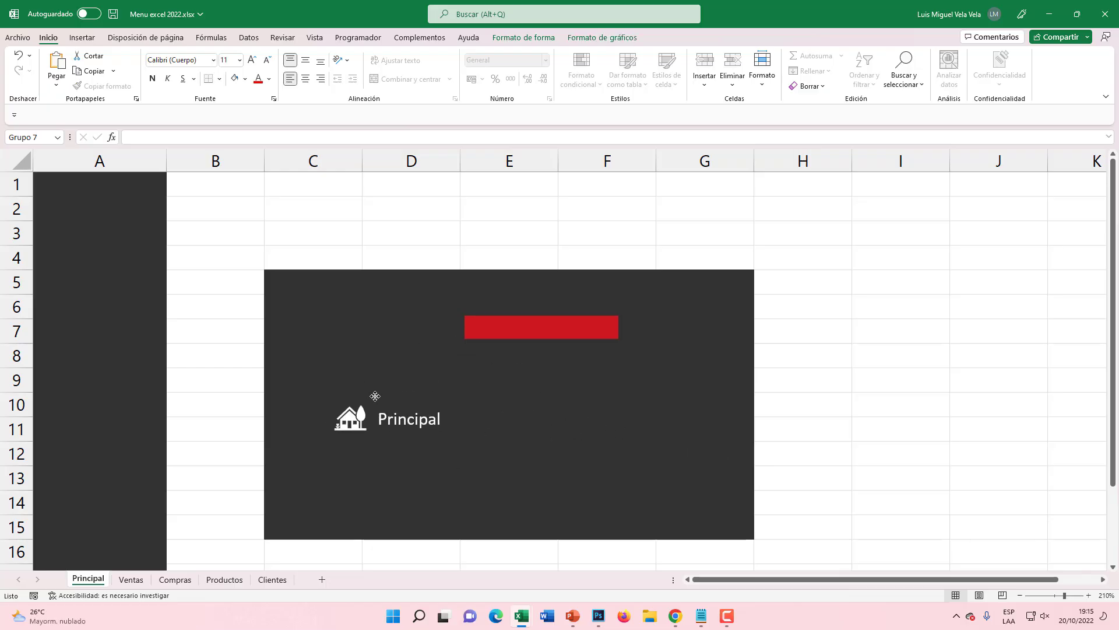
left_click_drag(395, 404, 375, 402)
left_click_drag(279, 272, 705, 504)
left_click(384, 411)
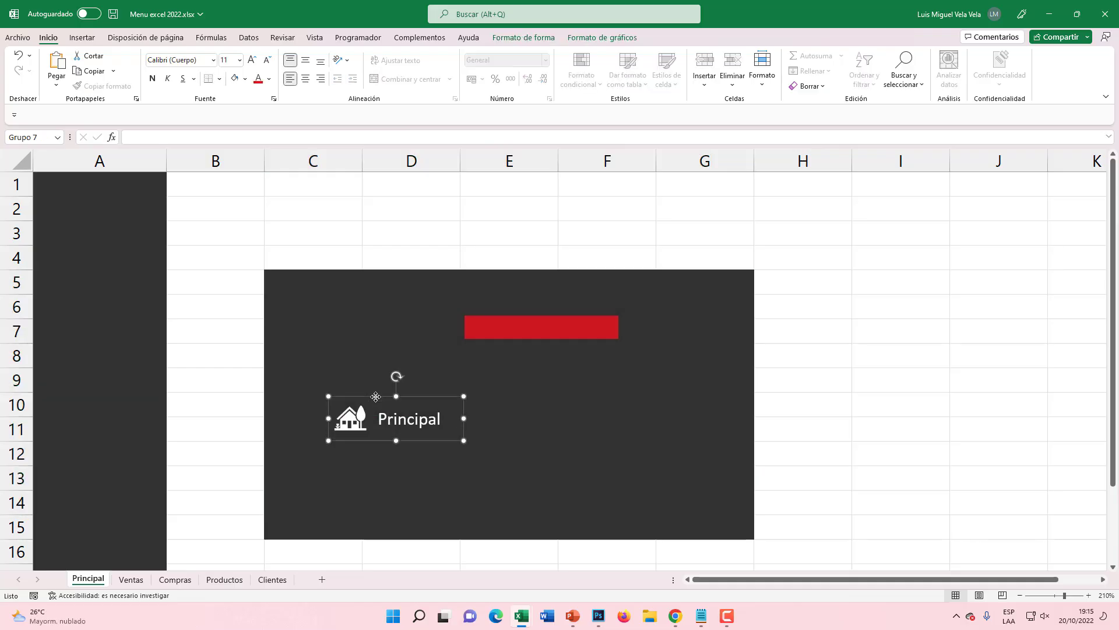
mouse_move(377, 397)
left_mouse_down()
mouse_move(108, 235)
mouse_move(85, 207)
left_mouse_up()
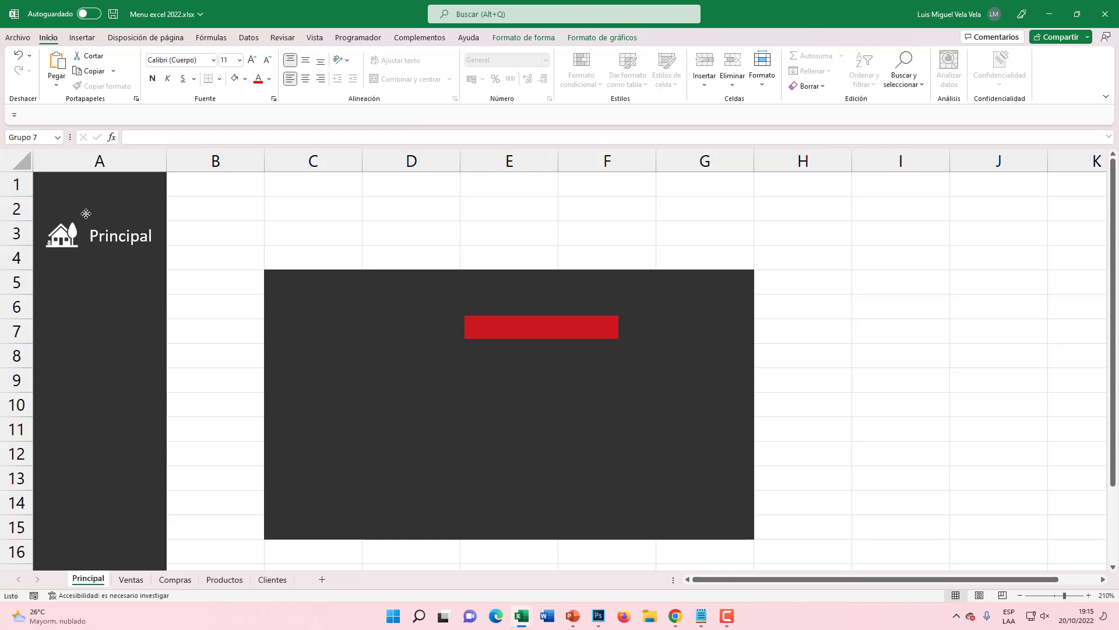
- Settle the Principal button at rows 3–4 and stack four aligned Ctrl+D copies down to row 10
left_click_drag(86, 207, 131, 258)
key("ctrl+d")
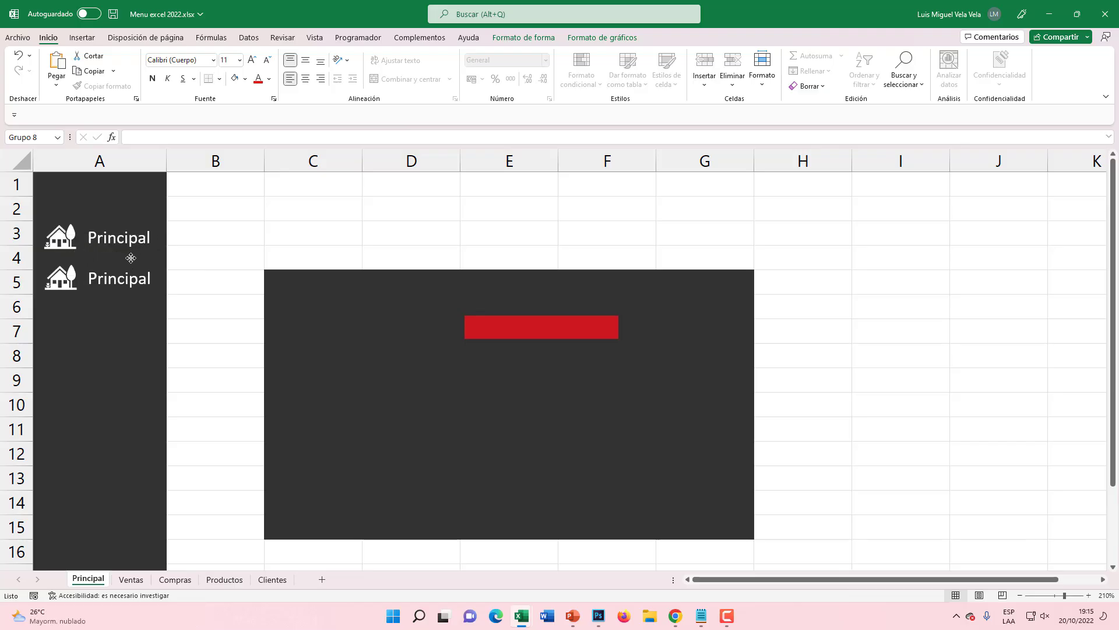
key("ctrl+d")
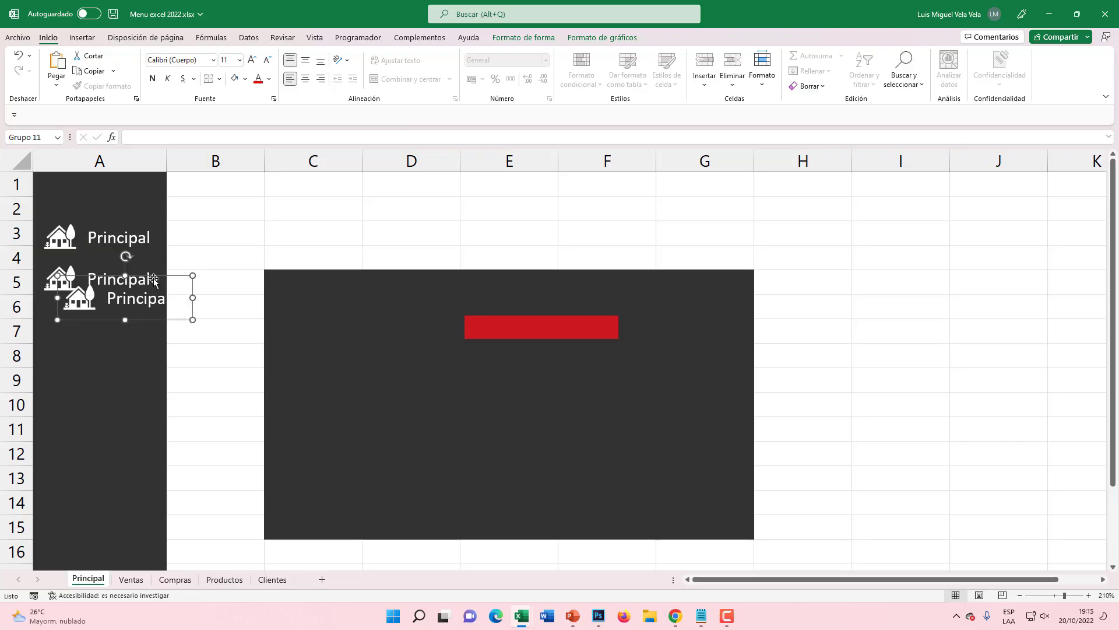
left_click_drag(153, 280, 134, 302)
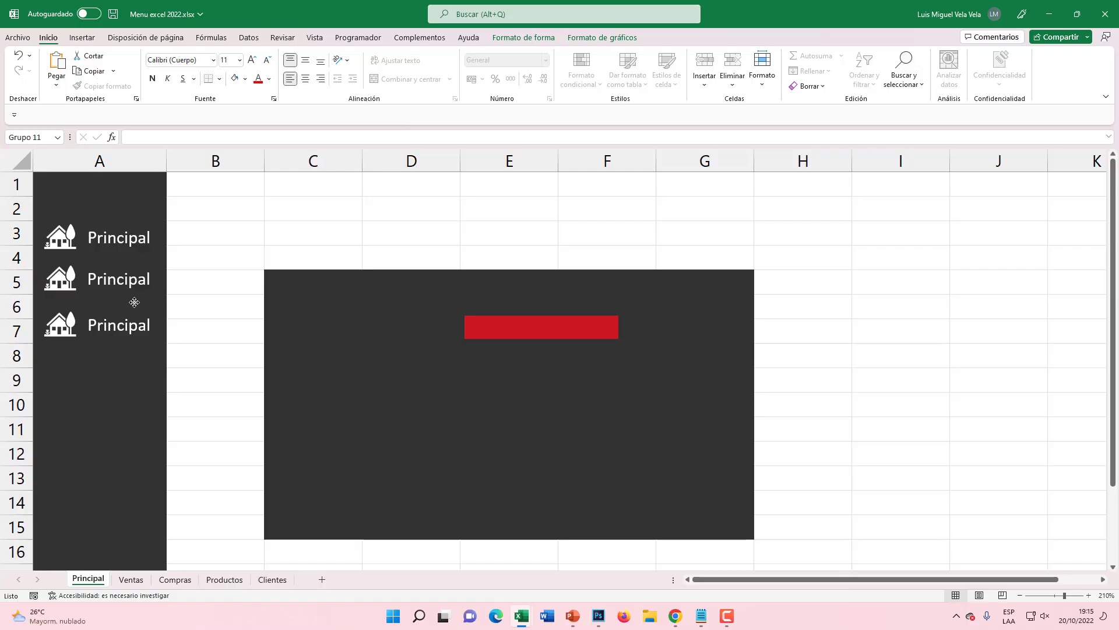
key("ctrl+d")
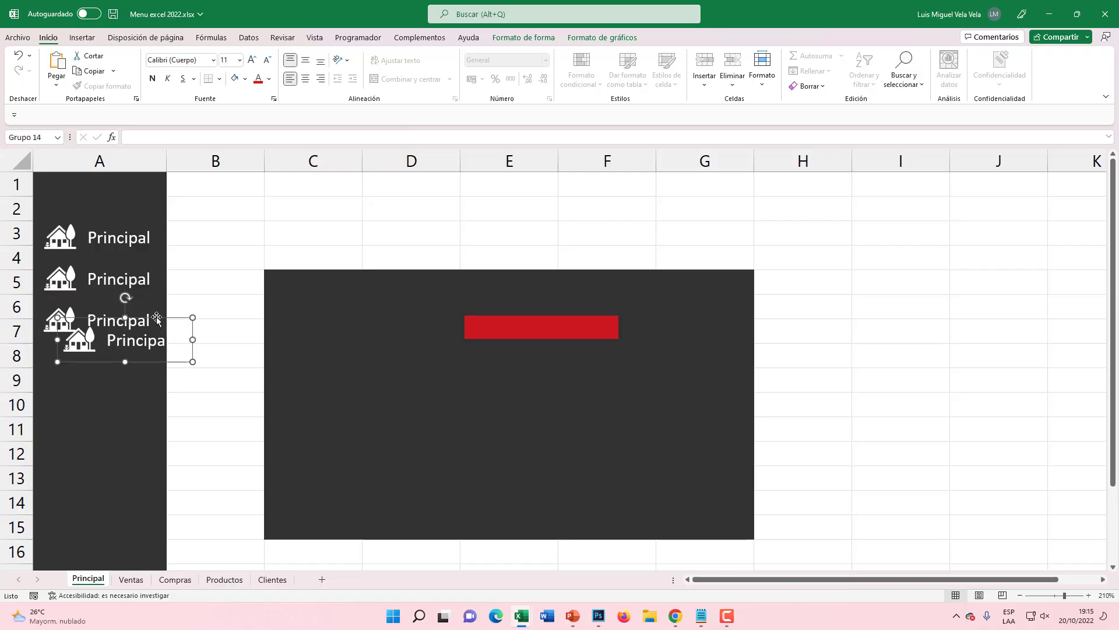
left_click_drag(156, 317, 135, 341)
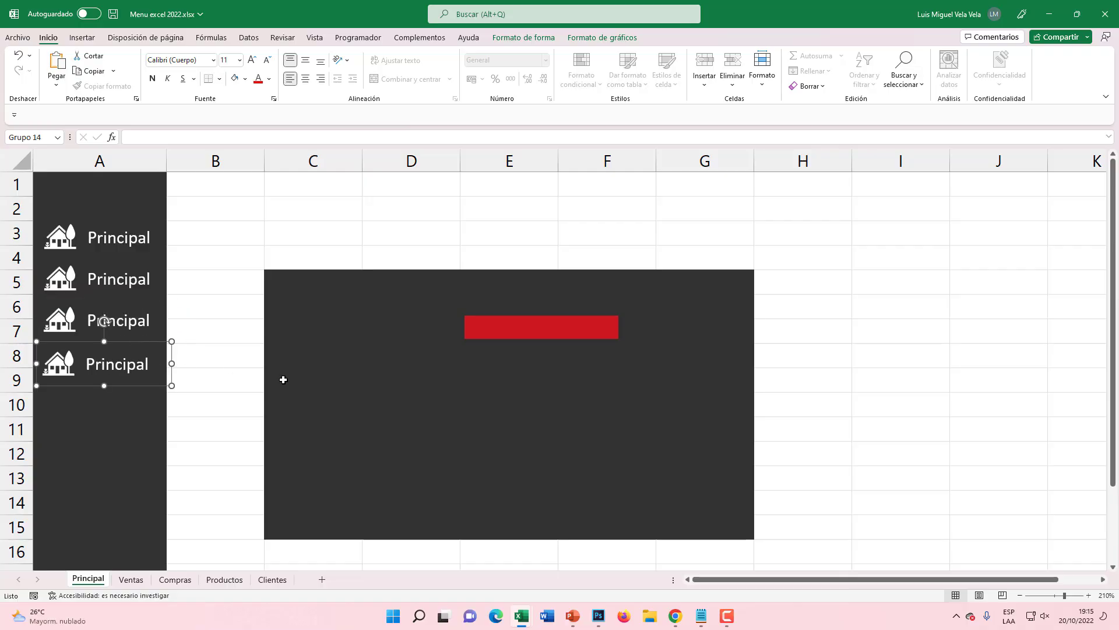
key("ctrl+d")
left_click_drag(163, 365, 142, 388)
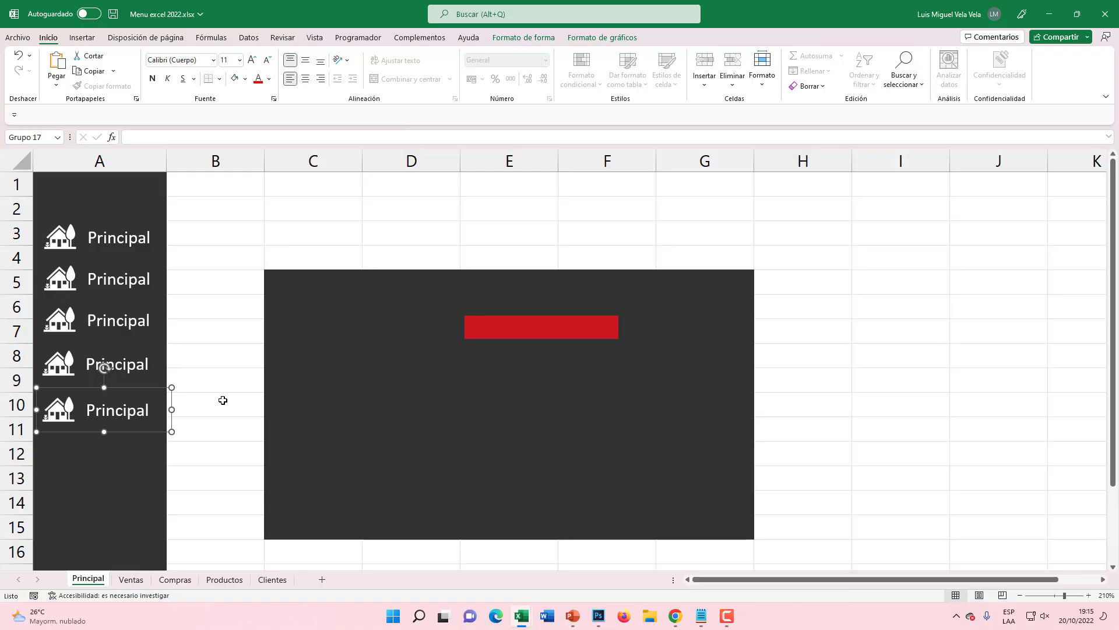
- Hyperlink the first sidebar button to the Principal sheet
left_click(107, 238)
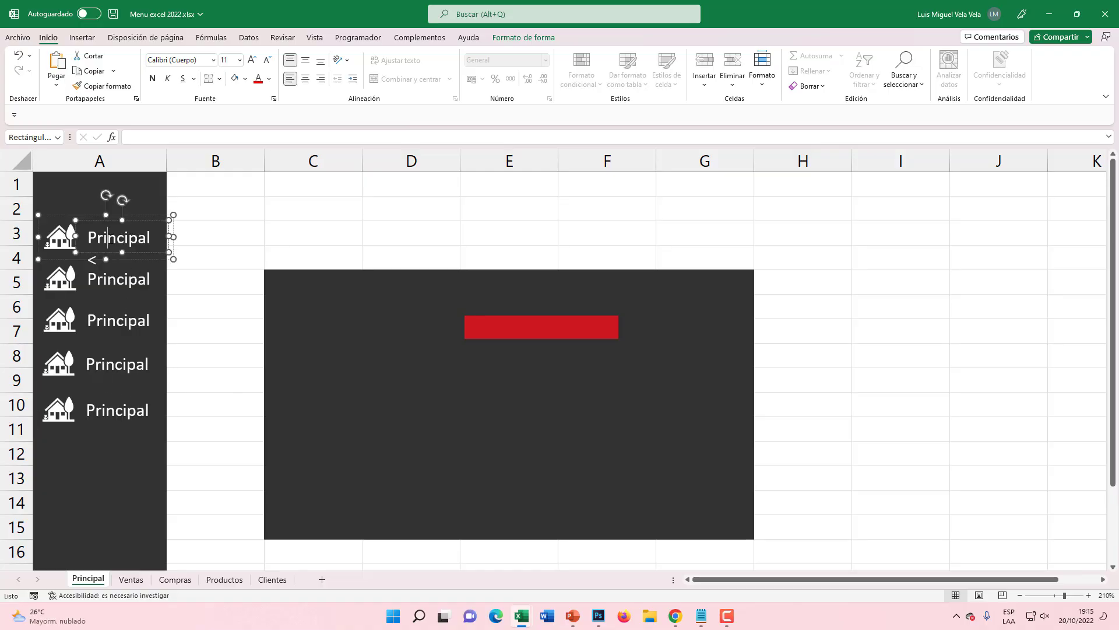
left_click(105, 215)
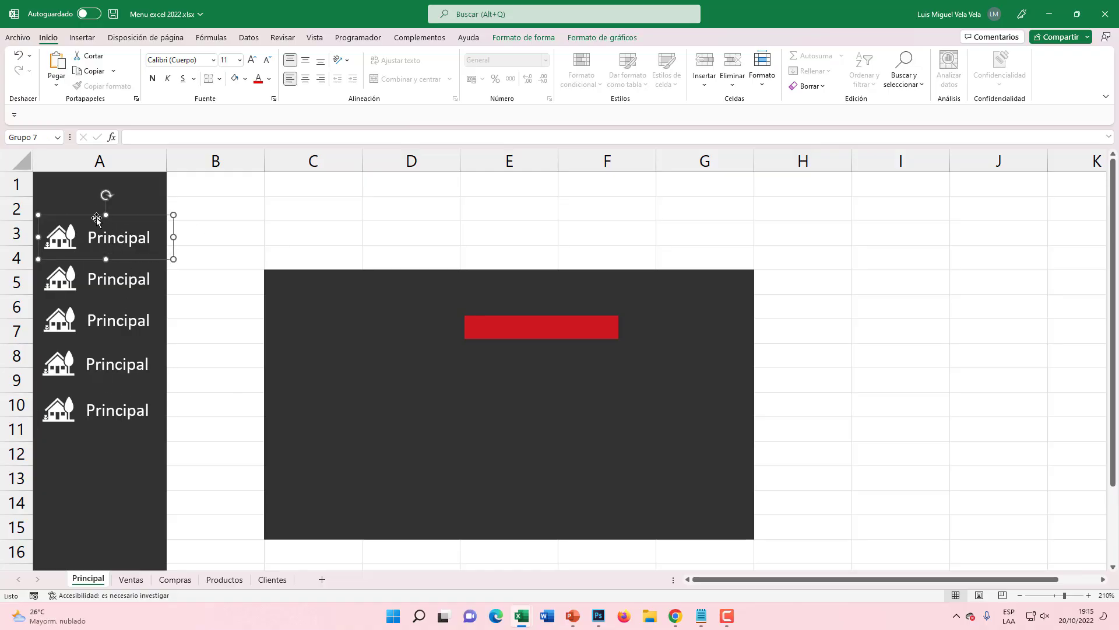
left_click_drag(96, 216, 94, 219)
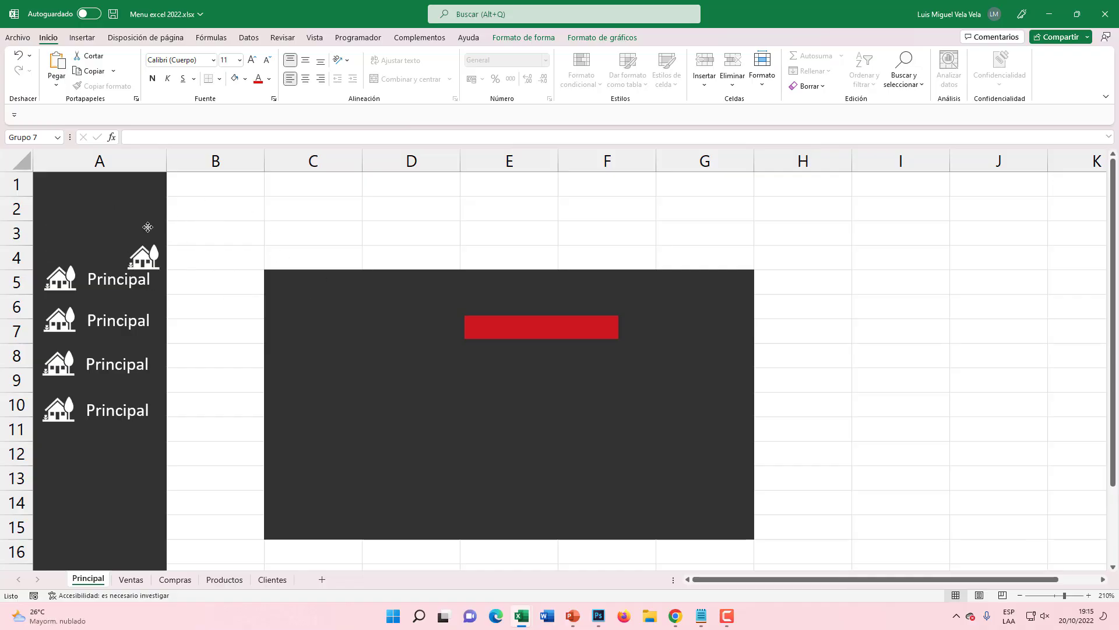
right_click(87, 217)
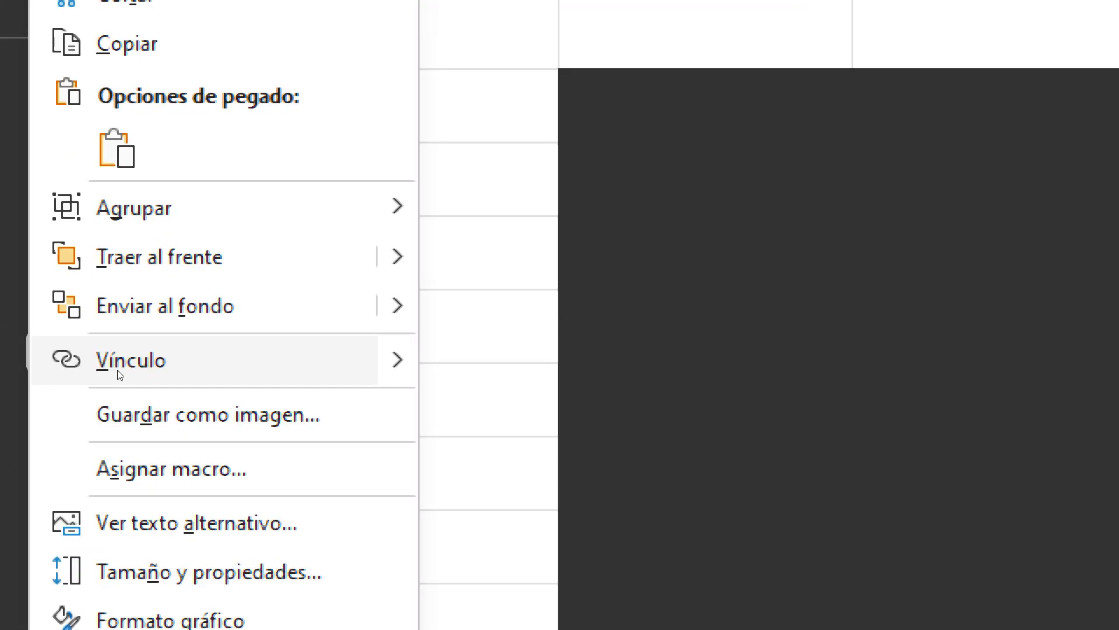
left_click(119, 367)
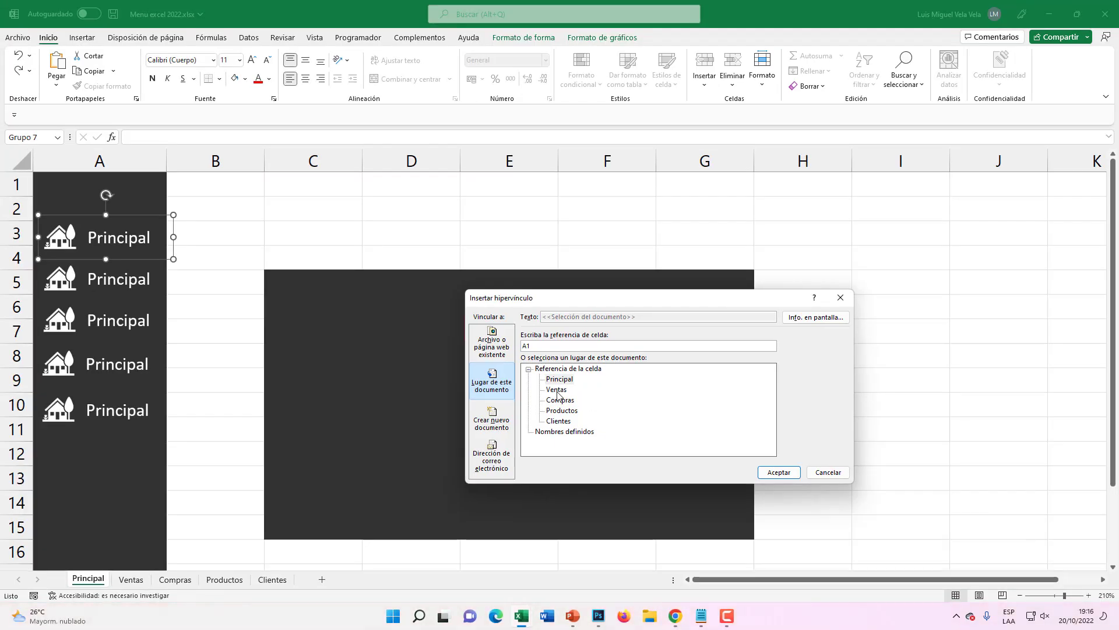
left_click(572, 381)
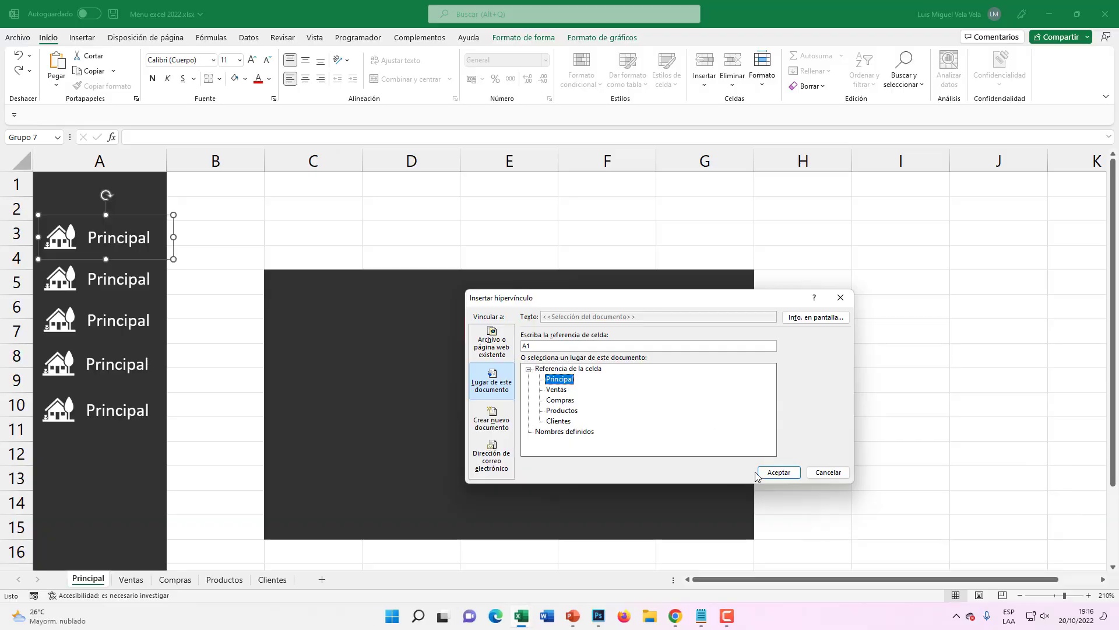
left_click(758, 473)
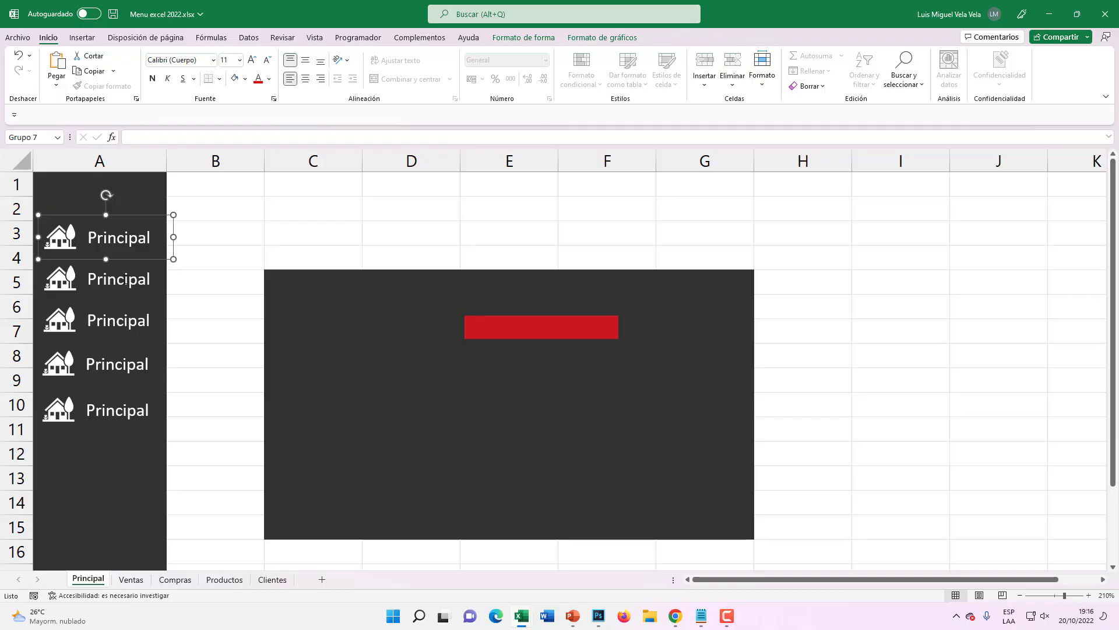
- Hyperlink the second button to the Ventas sheet and the third to Compras
double_click(122, 274)
left_click(118, 257)
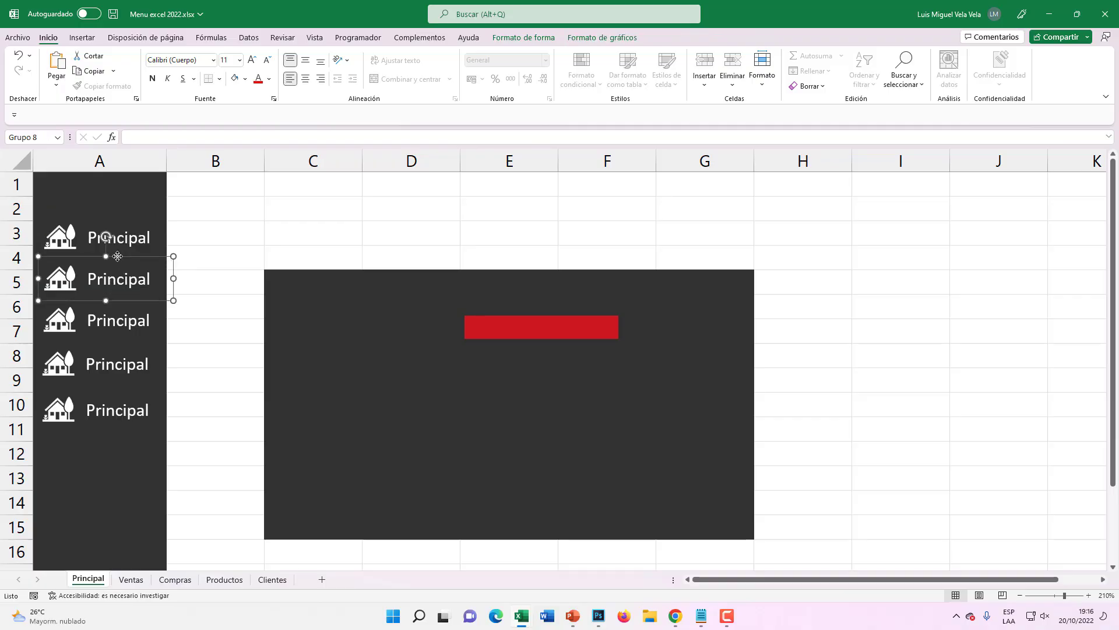
right_click(118, 257)
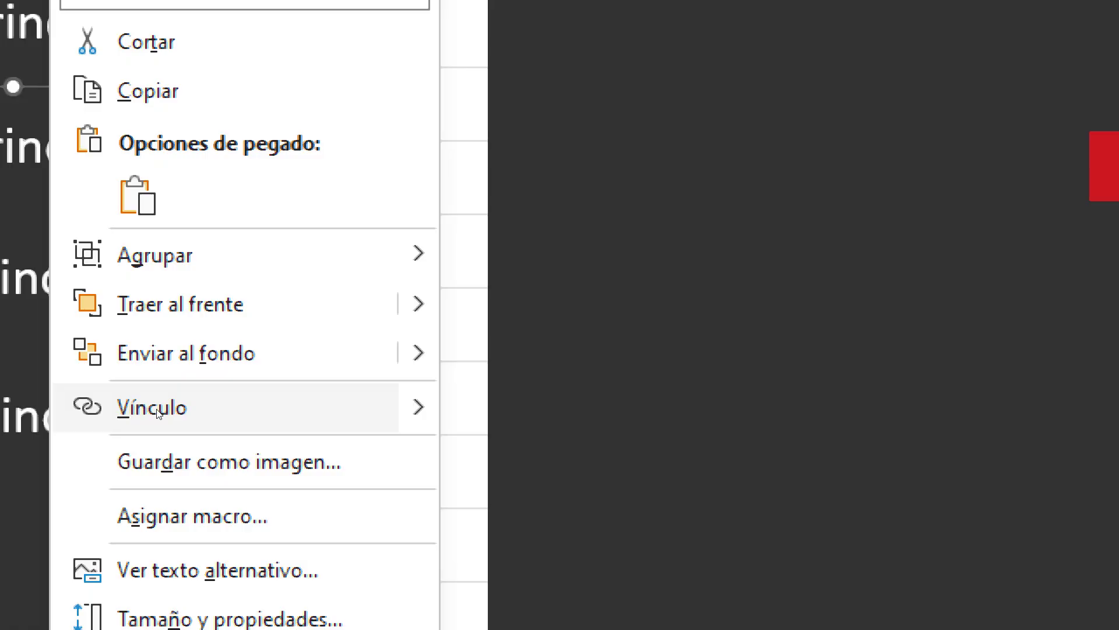
left_click(156, 409)
left_click(557, 389)
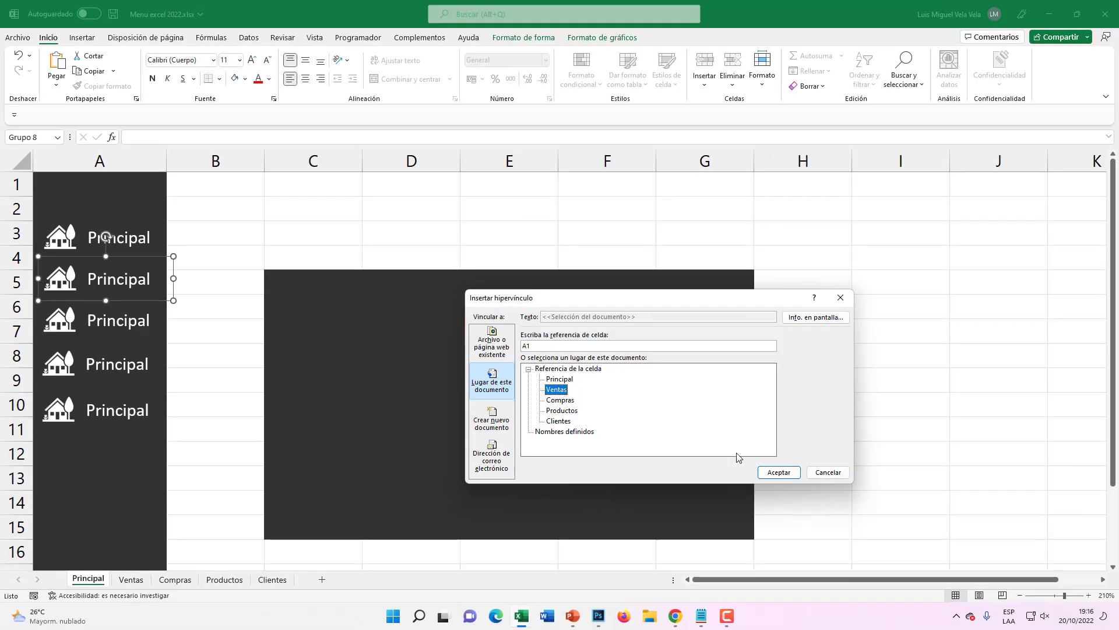
left_click(776, 471)
left_click(110, 322)
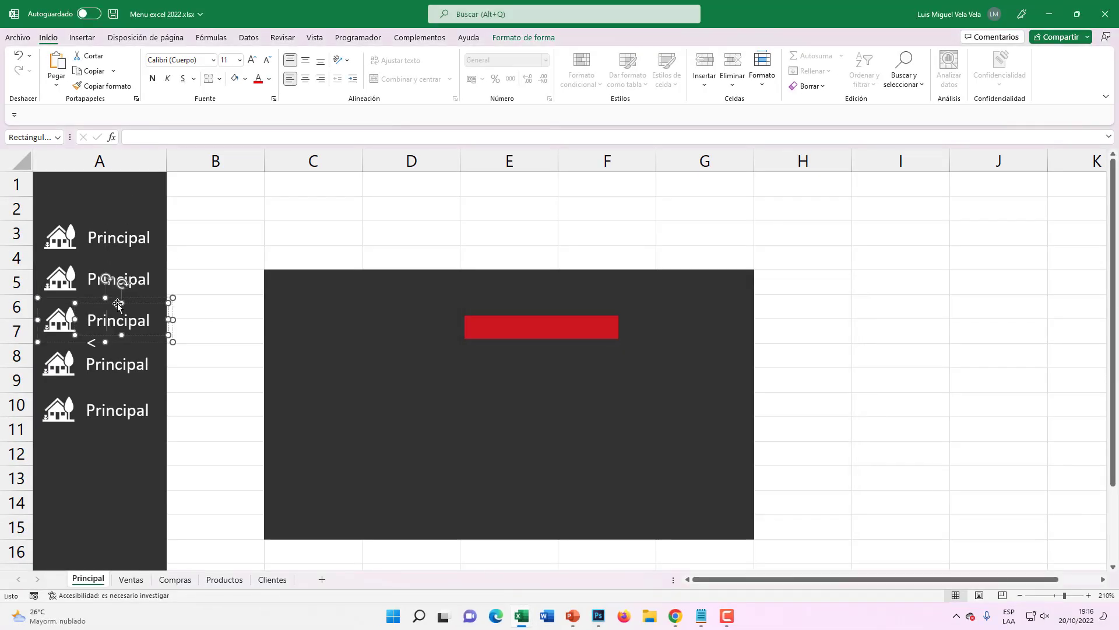
right_click(116, 299)
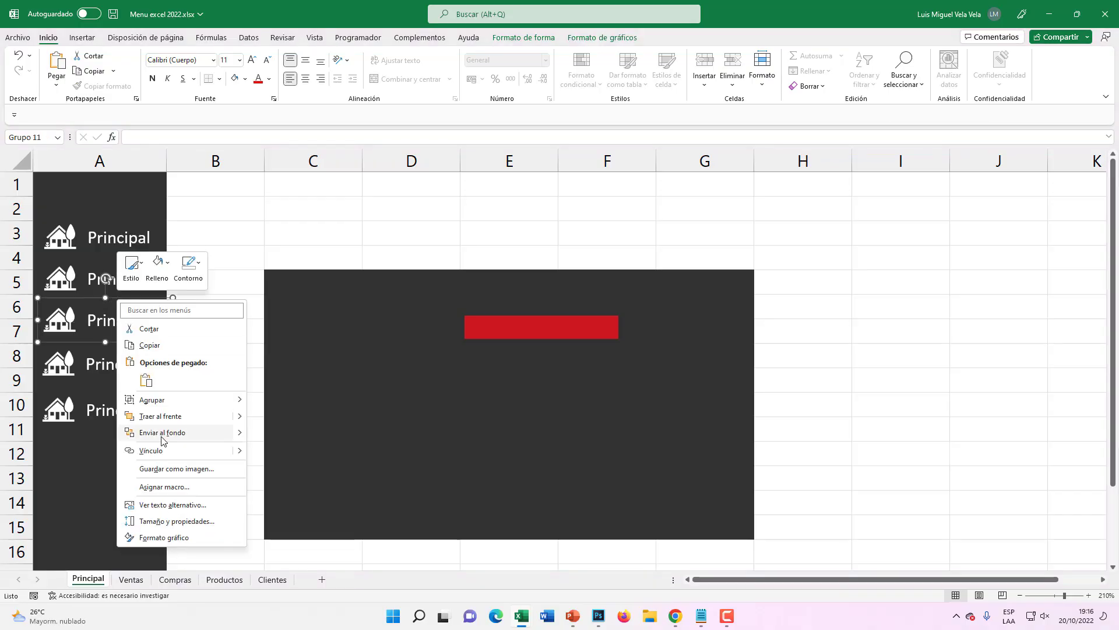
left_click(151, 451)
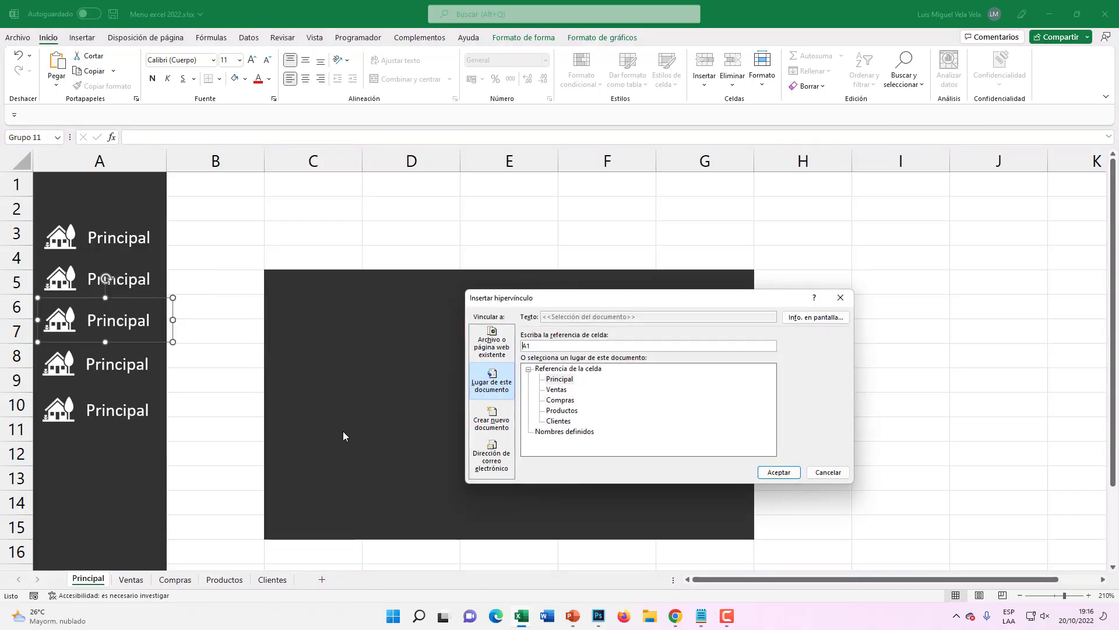
left_click(560, 400)
left_click(779, 472)
- Hyperlink the fourth button to the Productos sheet and the fifth to Clientes
left_click(124, 355)
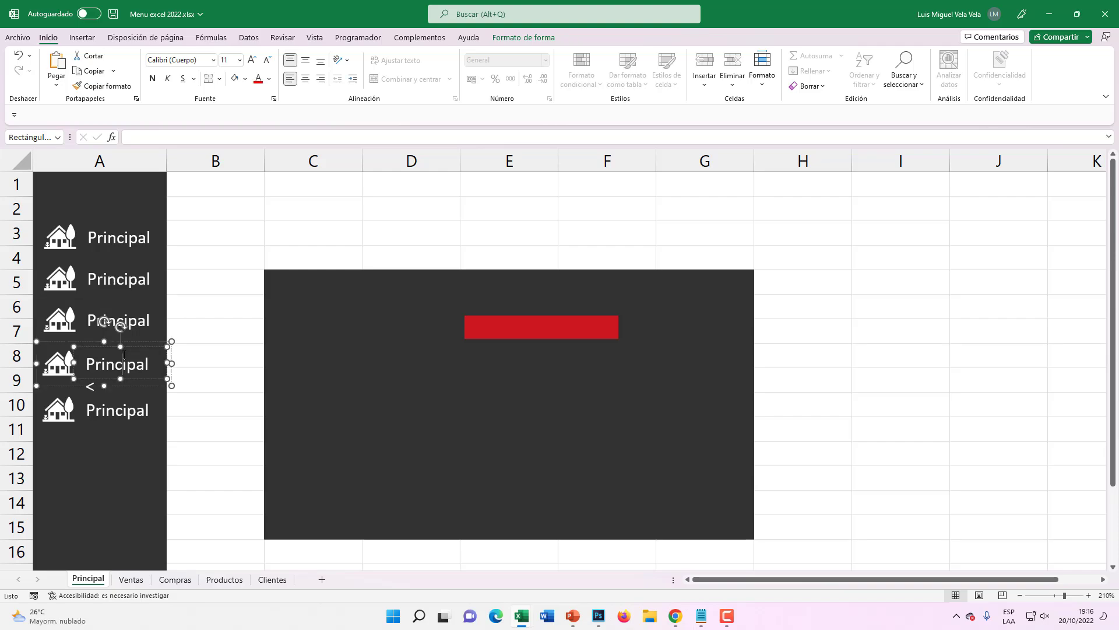
right_click(112, 343)
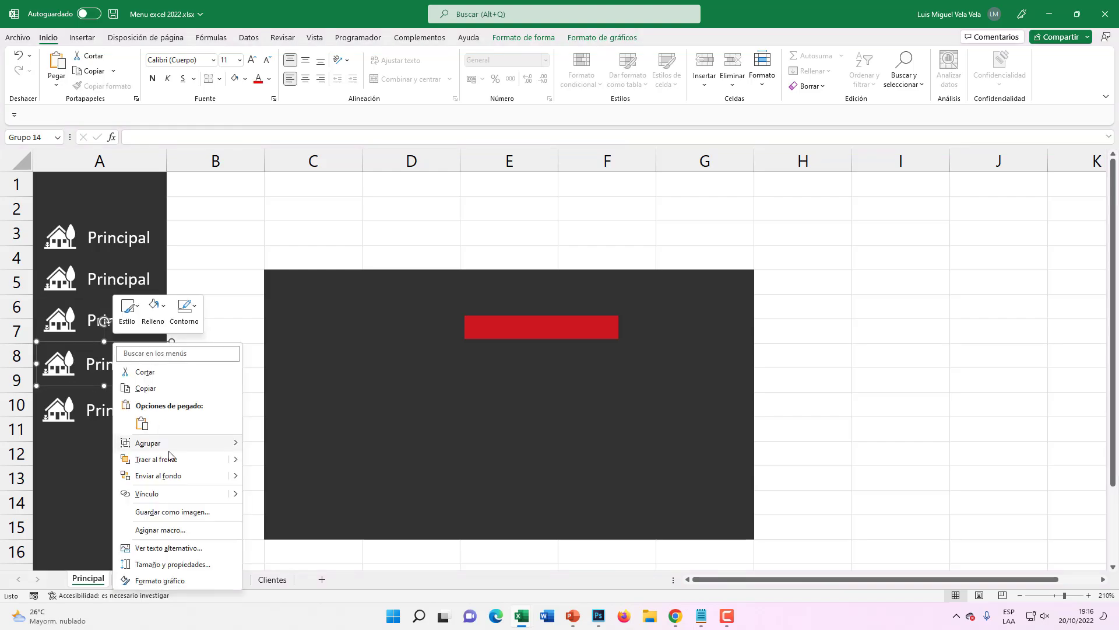
left_click(150, 499)
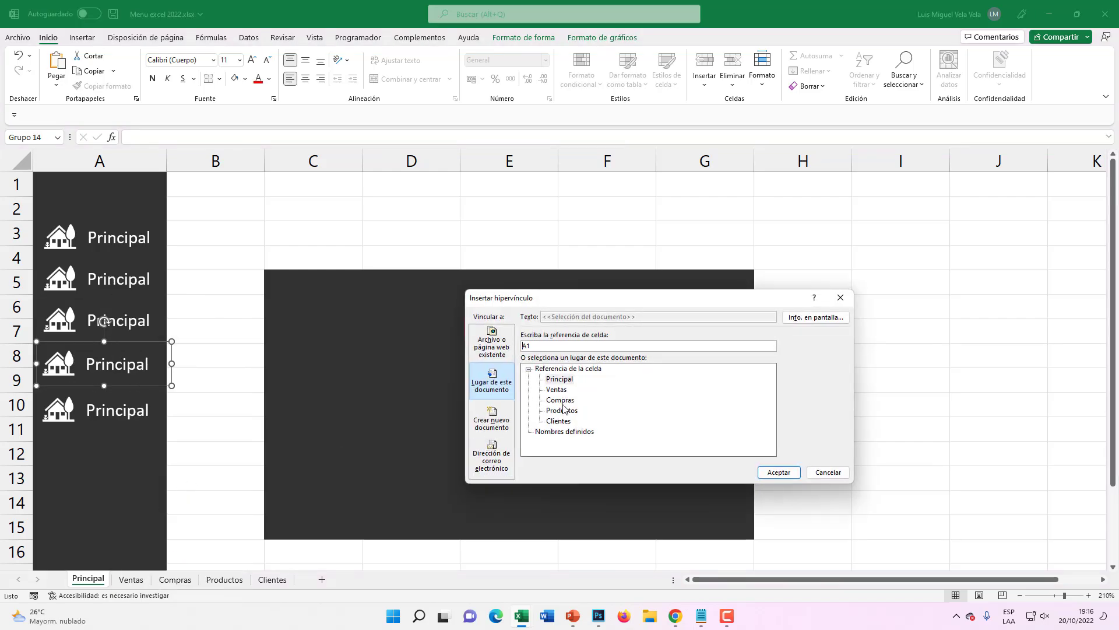
left_click(563, 408)
left_click(779, 472)
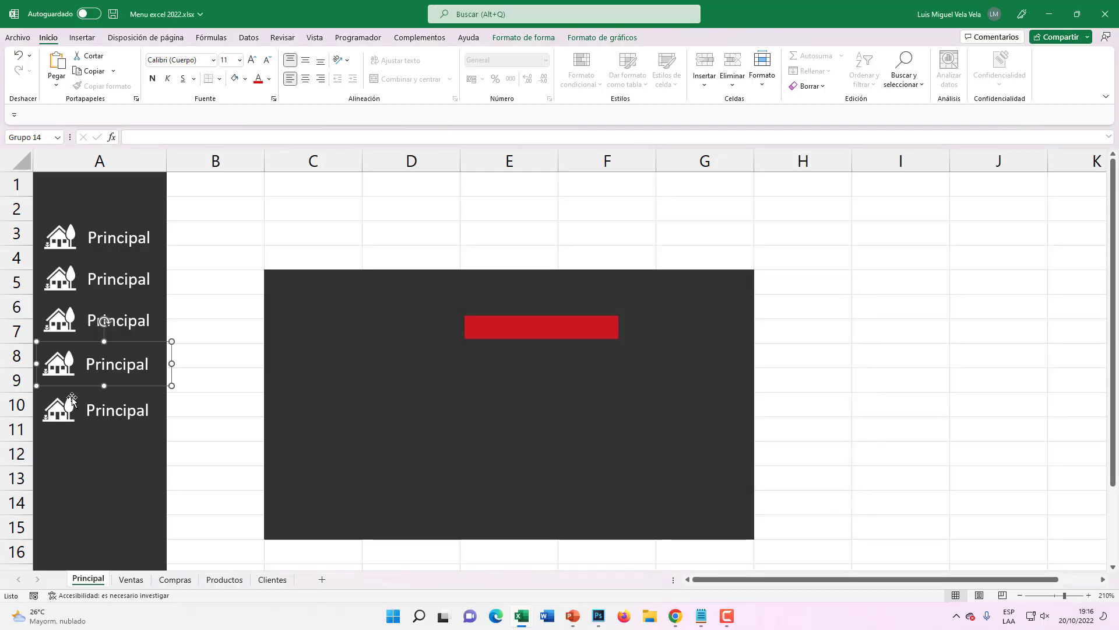
double_click(96, 411)
right_click(114, 390)
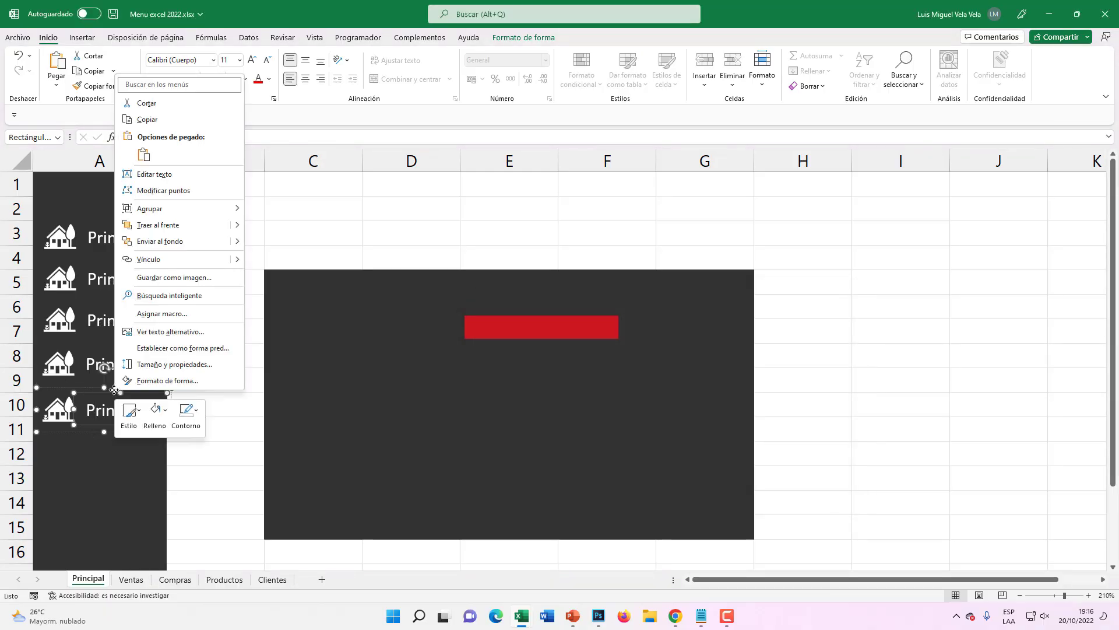
left_click(150, 259)
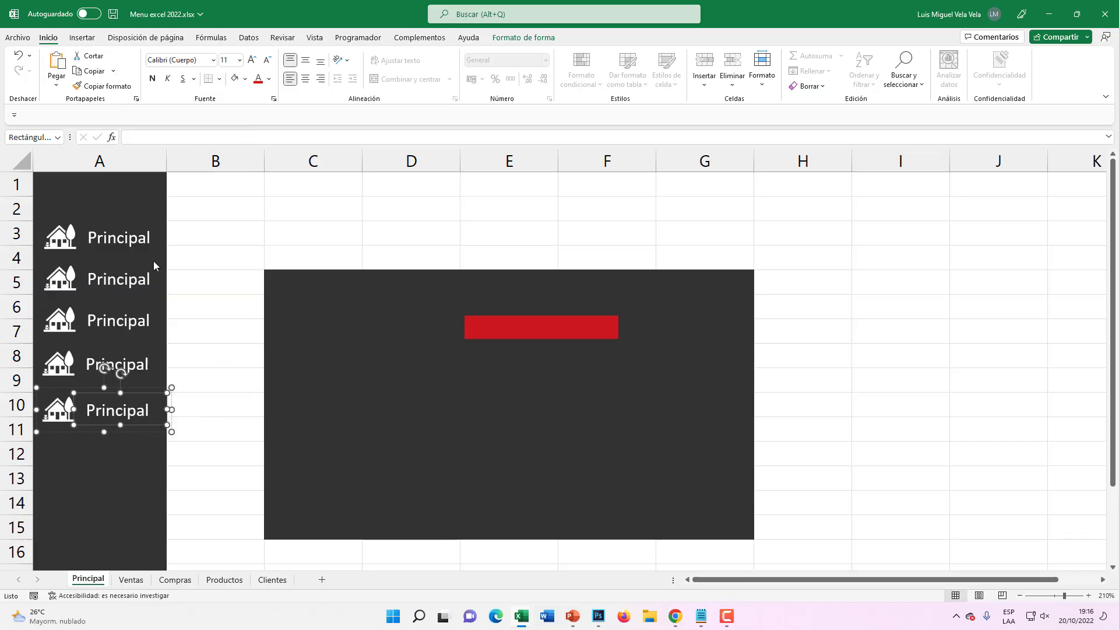
left_click(558, 421)
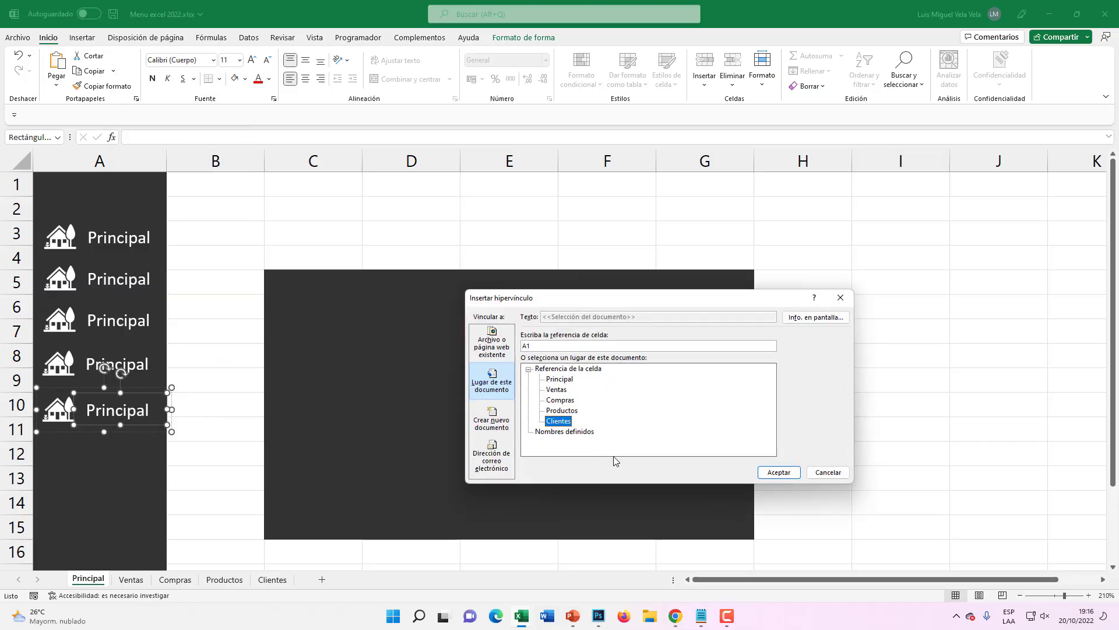
left_click(779, 472)
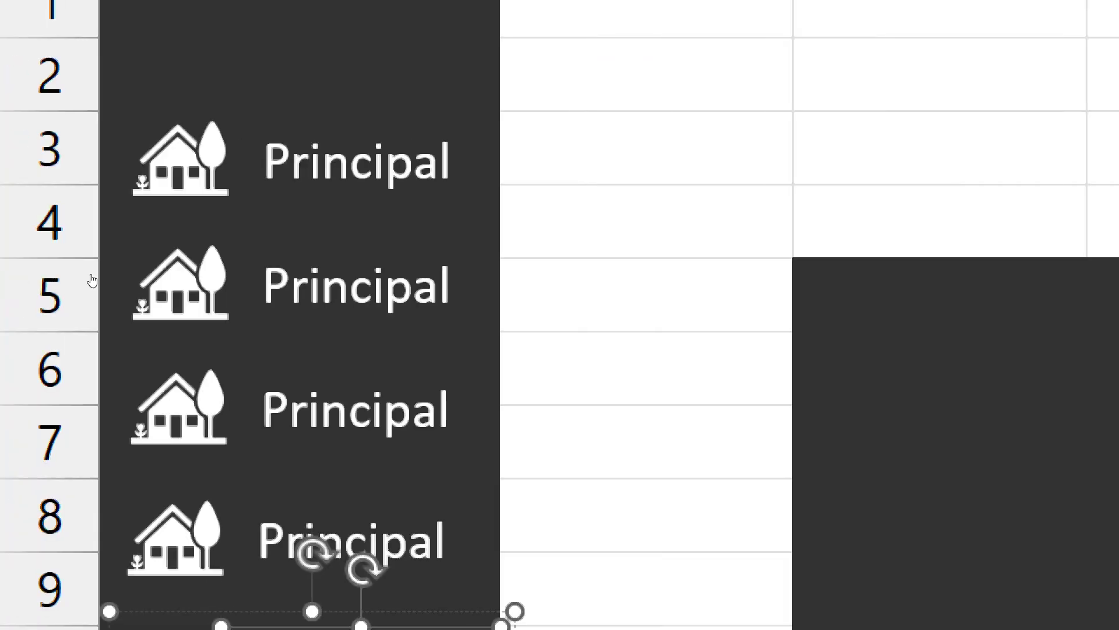
- Replace the second button's Principal label with 'Ventas'
right_click(129, 279)
key("Escape")
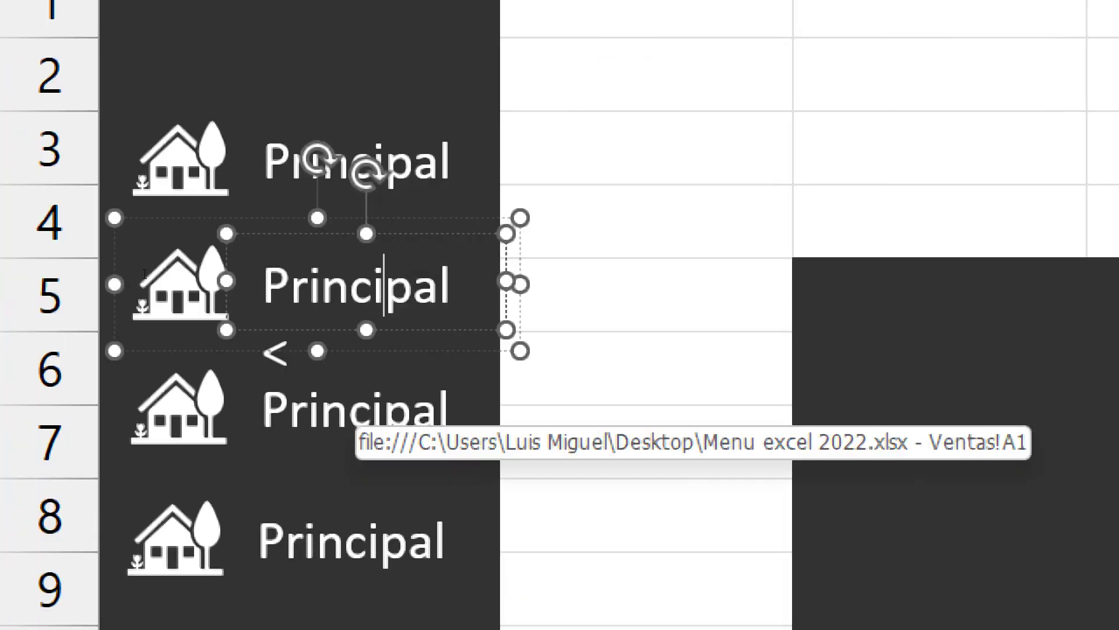
left_click_drag(441, 286, 93, 278)
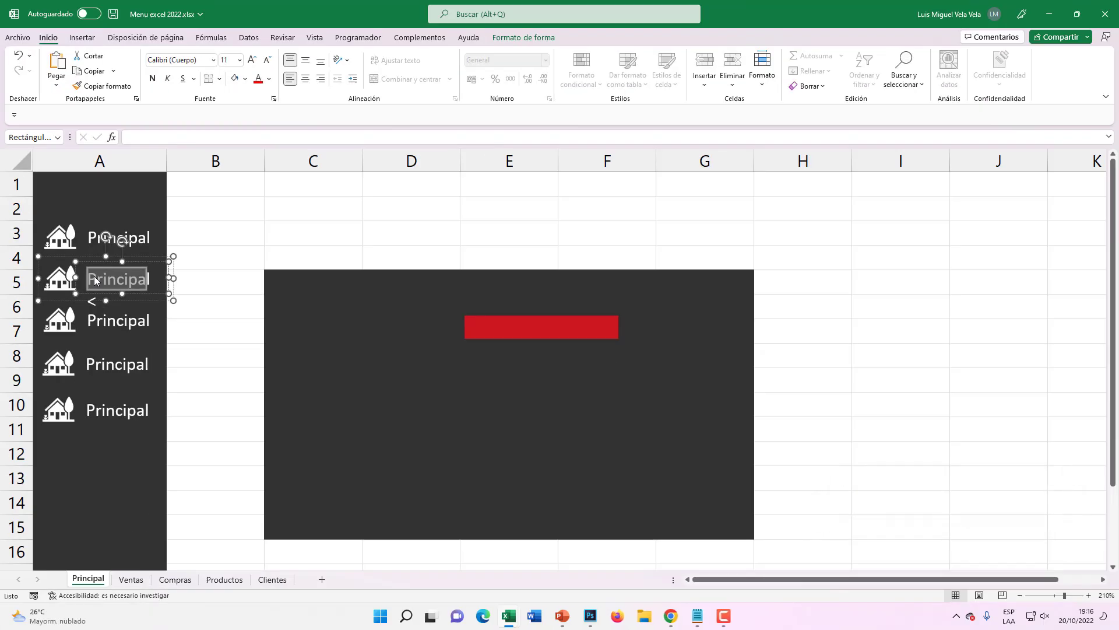
key("BackSpace")
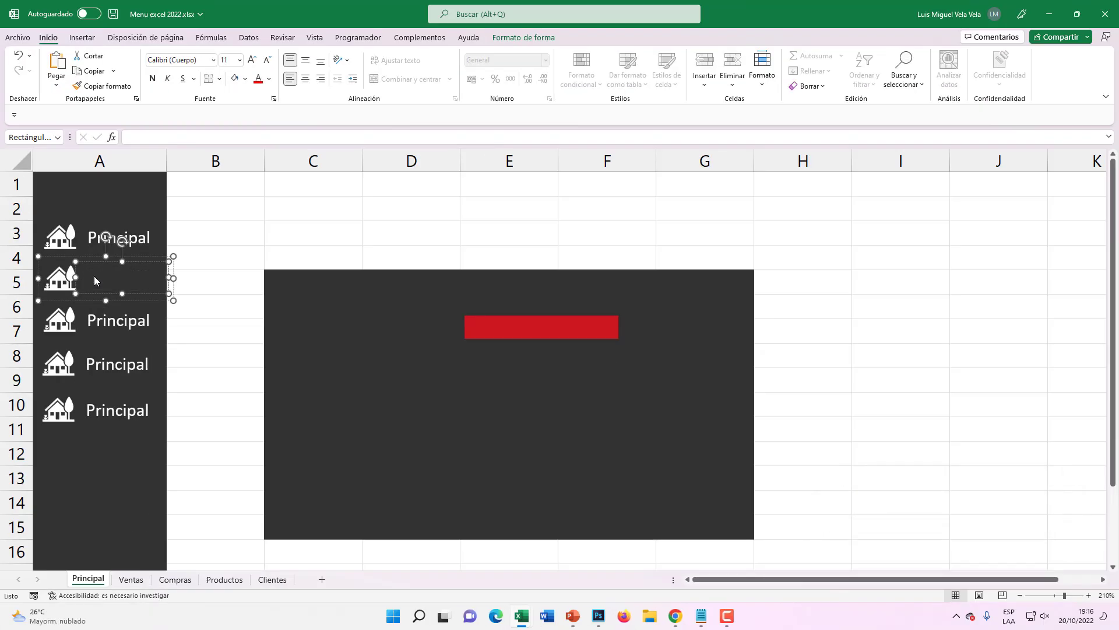
type("Ventas")
key("BackSpace")
key("BackSpace")
key("BackSpace")
key("BackSpace")
key("BackSpace")
type("ent")
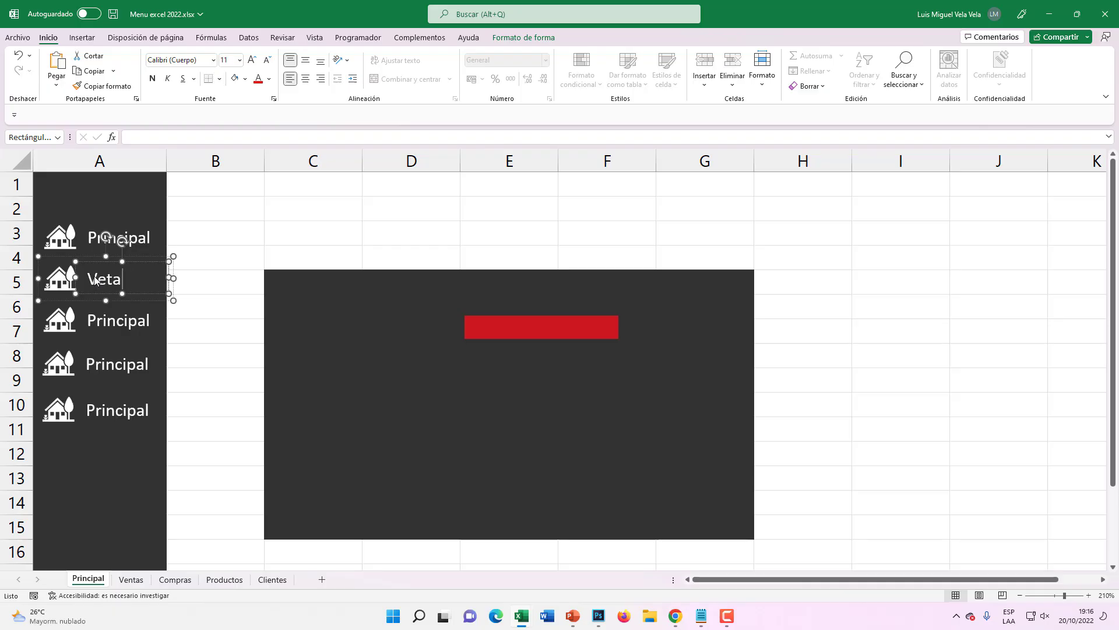
key("BackSpace")
key("BackSpace")
type("ntas")
- Relabel the third button as 'Compras'
left_click(106, 318)
right_click(107, 318)
left_click(107, 320)
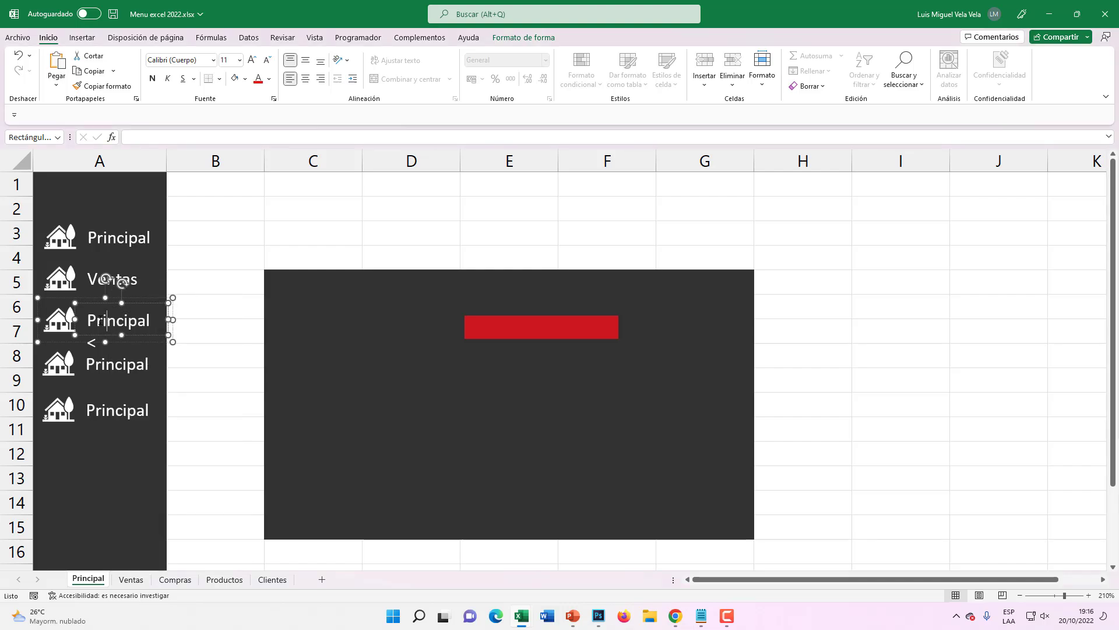
key("Home")
key("Delete")
key("Delete")
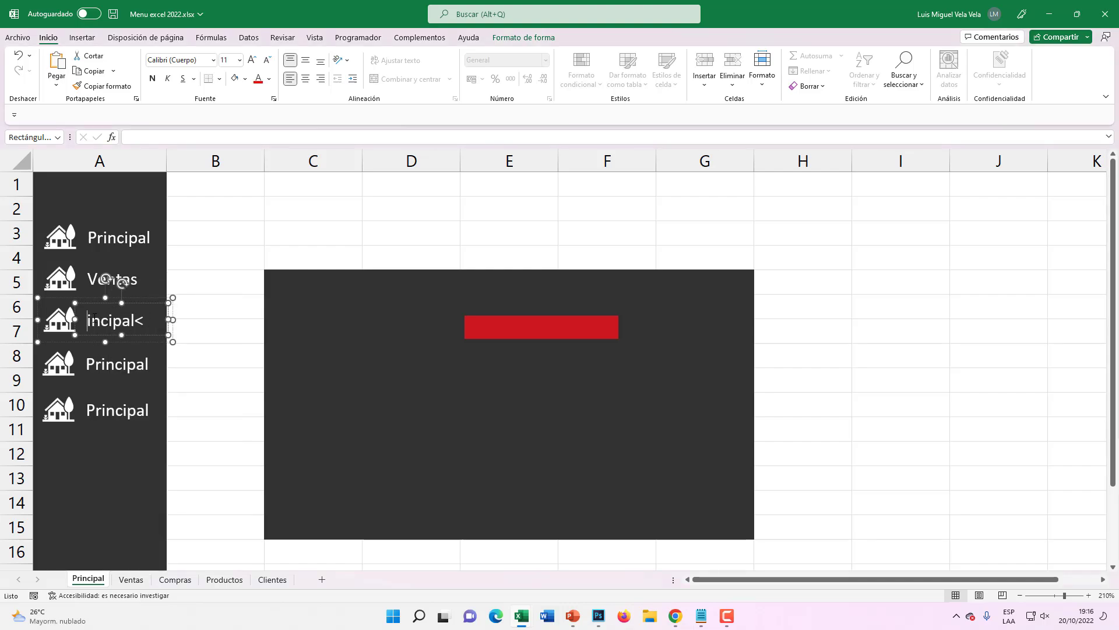
key("Delete")
key("Delete")
key("Delete")
key("Delete")
key("Delete")
key("Delete")
type("Compras")
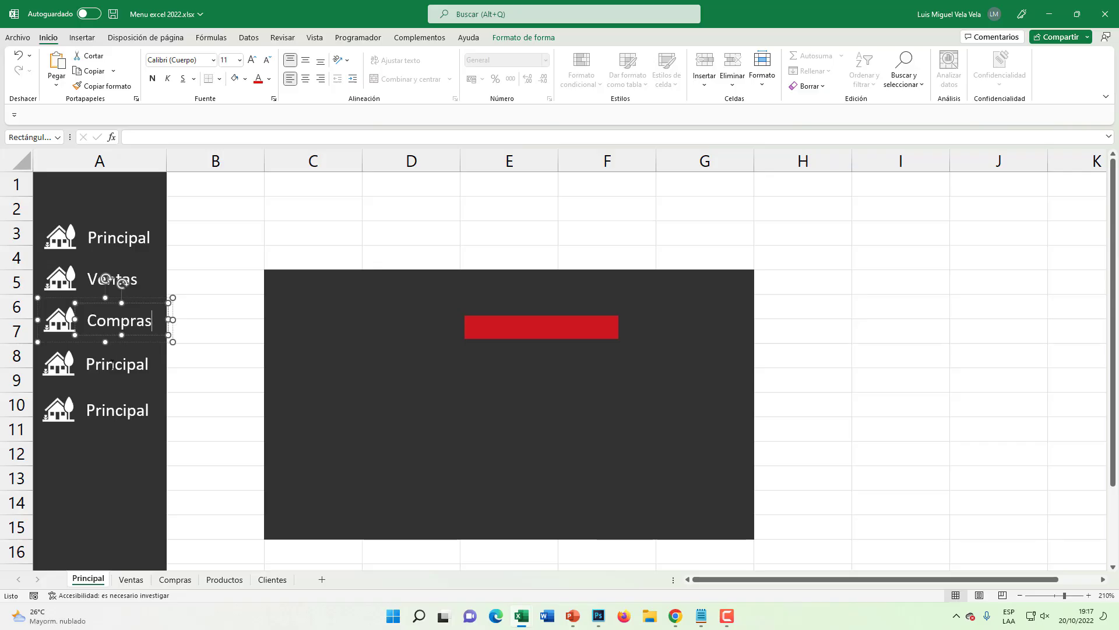
- Relabel the fourth button 'Productos', widened to one line, and the fifth 'Clientes'
right_click(112, 366)
left_click(115, 365)
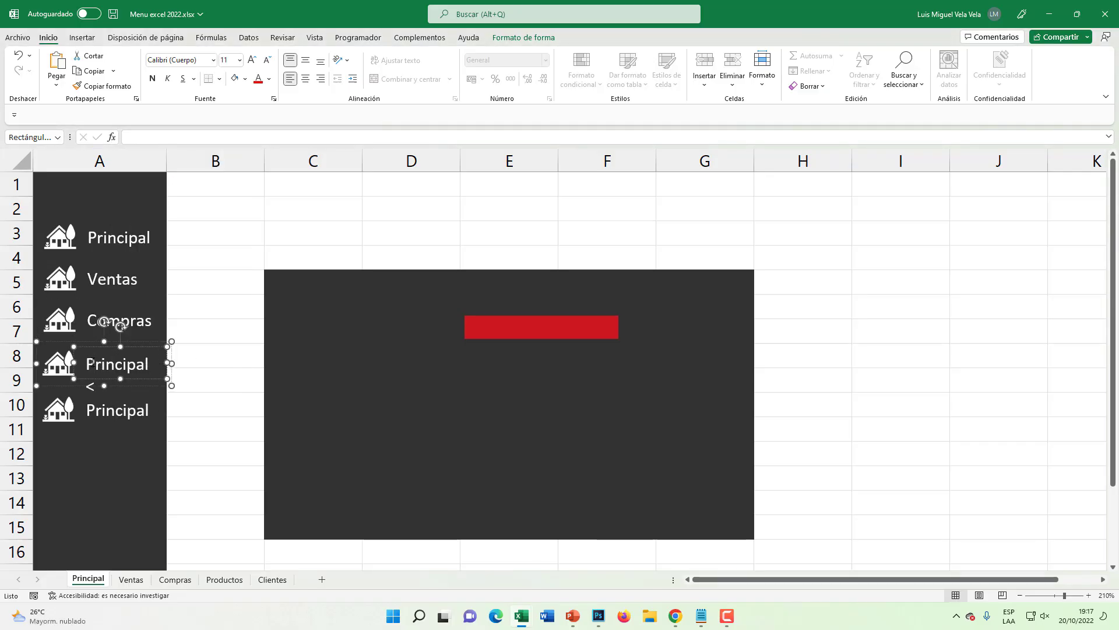
key("Delete")
key("Delete")
key("Delete")
key("Delete")
key("Delete")
key("Delete")
key("Delete")
key("Delete")
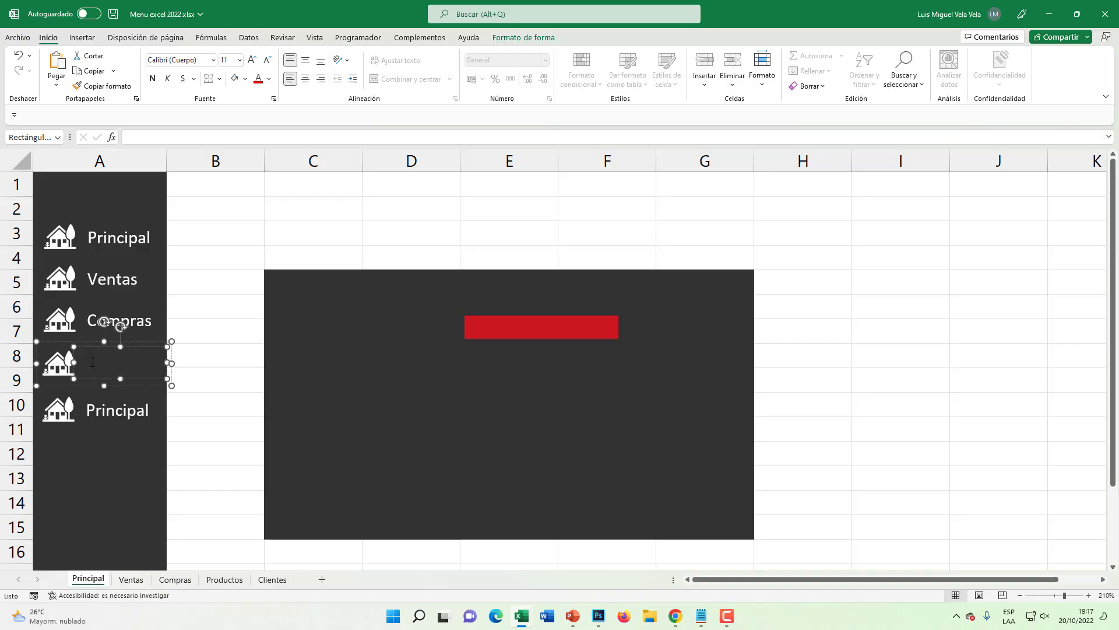
type("Productos")
left_click_drag(167, 363, 175, 362)
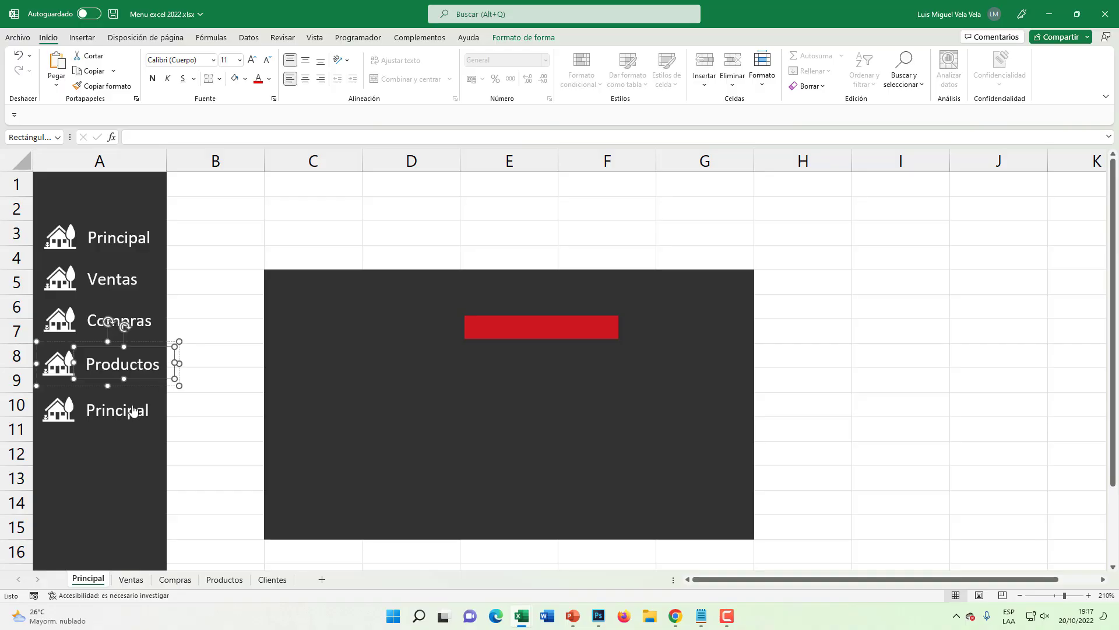
right_click(116, 412)
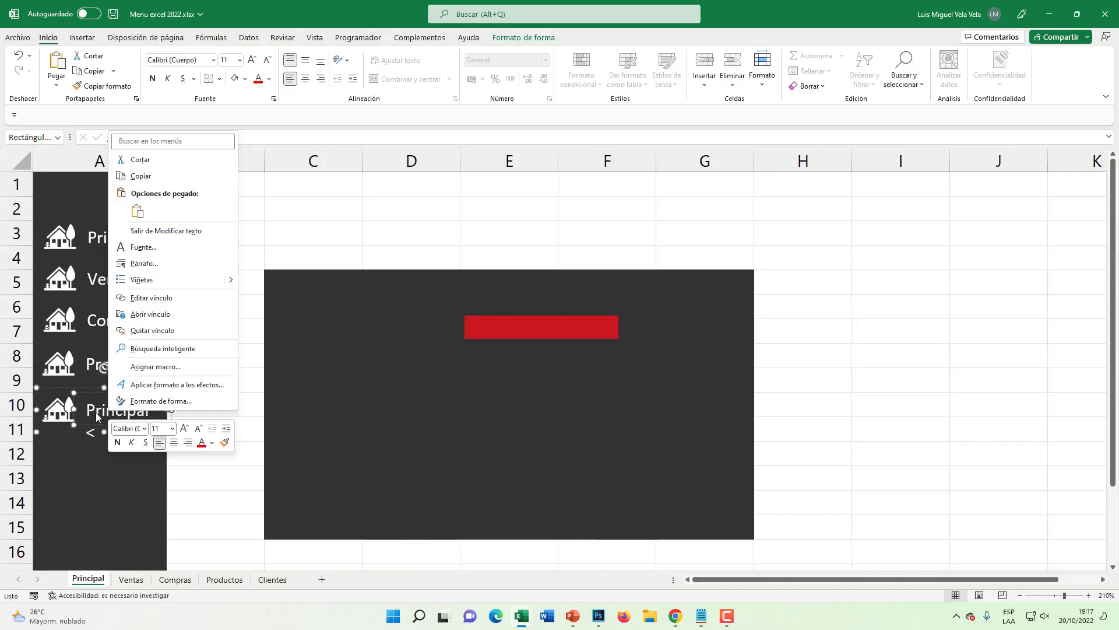
left_click(96, 416)
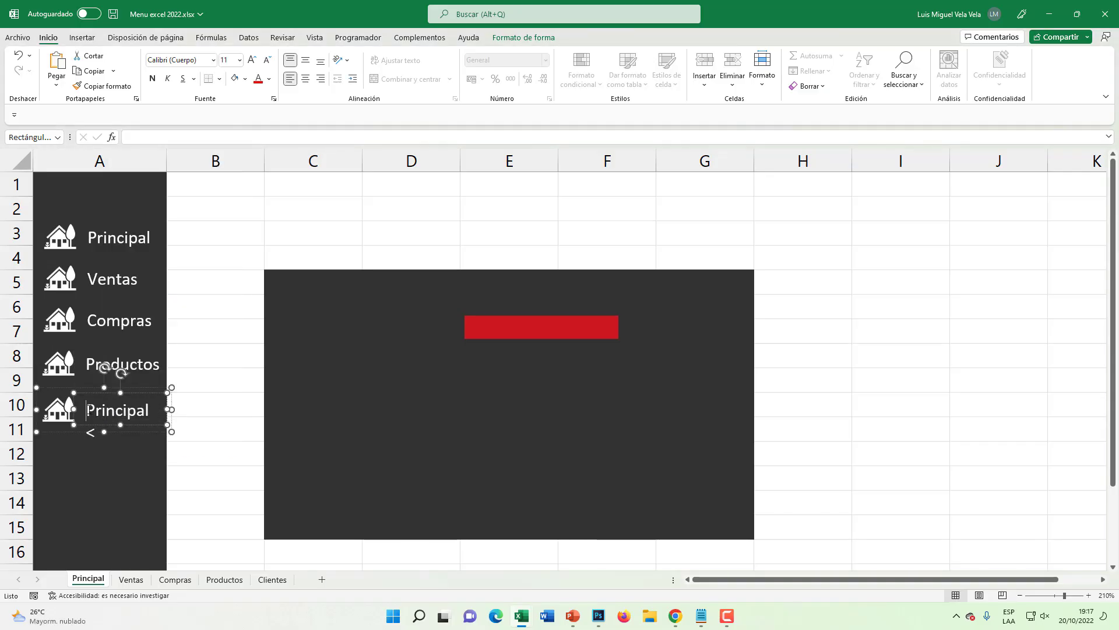
key("Delete")
key("Delete")
key("Delete")
key("Delete")
key("Delete")
key("Delete")
key("Delete")
key("Delete")
key("Delete")
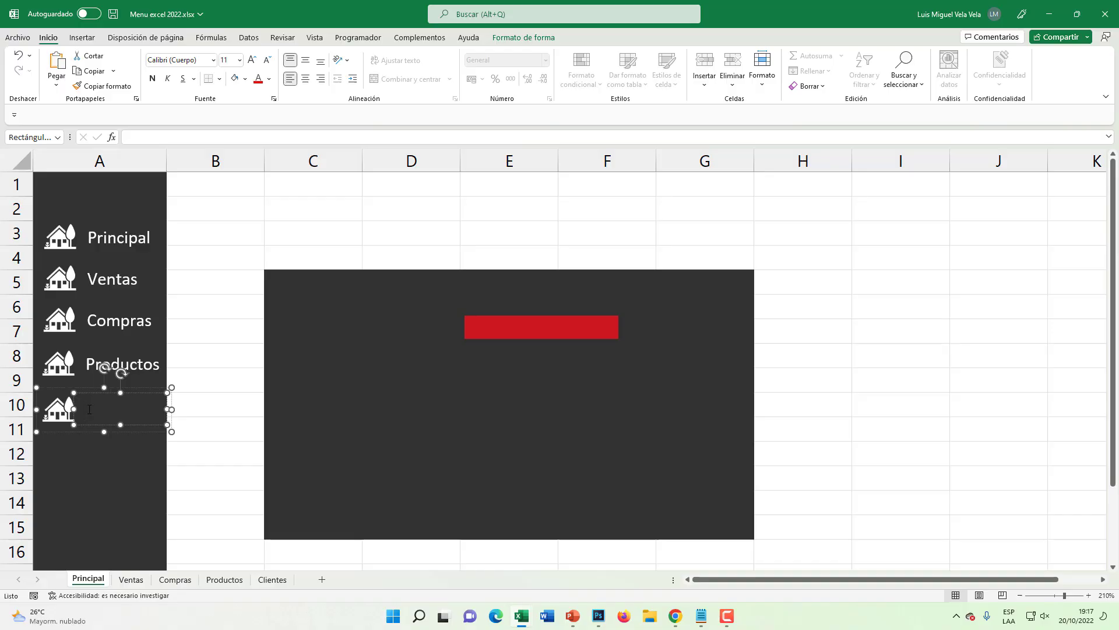
type("Clientes")
left_click(193, 290)
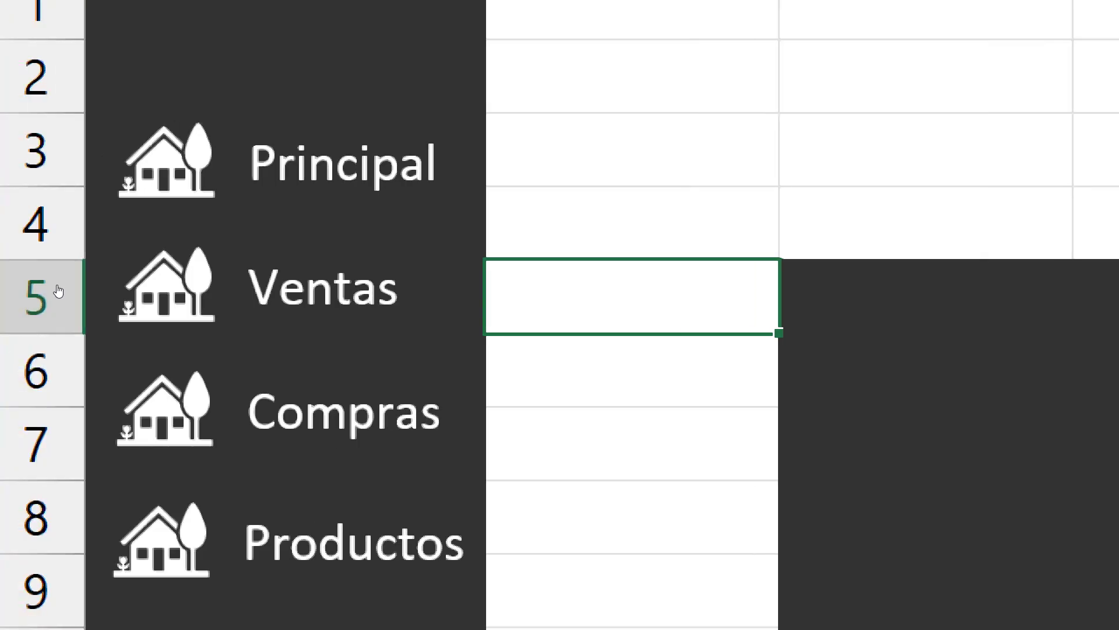
- Bring up the context menus for the Ventas button and its label, then dismiss them
right_click(50, 284)
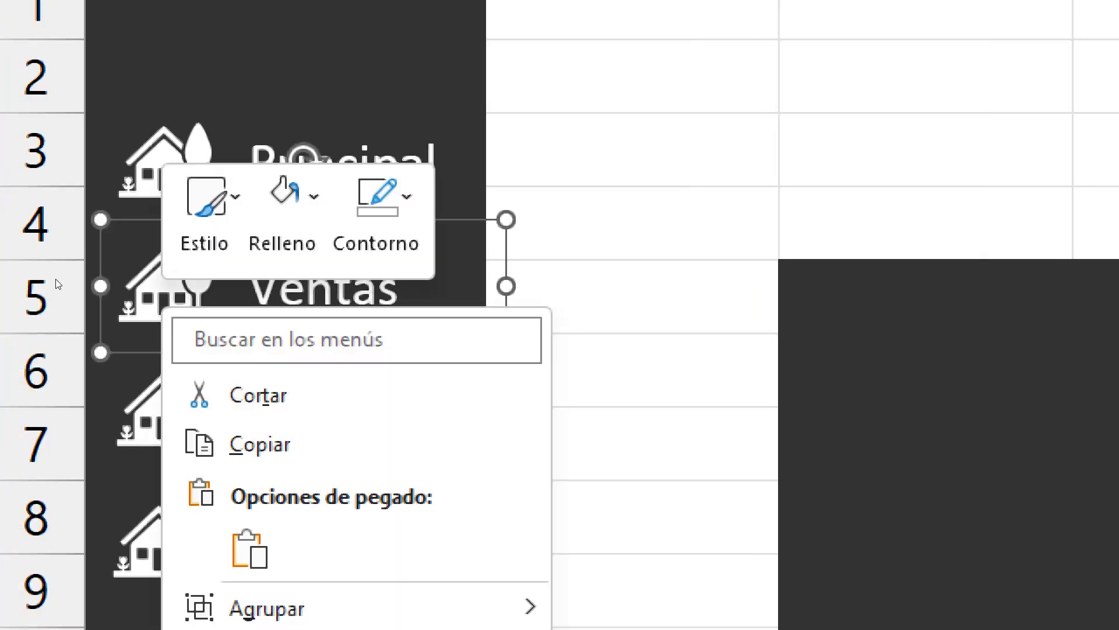
key("Escape")
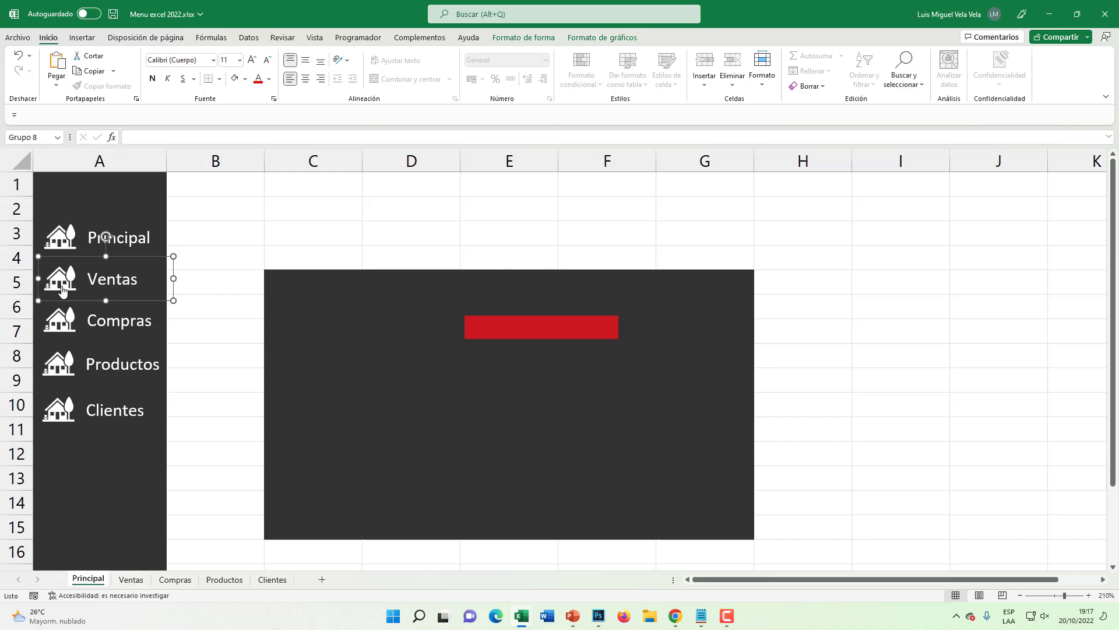
left_click(97, 279)
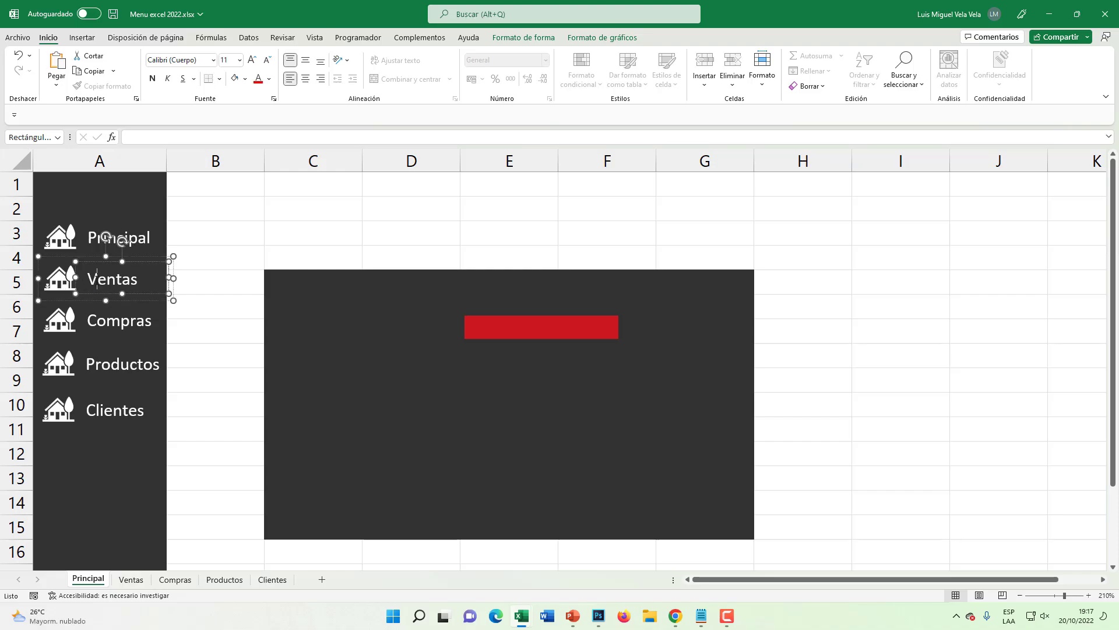
right_click(96, 279)
left_click(65, 284)
- Replace the Ventas house icon with the person-with-megaphone icon found by searching 'ventas'
right_click(62, 282)
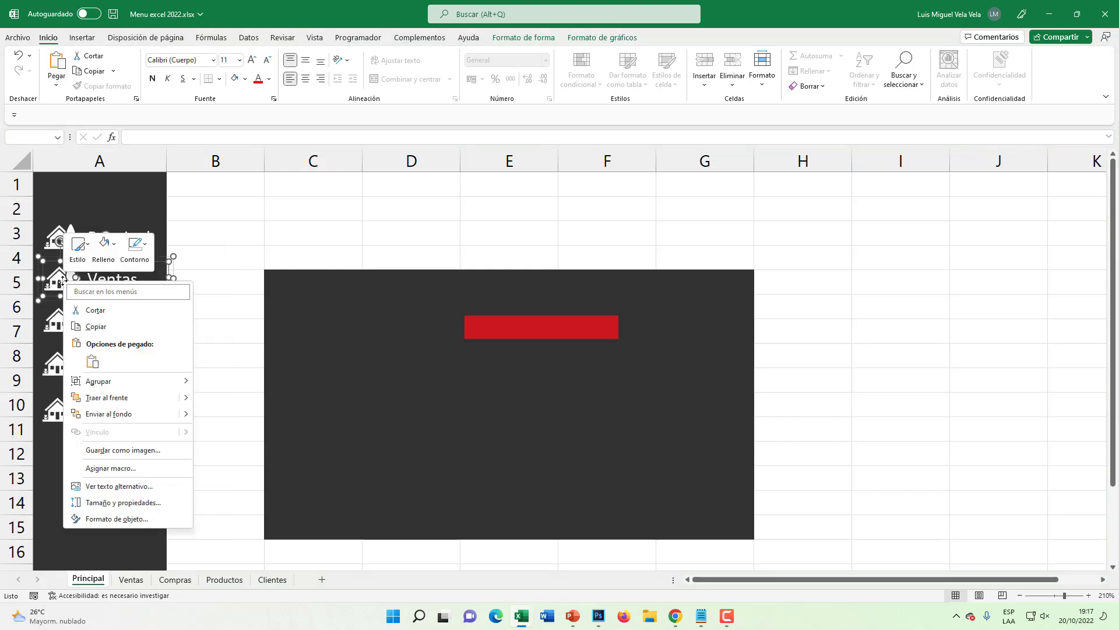
key("Escape")
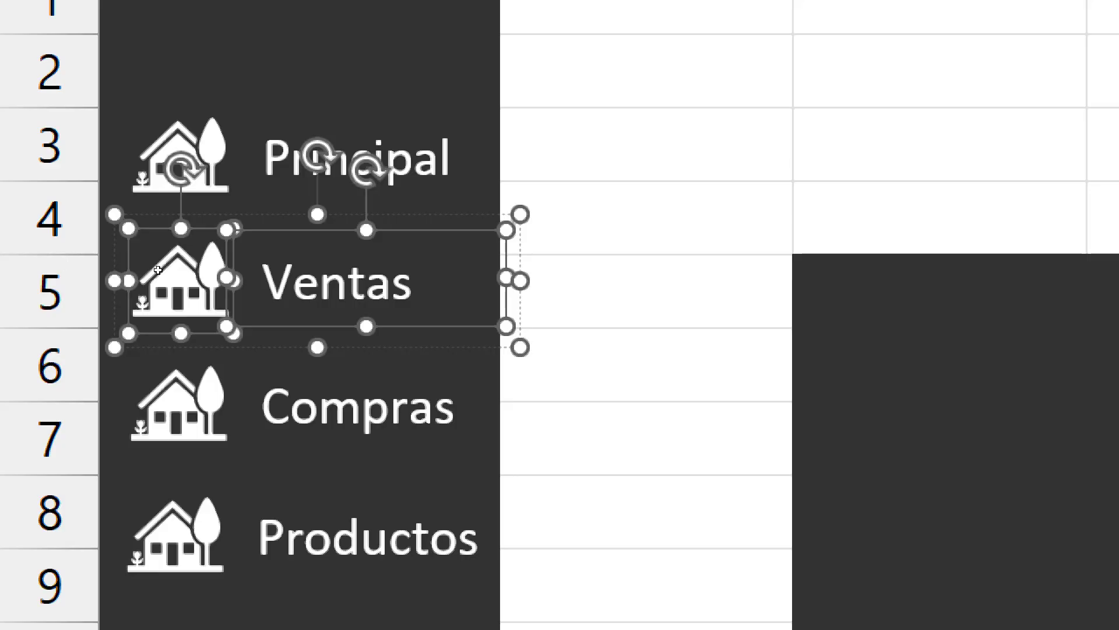
key("Escape")
right_click(204, 281)
key("Escape")
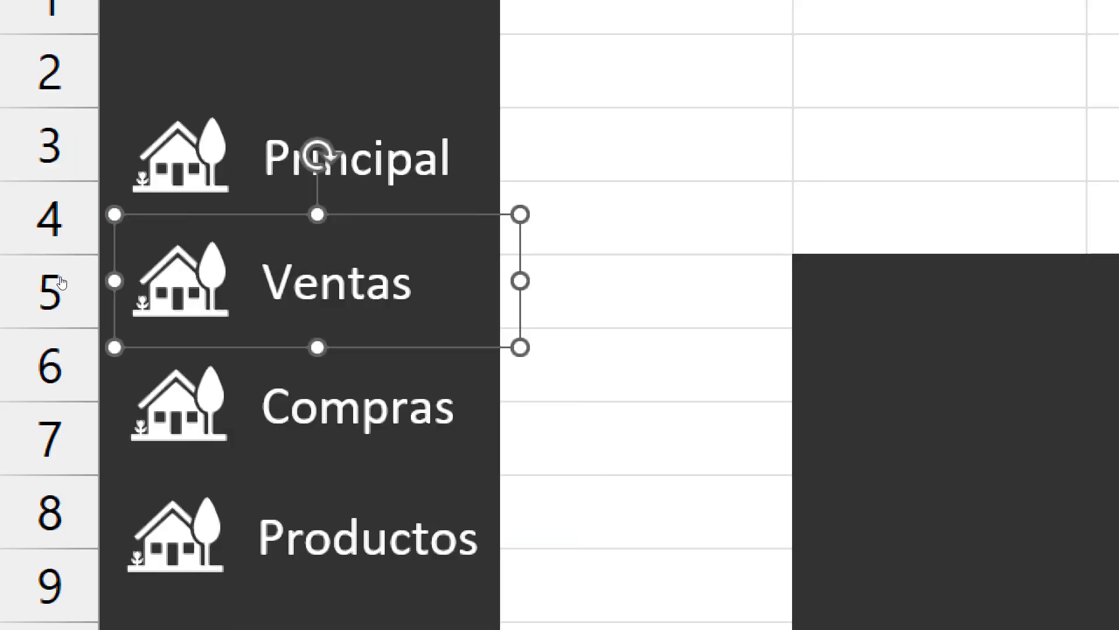
right_click(105, 283)
right_click(83, 280)
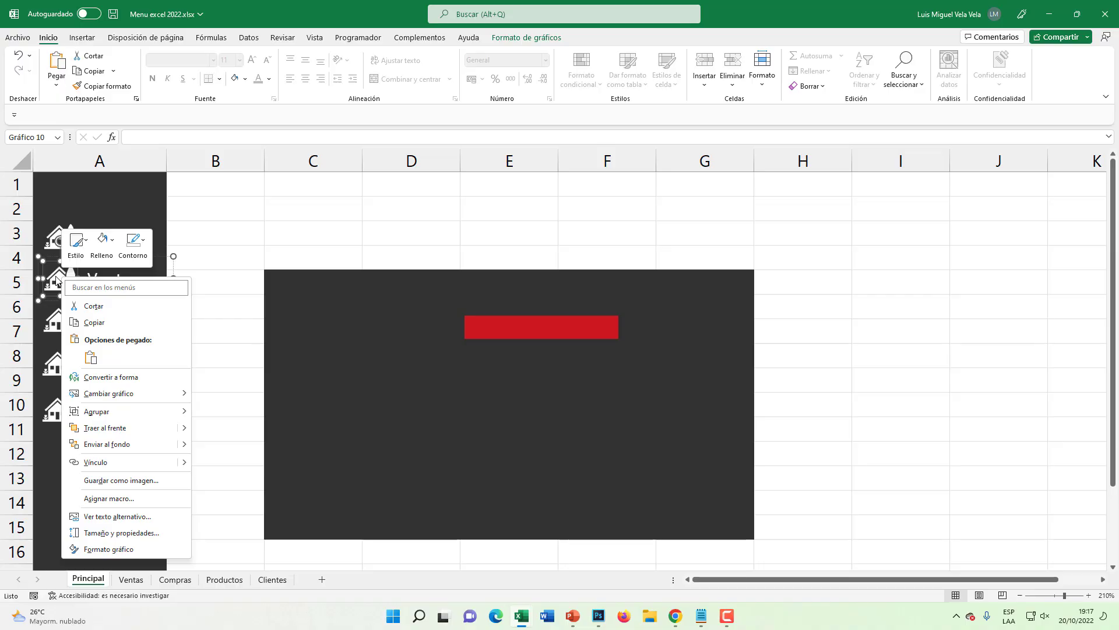
mouse_move(237, 252)
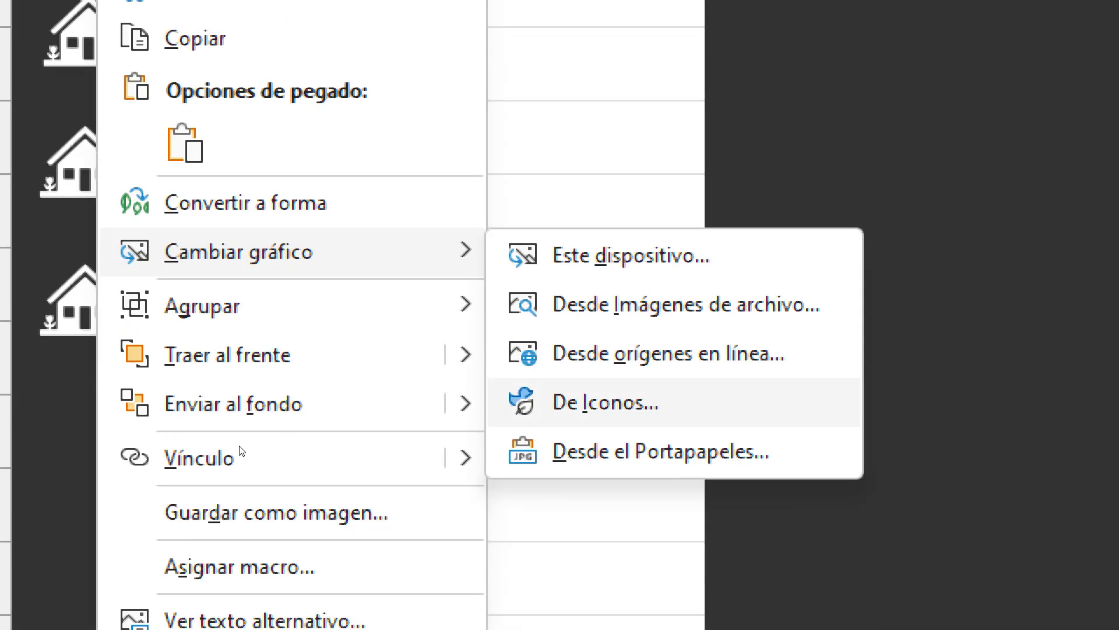
key("Return")
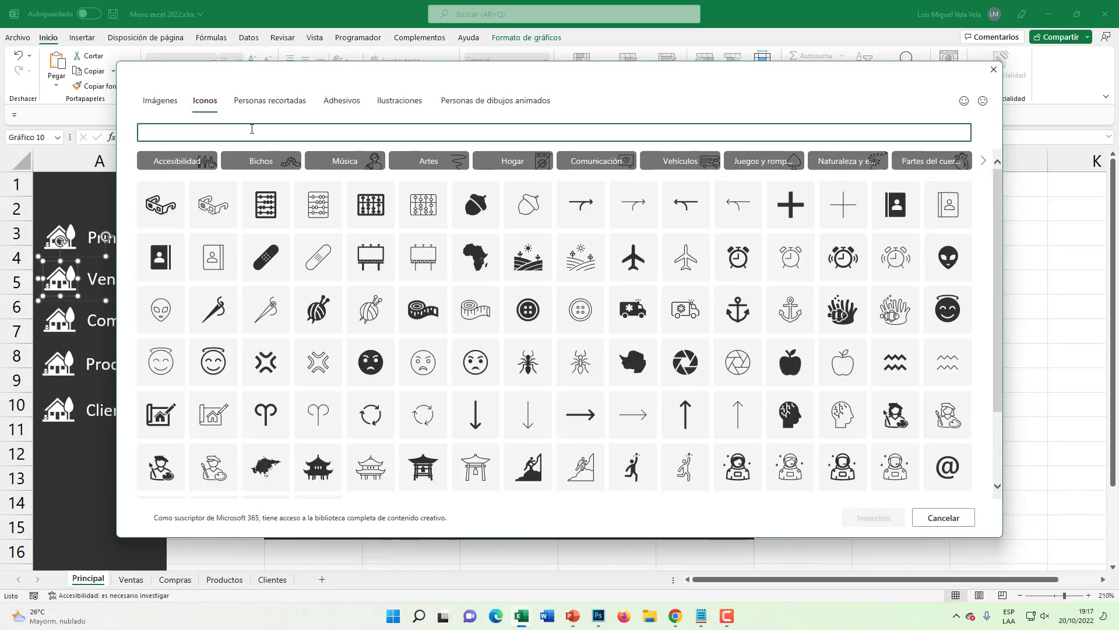
type("ventas")
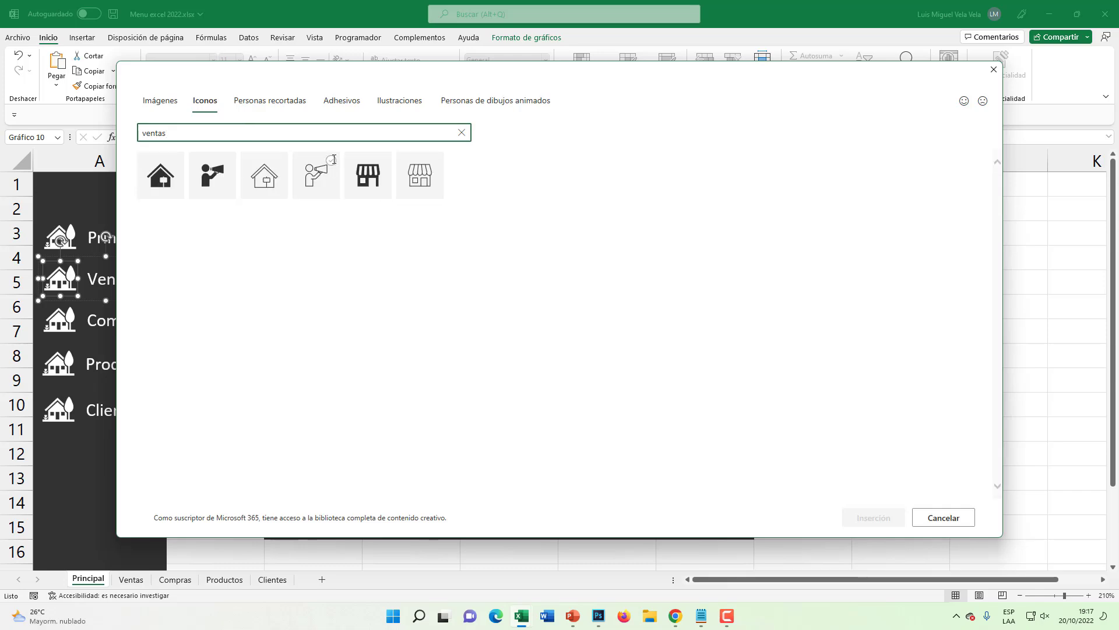
left_click(227, 163)
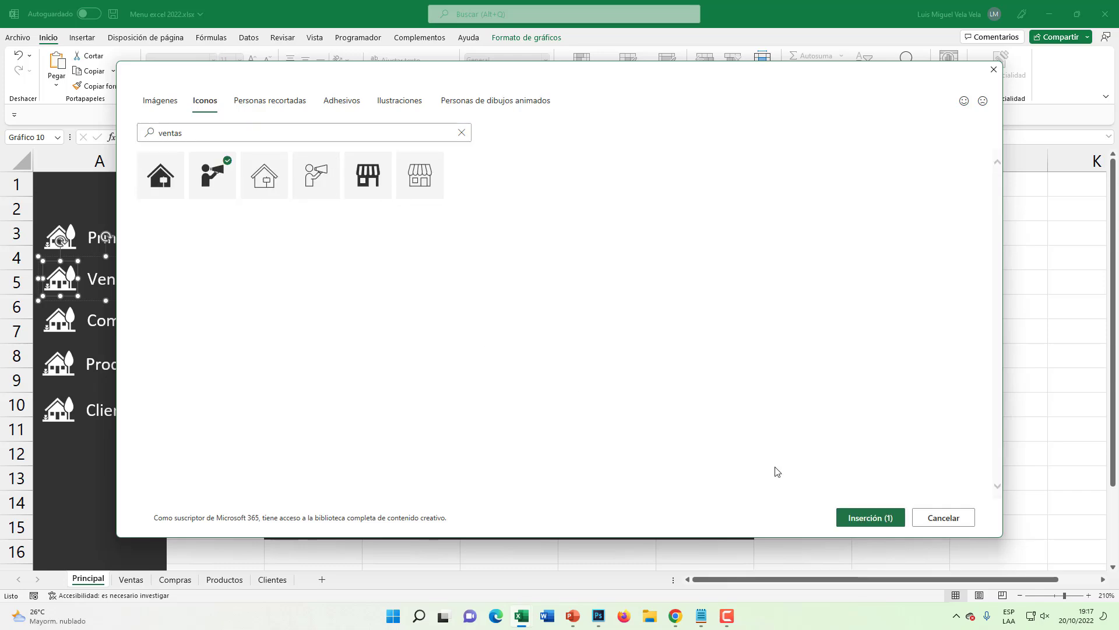
left_click(872, 517)
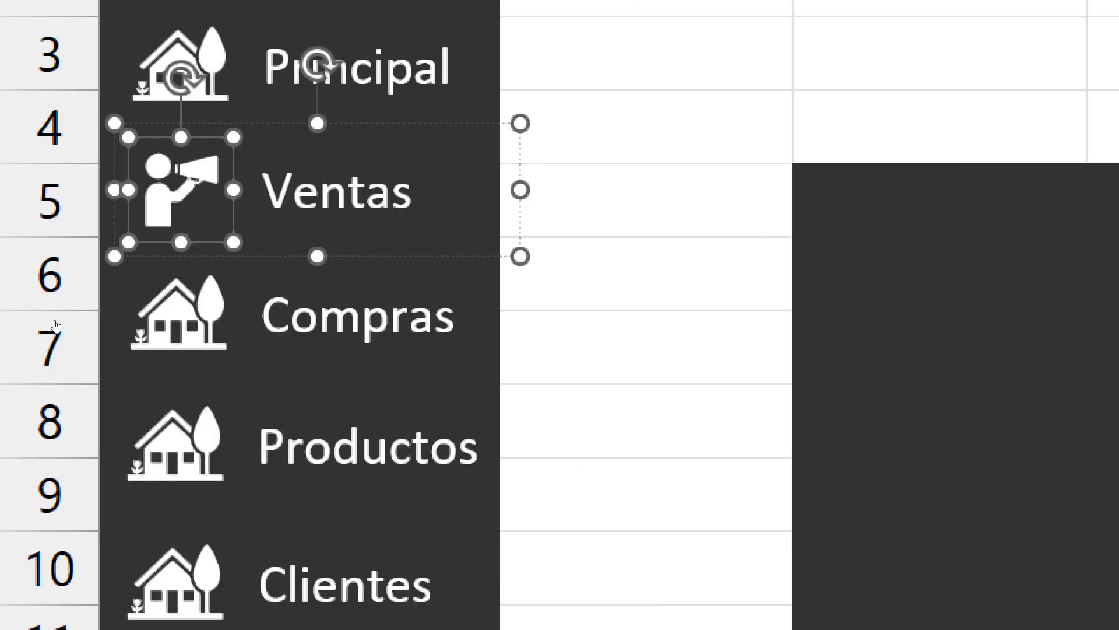
key("Tab")
- Swap the Compras house icon for a grocery-bag icon found by searching 'co'
key("shift+F10")
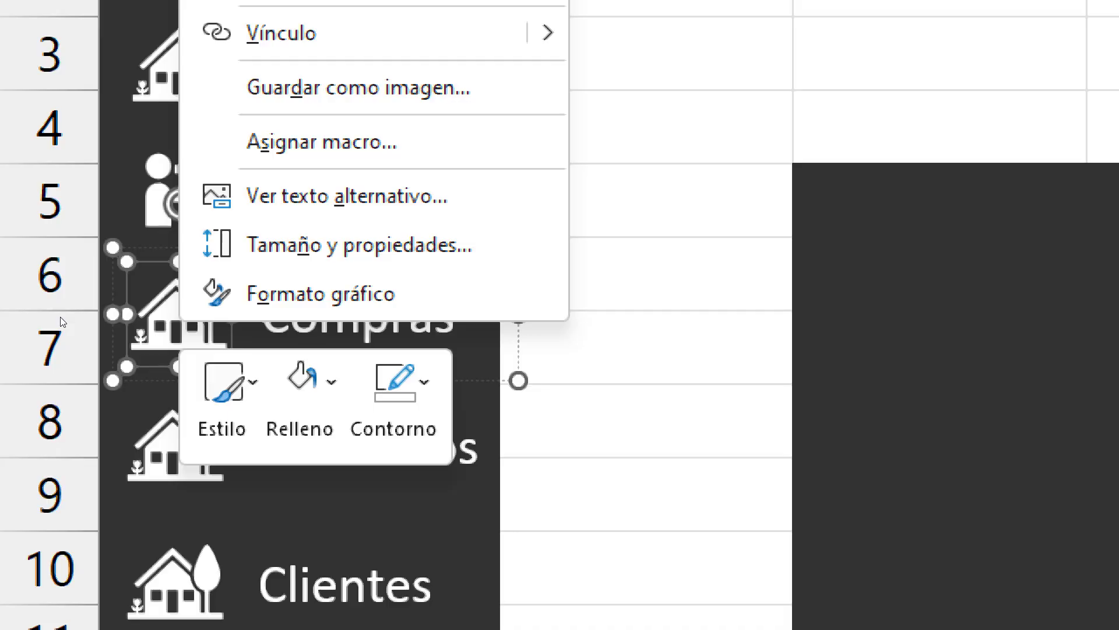
key("Up")
key("Up")
key("Up")
key("Up")
key("Up")
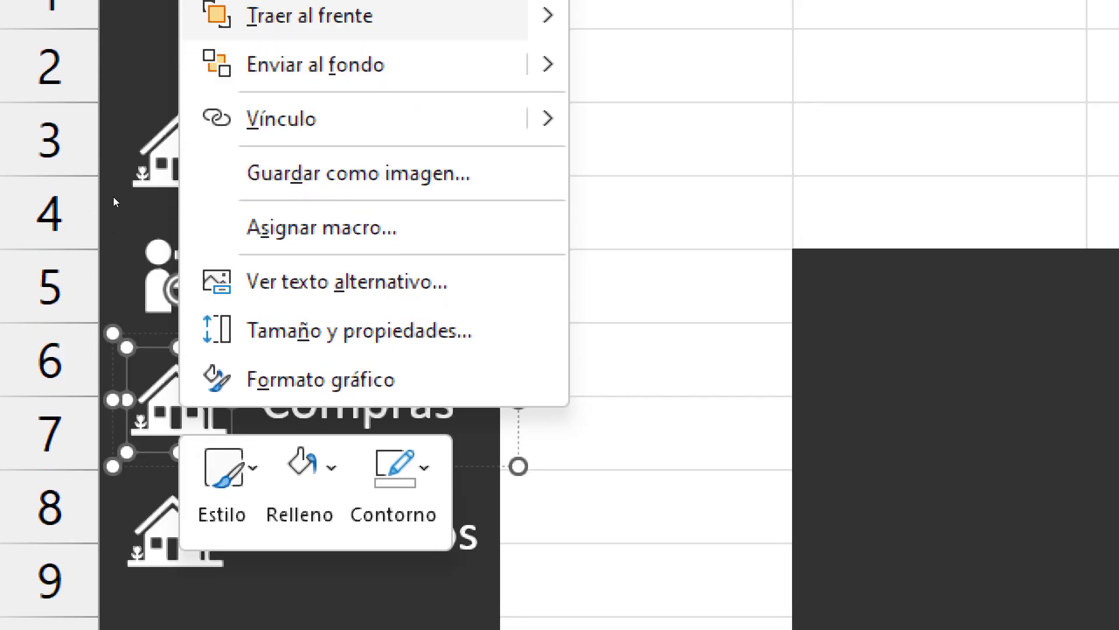
key("Up")
key("Up")
key("Up")
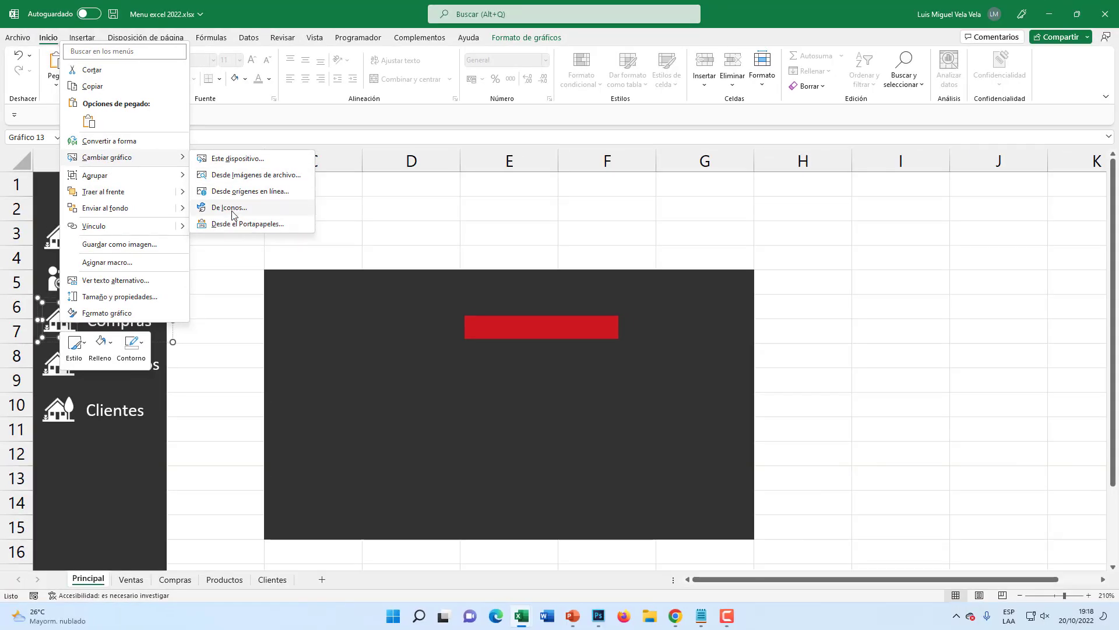
left_click(233, 215)
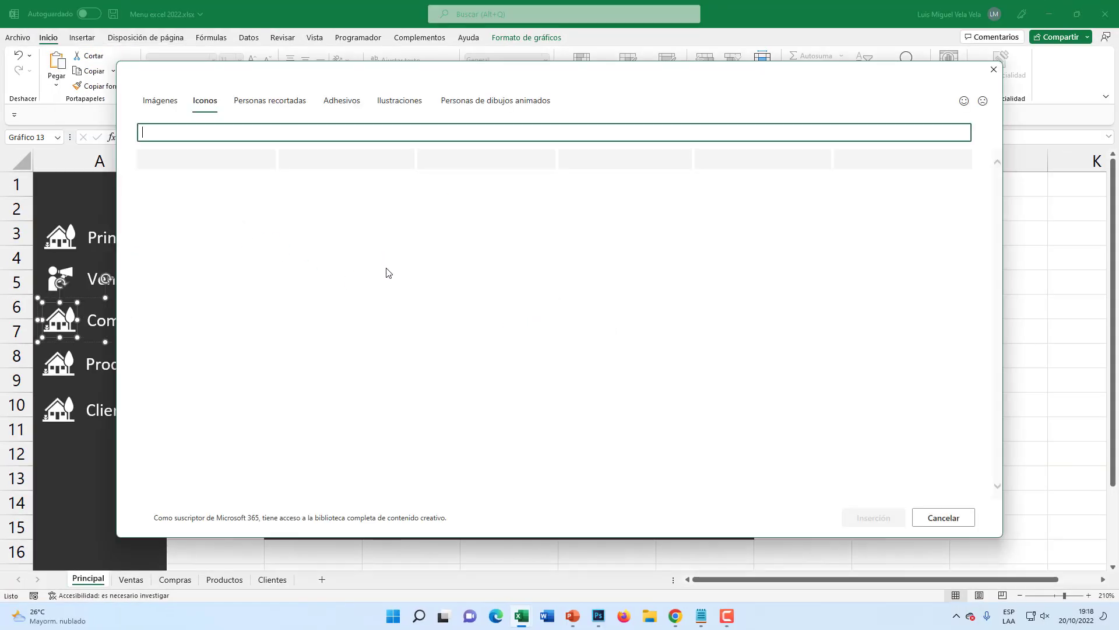
left_click_drag(259, 77, 420, 81)
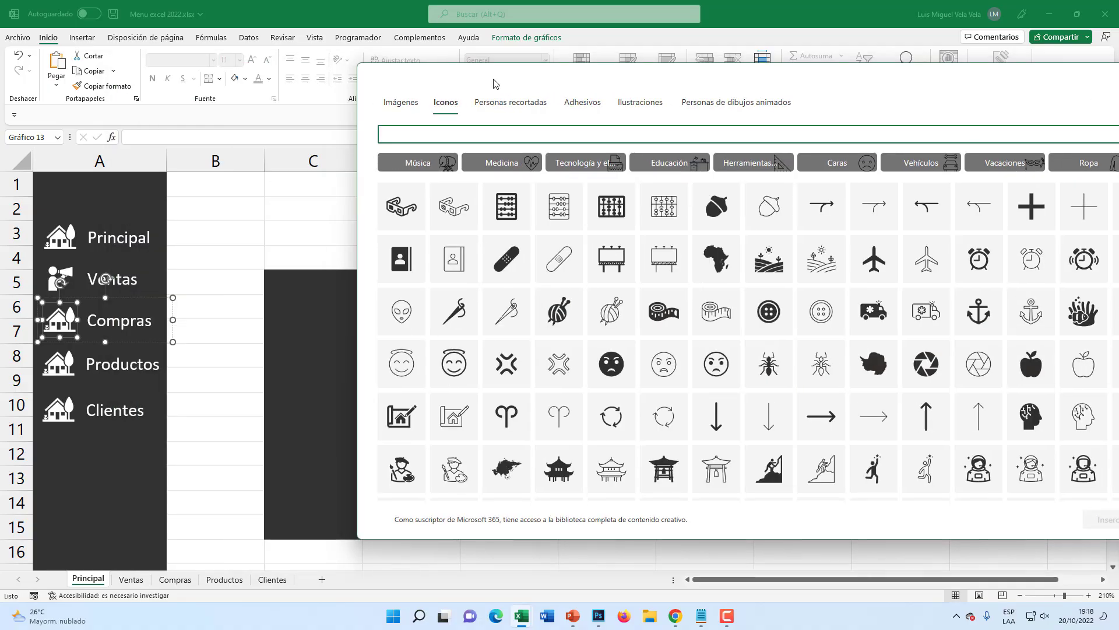
type("compras")
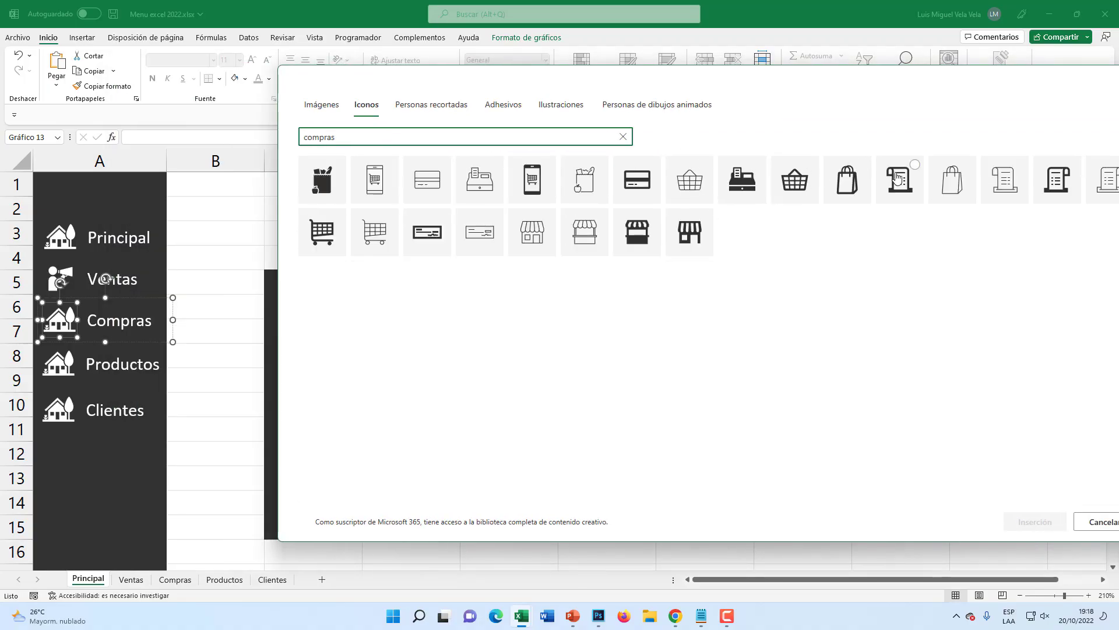
left_click(341, 166)
left_click(1031, 520)
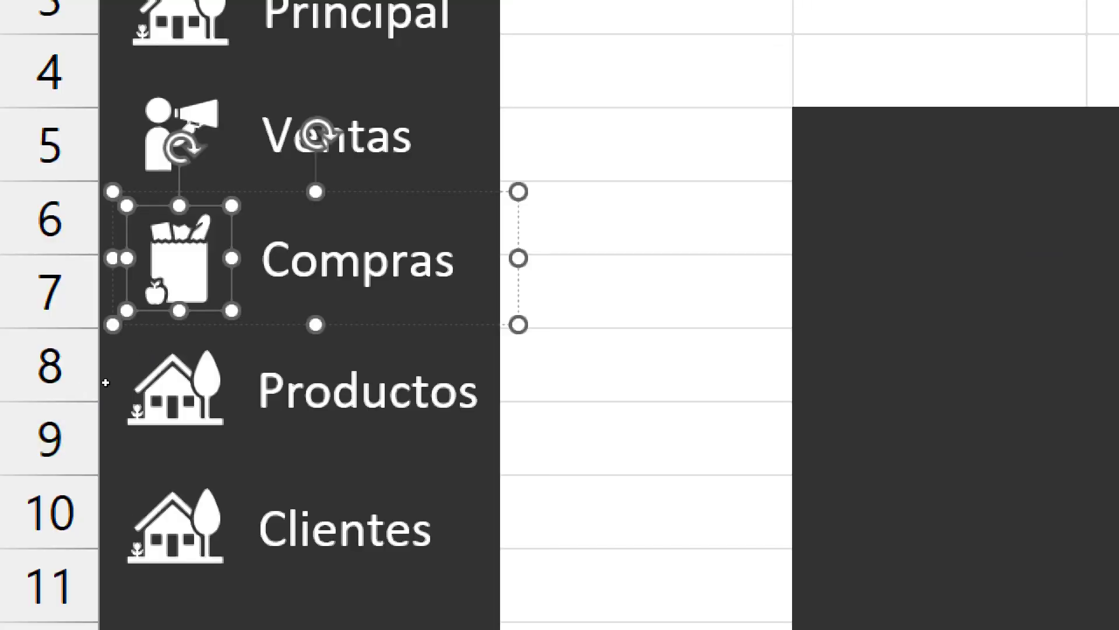
- Replace the Productos house icon with a box-with-arrows icon from a 'productos' search
right_click(115, 372)
right_click(56, 359)
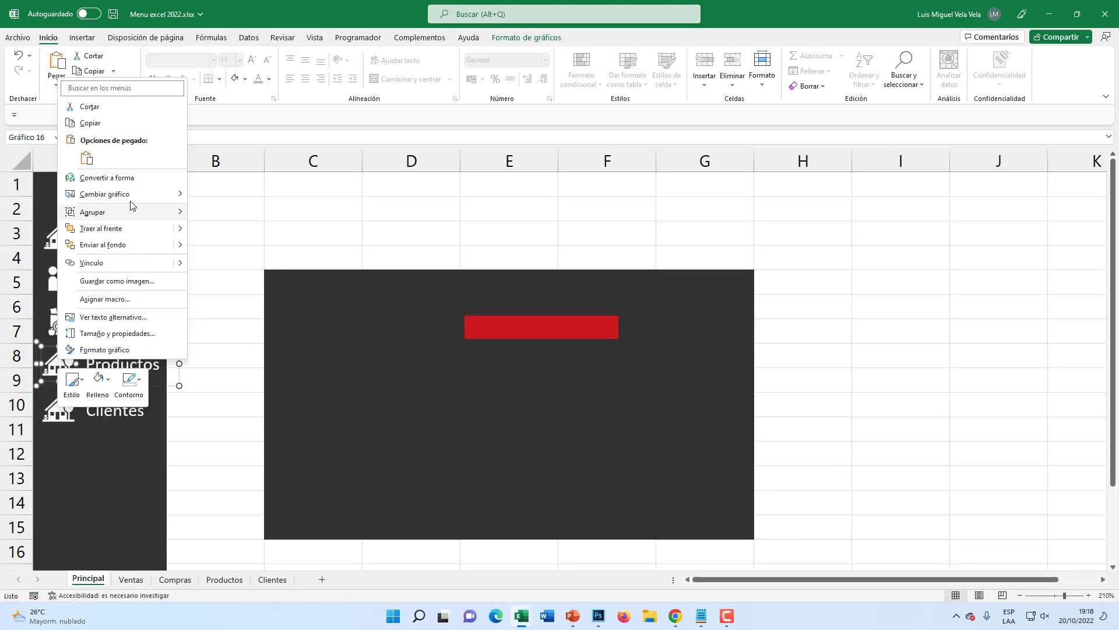
left_click(228, 245)
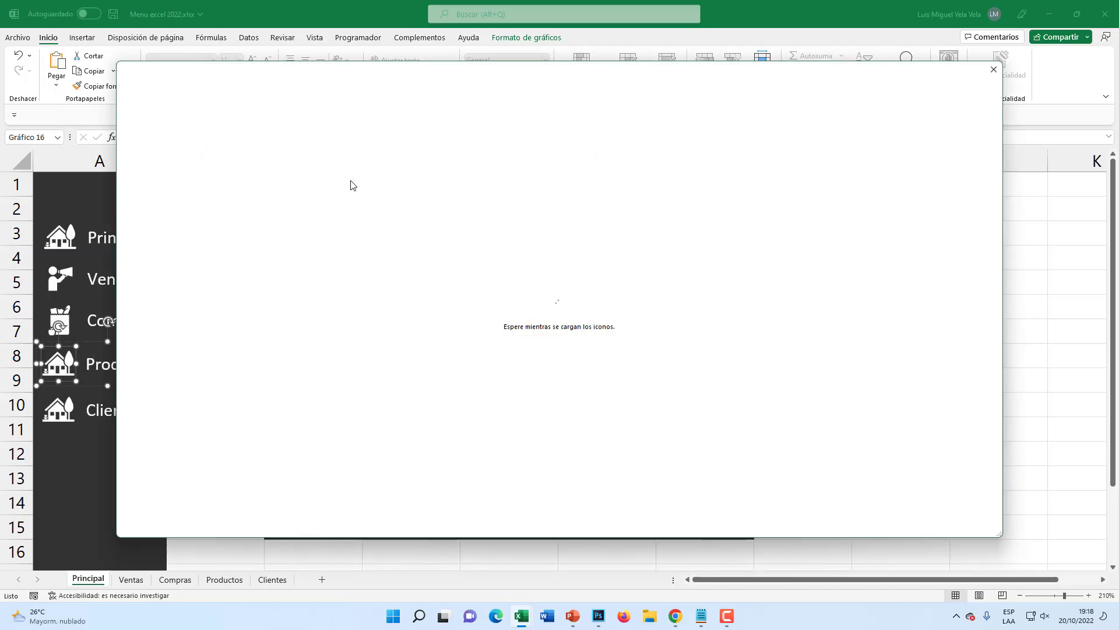
type("pr")
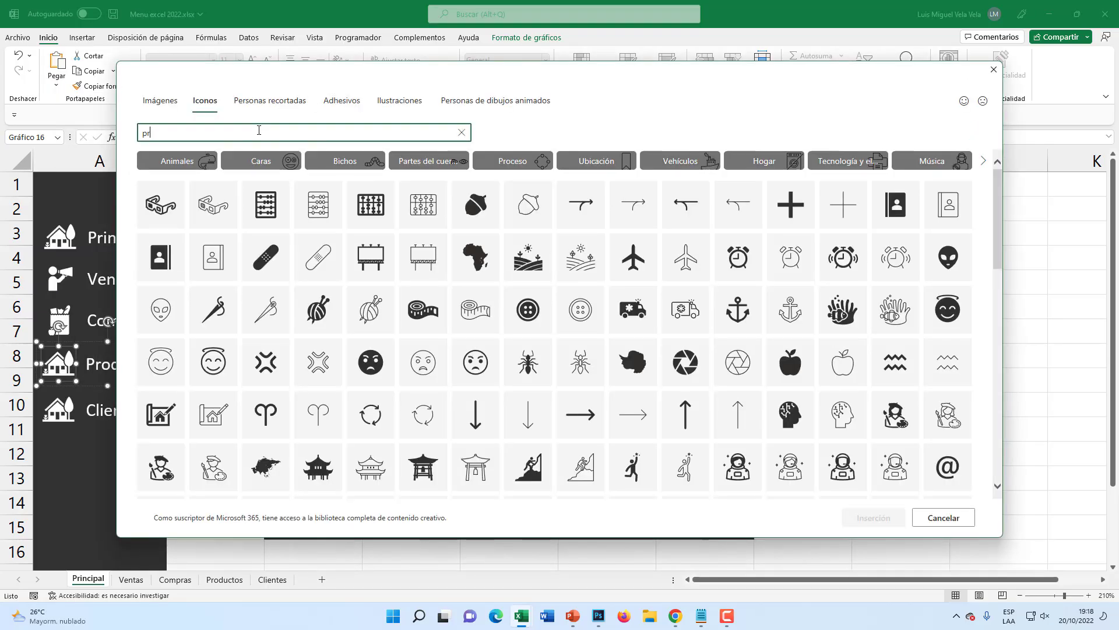
type("odc")
key("BackSpace")
type("uctos")
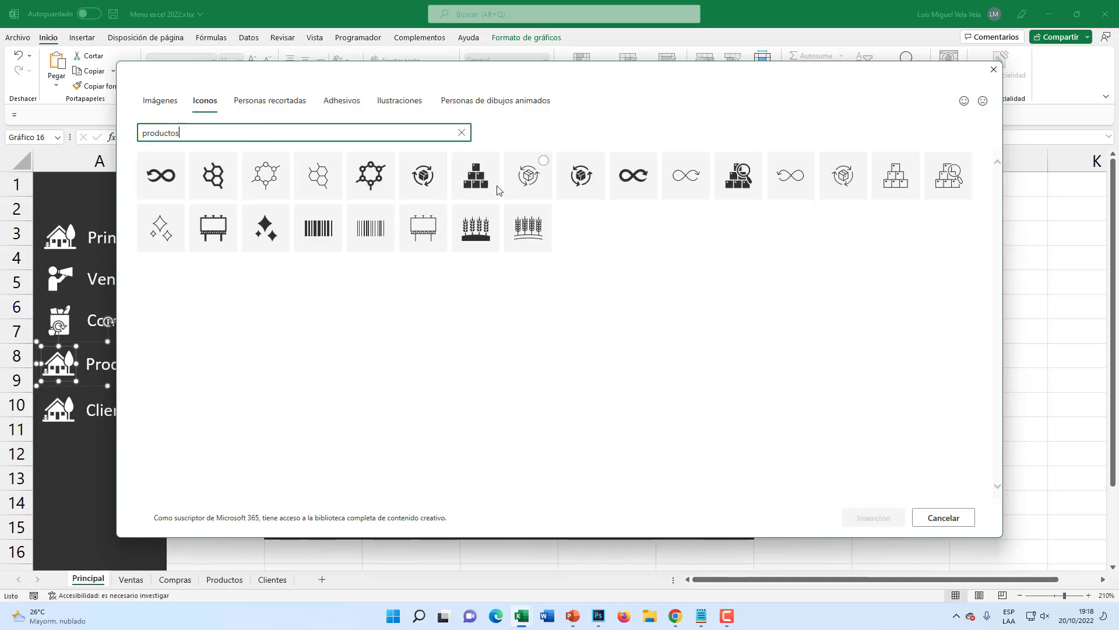
left_click(581, 175)
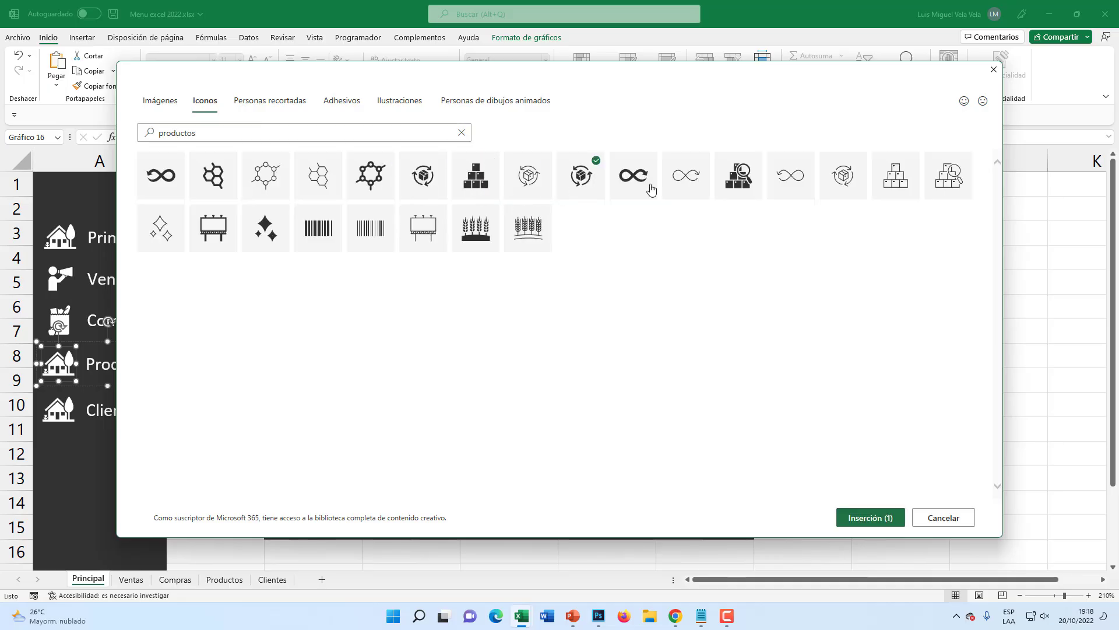
left_click(870, 518)
- Replace the Clientes house icon with a people-with-magnifier icon from a 'clientes' search
right_click(60, 417)
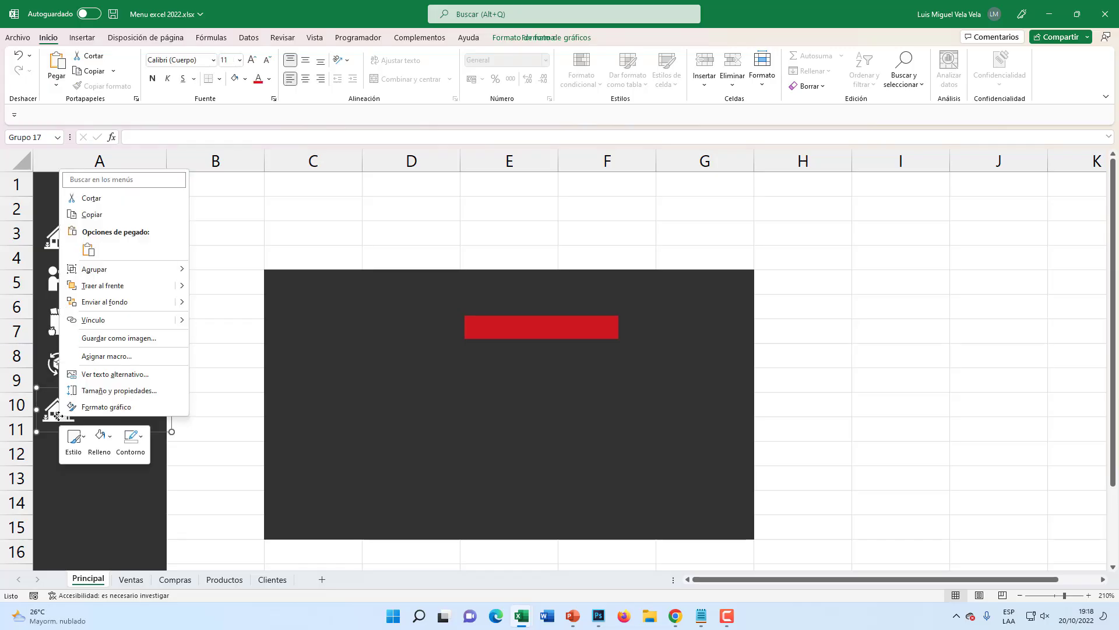
key("Escape")
right_click(107, 416)
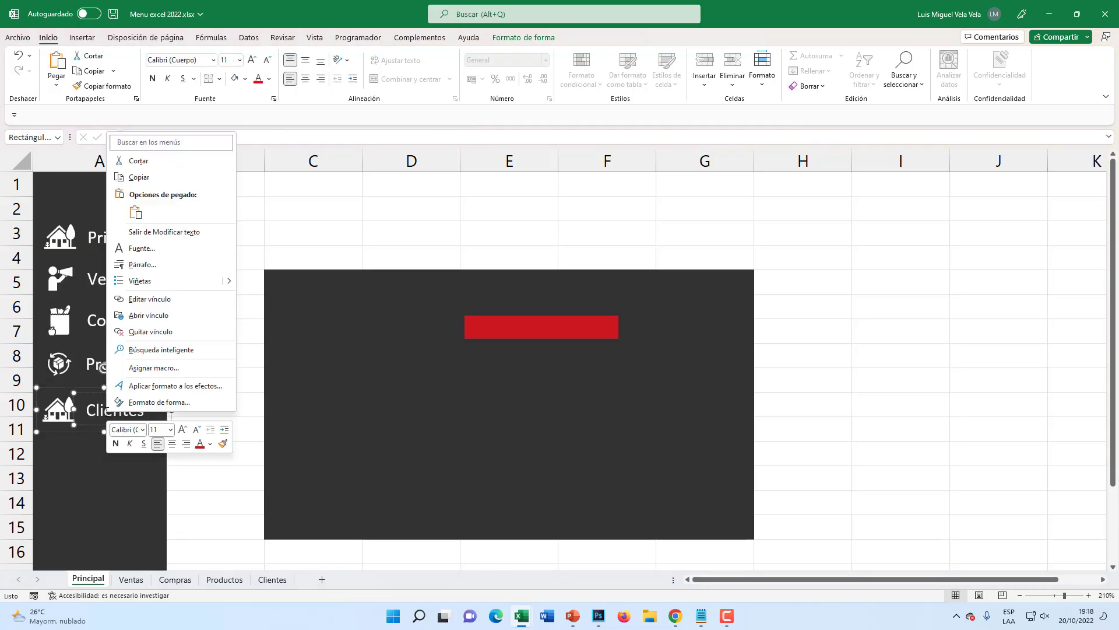
left_click(62, 415)
right_click(60, 413)
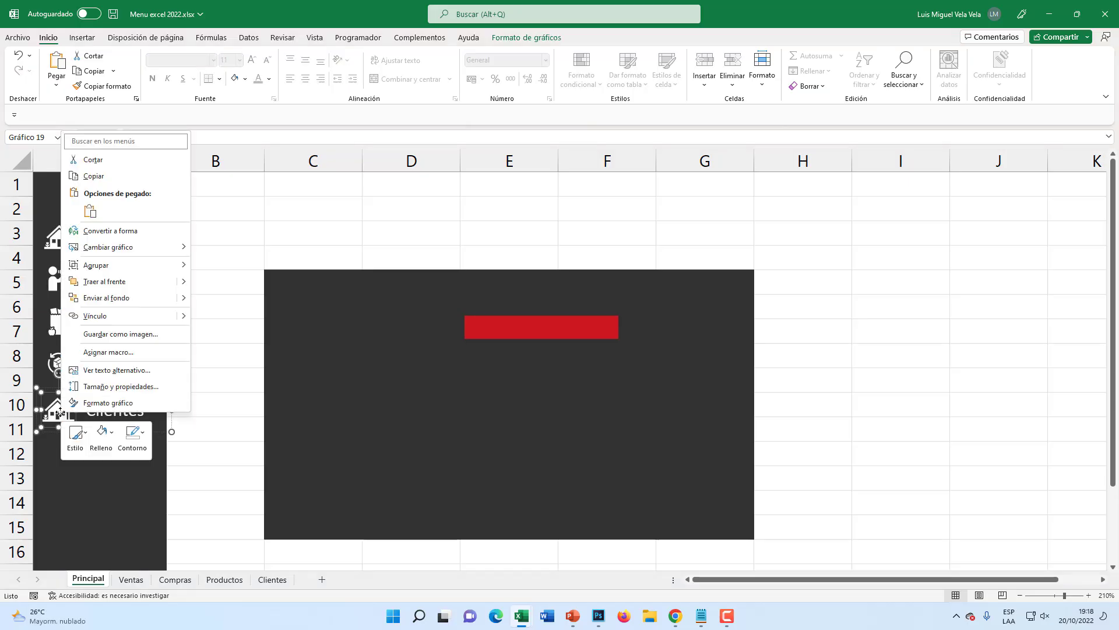
mouse_move(107, 247)
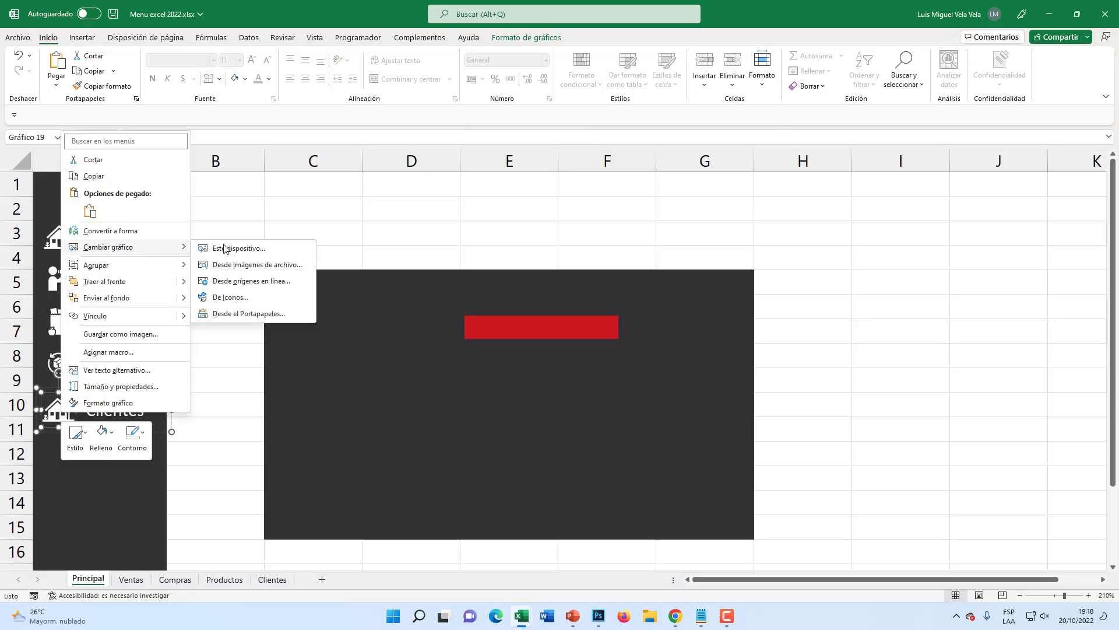
left_click(243, 301)
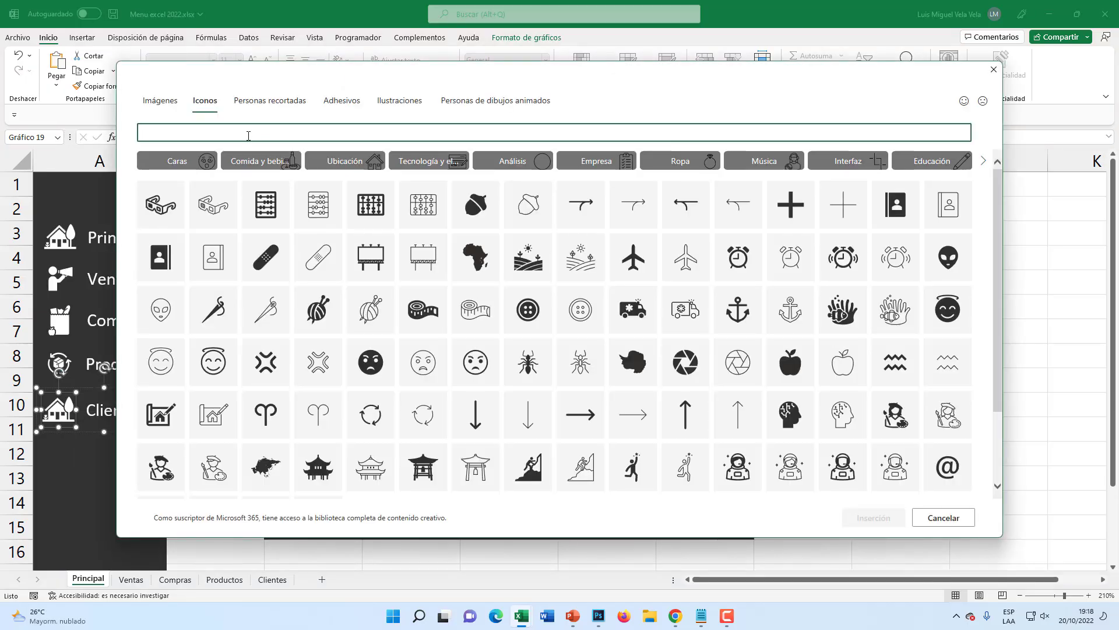
left_click(248, 134)
type("clientes")
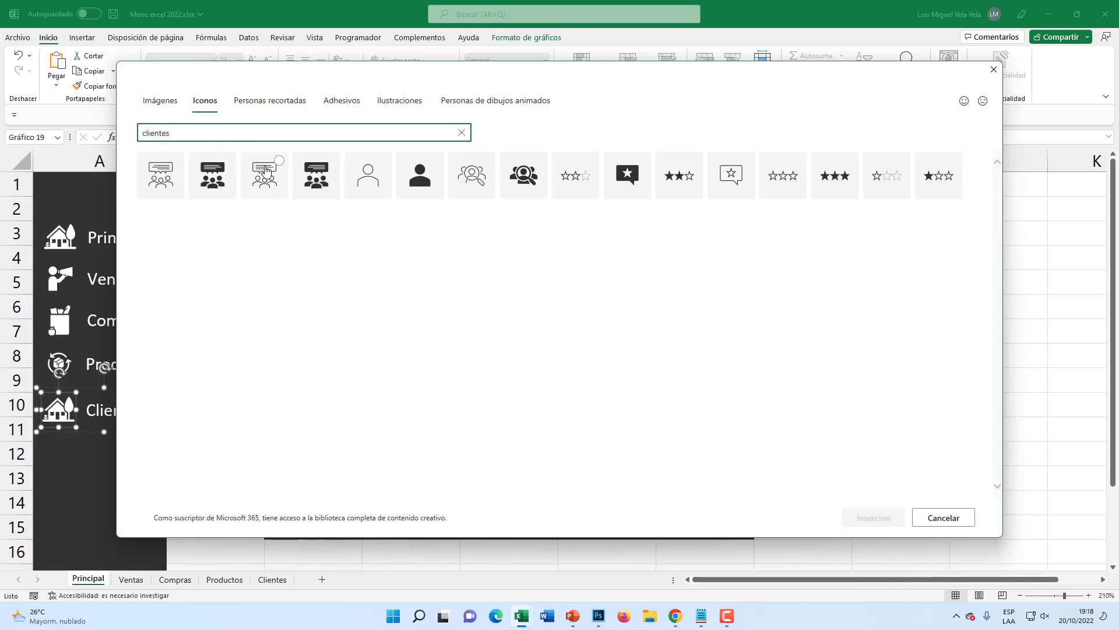
left_click(527, 173)
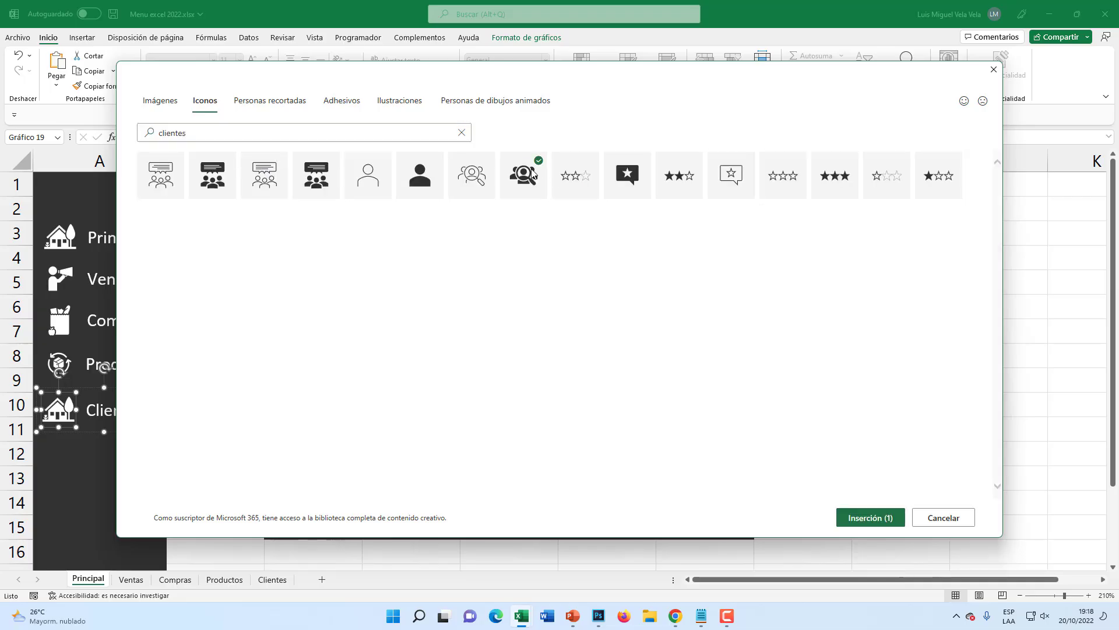
left_click(871, 517)
left_click(243, 275)
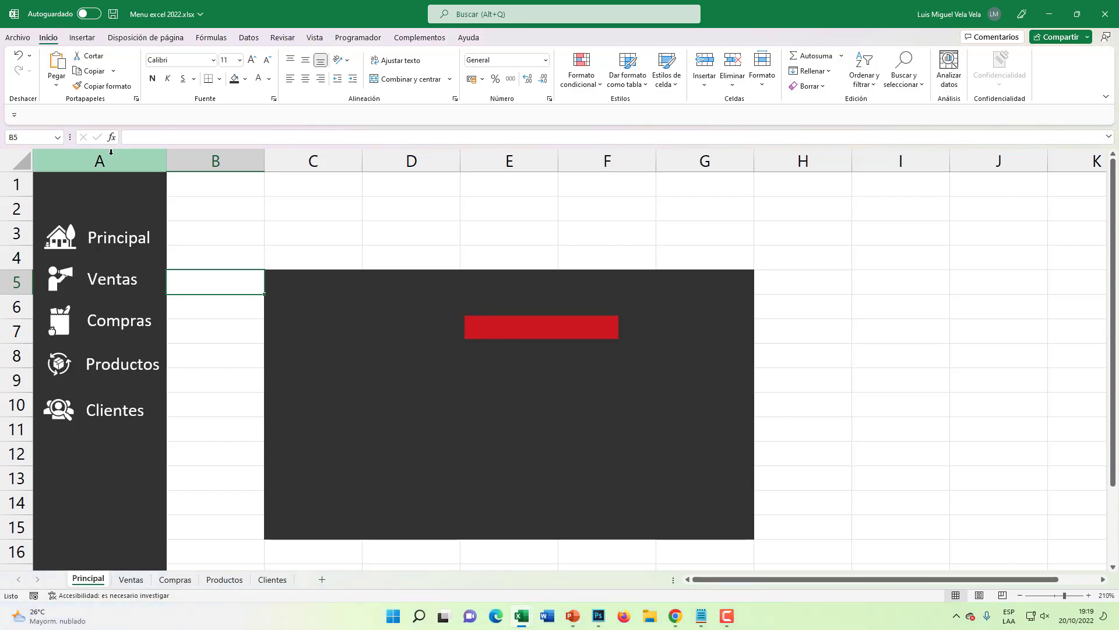
- Copy column A from Principal and paste it into column A of the Ventas sheet
left_click(99, 163)
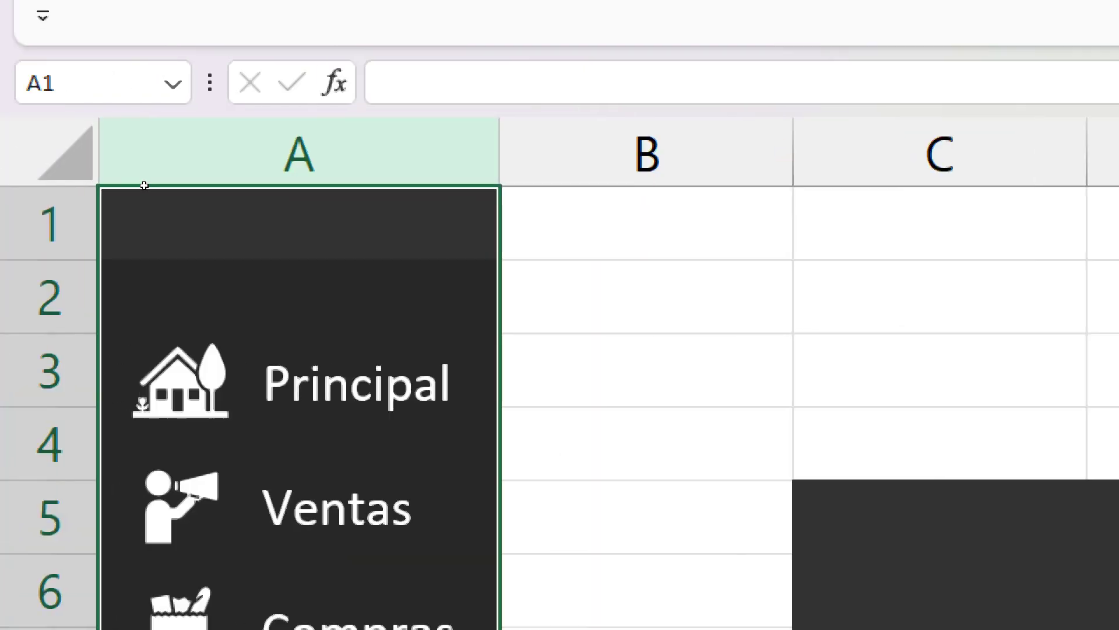
left_click(33, 164)
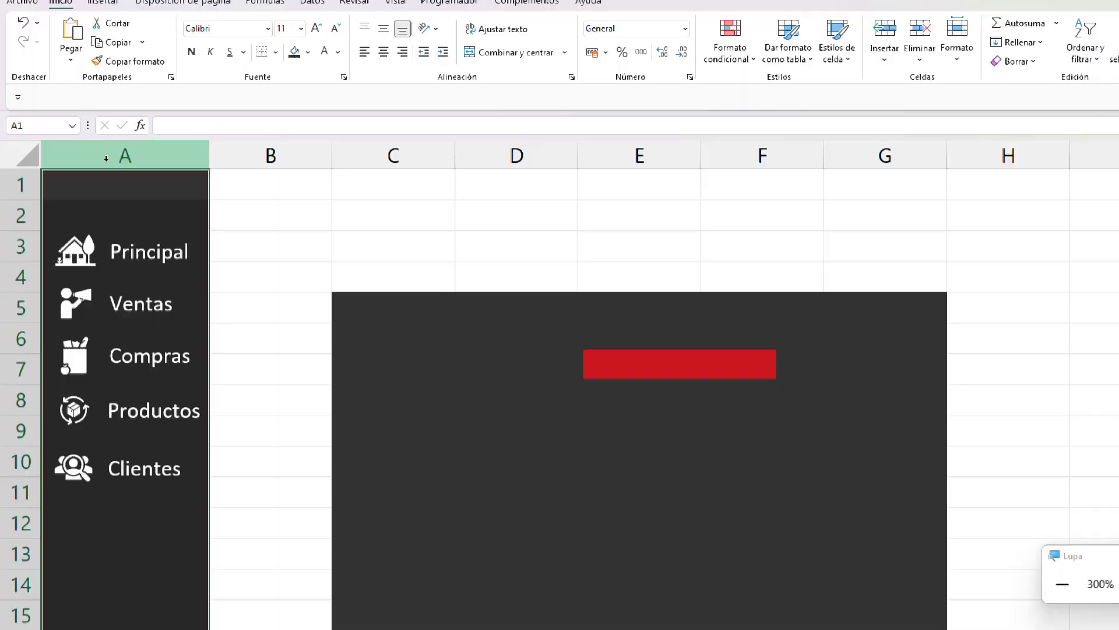
key("ctrl+c")
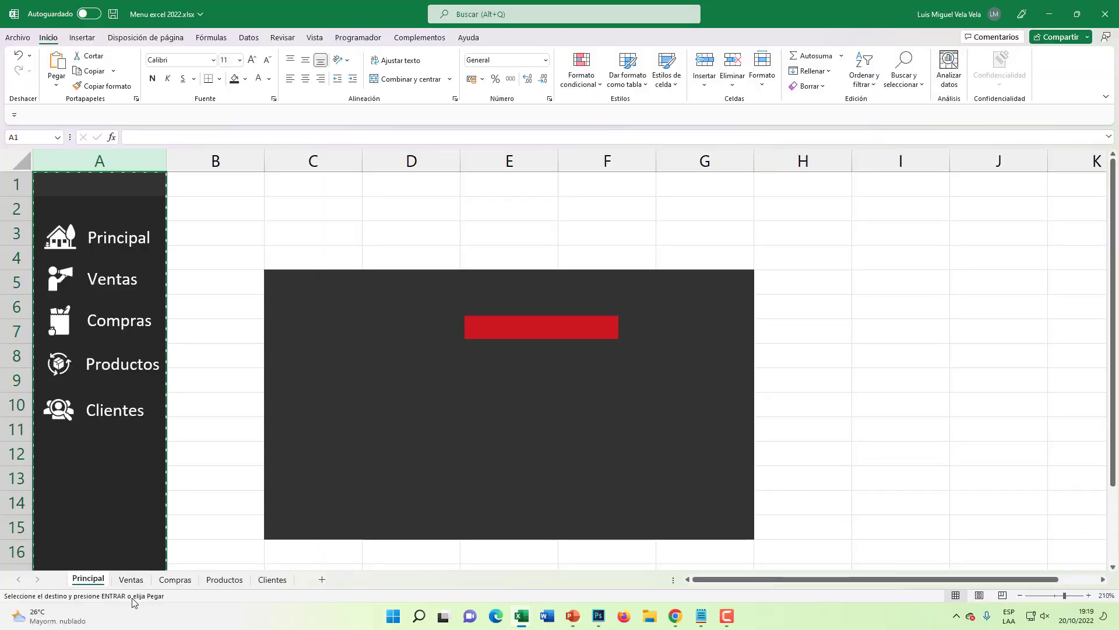
left_click(131, 580)
left_click(93, 165)
key("ctrl+v")
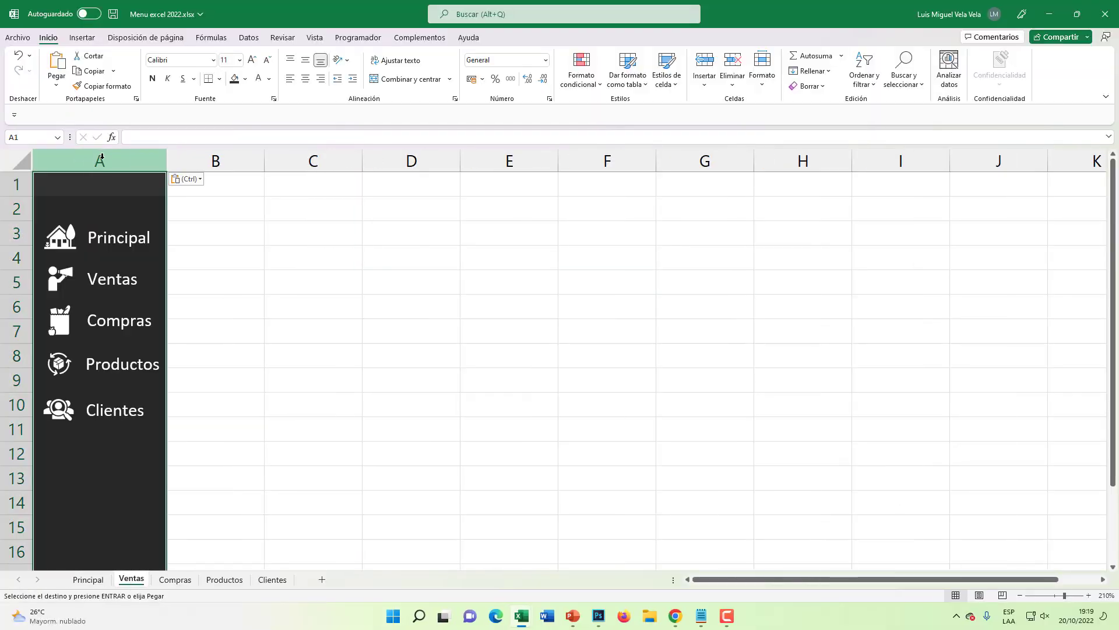
- Paste the sidebar into column A of the Compras, Productos and Clientes sheets
left_click(175, 579)
left_click(94, 165)
key("ctrl+v")
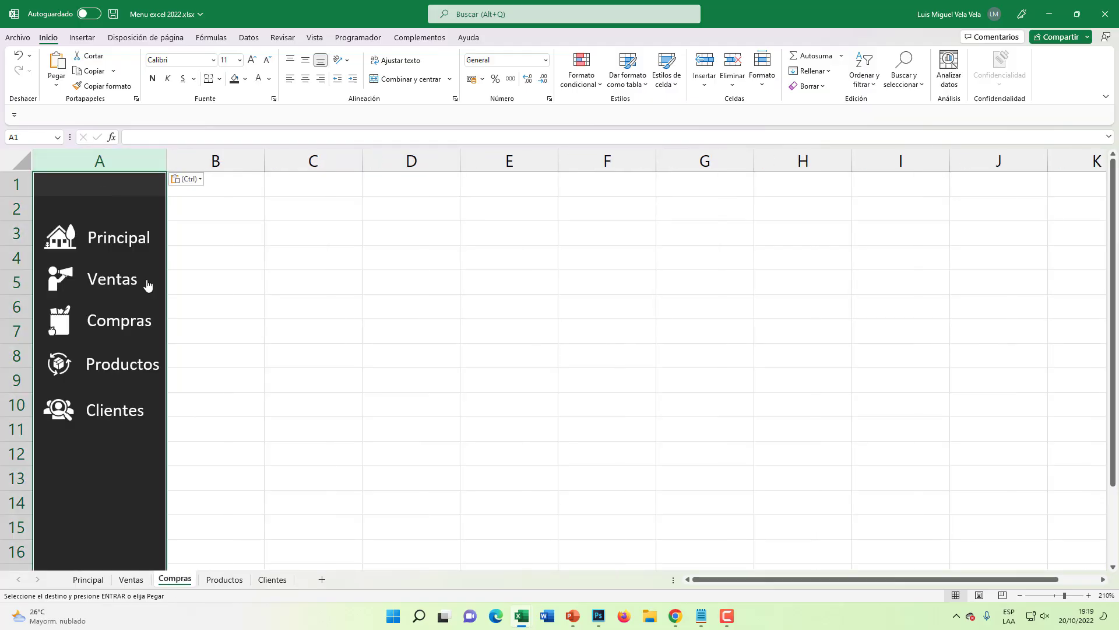
left_click(225, 580)
left_click(113, 161)
key("ctrl+v")
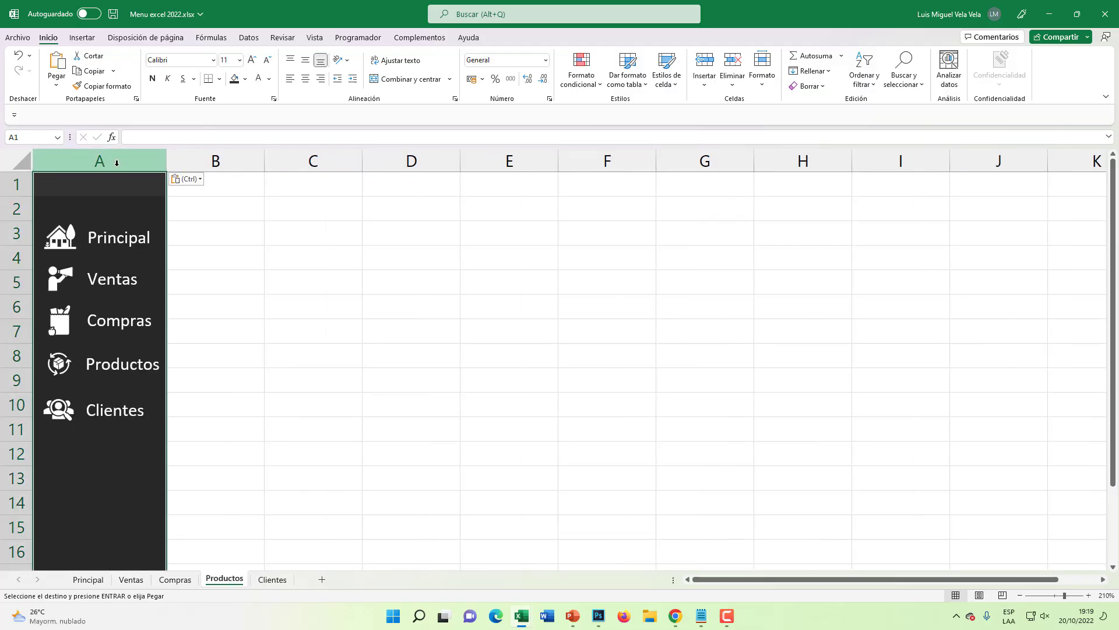
left_click(271, 580)
left_click(88, 155)
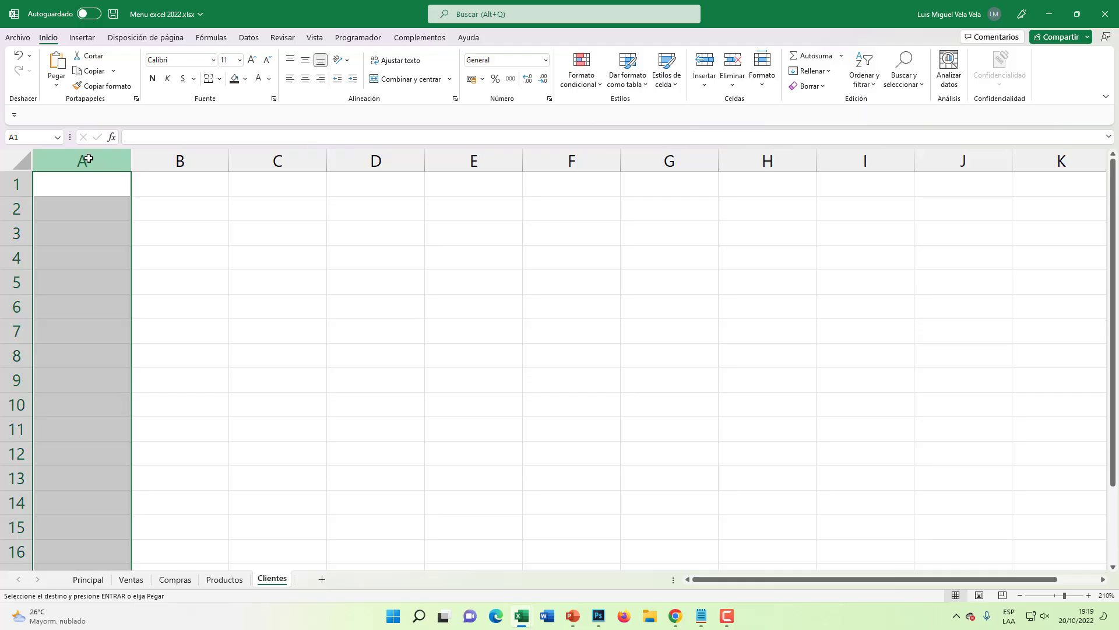
key("ctrl+v")
left_click(380, 306)
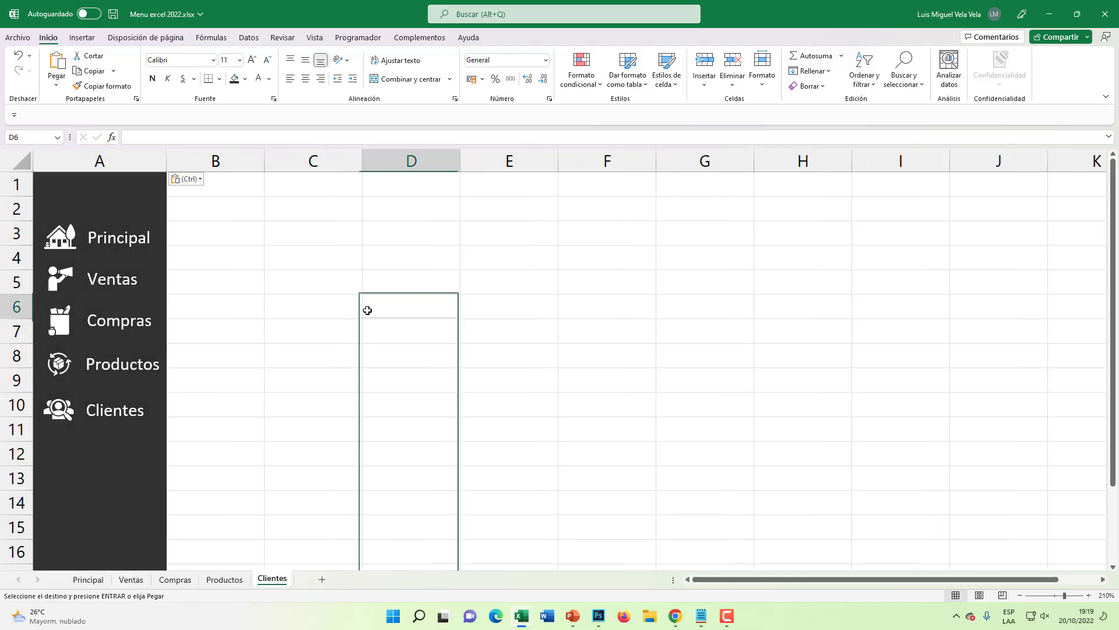
- On Principal, cancel the copy and test the Ventas, Compras, Productos and Clientes buttons
left_click(88, 579)
key("Escape")
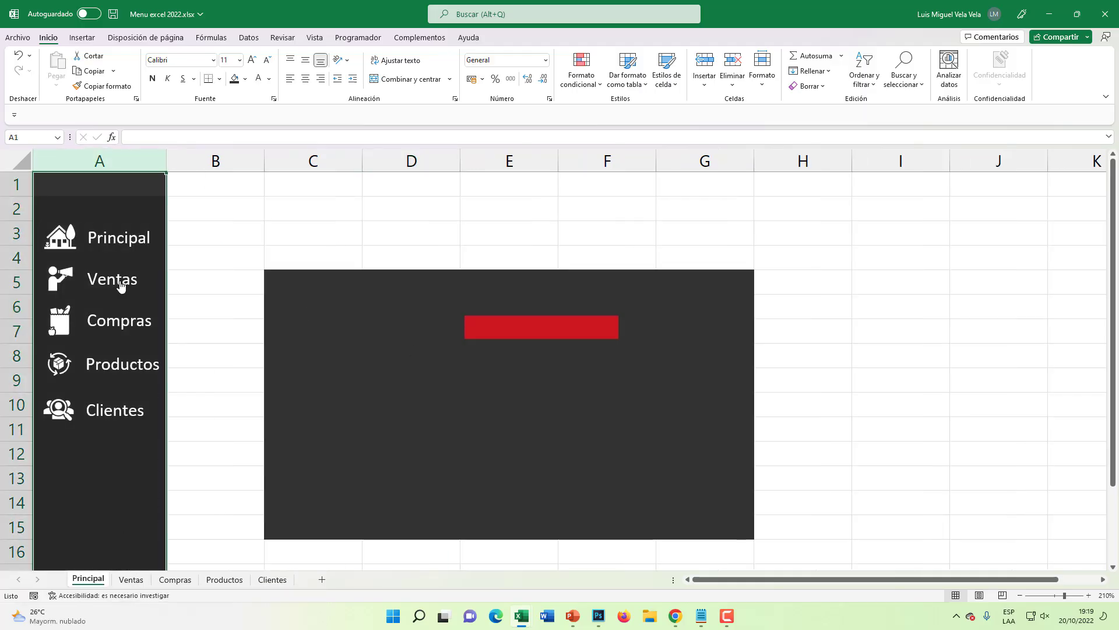
left_click(121, 286)
left_click(115, 328)
left_click(119, 364)
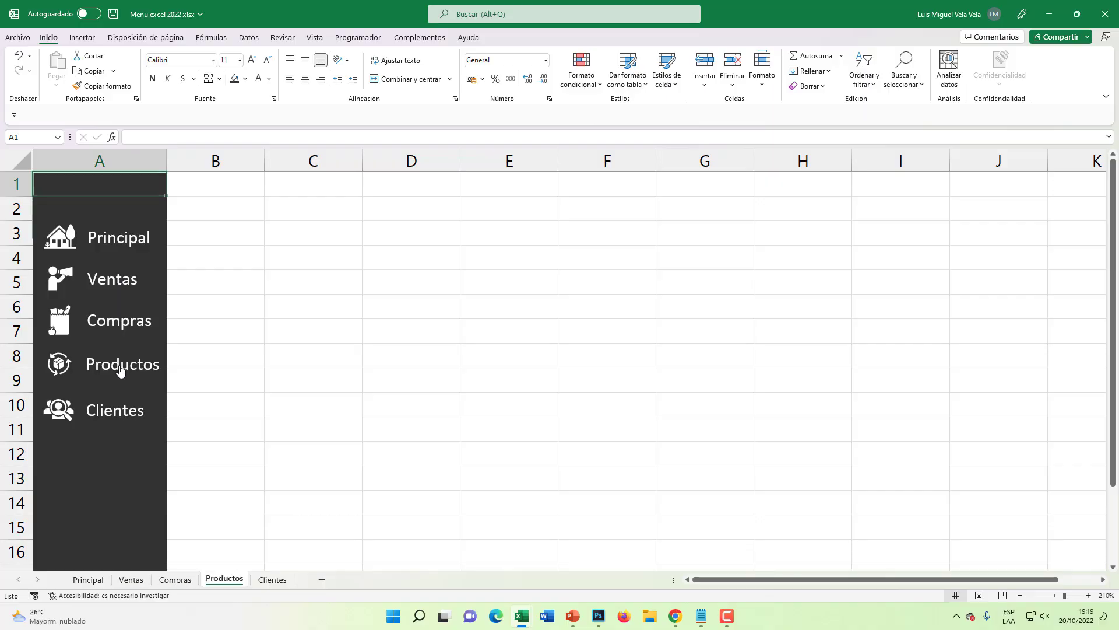
left_click(119, 418)
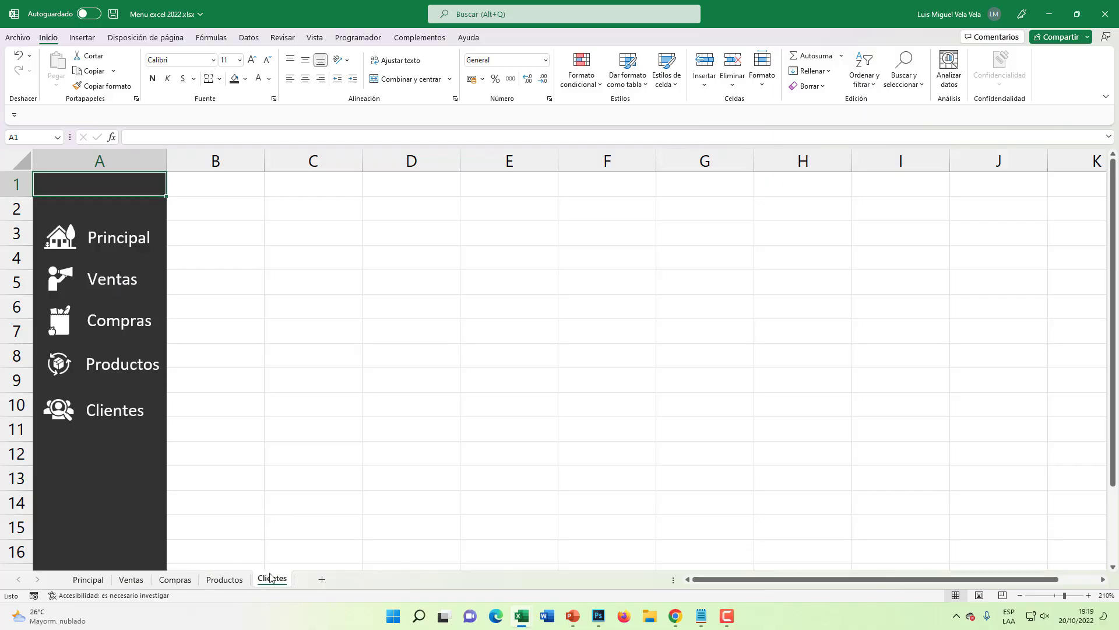
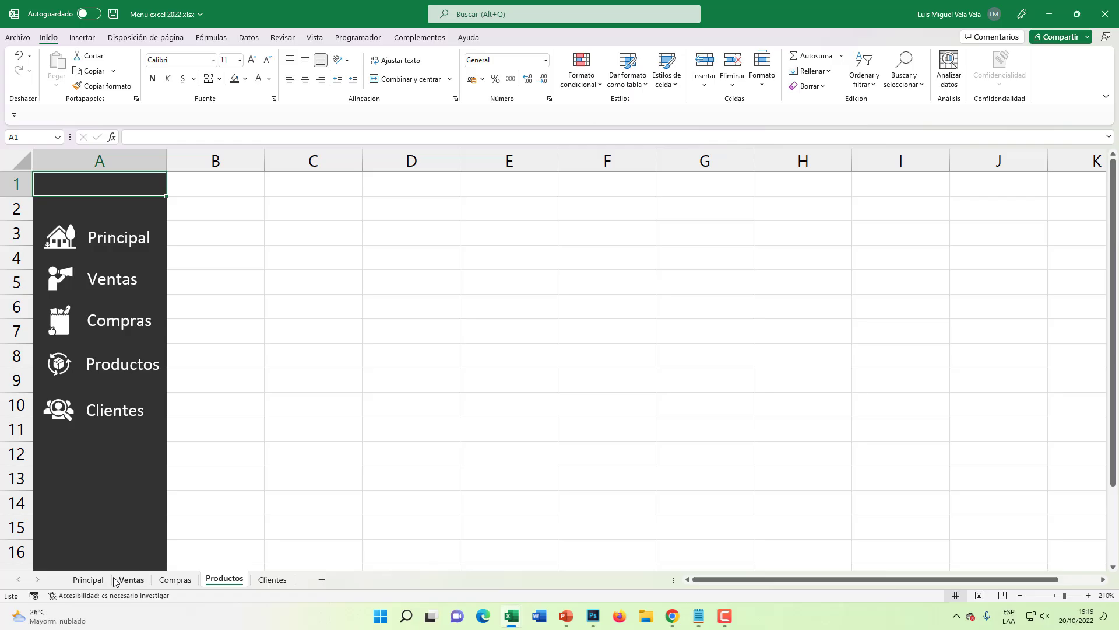
- On the Principal sheet, fit the red bar to the Principal menu entry and send it to the back
left_click(88, 579)
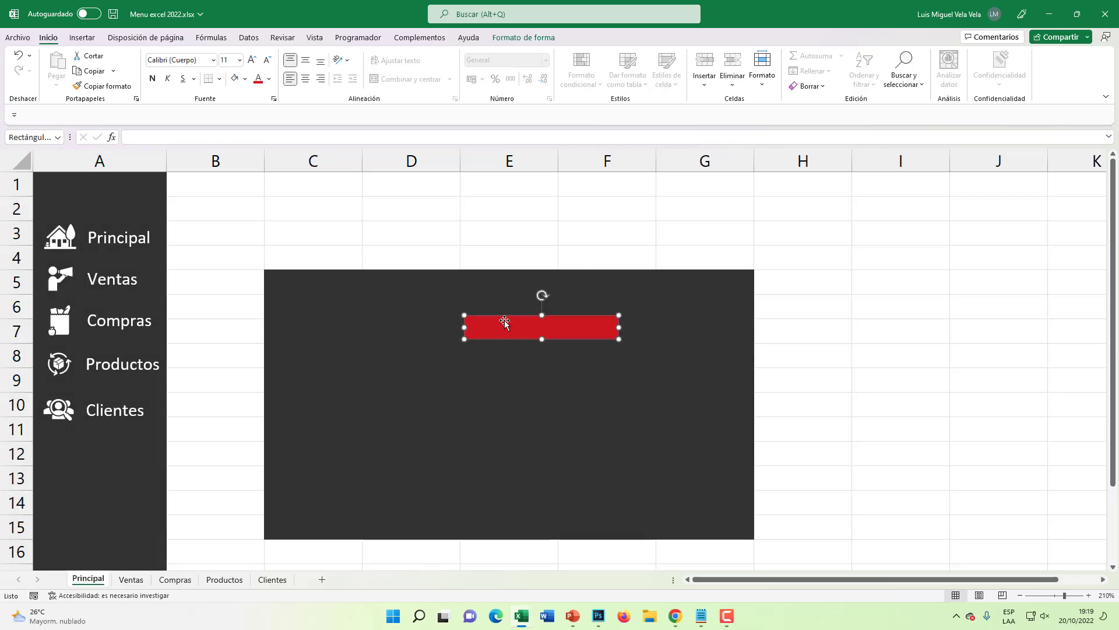
mouse_move(500, 324)
left_mouse_down()
mouse_move(102, 229)
mouse_move(99, 240)
left_mouse_up()
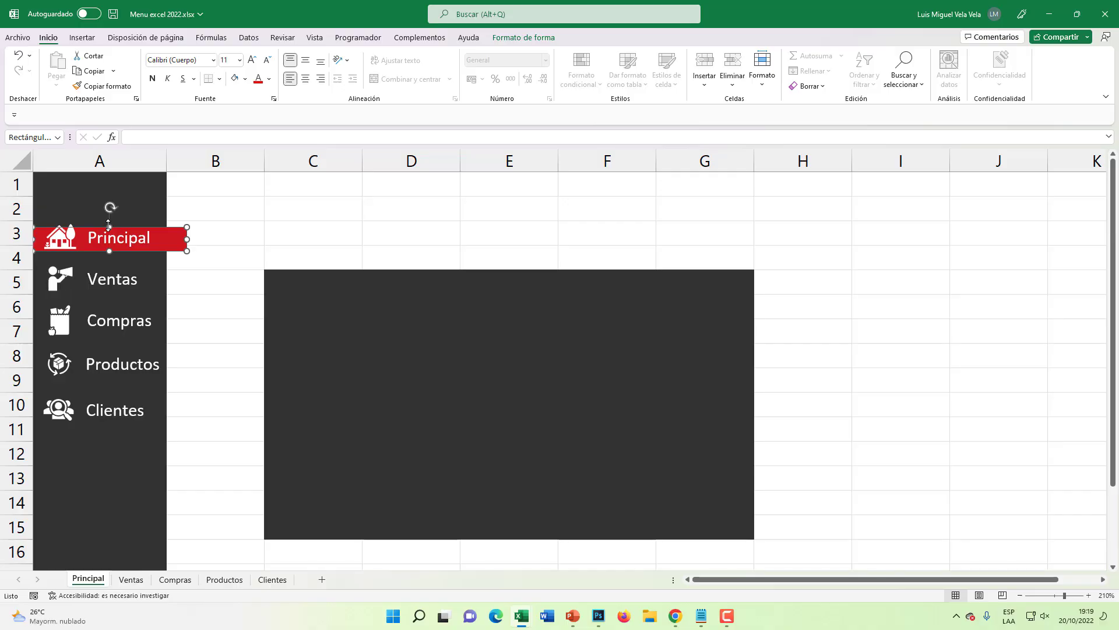
left_click_drag(109, 226, 109, 221)
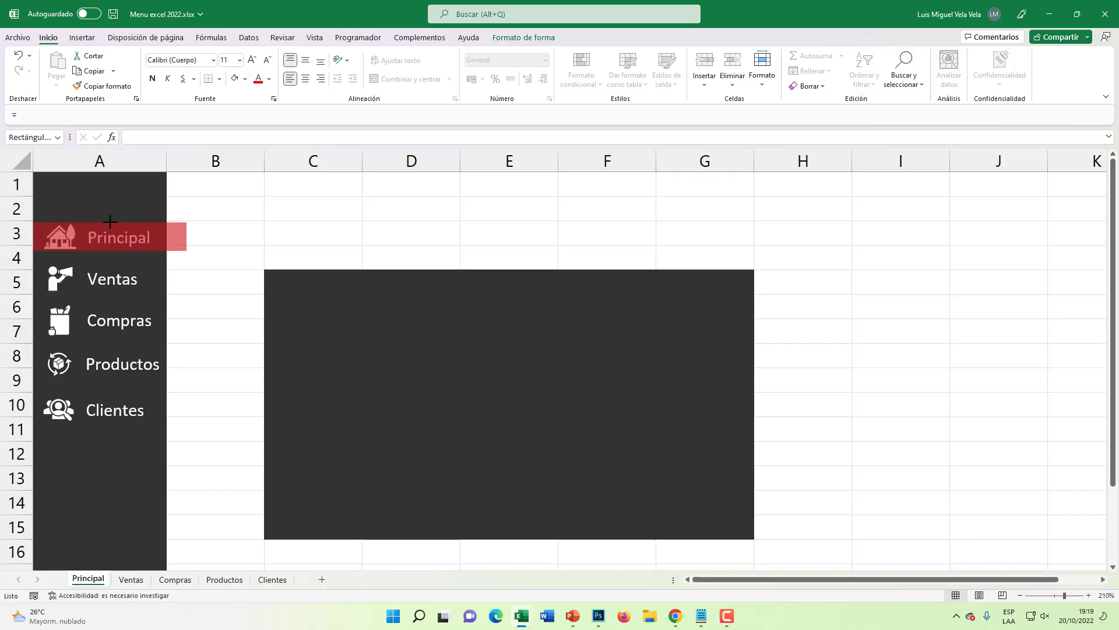
right_click(177, 236)
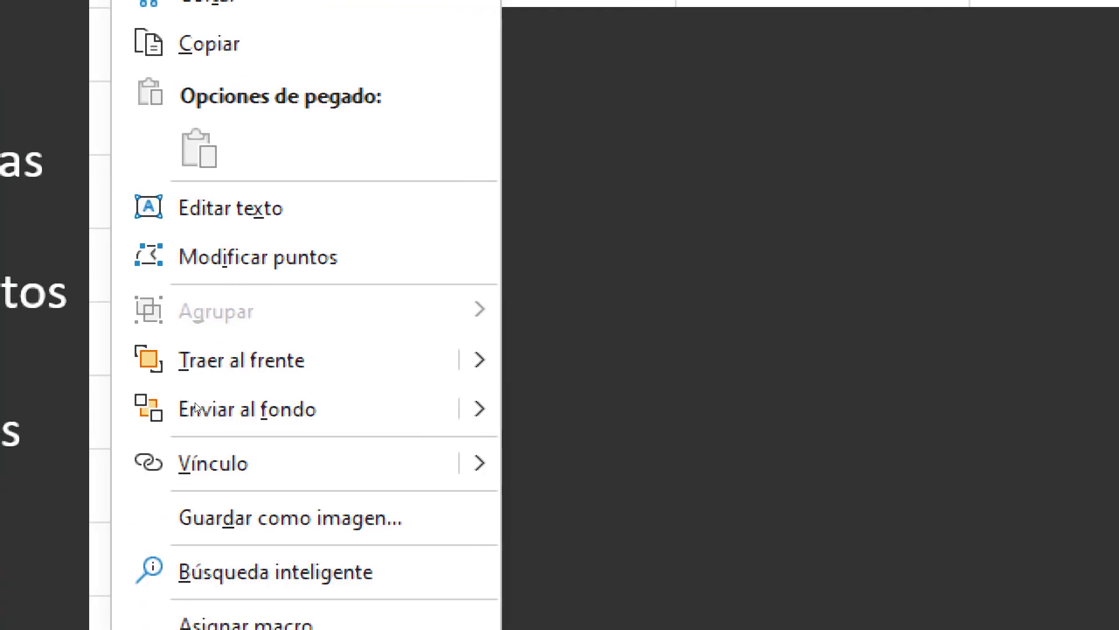
left_click(216, 404)
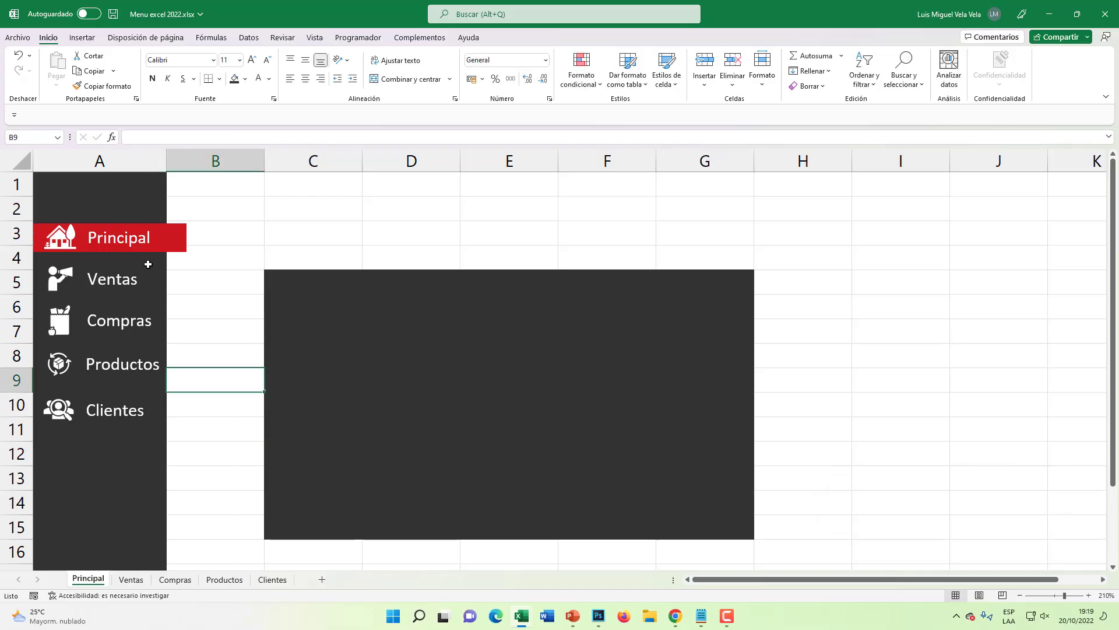
left_click(120, 249)
- Copy the red highlight onto the Ventas sheet and send it behind the Ventas entry
right_click(171, 231)
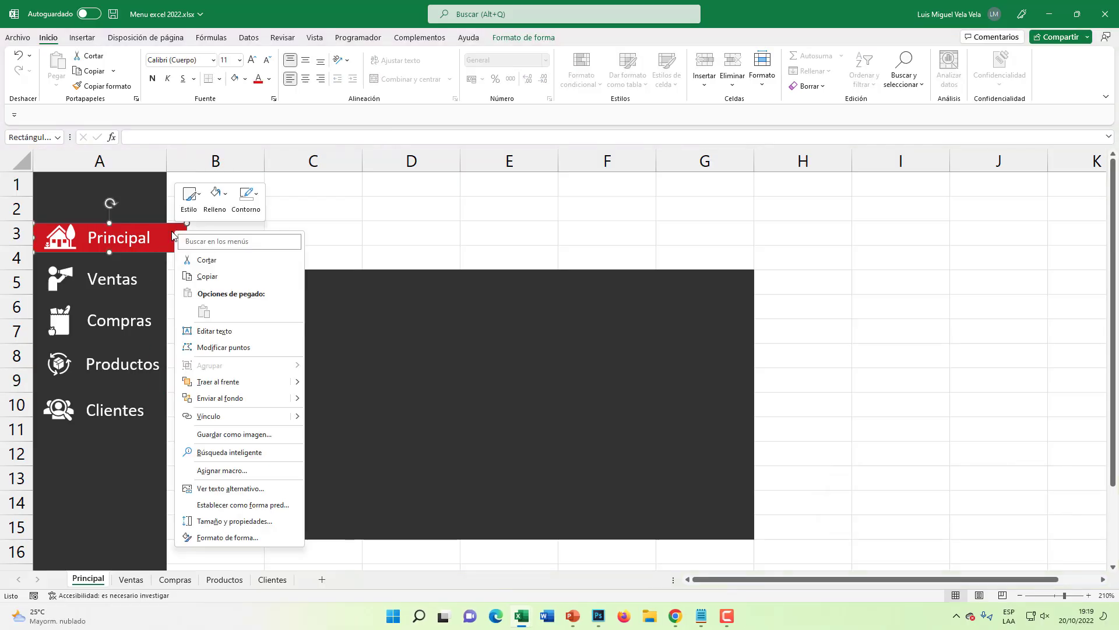
key("Escape")
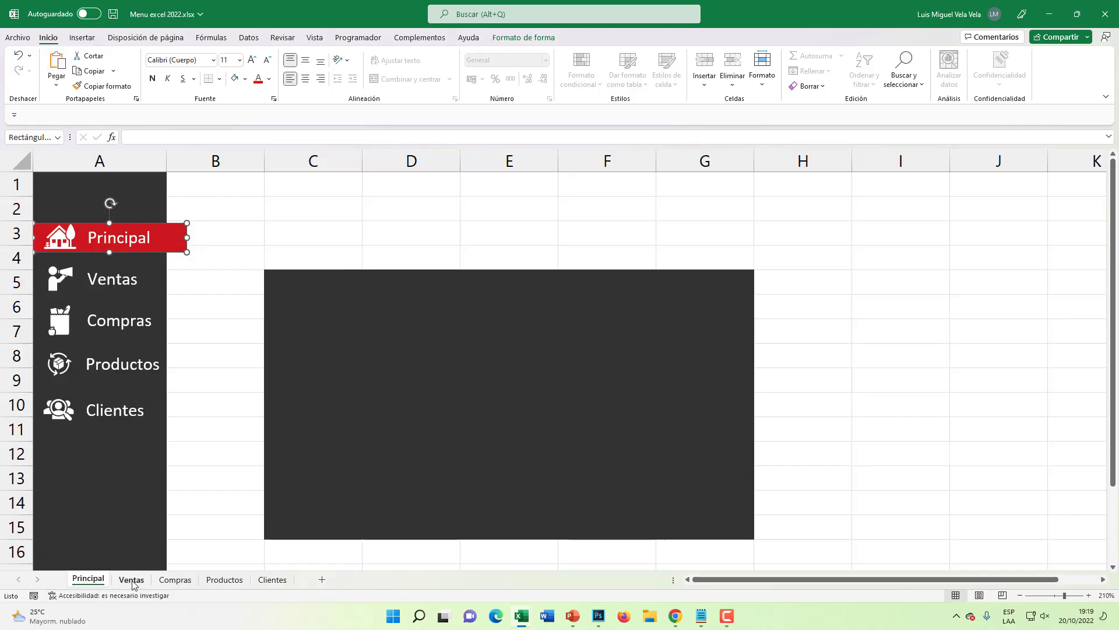
left_click(132, 579)
left_click(250, 365)
key("ctrl+v")
left_click_drag(285, 366, 144, 290)
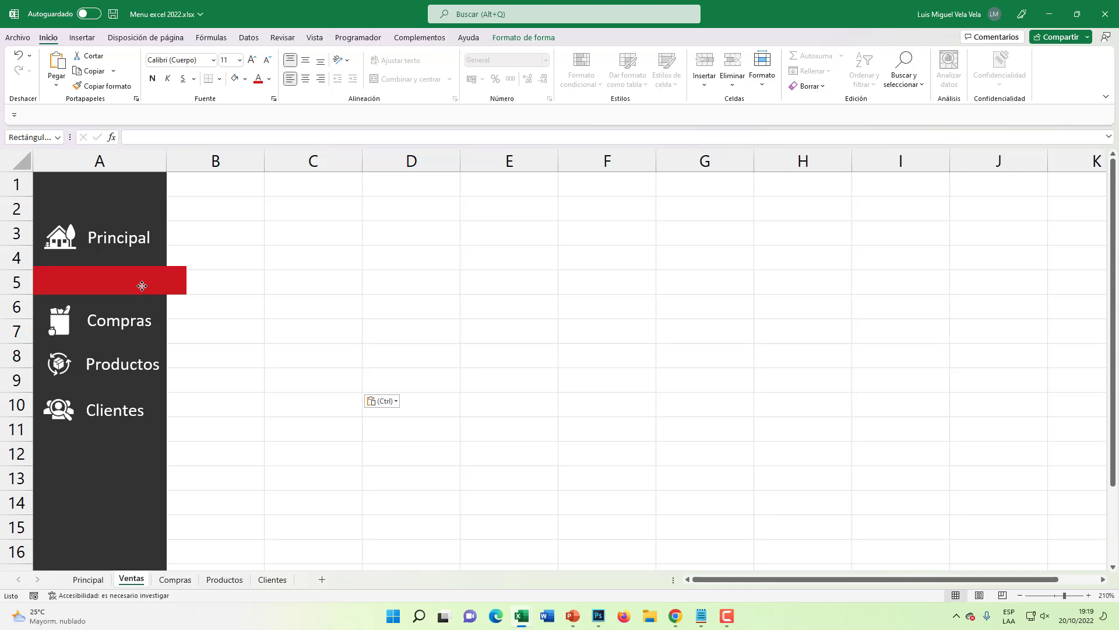
right_click(143, 287)
left_click(181, 451)
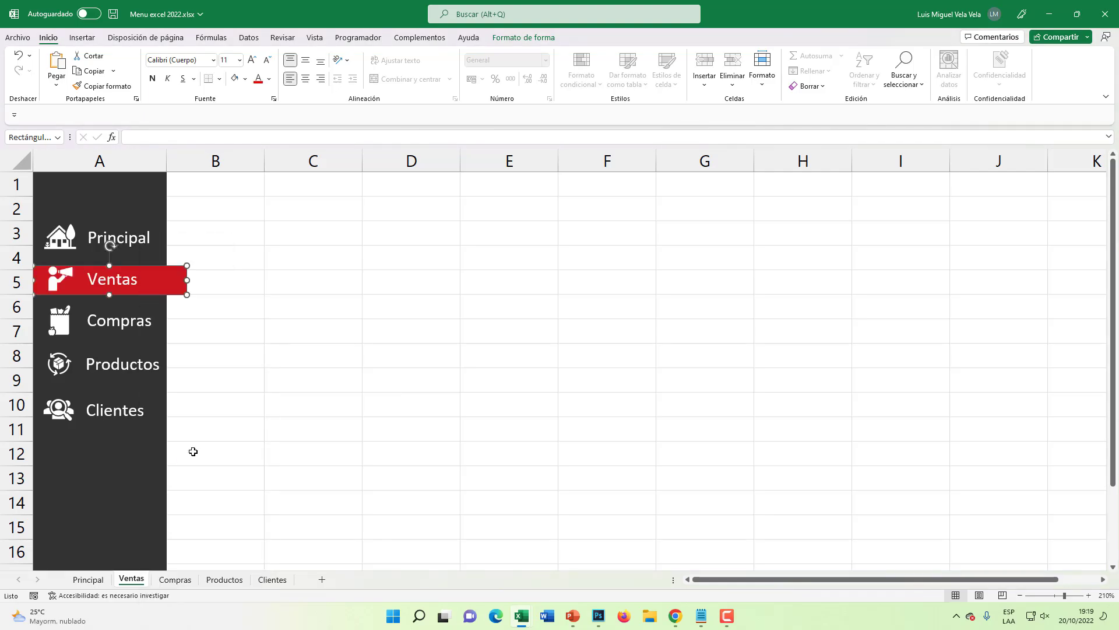
- Paste the red highlight on the Compras sheet behind the Compras entry, aligned with it
left_click(173, 583)
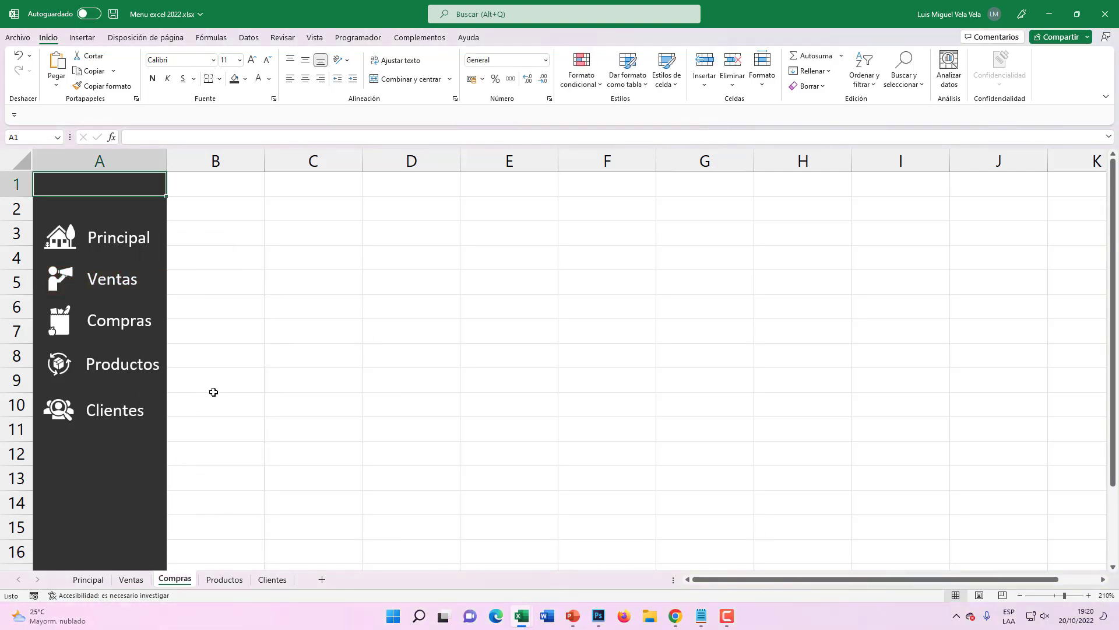
key("ctrl+v")
left_click_drag(135, 191, 129, 328)
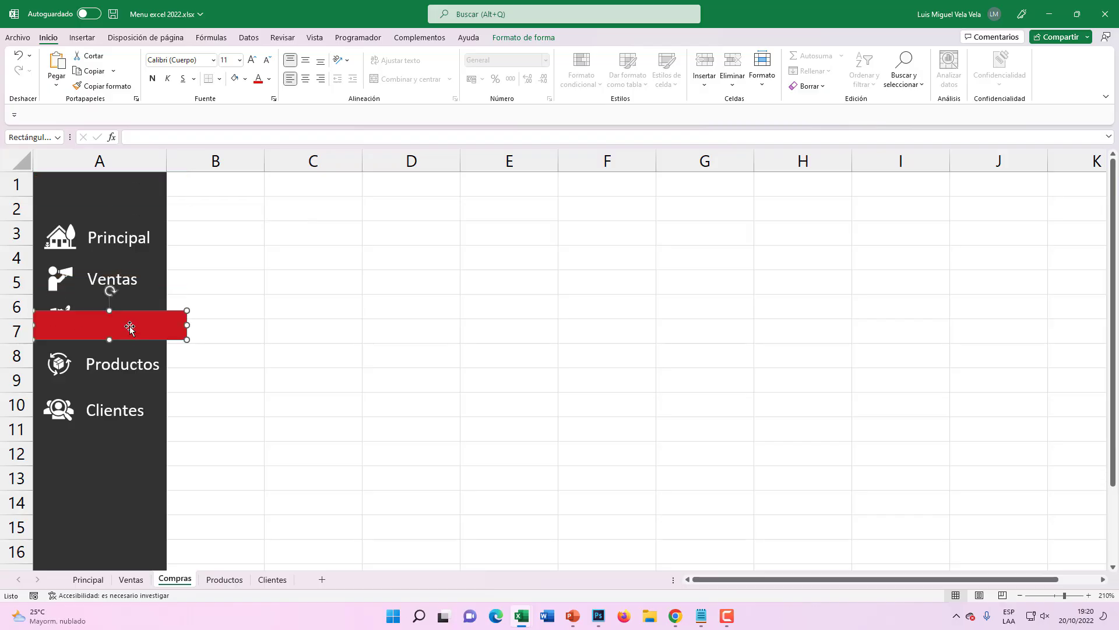
right_click(130, 329)
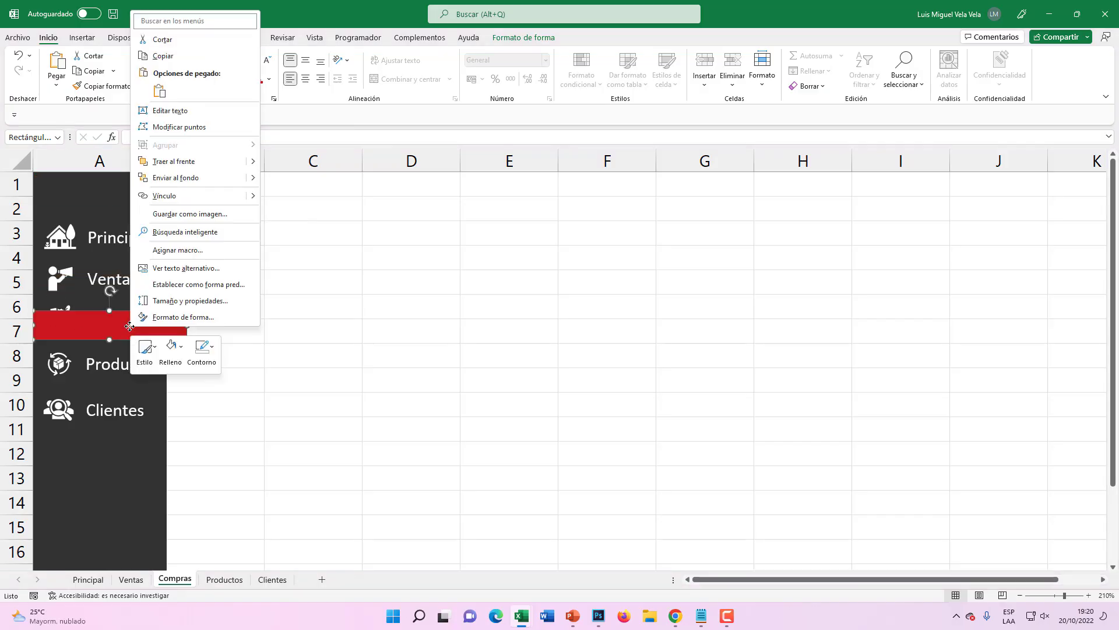
left_click(176, 178)
left_click_drag(170, 317, 167, 317)
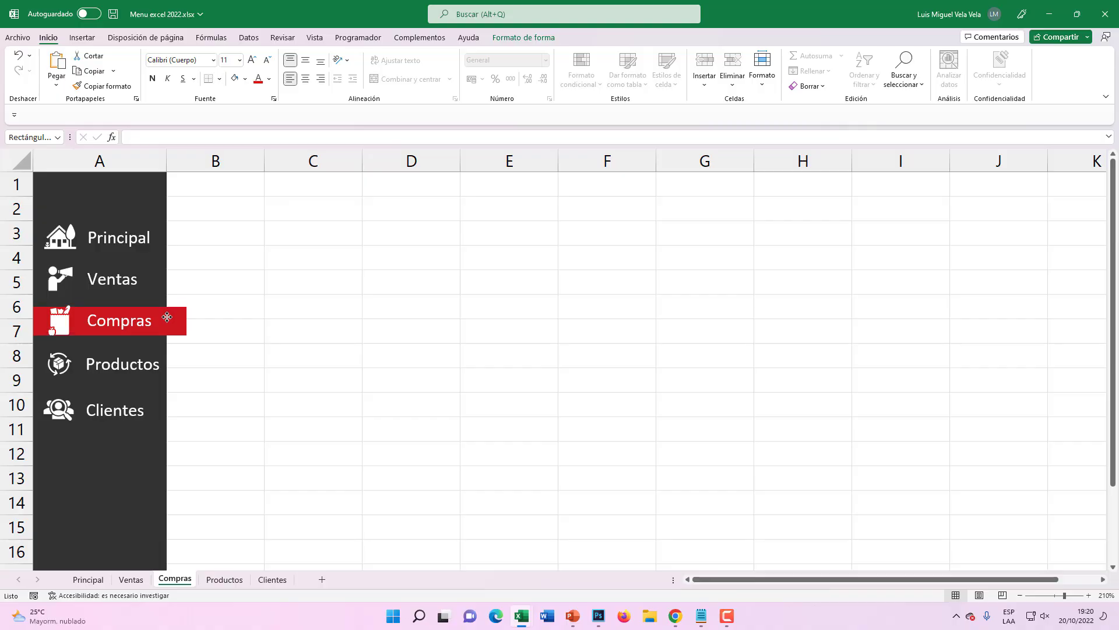
- Paste the red highlight on the Productos sheet and send it behind the Productos entry
key("ctrl+c")
left_click(224, 579)
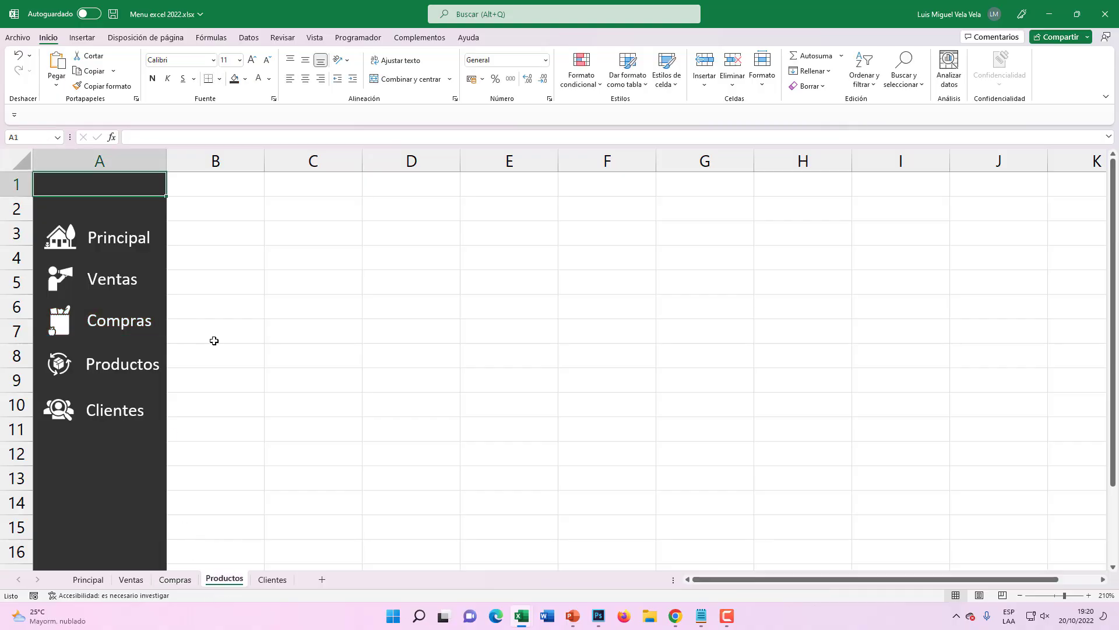
key("ctrl+v")
left_click_drag(141, 185, 117, 359)
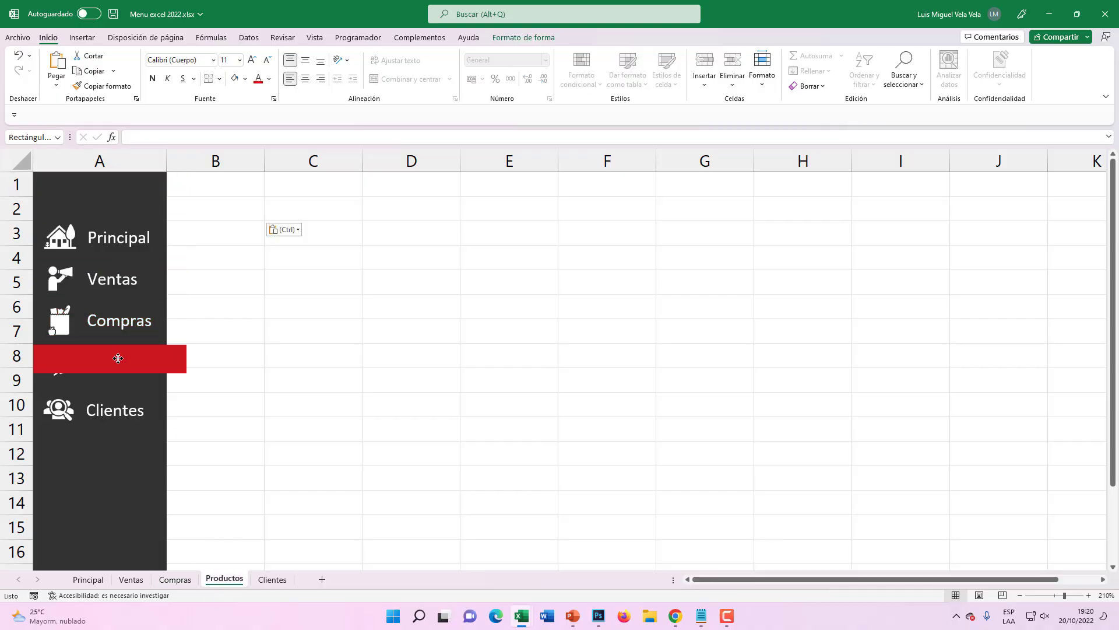
right_click(117, 359)
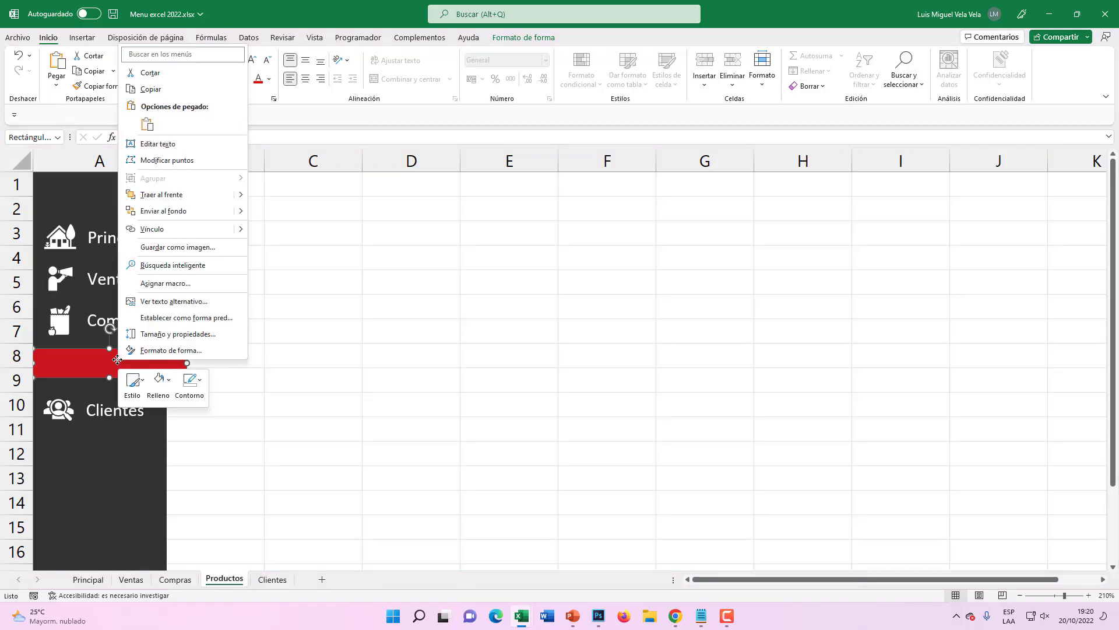
left_click(166, 210)
- Paste the red highlight on the Clientes sheet, send it to back and position it on Clientes
left_click(265, 579)
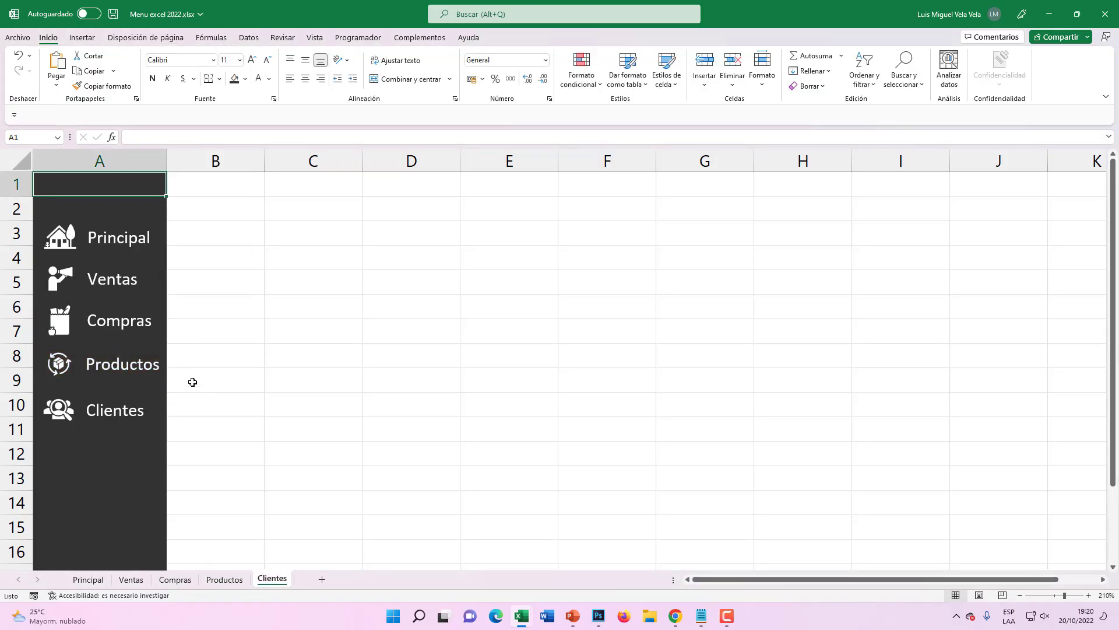
key("ctrl+v")
left_click_drag(140, 201, 148, 377)
right_click(148, 376)
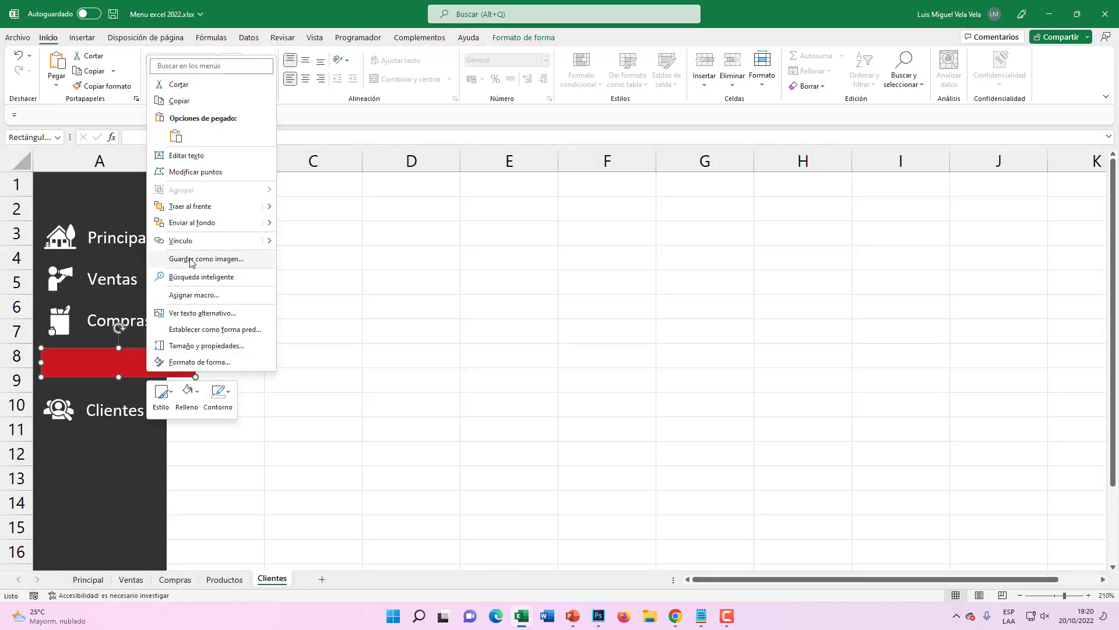
left_click(193, 223)
left_click_drag(172, 363, 173, 408)
- From Principal, test the Ventas, Compras, Productos and Clientes menu links down and back up
left_click(90, 579)
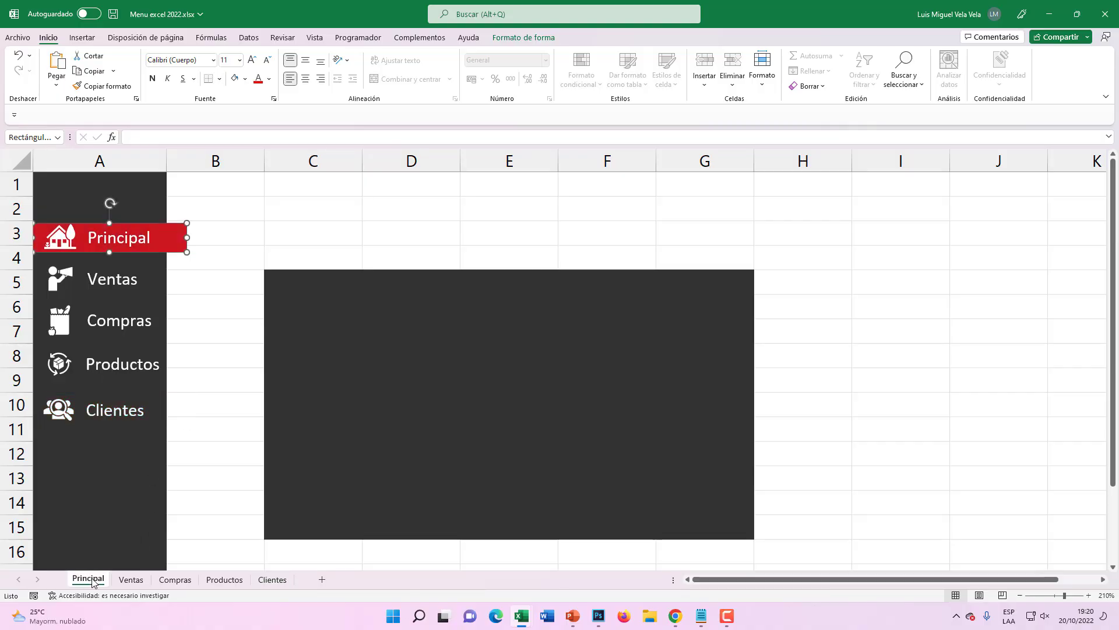
left_click(124, 285)
left_click(120, 326)
left_click(133, 372)
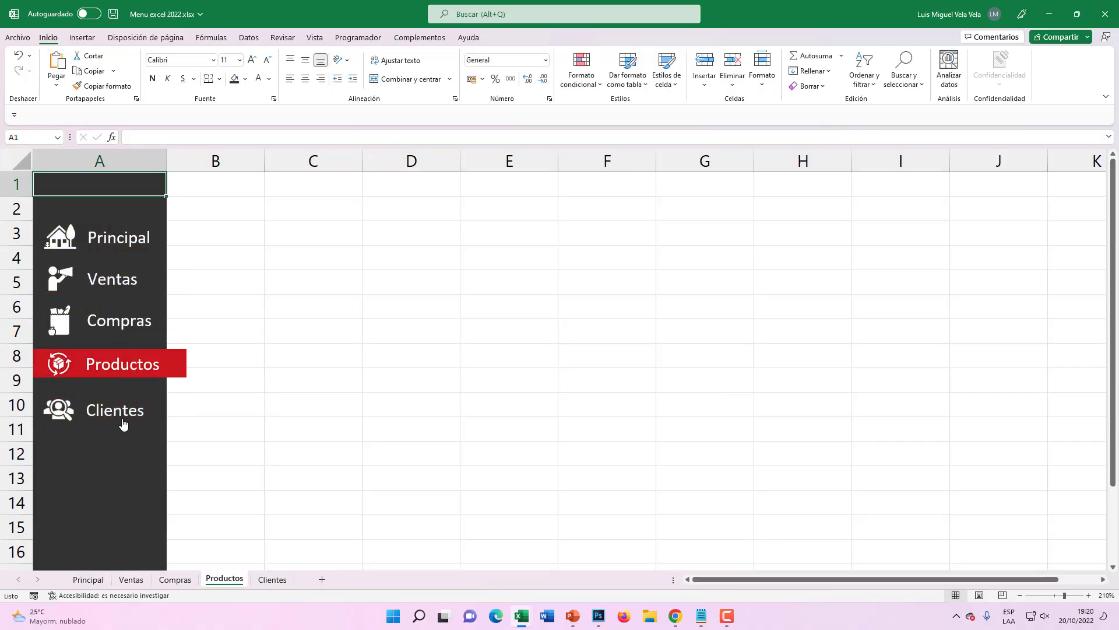
left_click(124, 424)
left_click(121, 368)
left_click(125, 326)
left_click(116, 287)
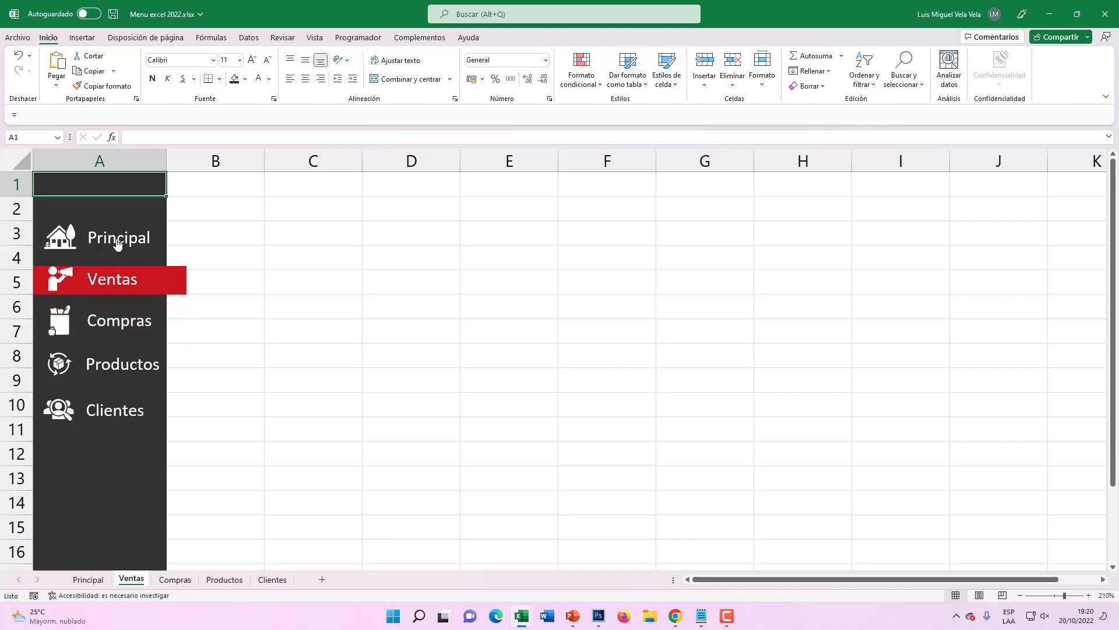
left_click(117, 244)
- Recheck the Compras, Productos and Clientes links, then select C5:G15 on Principal
left_click(115, 323)
left_click(119, 366)
left_click(114, 406)
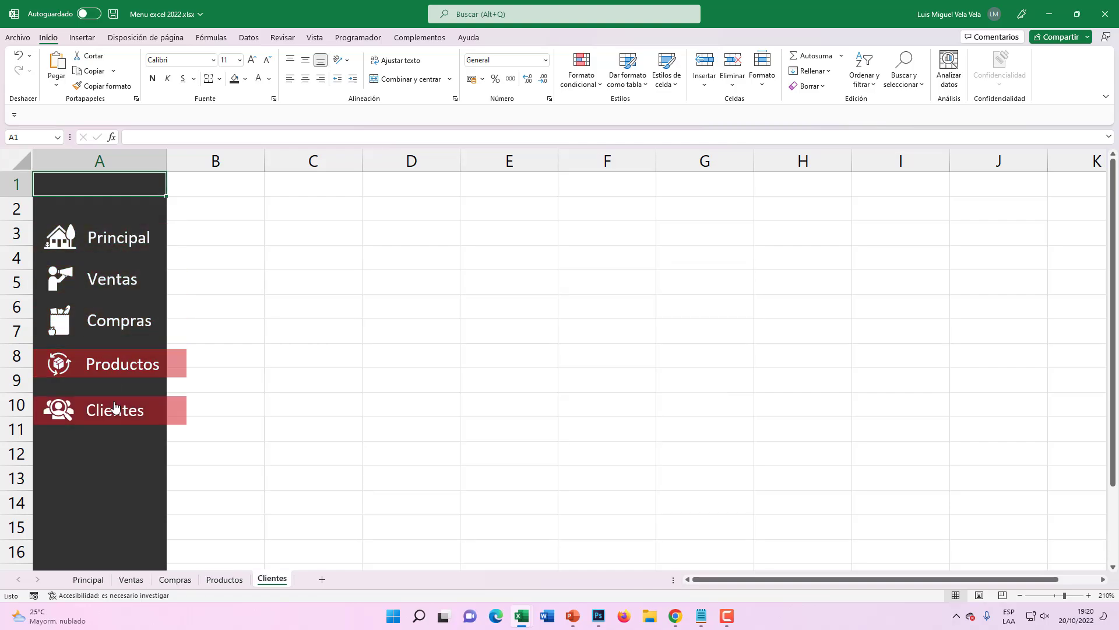
left_click(122, 248)
mouse_move(286, 279)
left_mouse_down()
mouse_move(722, 497)
mouse_move(725, 540)
left_mouse_up()
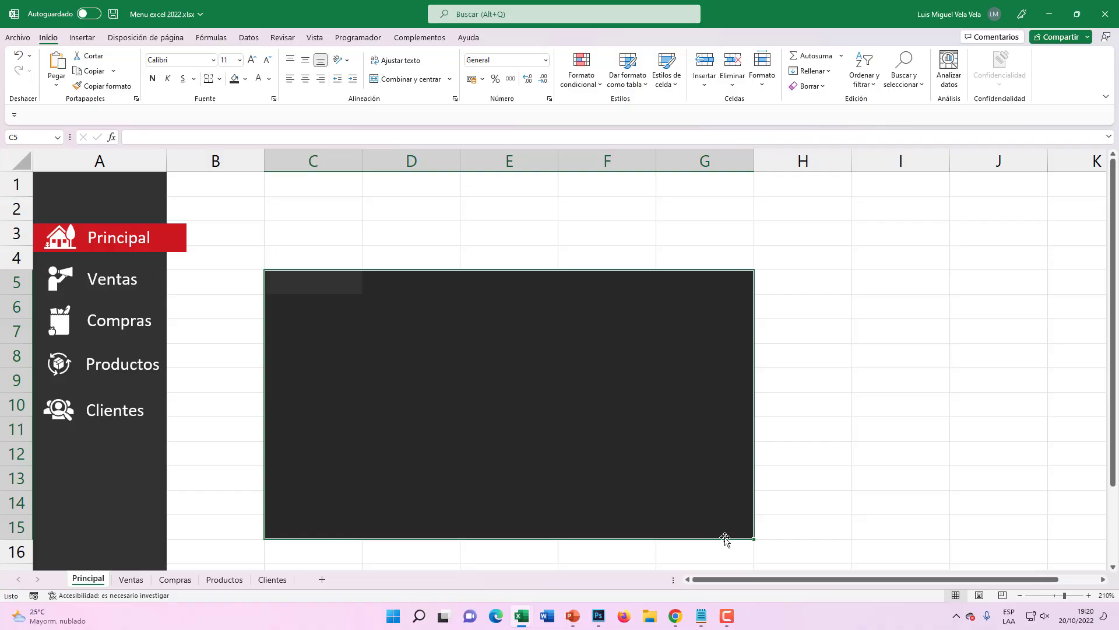
- Set C5:G15 to Sin relleno (no fill) and return to cell A1
left_click(245, 79)
left_click(251, 238)
left_click(347, 355)
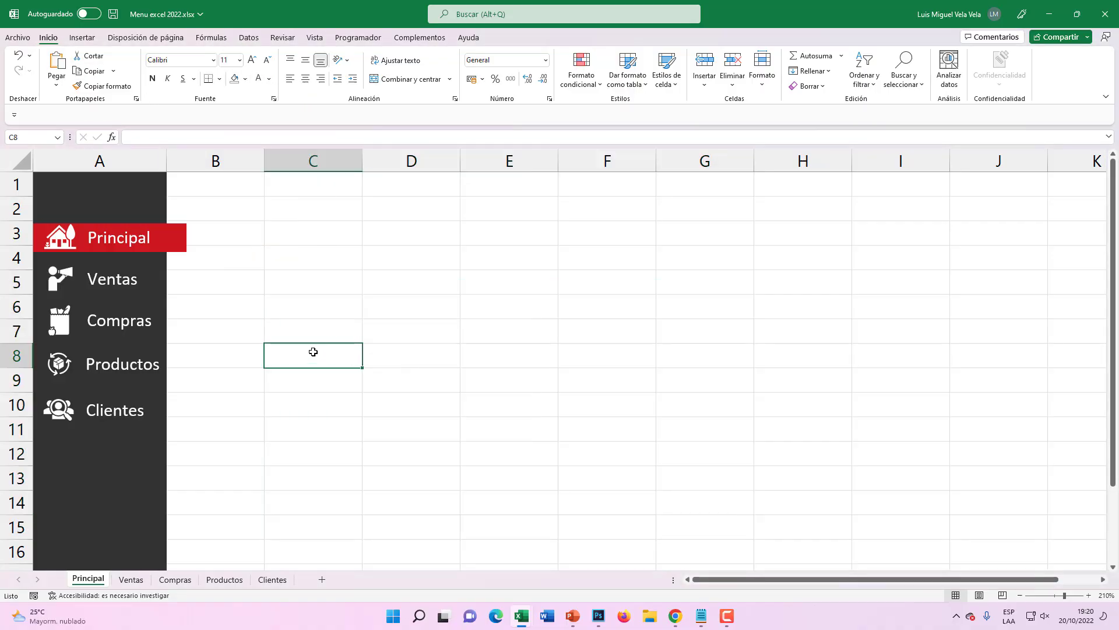
mouse_move(703, 578)
left_mouse_down()
mouse_move(943, 579)
mouse_move(362, 537)
left_mouse_up()
left_click(97, 186)
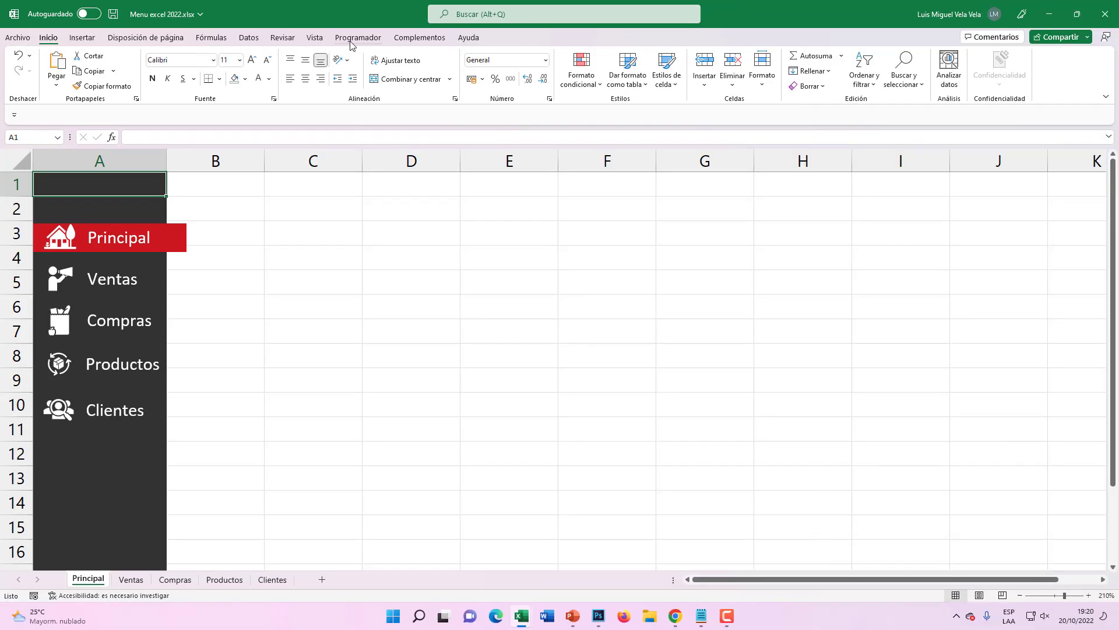
- Apply Freeze First Column and scroll sideways to confirm the sidebar stays fixed
left_click(316, 38)
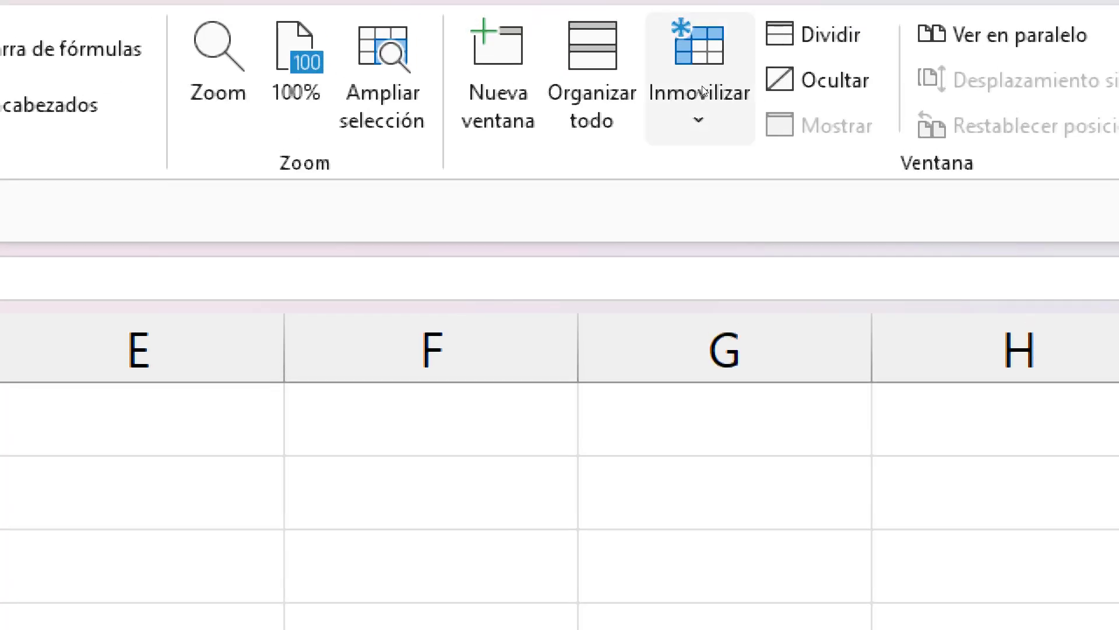
left_click(698, 82)
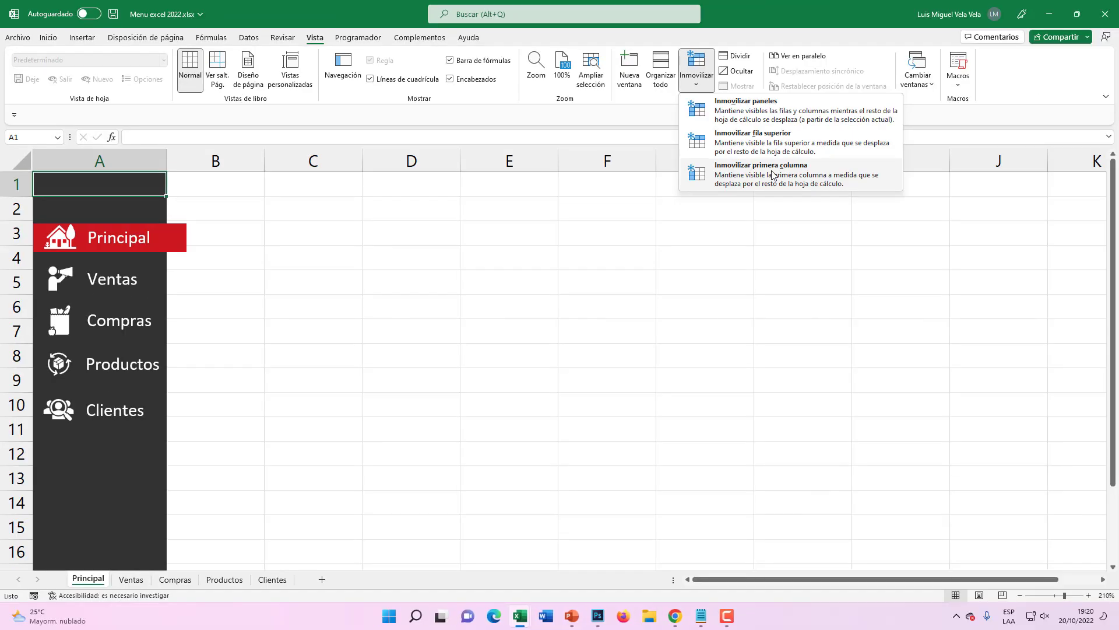
left_click(773, 175)
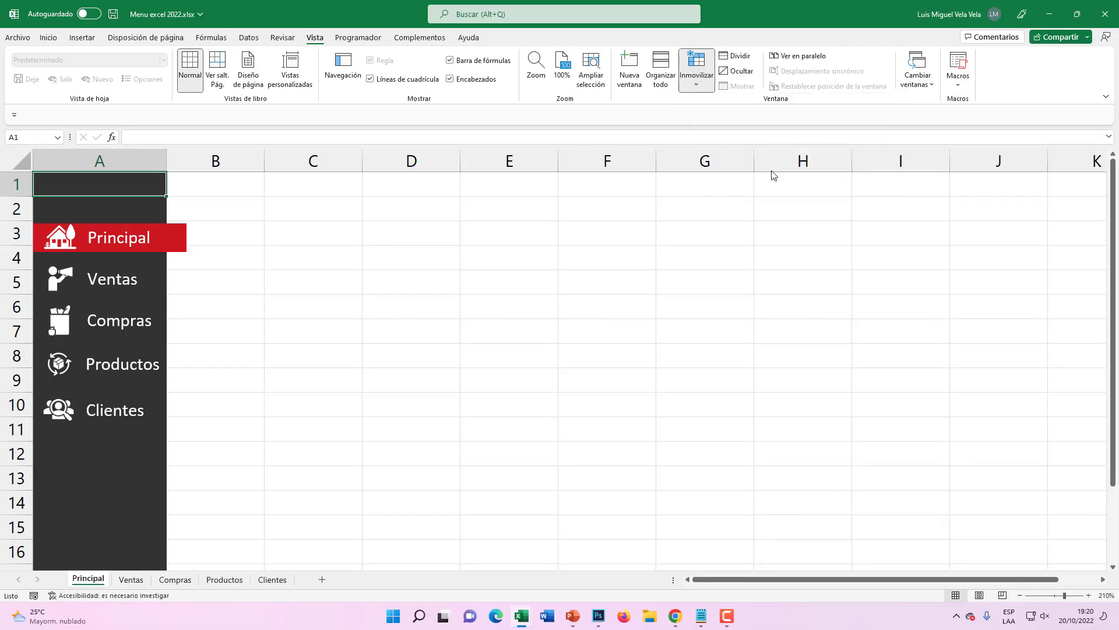
left_click_drag(712, 579, 1043, 584)
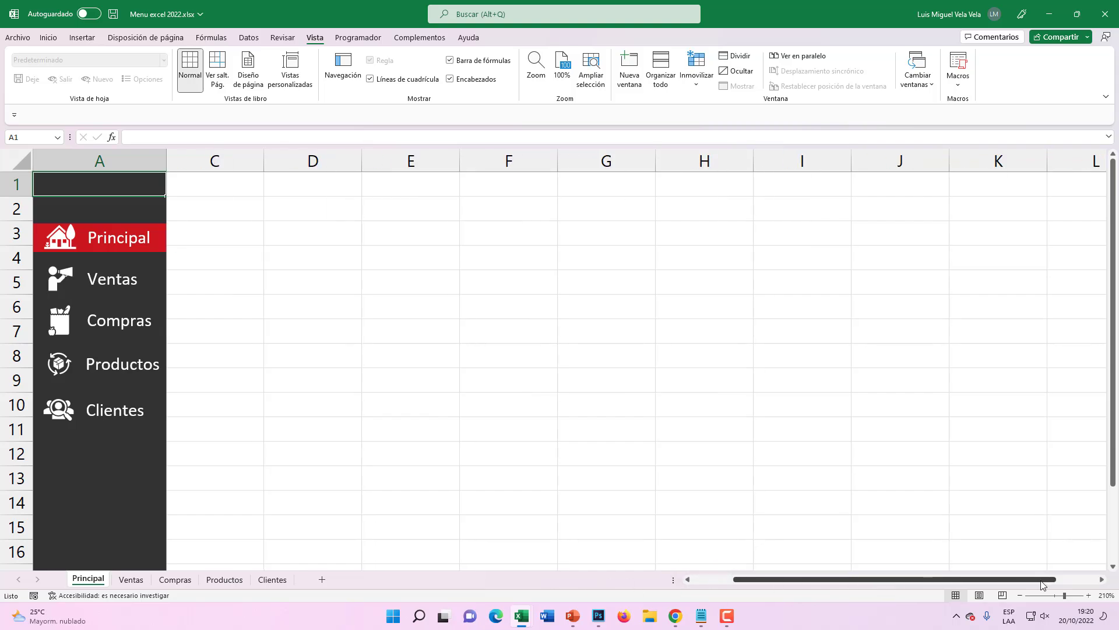
key("super+plus")
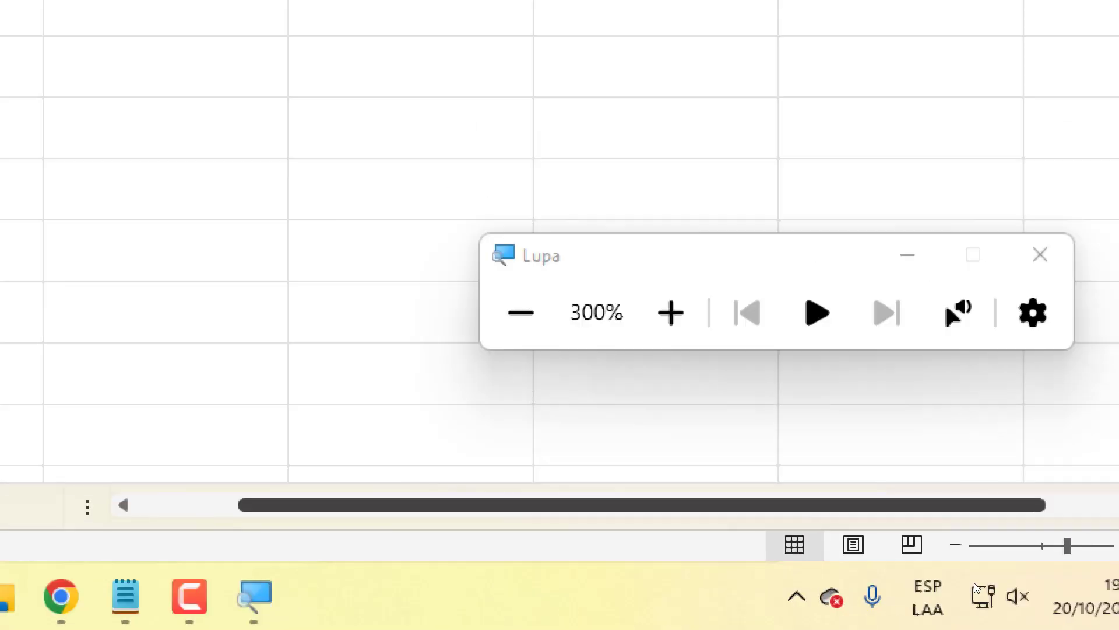
key("super+Escape")
mouse_move(909, 579)
left_mouse_down()
mouse_move(829, 577)
mouse_move(710, 526)
left_mouse_up()
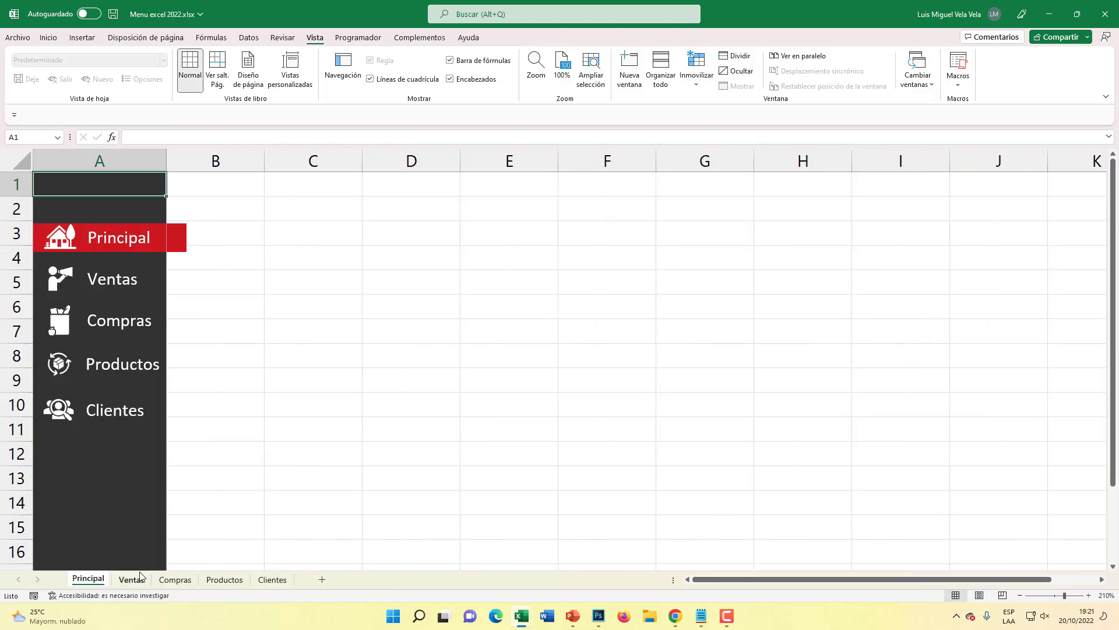
- Click through the Ventas, Compras, Productos and Clientes sidebar links, then return to Principal
left_click(123, 285)
left_click(129, 328)
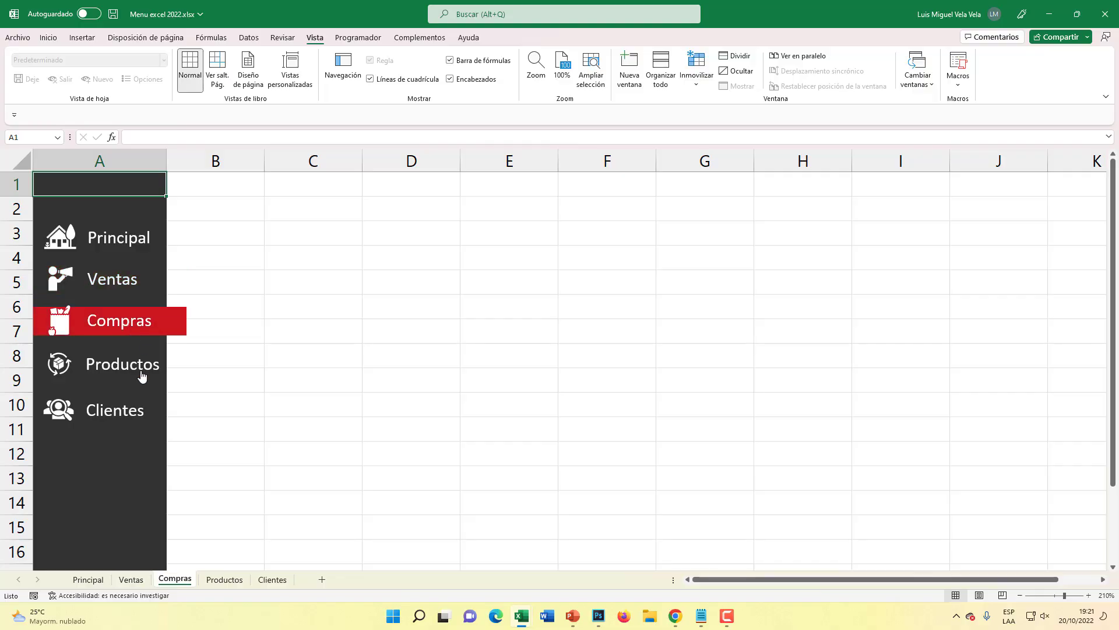
left_click(141, 377)
left_click(128, 418)
left_click(113, 245)
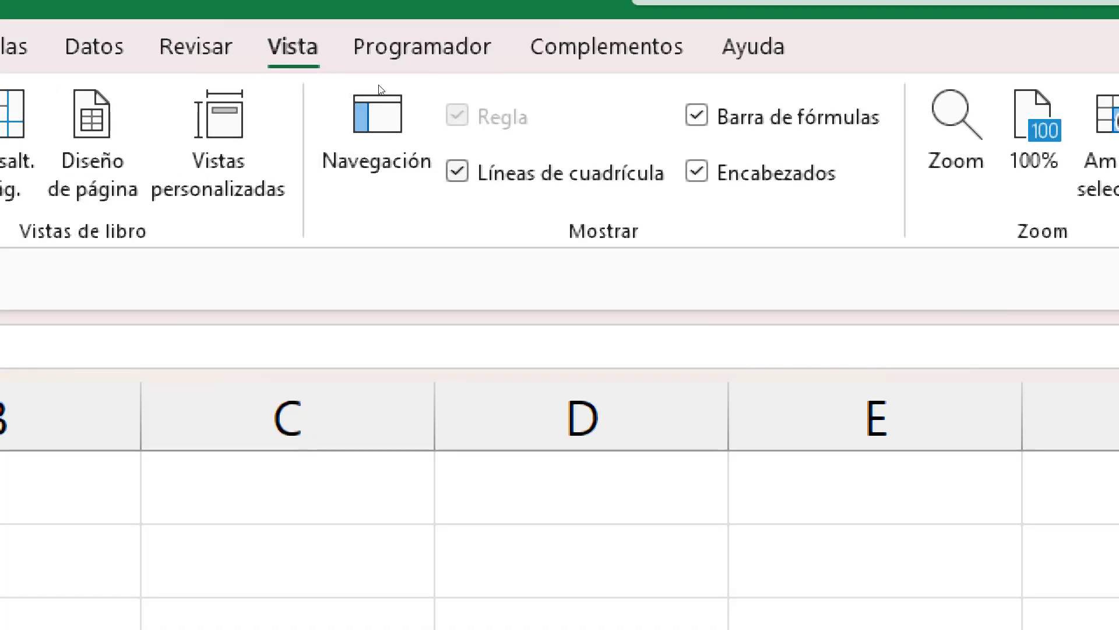
- Hide gridlines and headings on the Principal, Ventas and Compras sheets
left_click(372, 81)
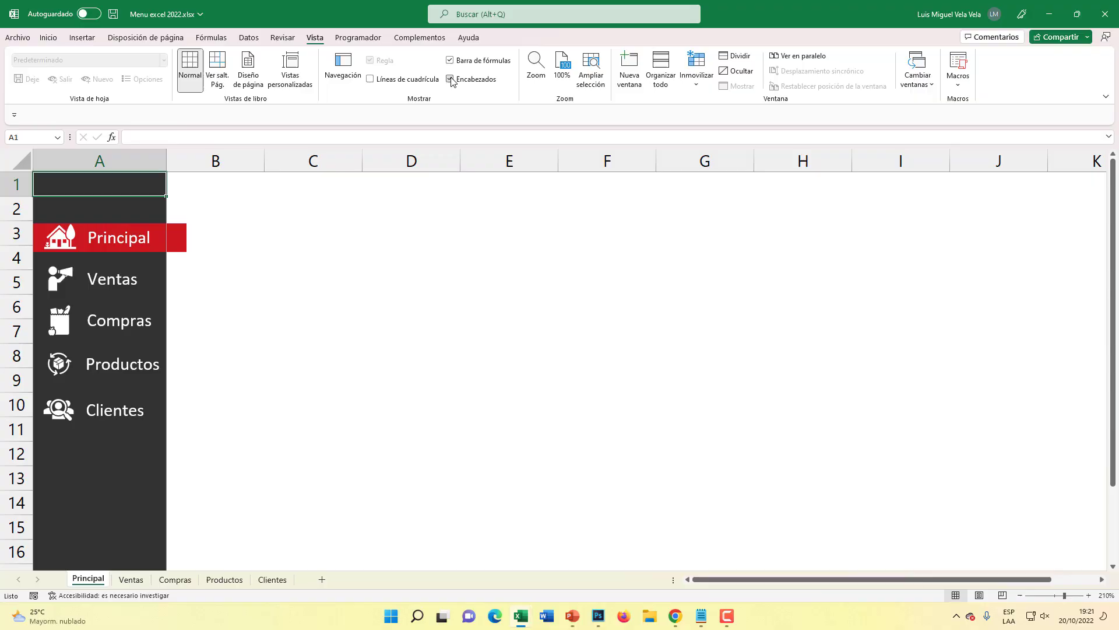
left_click(450, 79)
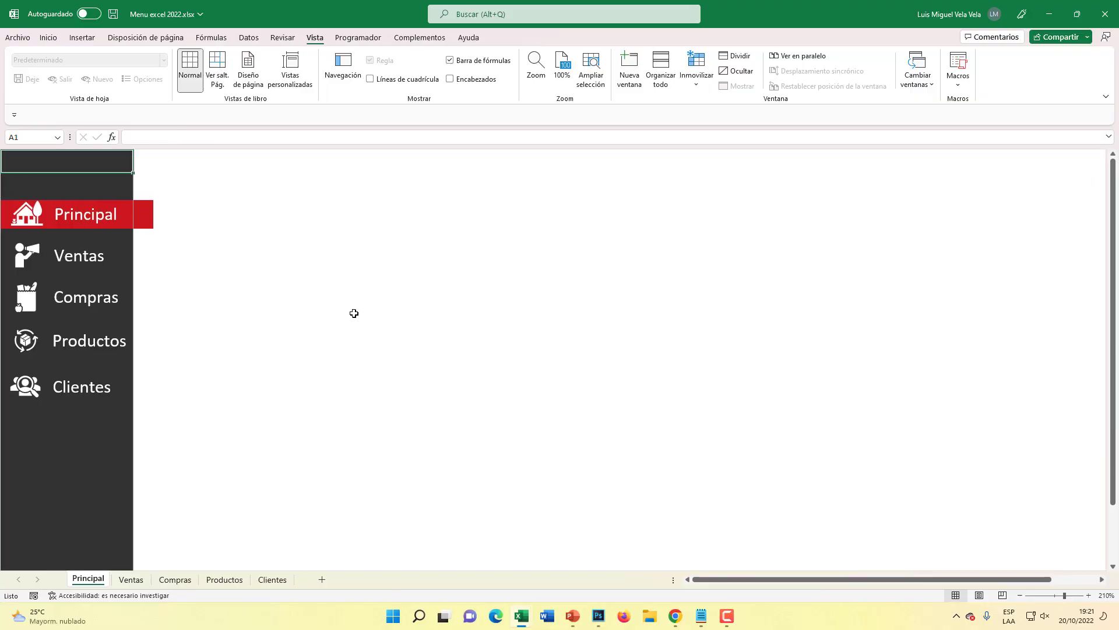
left_click(80, 265)
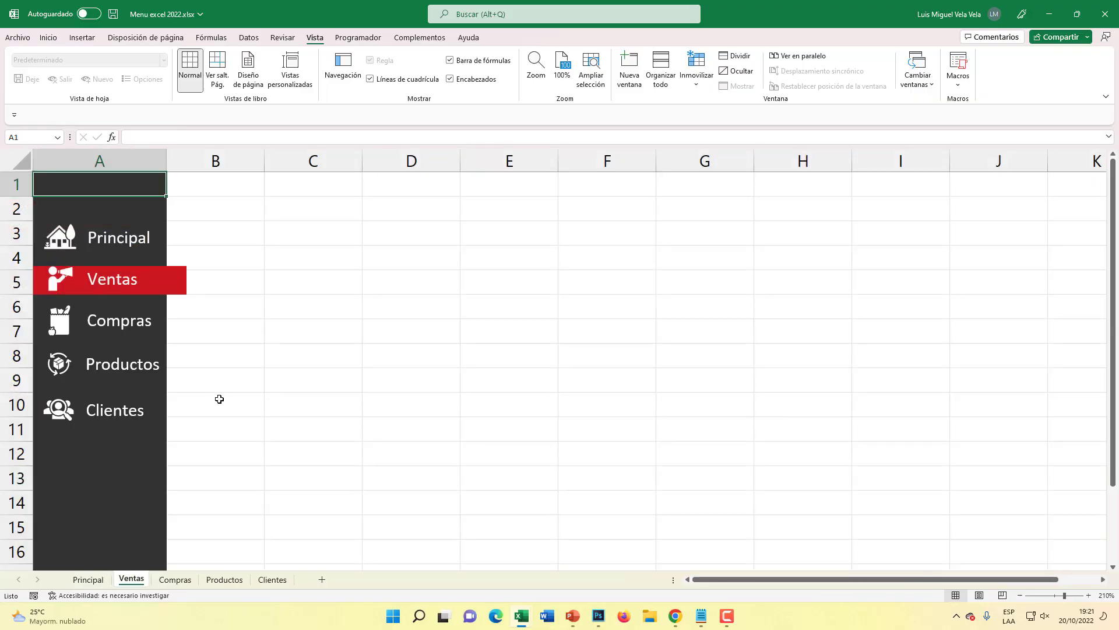
left_click(405, 79)
left_click(473, 79)
left_click(82, 307)
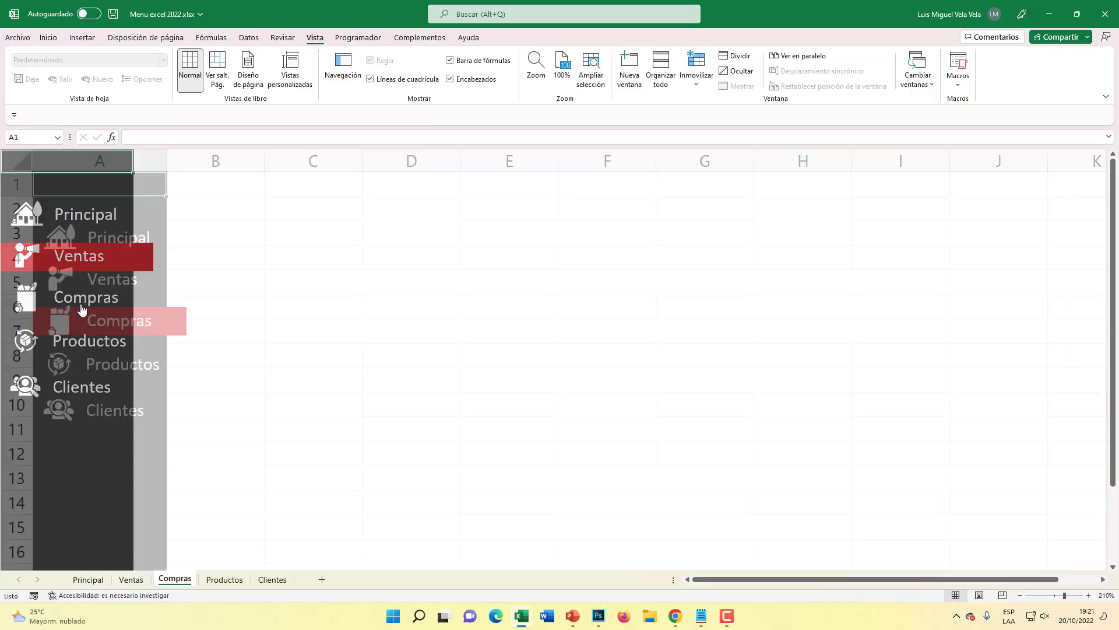
left_click(405, 80)
left_click(466, 79)
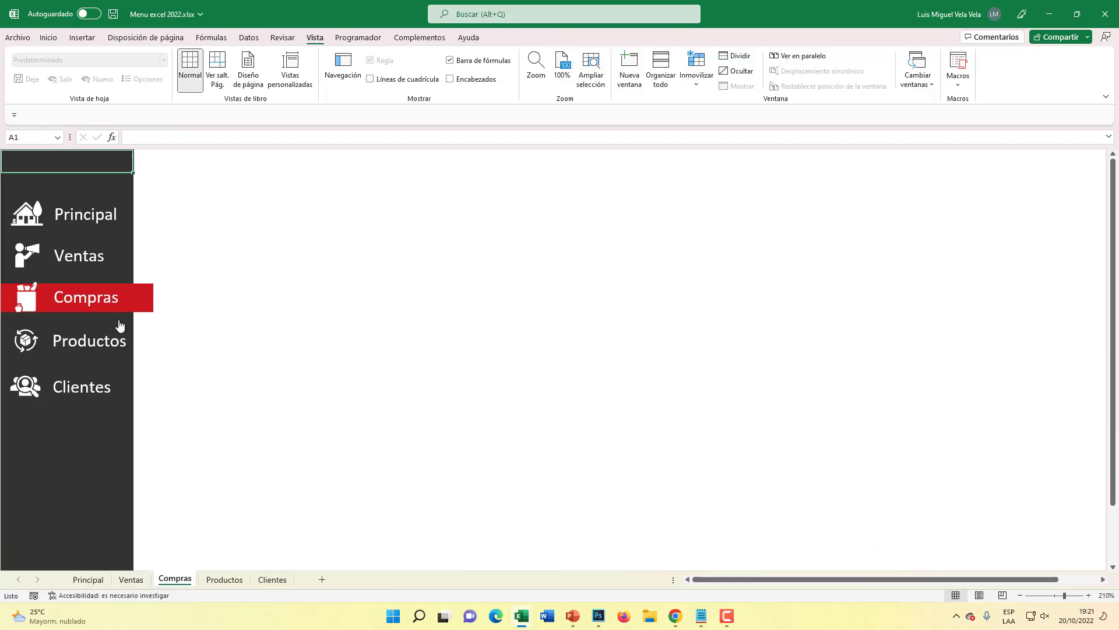
- Hide gridlines and headings on the Productos and Clientes sheets
left_click(92, 346)
left_click(406, 79)
left_click(450, 79)
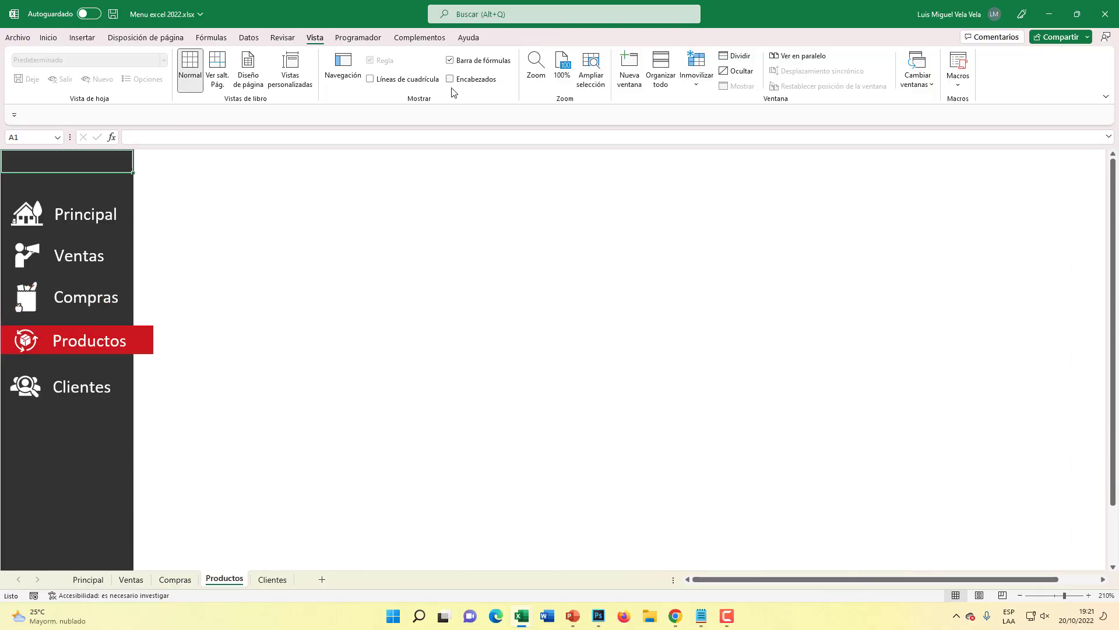
left_click(95, 401)
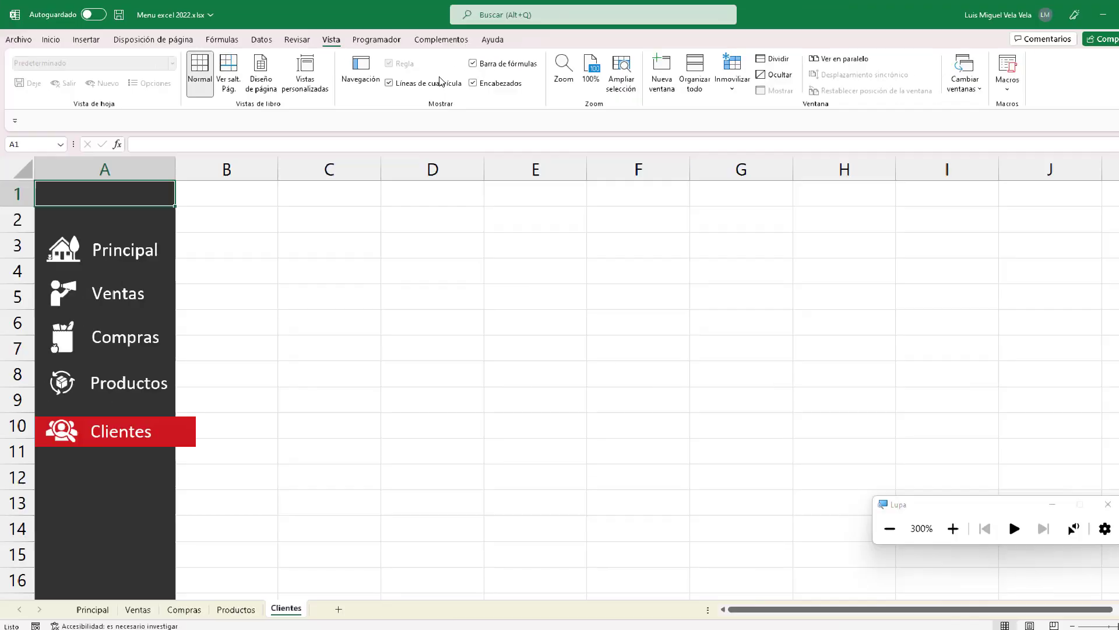
left_click(408, 79)
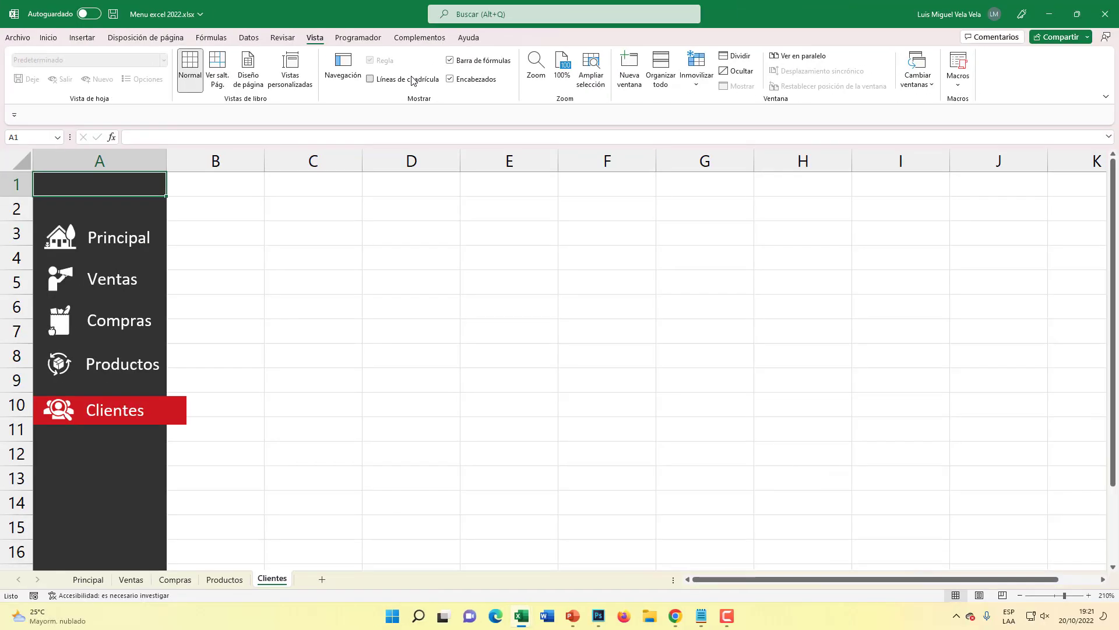
left_click(474, 78)
- Test every sidebar link on the clean sheets, ending back on Principal
left_click(97, 331)
left_click(88, 297)
left_click(75, 254)
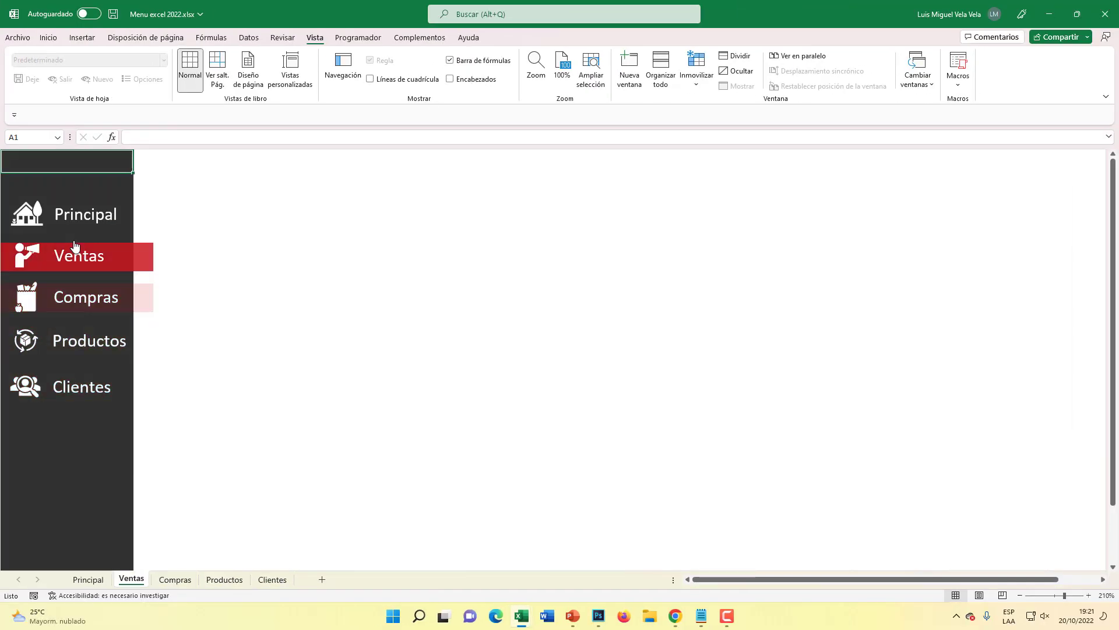
left_click(82, 216)
left_click(88, 259)
left_click(80, 300)
left_click(81, 341)
left_click(76, 386)
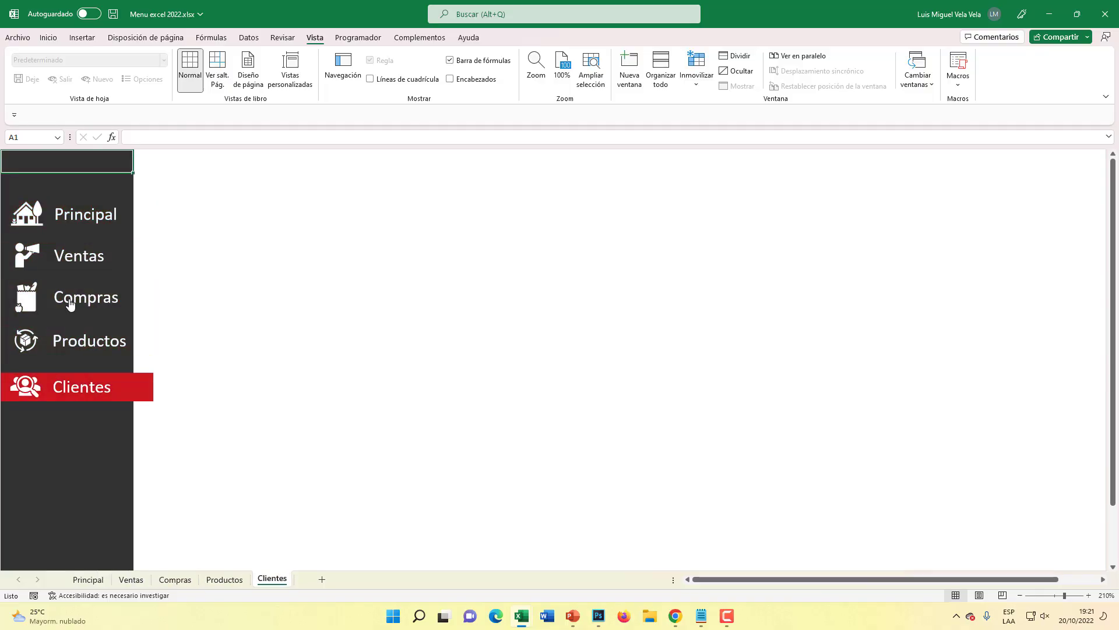
left_click(73, 299)
left_click(76, 256)
left_click(81, 216)
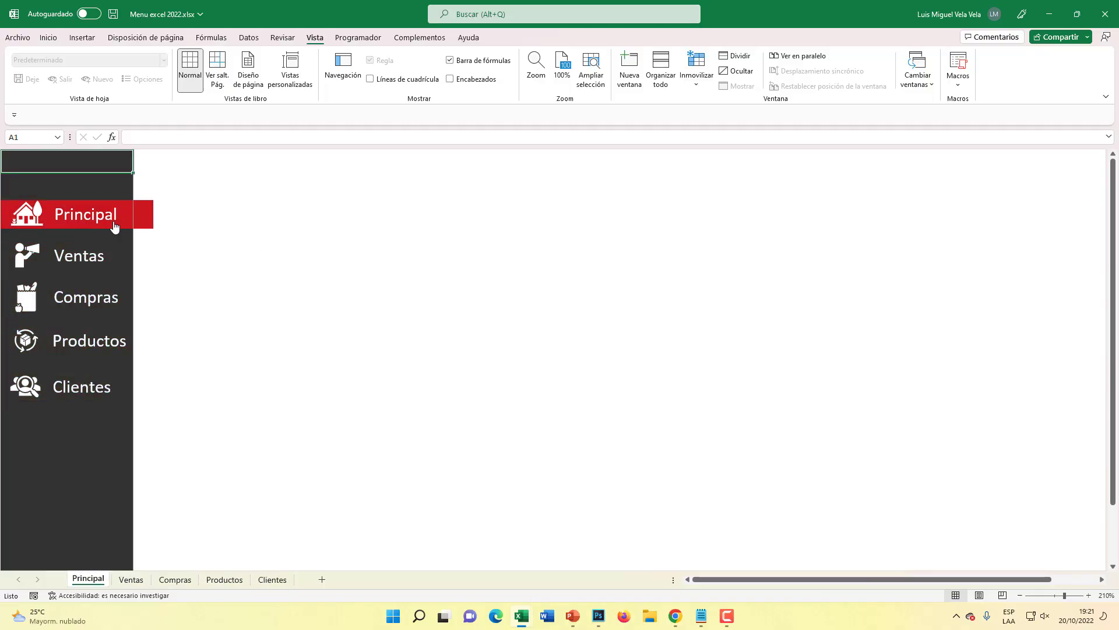
- Choose a spot on the Principal sheet for the sheet title
left_click(294, 258)
left_click(420, 308, "shift")
left_click(379, 240)
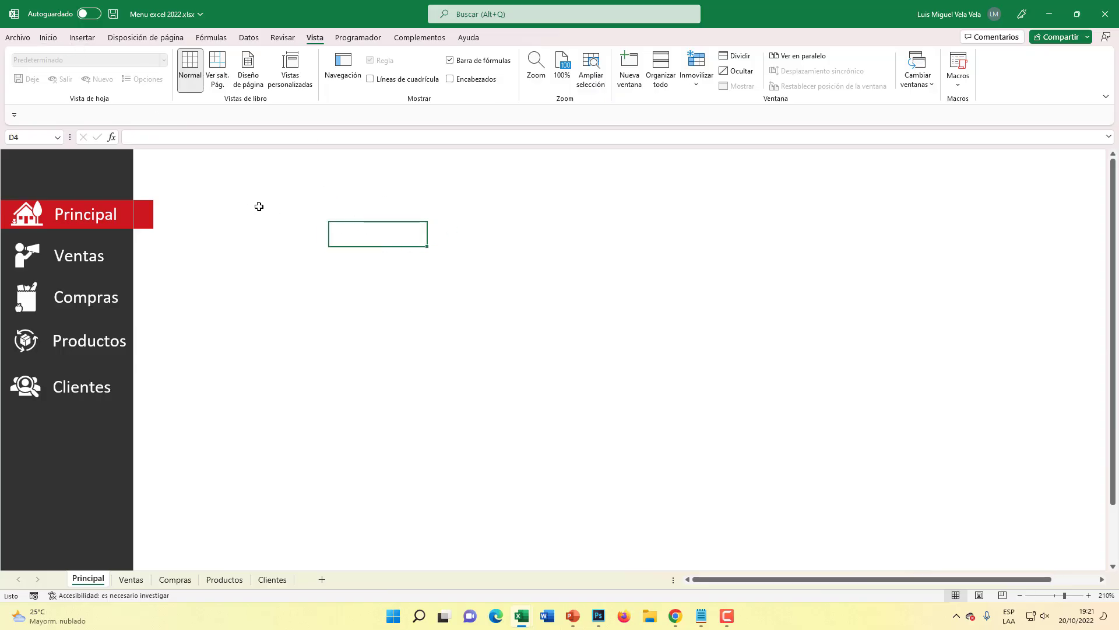
- Title the Principal sheet MENU PRINCIPAL and the Ventas sheet VENTAS in C3
left_click(286, 206)
type("MENU PRINICPA")
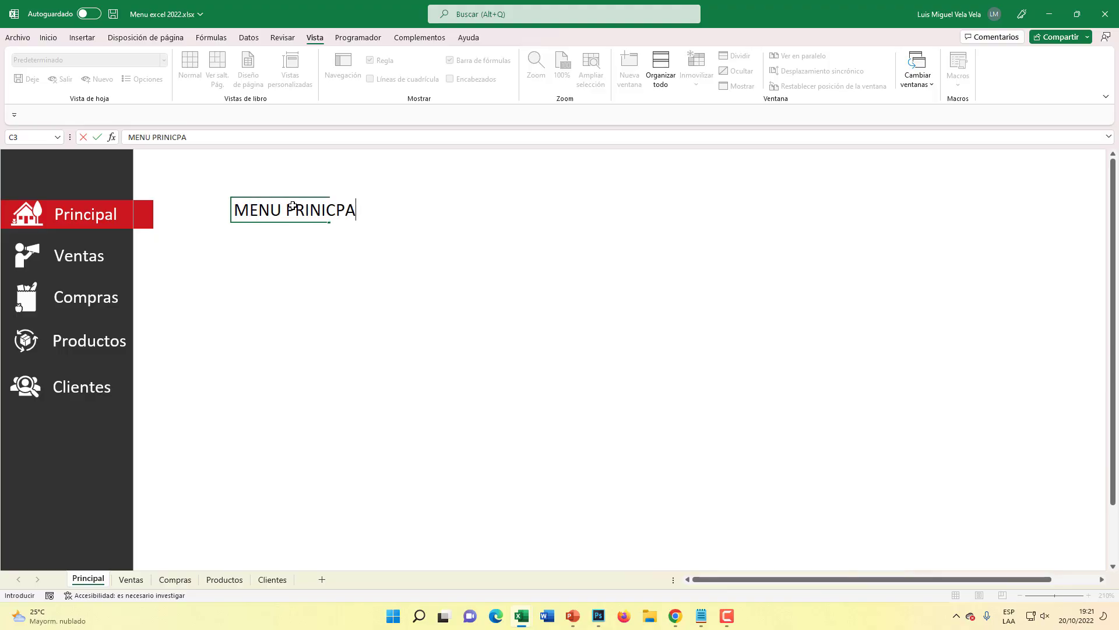
type("L")
key("Return")
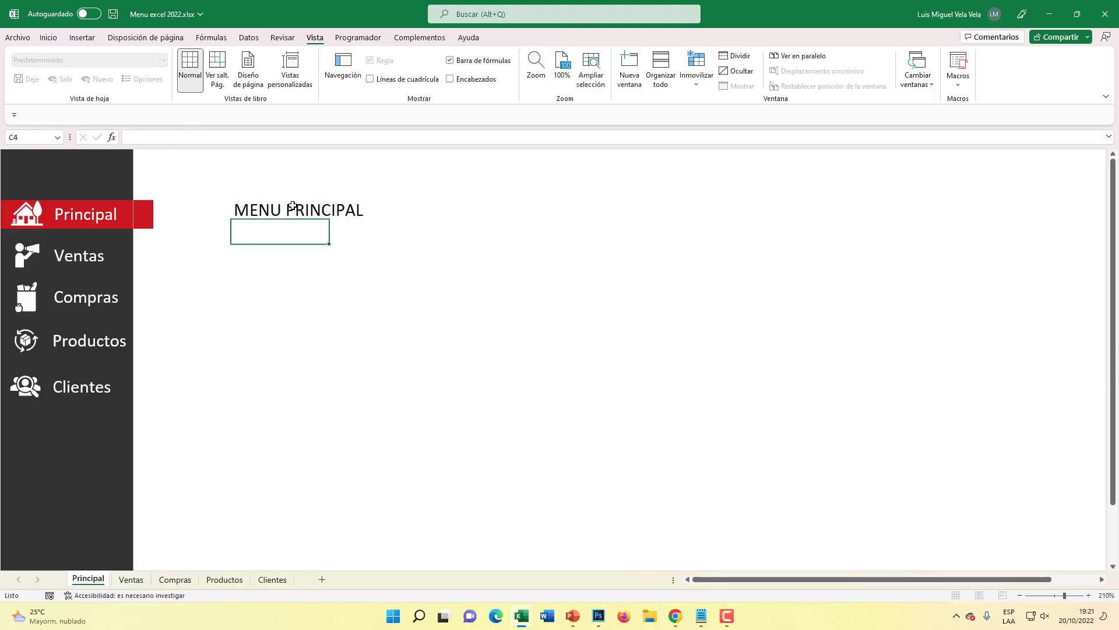
left_click(85, 264)
left_click(238, 208)
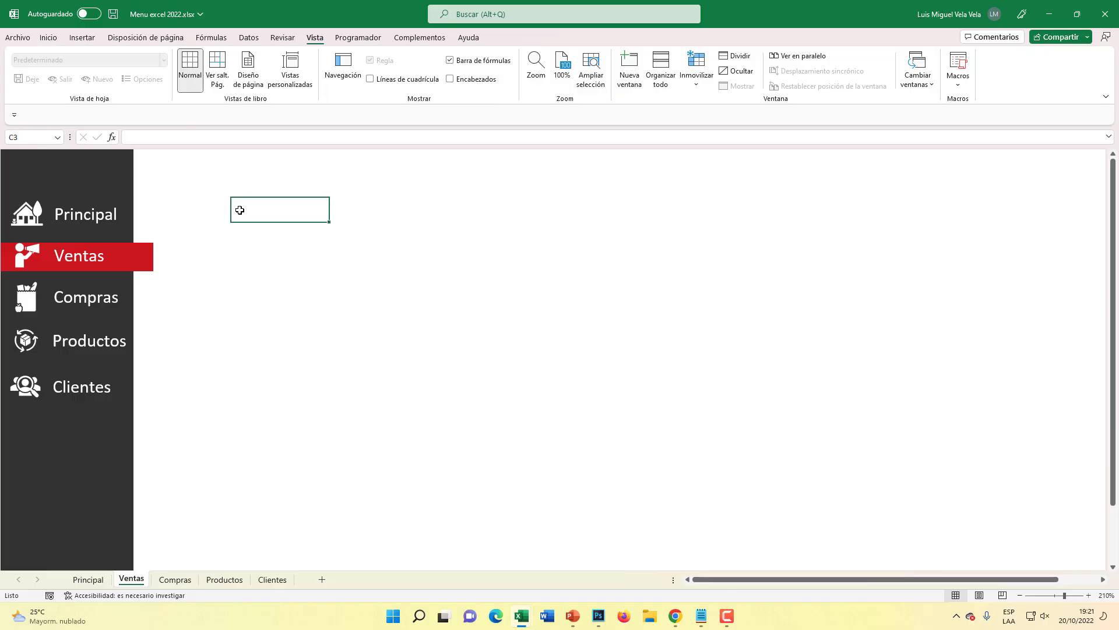
type("VENTAS")
key("Return")
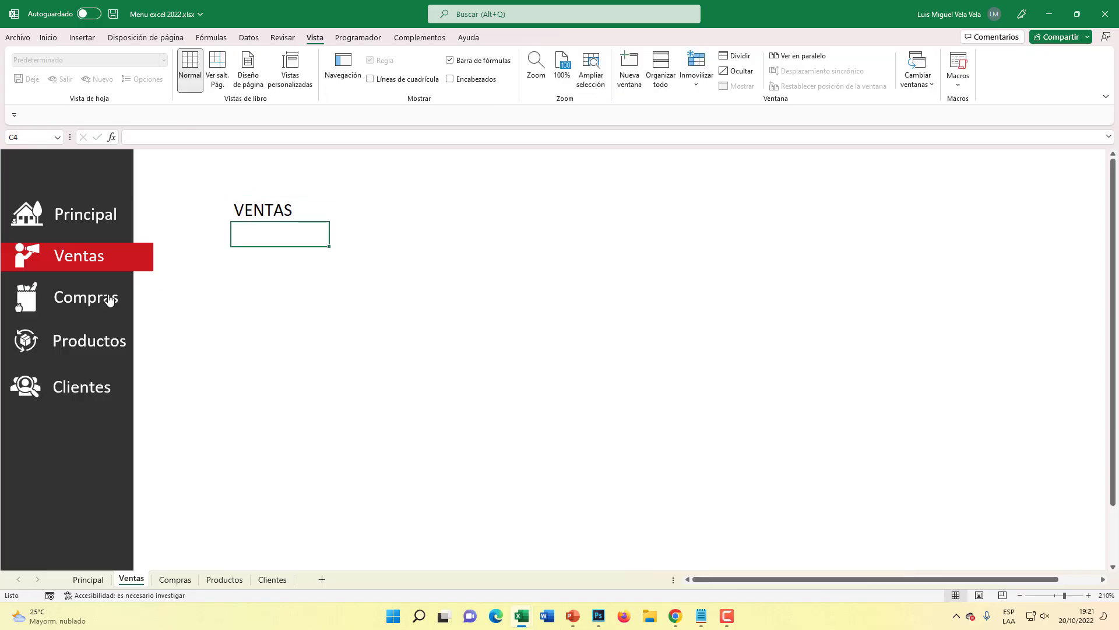
- Add the COMPRAS title on Compras and PRODUCTOS on Productos
left_click(109, 300)
left_click(282, 220)
type("COMPRAS")
key("Return")
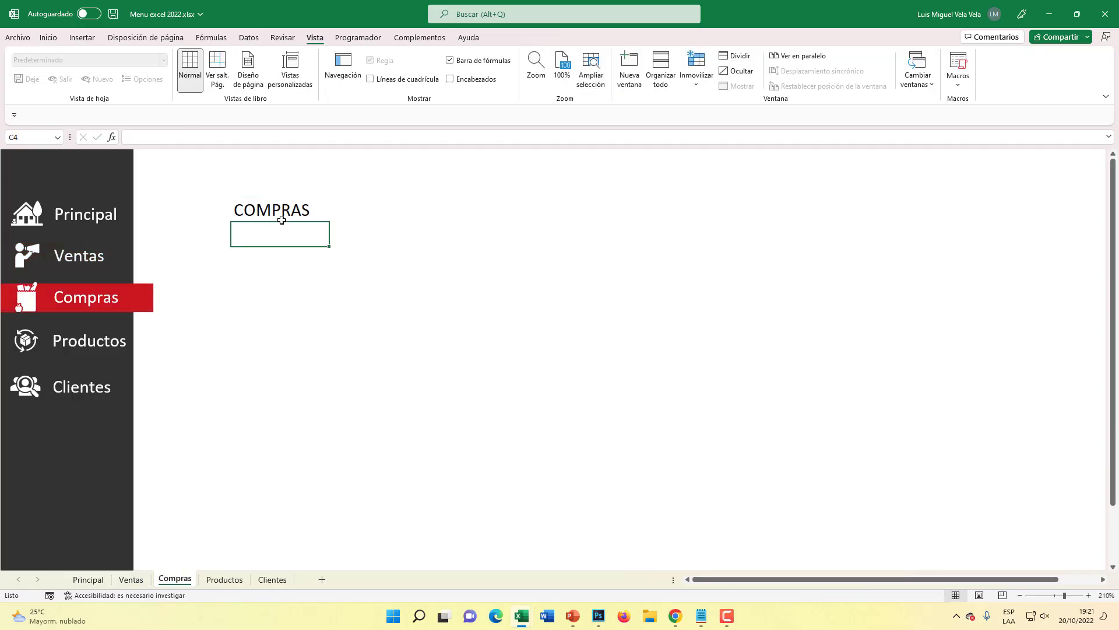
left_click(84, 352)
left_click(253, 222)
type("PRO")
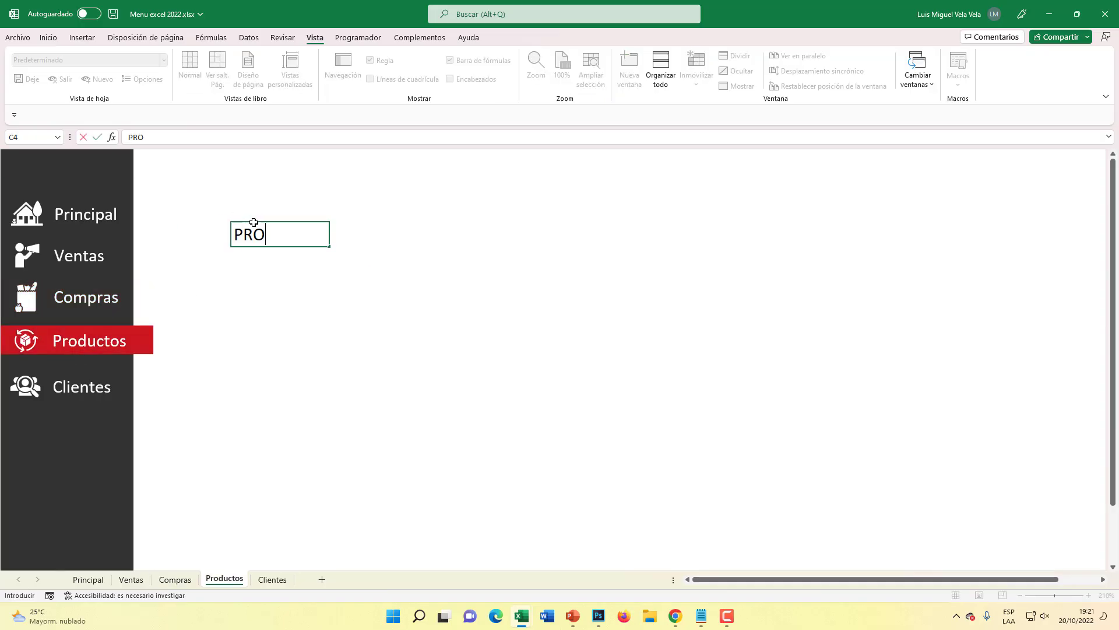
type("DUCTOS")
key("Return")
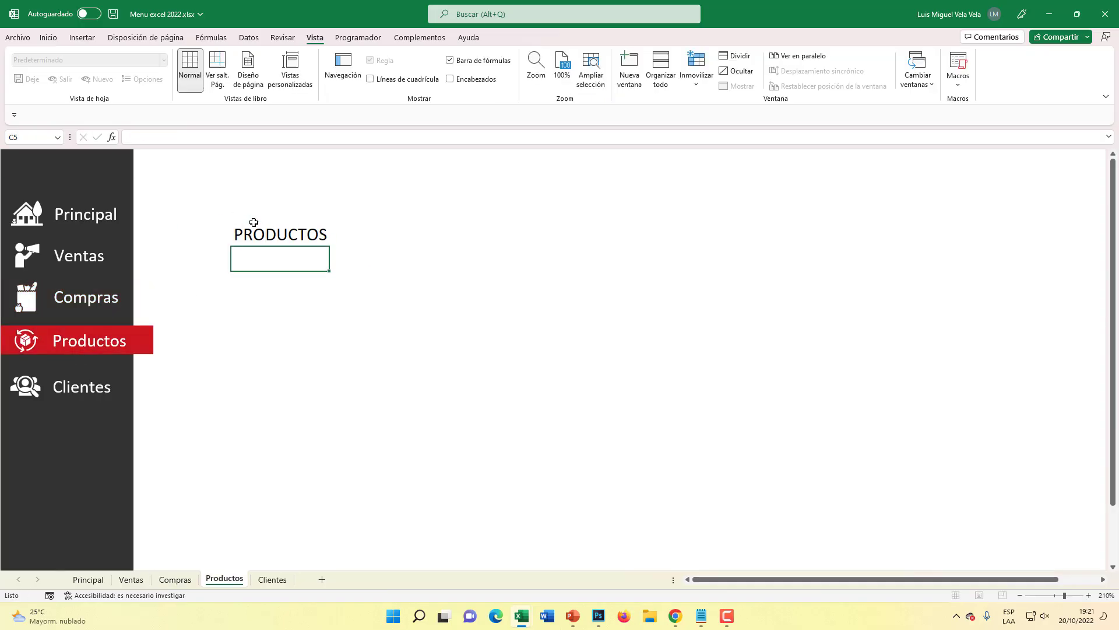
- Enter the CLIENTES title in C4 of the Clientes sheet
left_click(90, 402)
left_click(266, 230)
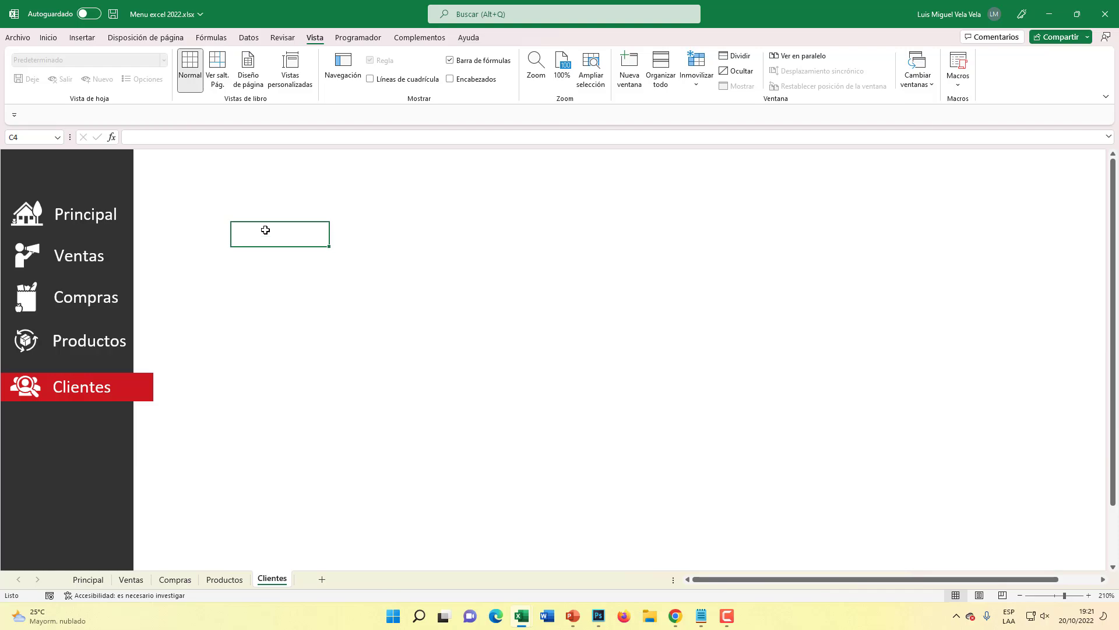
type("CLIENTES")
key("Return")
- Step through the Principal, Ventas, Compras, Productos and Clientes links and back to Principal
left_click(86, 217)
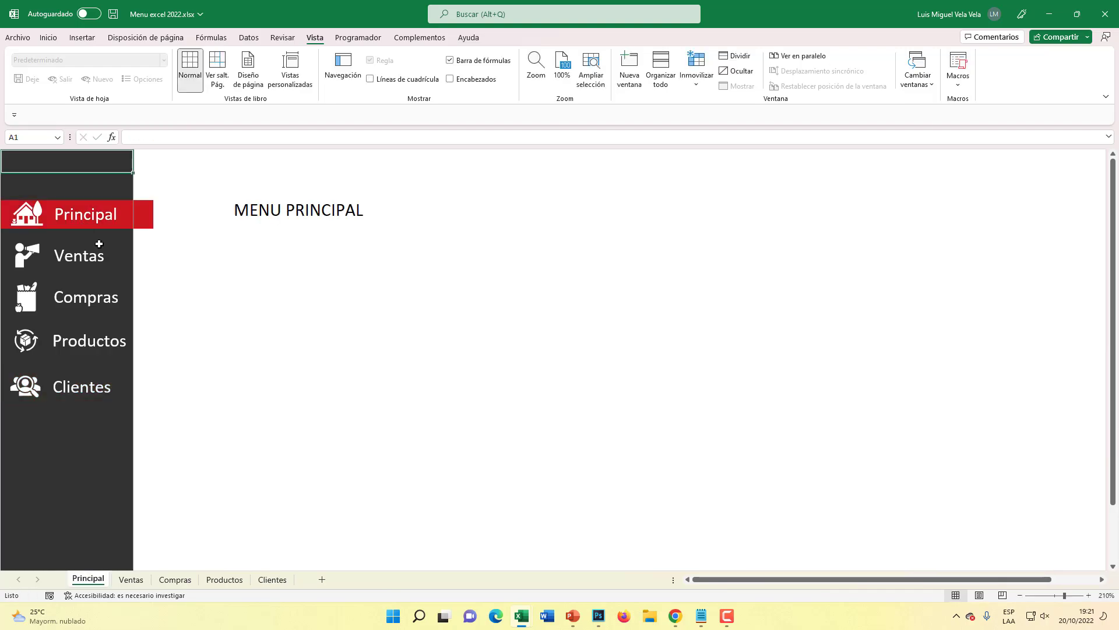
left_click(98, 256)
left_click(96, 295)
left_click(93, 329)
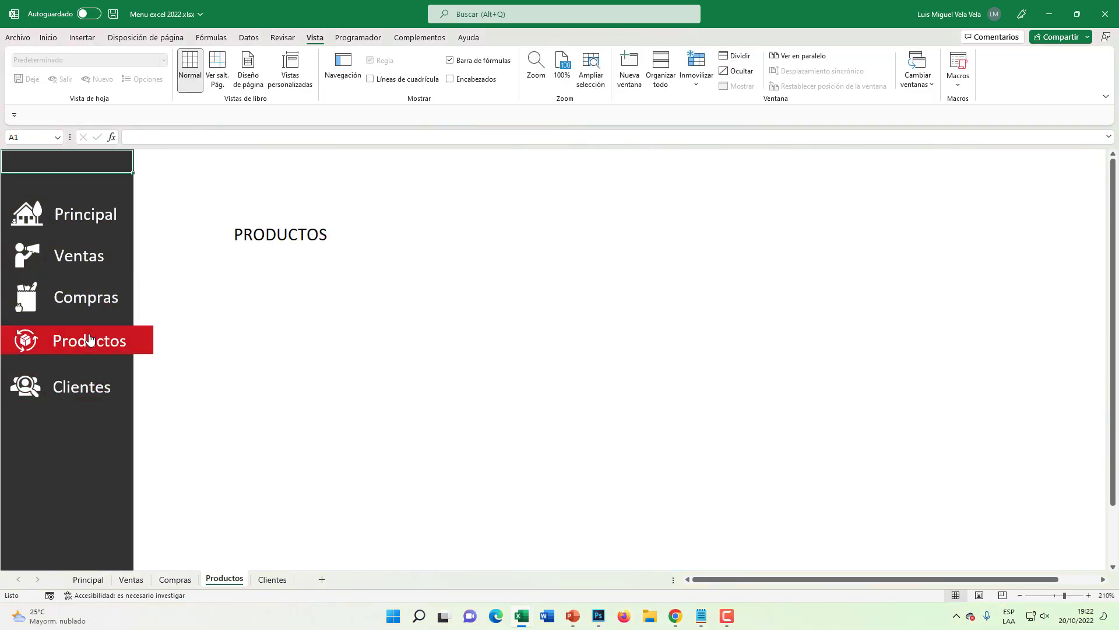
left_click(96, 384)
left_click(100, 342)
left_click(87, 304)
left_click(76, 259)
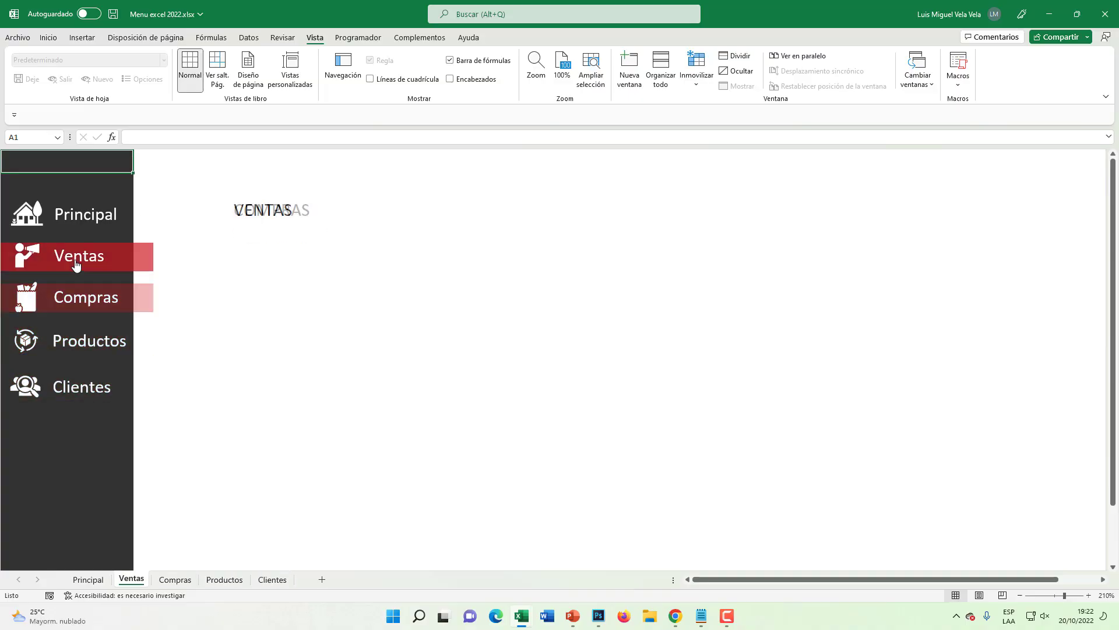
left_click(86, 217)
- Repeat the round trip through all sidebar links, then finish on the Ventas sheet
left_click(90, 257)
left_click(88, 298)
left_click(96, 346)
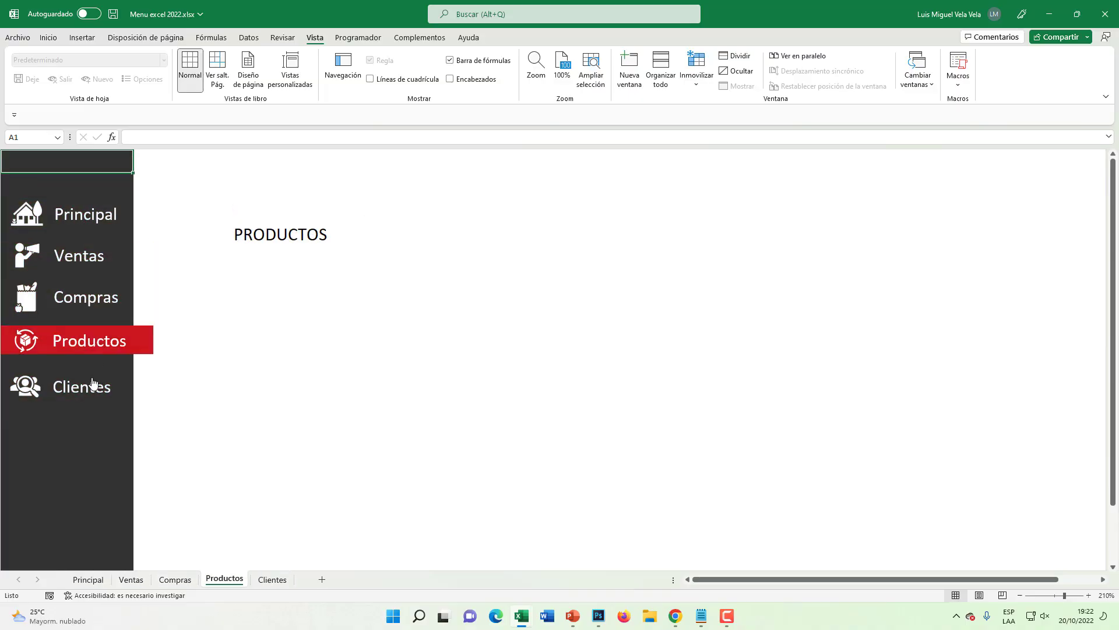
left_click(91, 386)
left_click(92, 343)
left_click(68, 300)
left_click(97, 261)
left_click(97, 223)
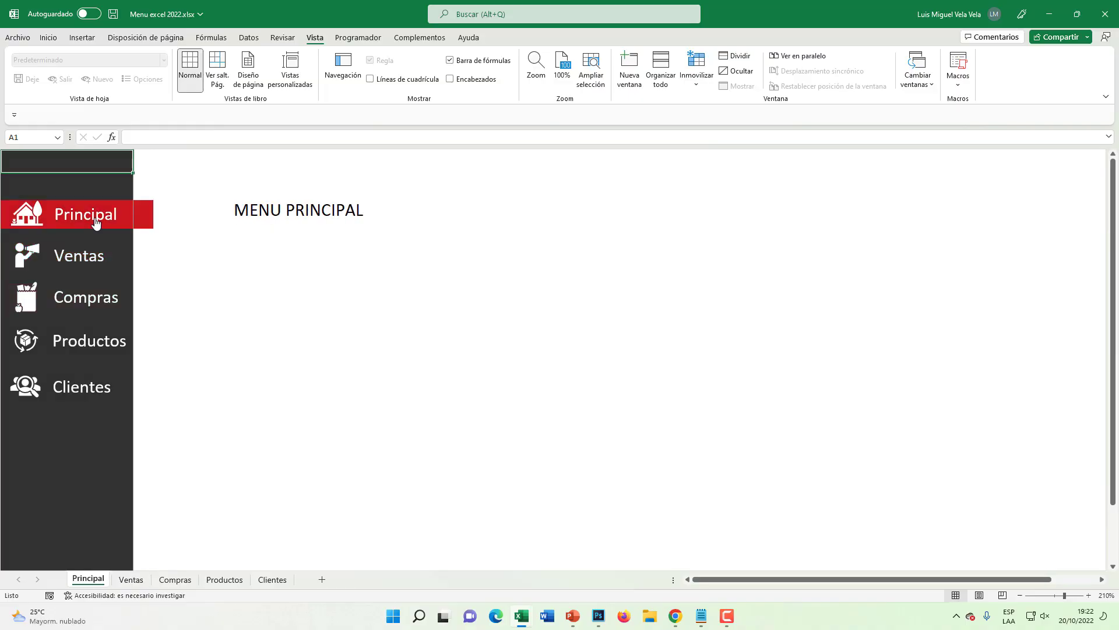
left_click(132, 579)
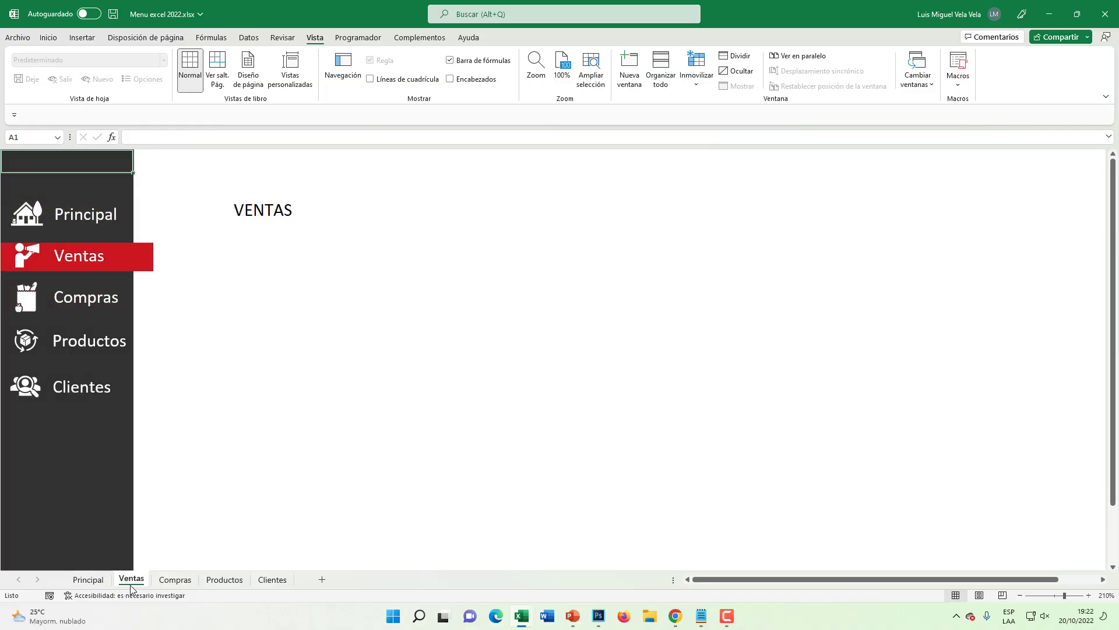
- Fill the Ventas active button gold and the Compras active button blue
right_click(145, 261)
key("Escape")
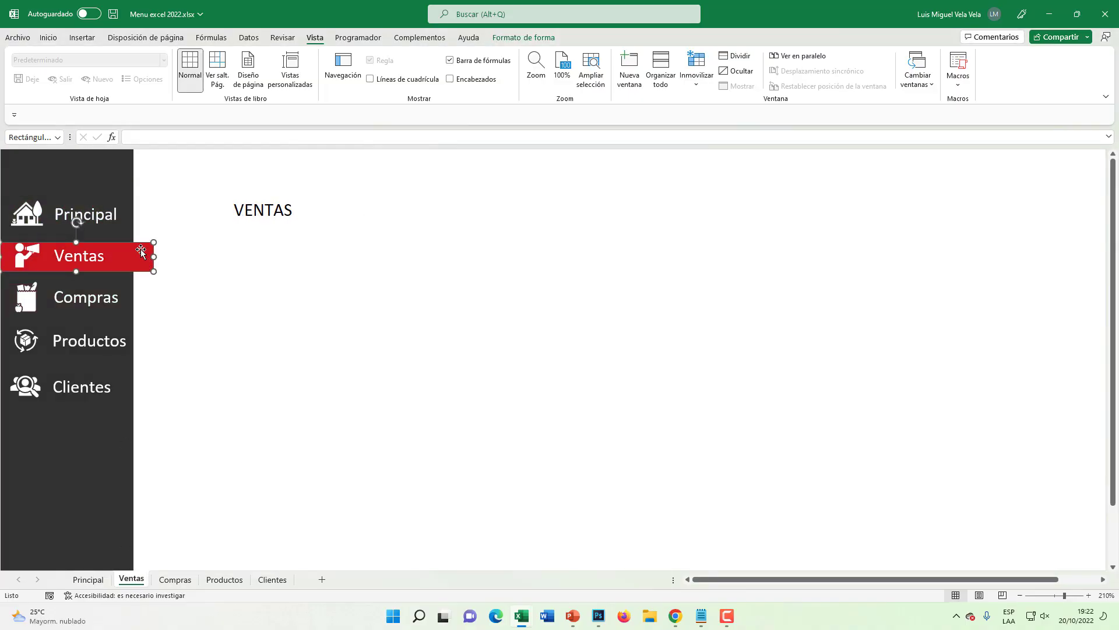
left_click(503, 40)
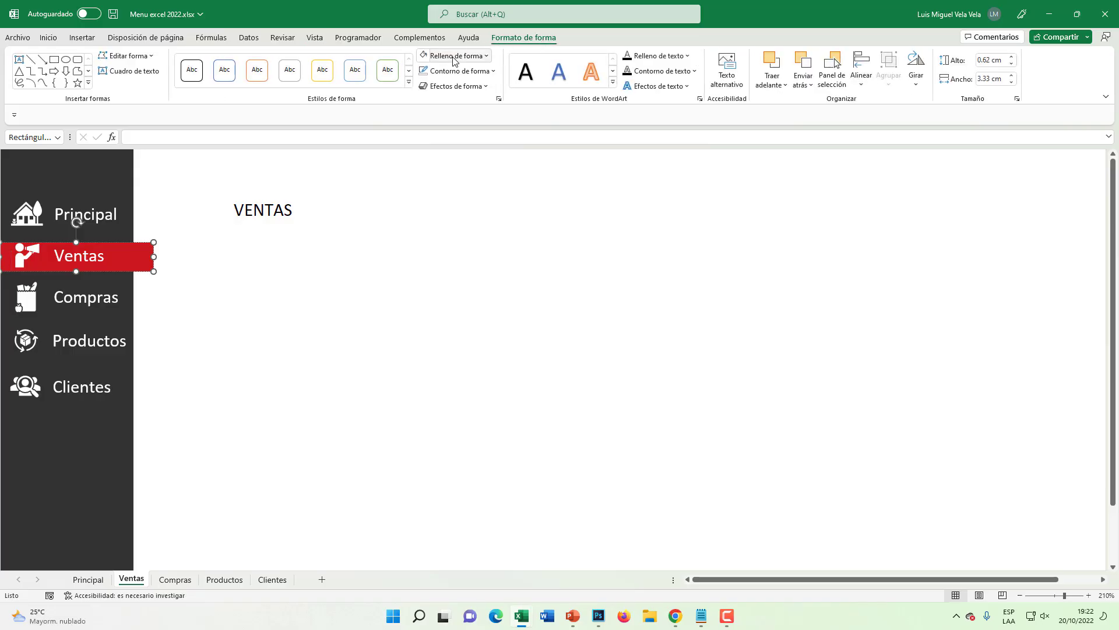
left_click(454, 58)
left_click(447, 183)
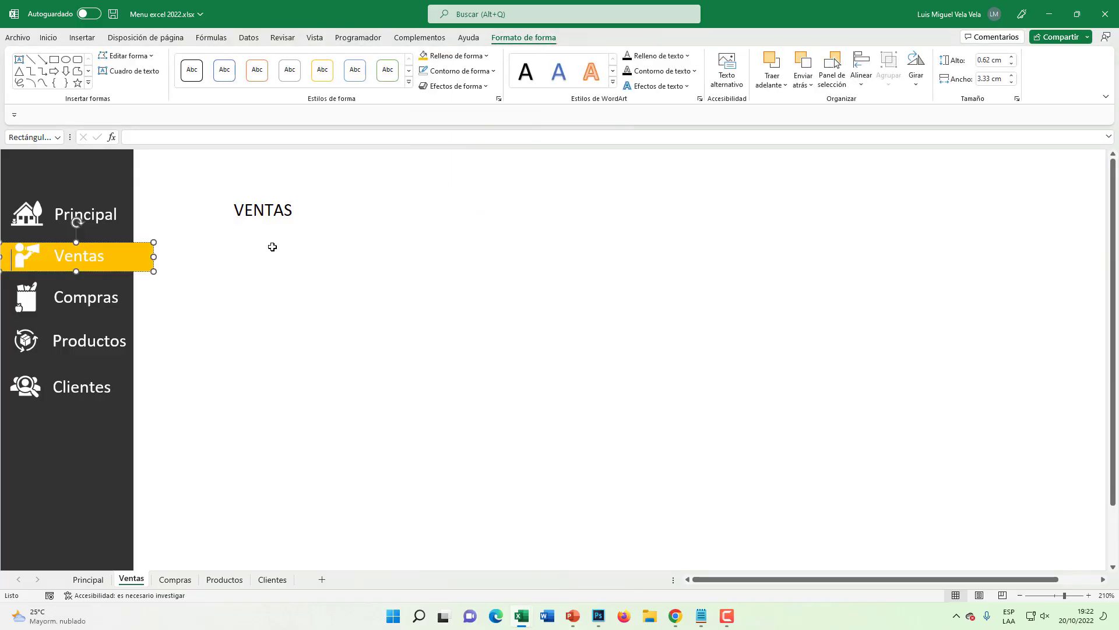
left_click(175, 580)
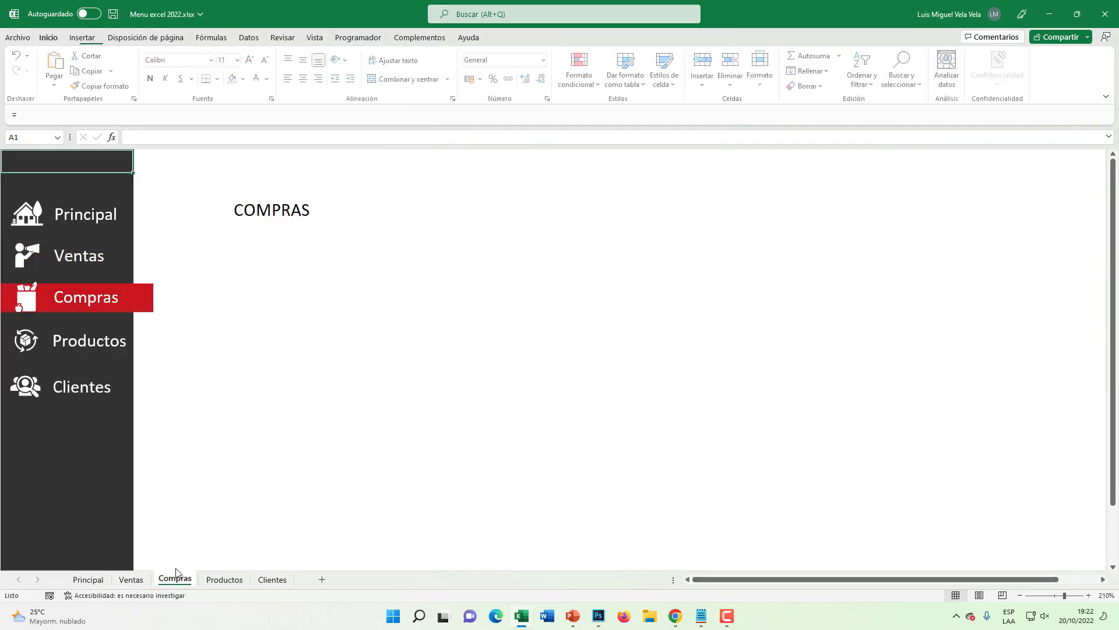
left_click(140, 292)
left_click(454, 56)
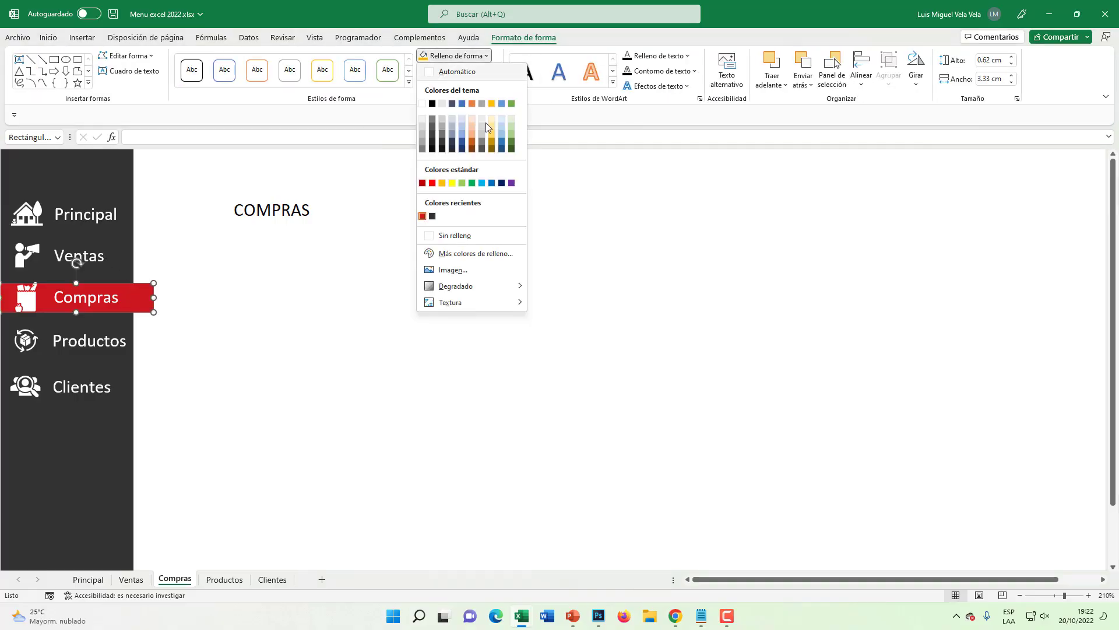
left_click(492, 183)
- Fill the Productos active button purple and the Clientes active button green
left_click(225, 580)
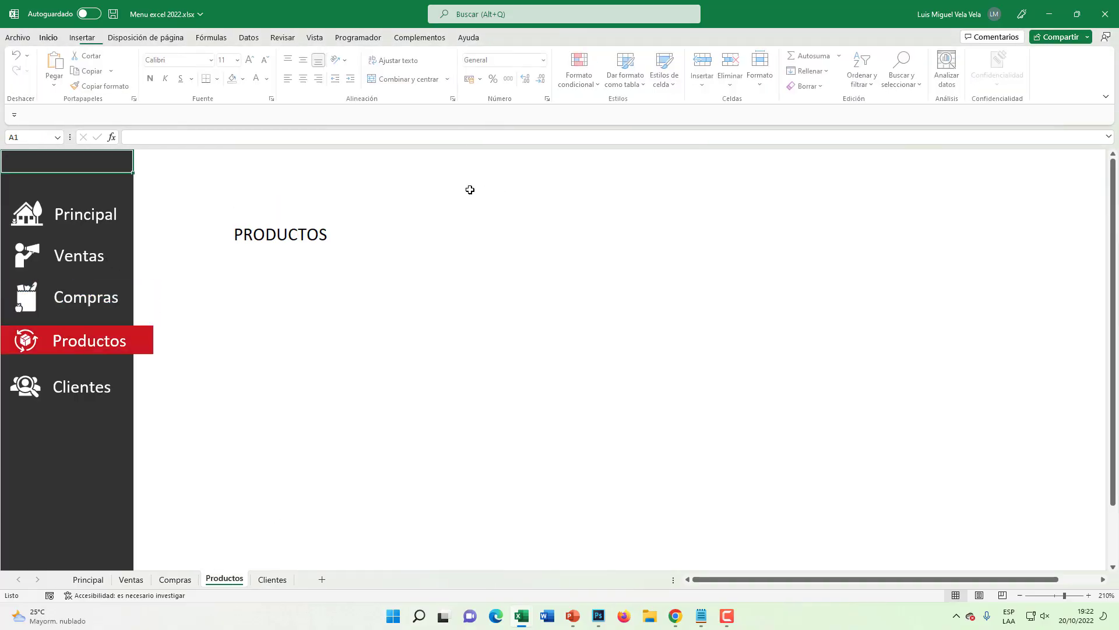
left_click(151, 341)
left_click(454, 55)
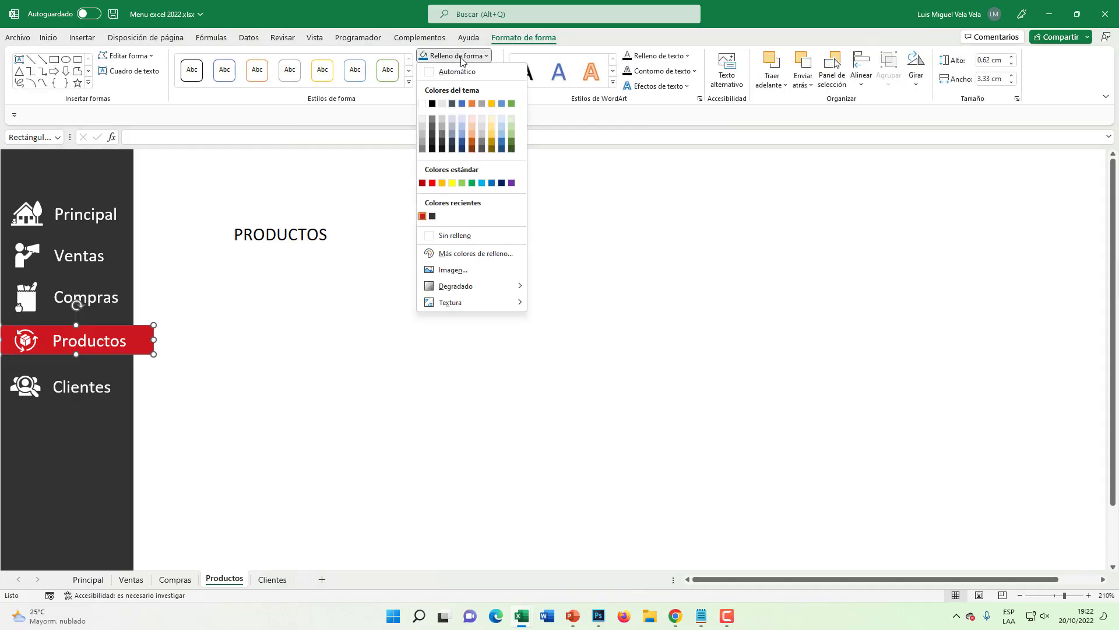
left_click(511, 183)
left_click(272, 579)
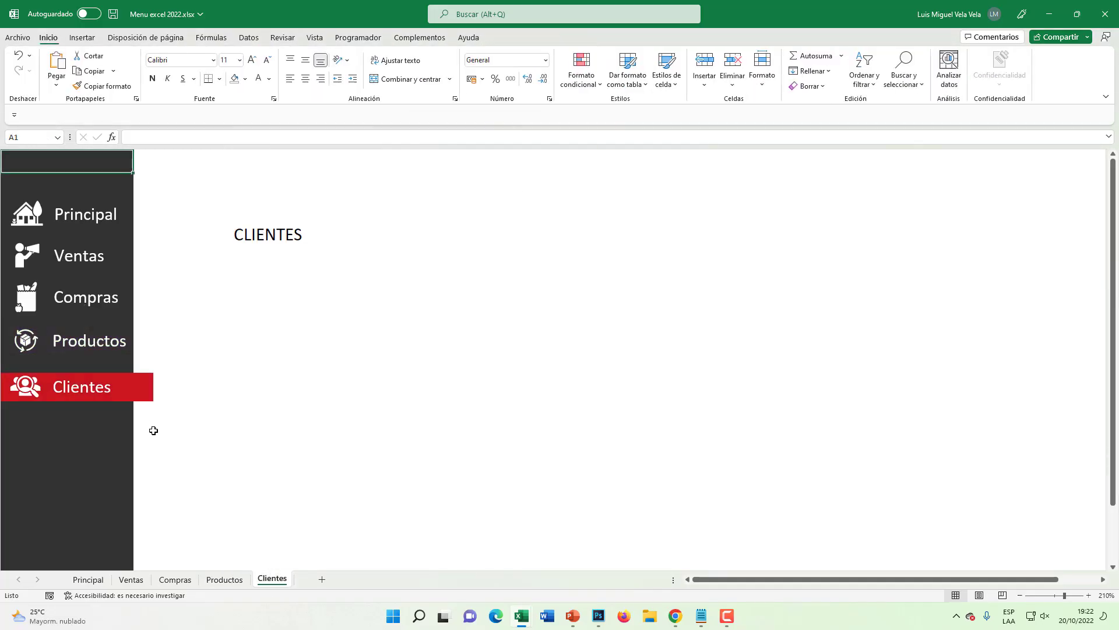
left_click(146, 389)
left_click(474, 55)
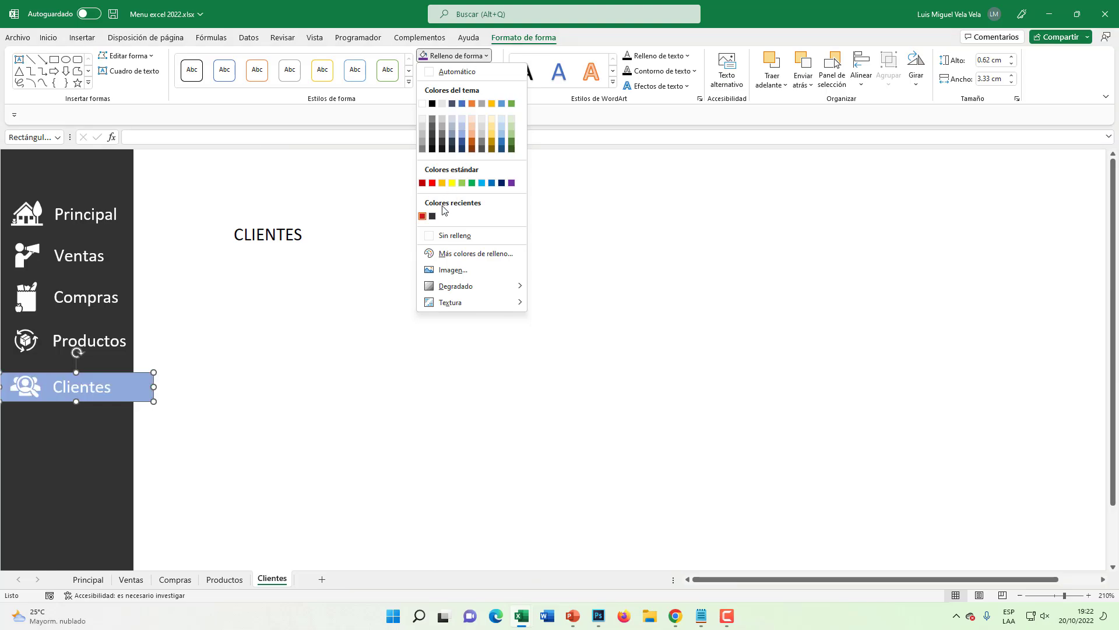
left_click(512, 148)
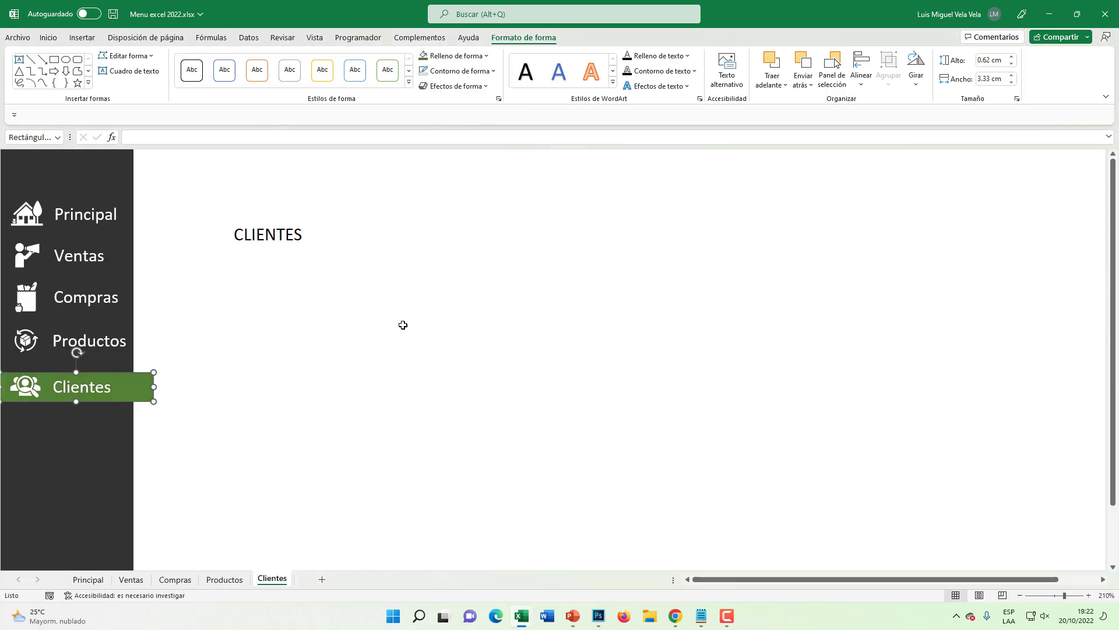
left_click(400, 327)
- Test the sidebar links by jumping between Productos, Compras, Ventas, Clientes and Principal sheets
left_click(101, 345)
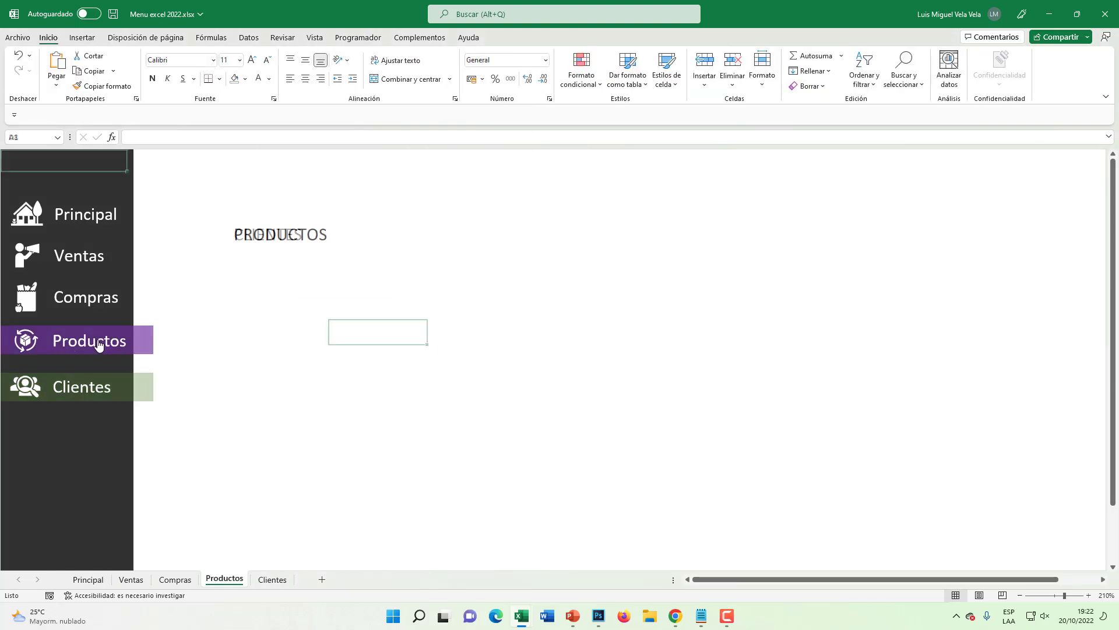
left_click(96, 309)
left_click(85, 261)
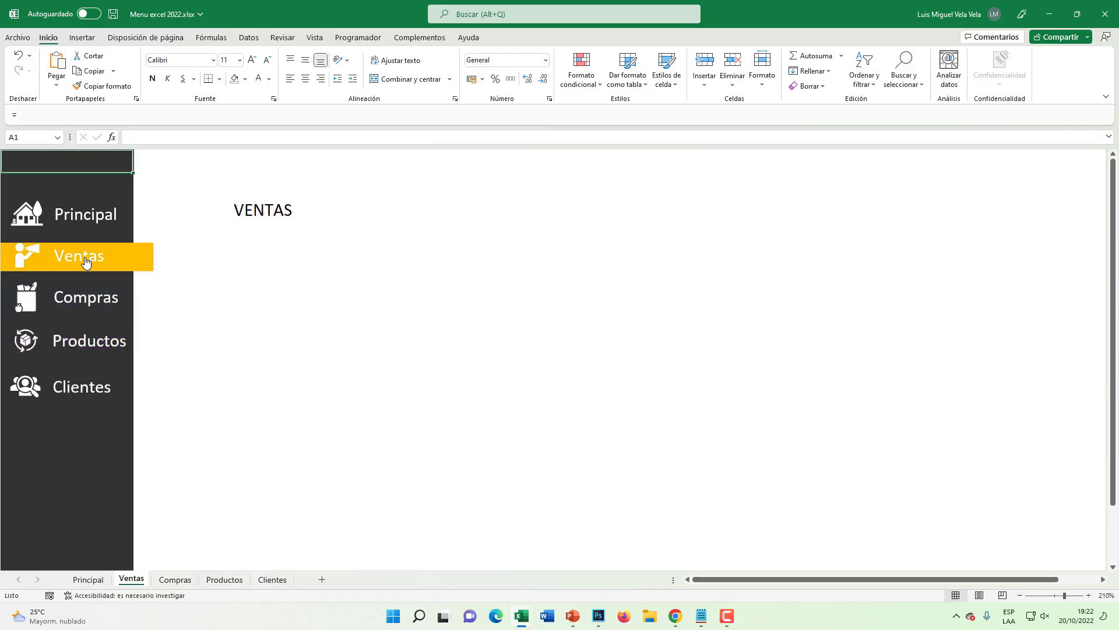
left_click(101, 218)
left_click(89, 254)
left_click(100, 297)
left_click(98, 348)
left_click(99, 386)
left_click(88, 309)
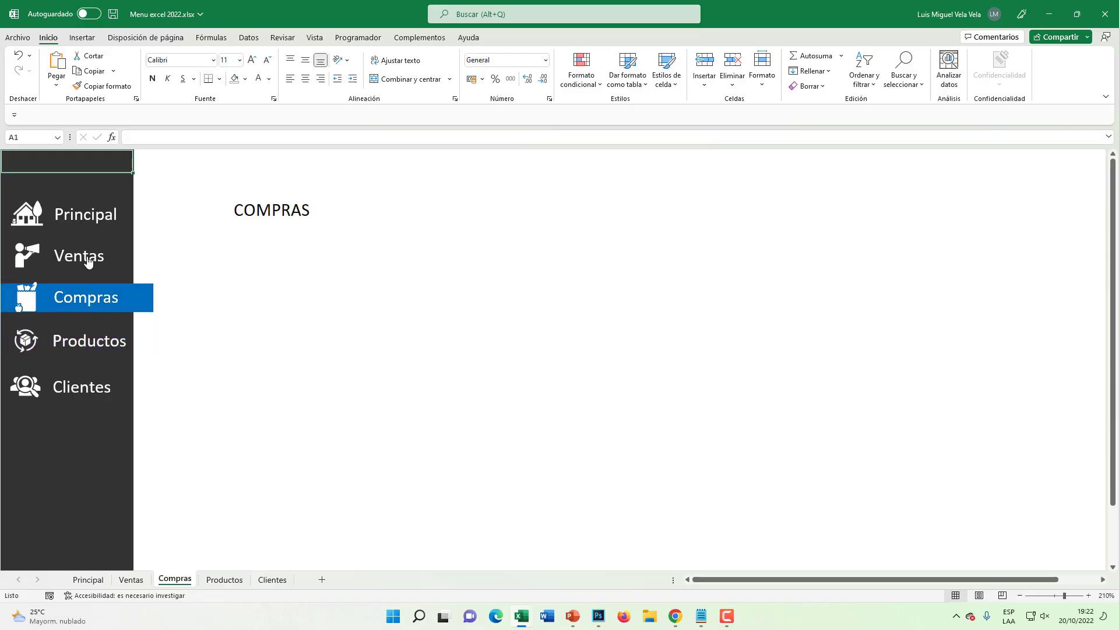
left_click(88, 257)
left_click(87, 215)
- Cycle once more through Ventas, Compras, Productos and Clientes, ending on the Principal sheet
left_click(88, 265)
left_click(86, 301)
left_click(85, 343)
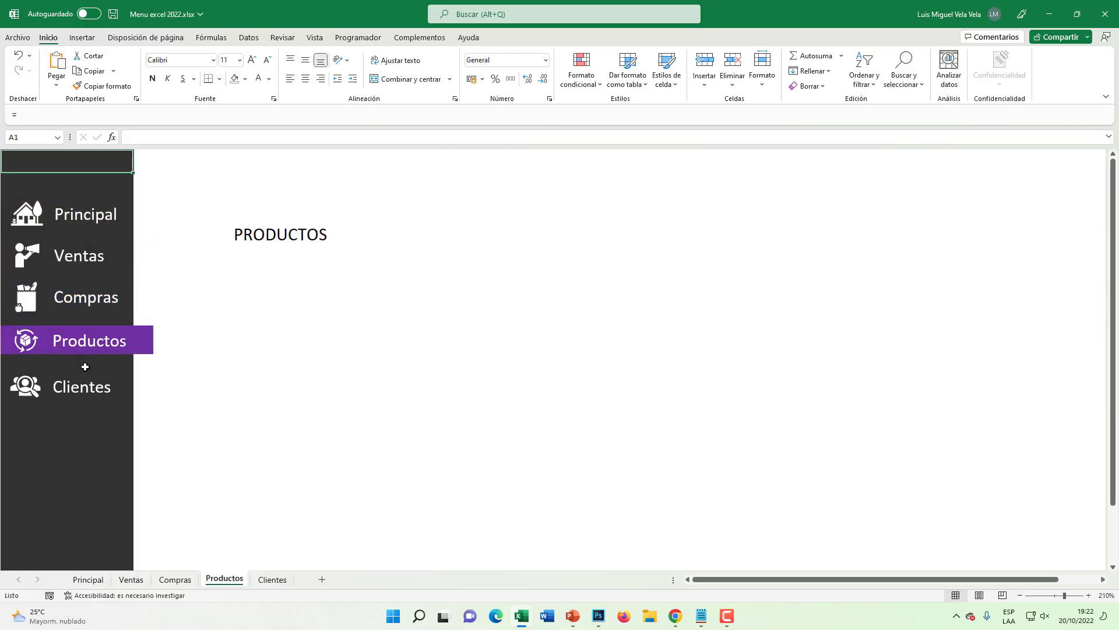
left_click(83, 388)
left_click(84, 343)
left_click(88, 257)
left_click(92, 229)
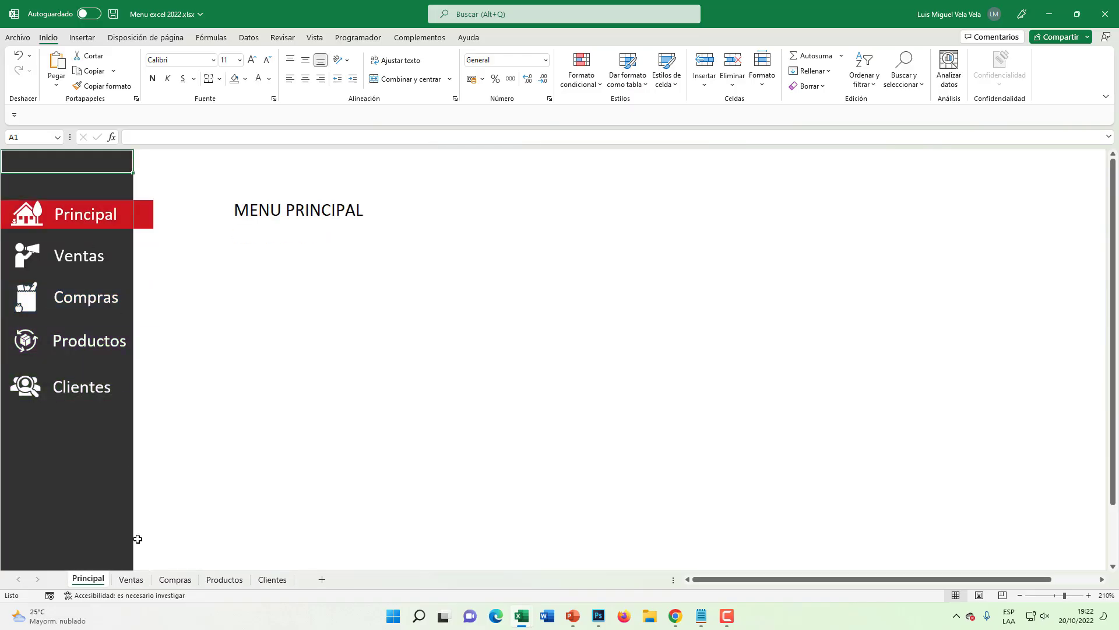
left_click(91, 267)
left_click(103, 217)
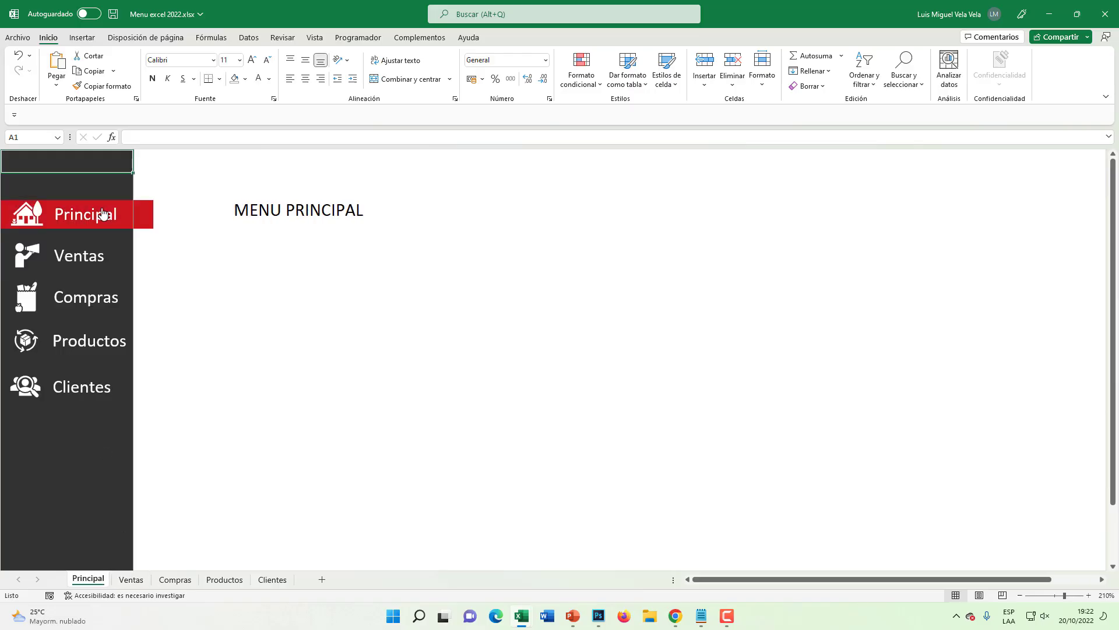